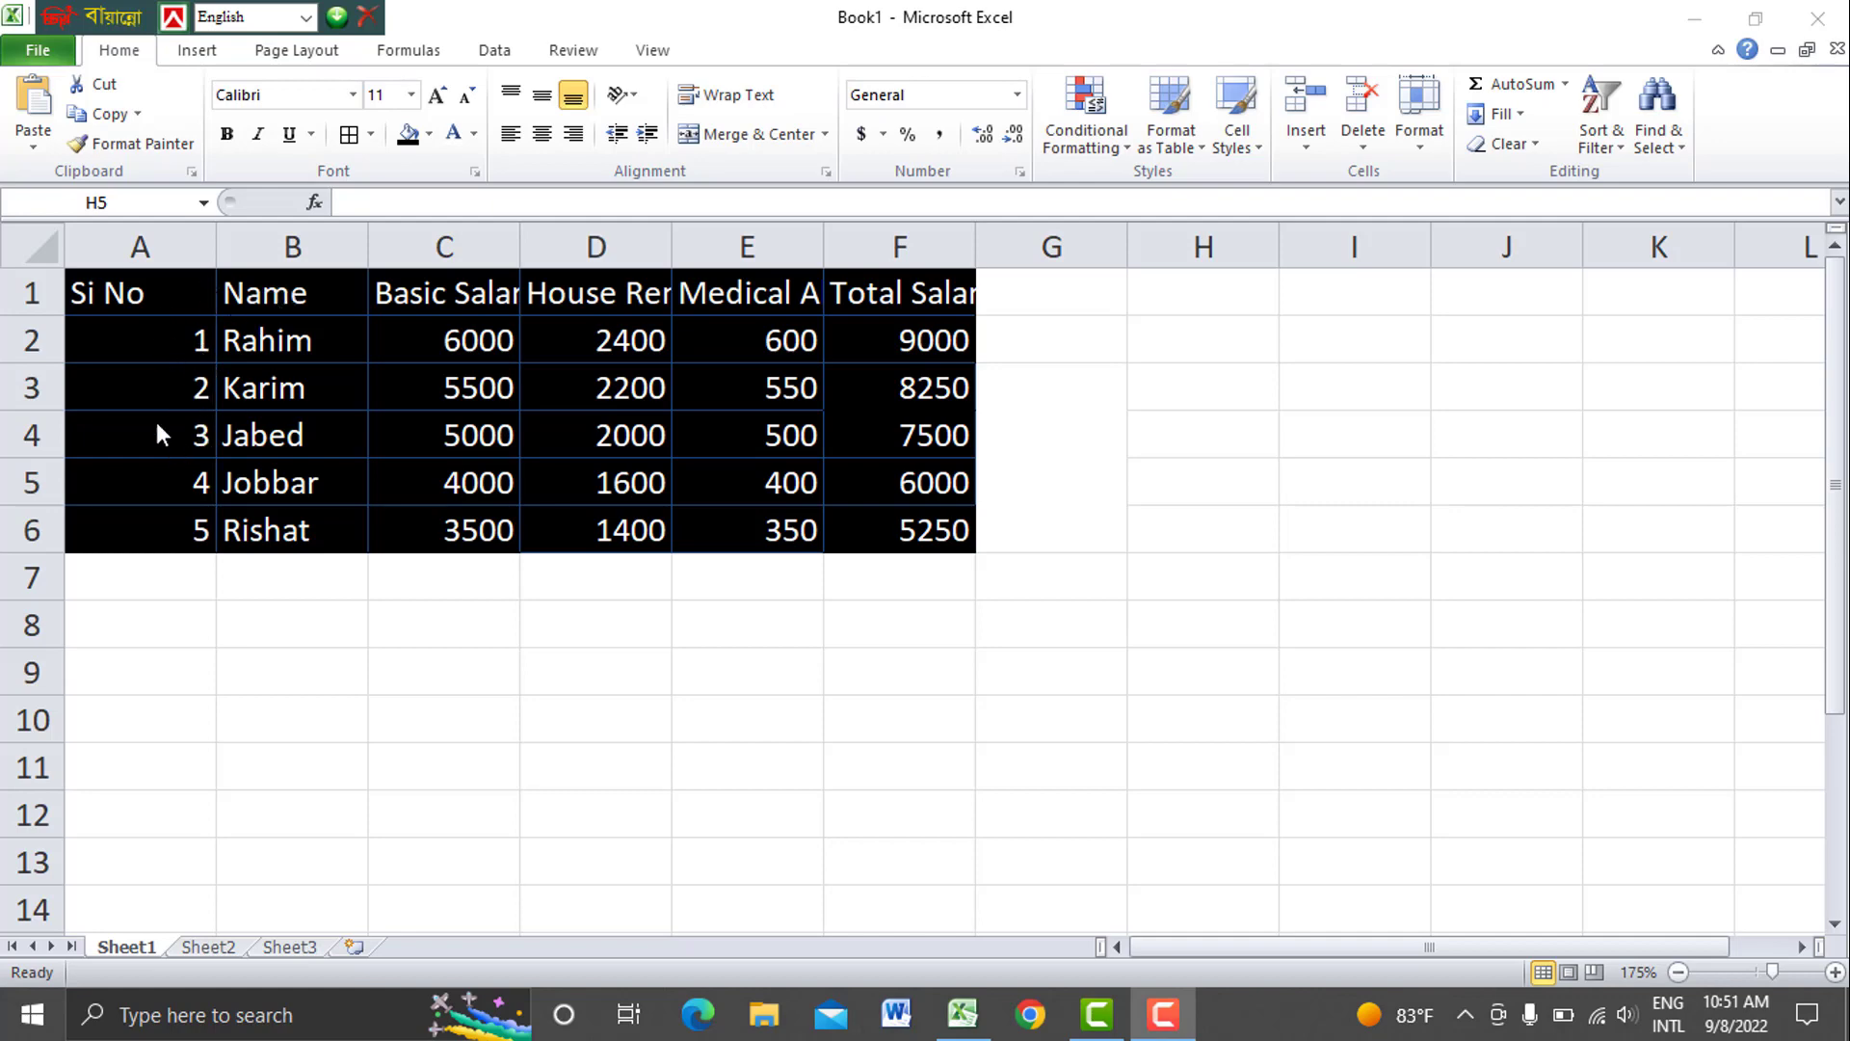
Narrow column A so that it just fits the Si No heading
left_click(182, 236)
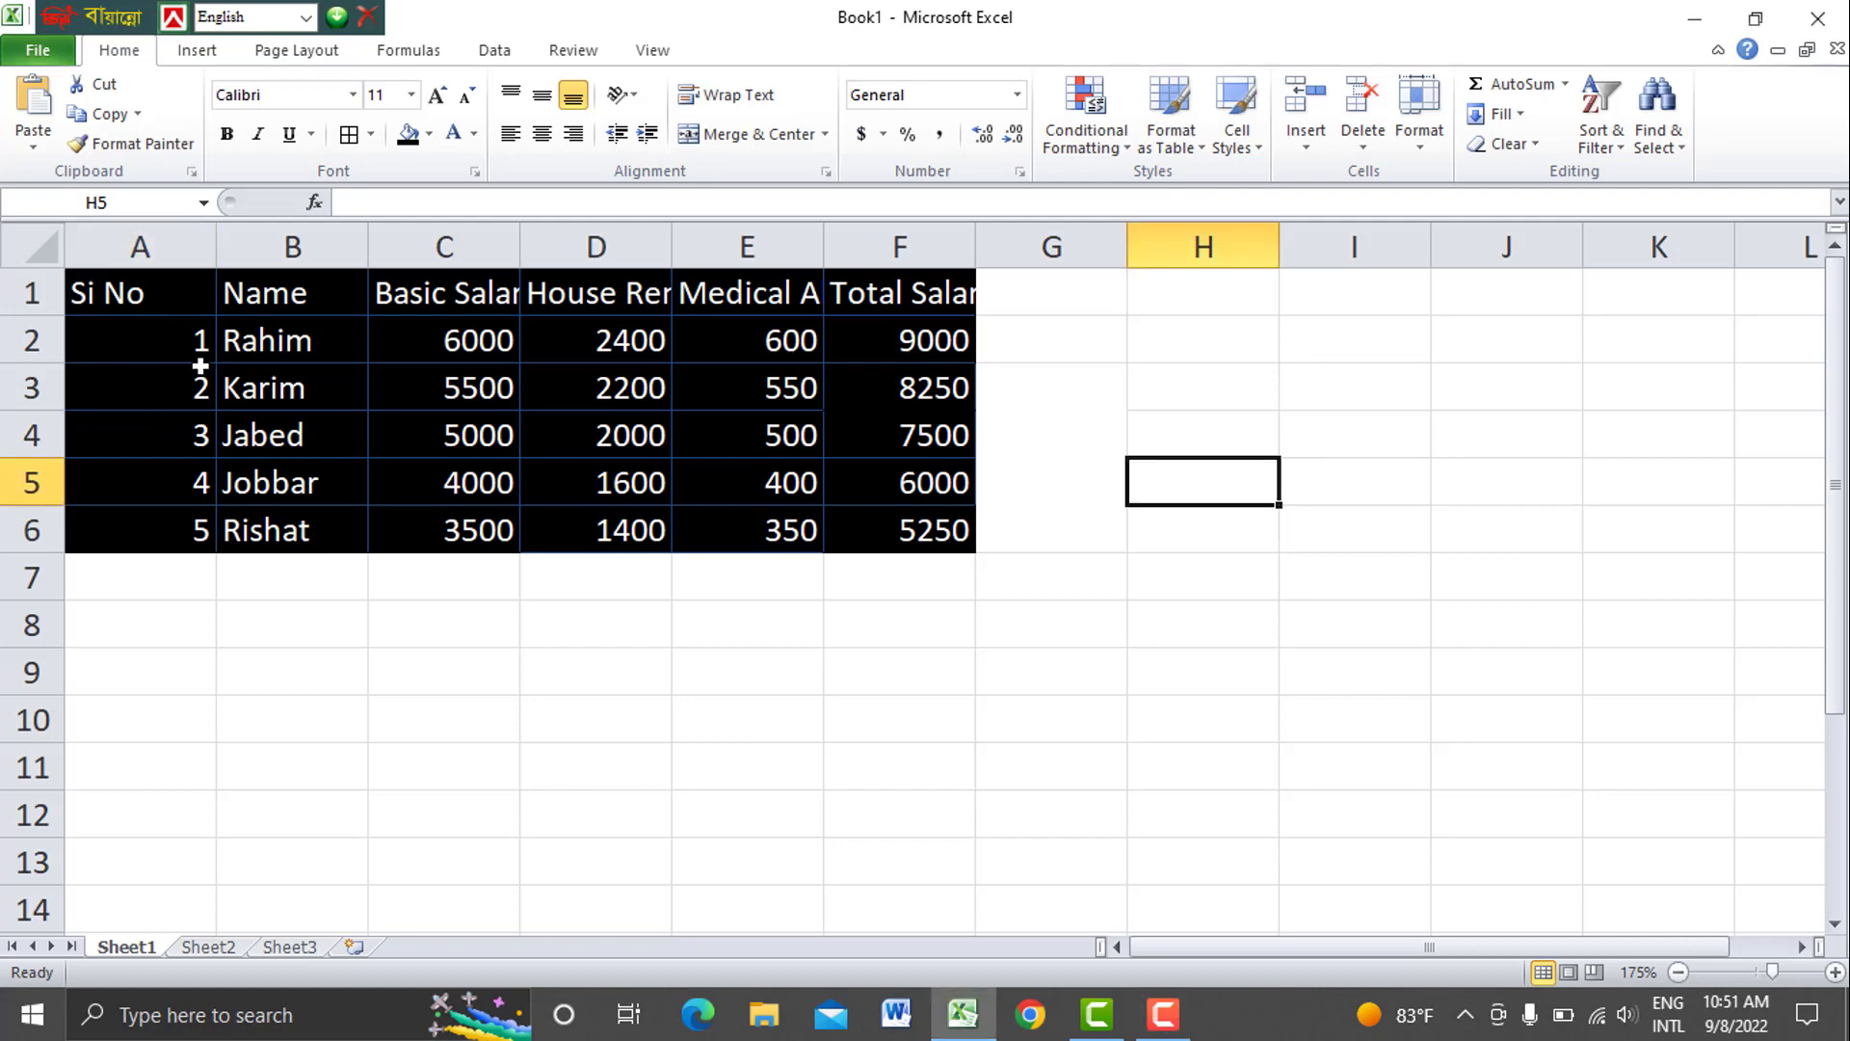
left_click(186, 245)
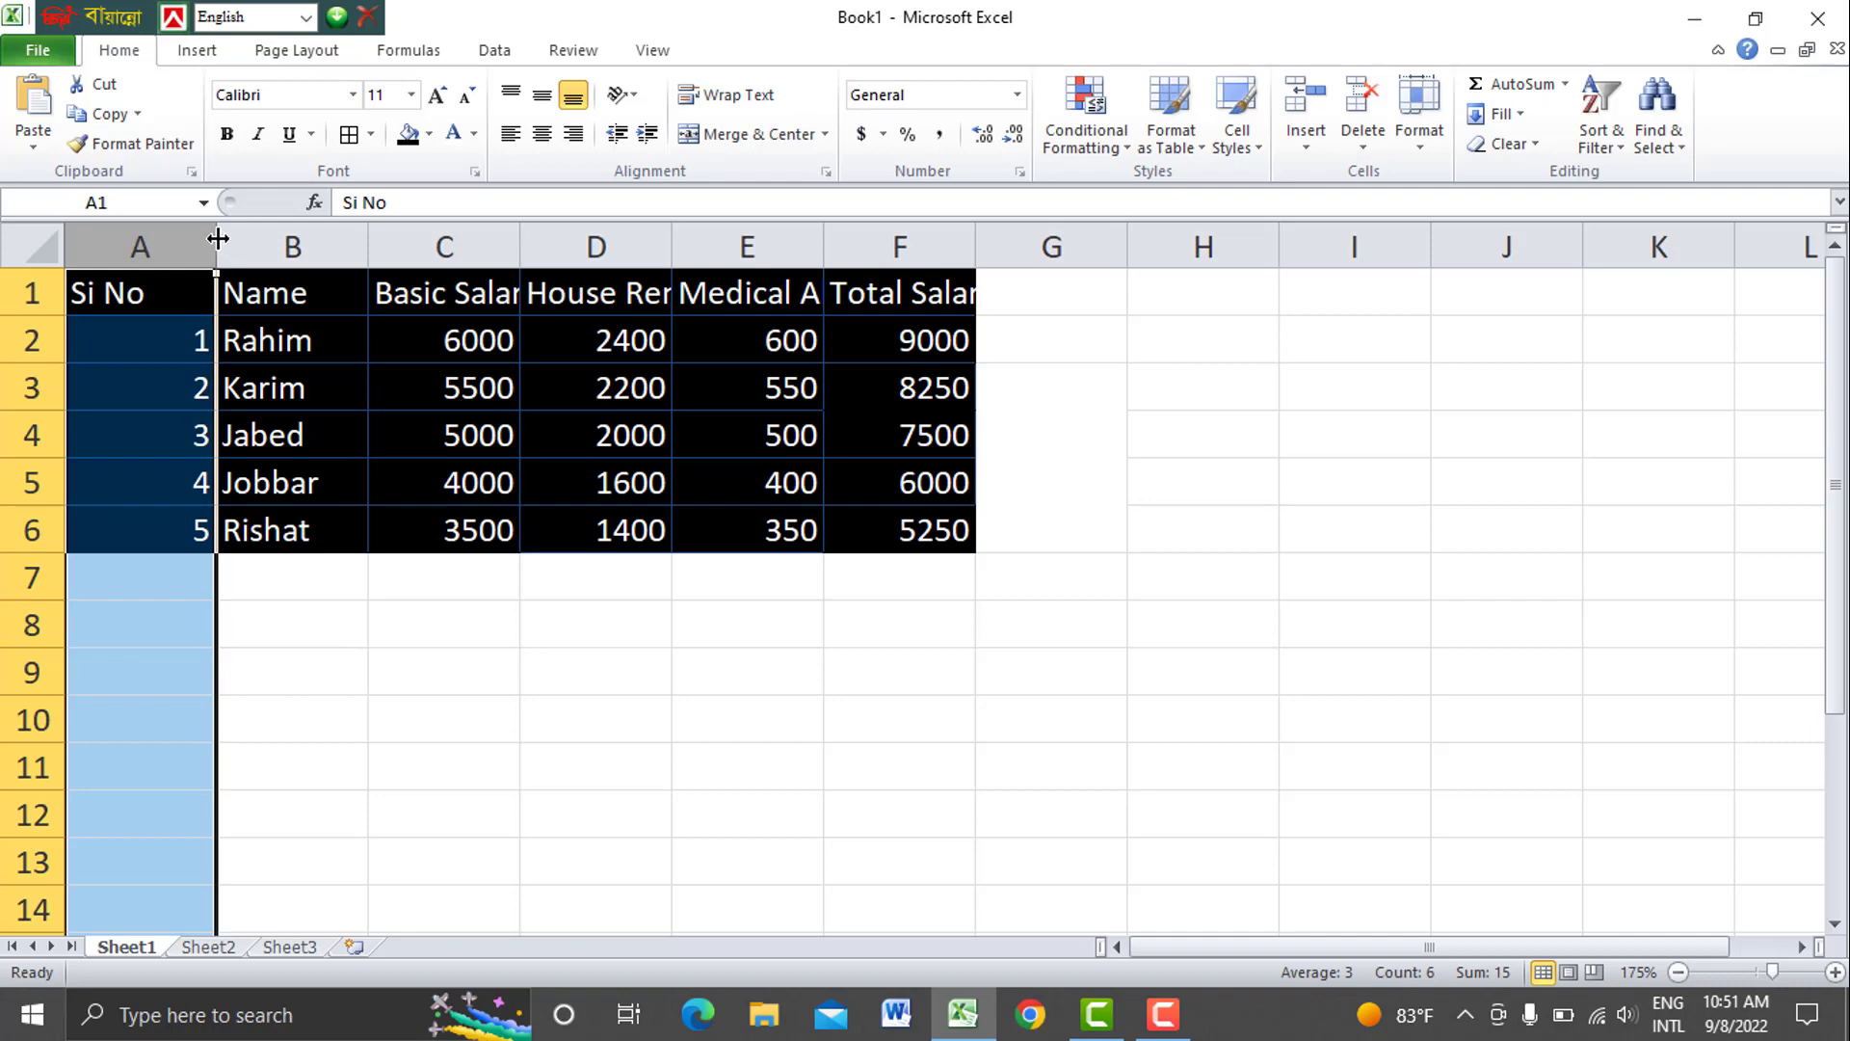
left_click_drag(215, 241, 141, 239)
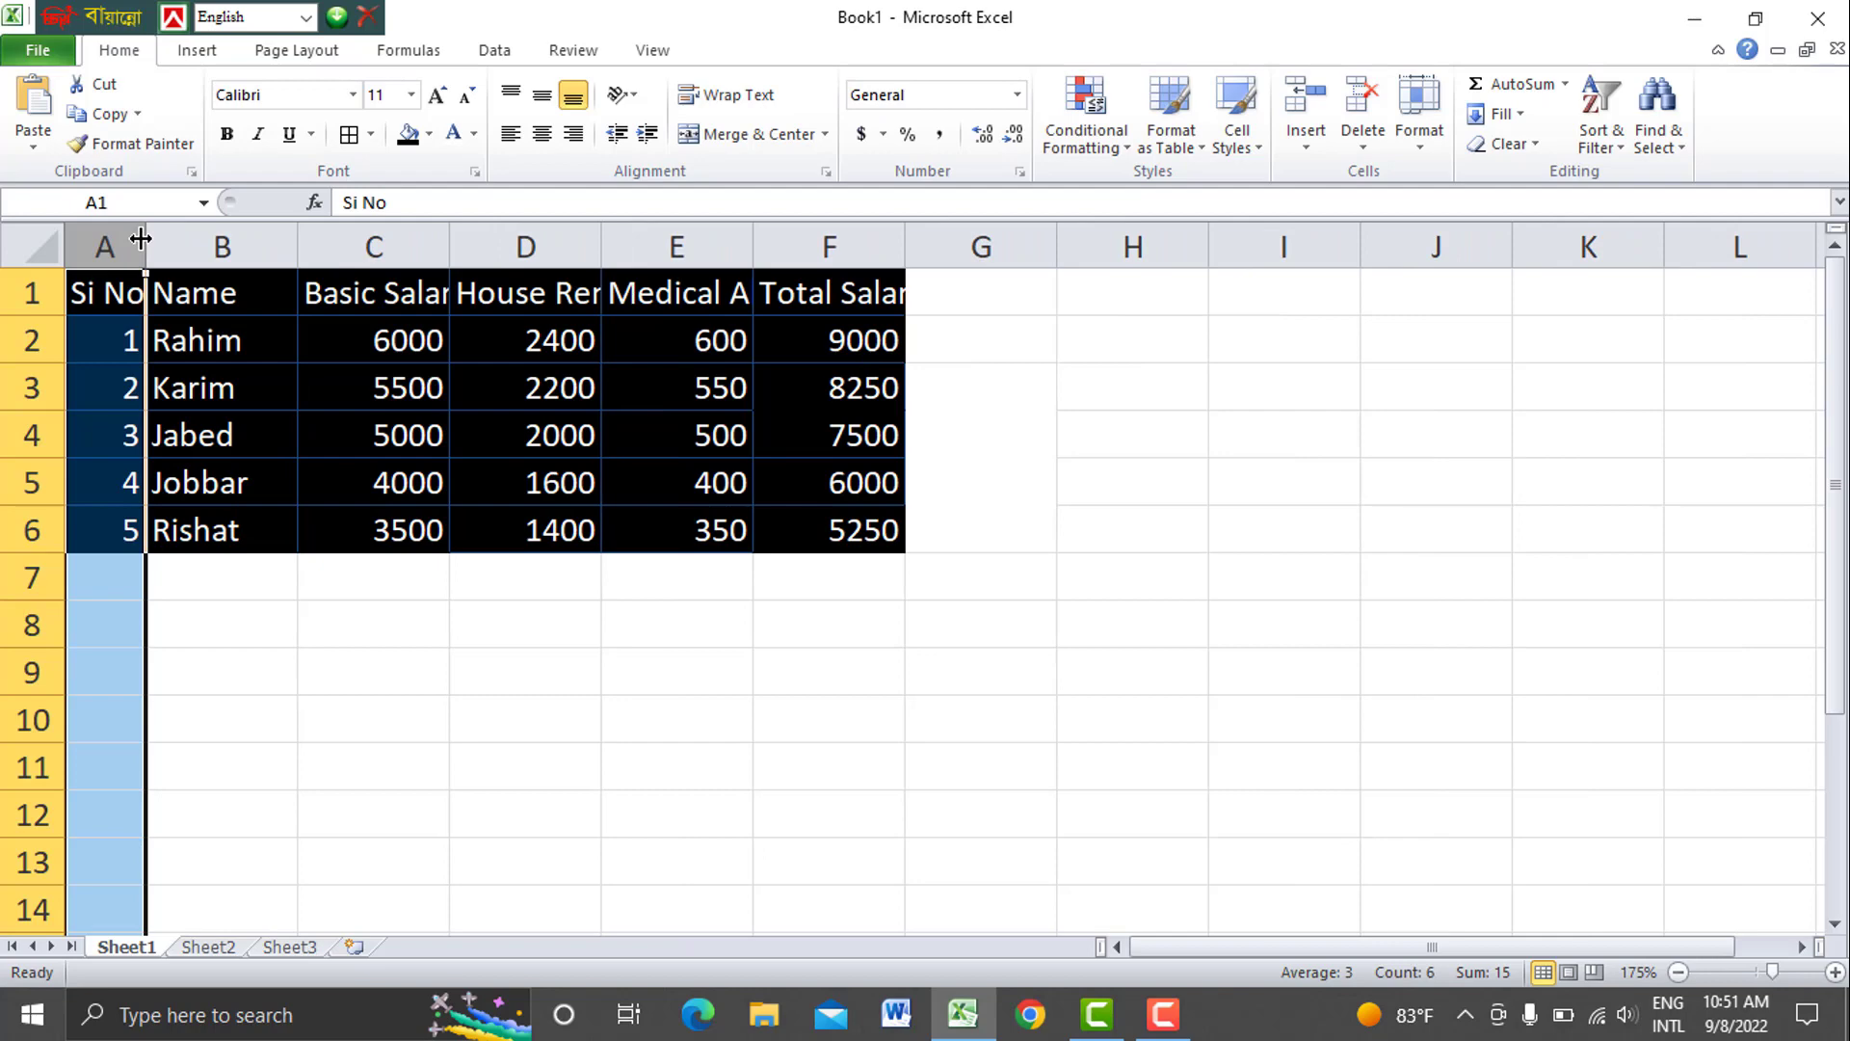
left_click(246, 422)
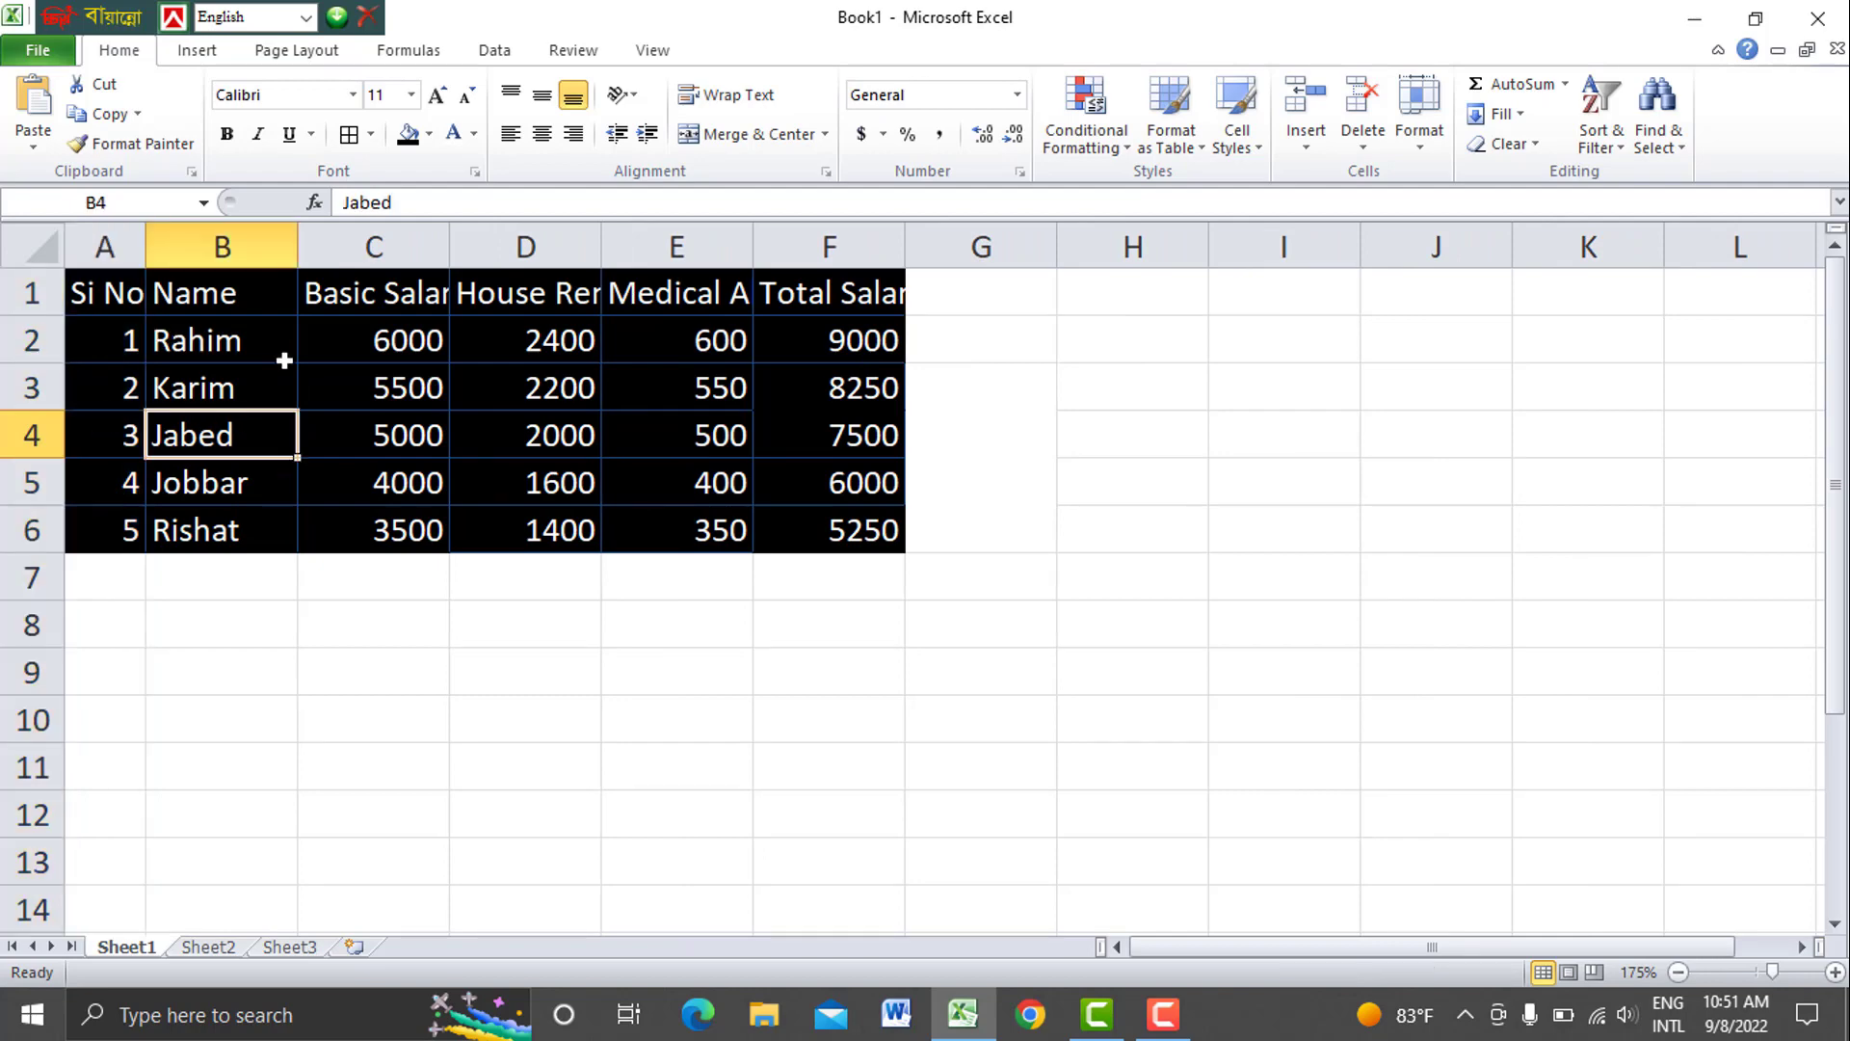
Widen columns C and D so that the Basic Salary and House Rent headings fit completely
left_click(378, 299)
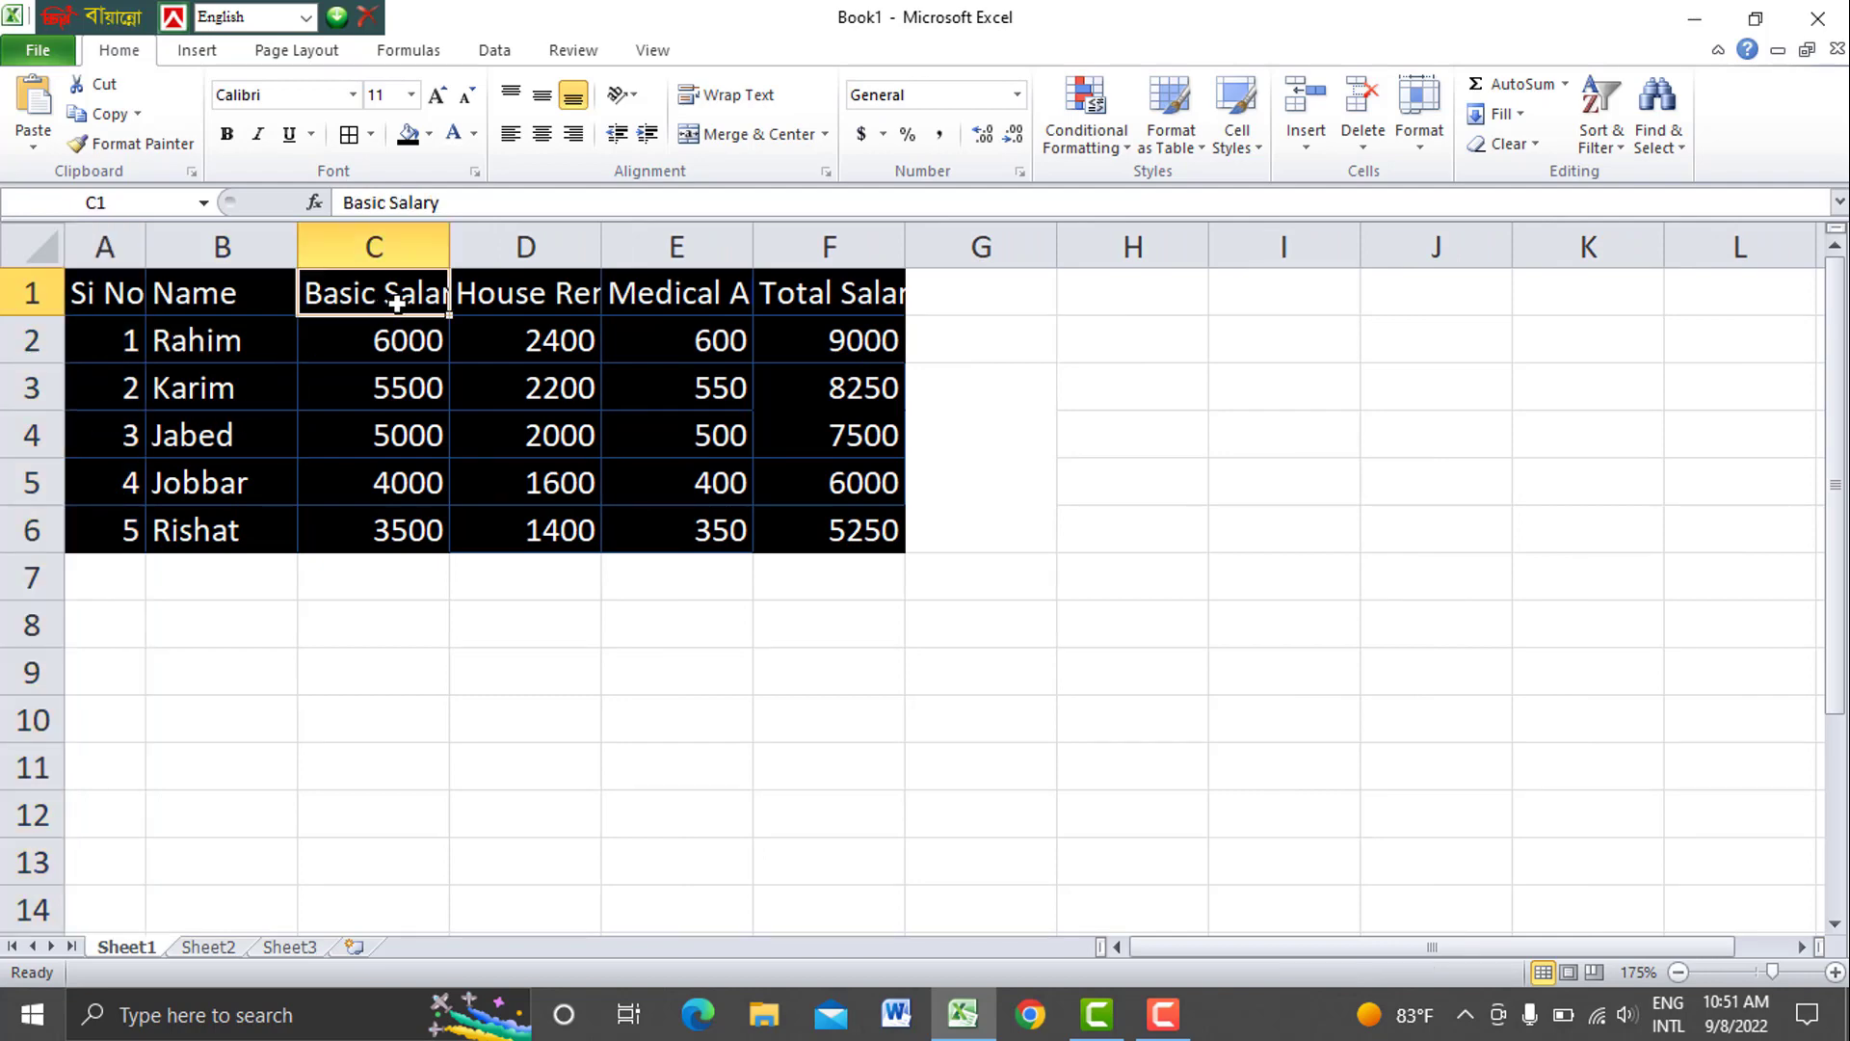
left_click(397, 235)
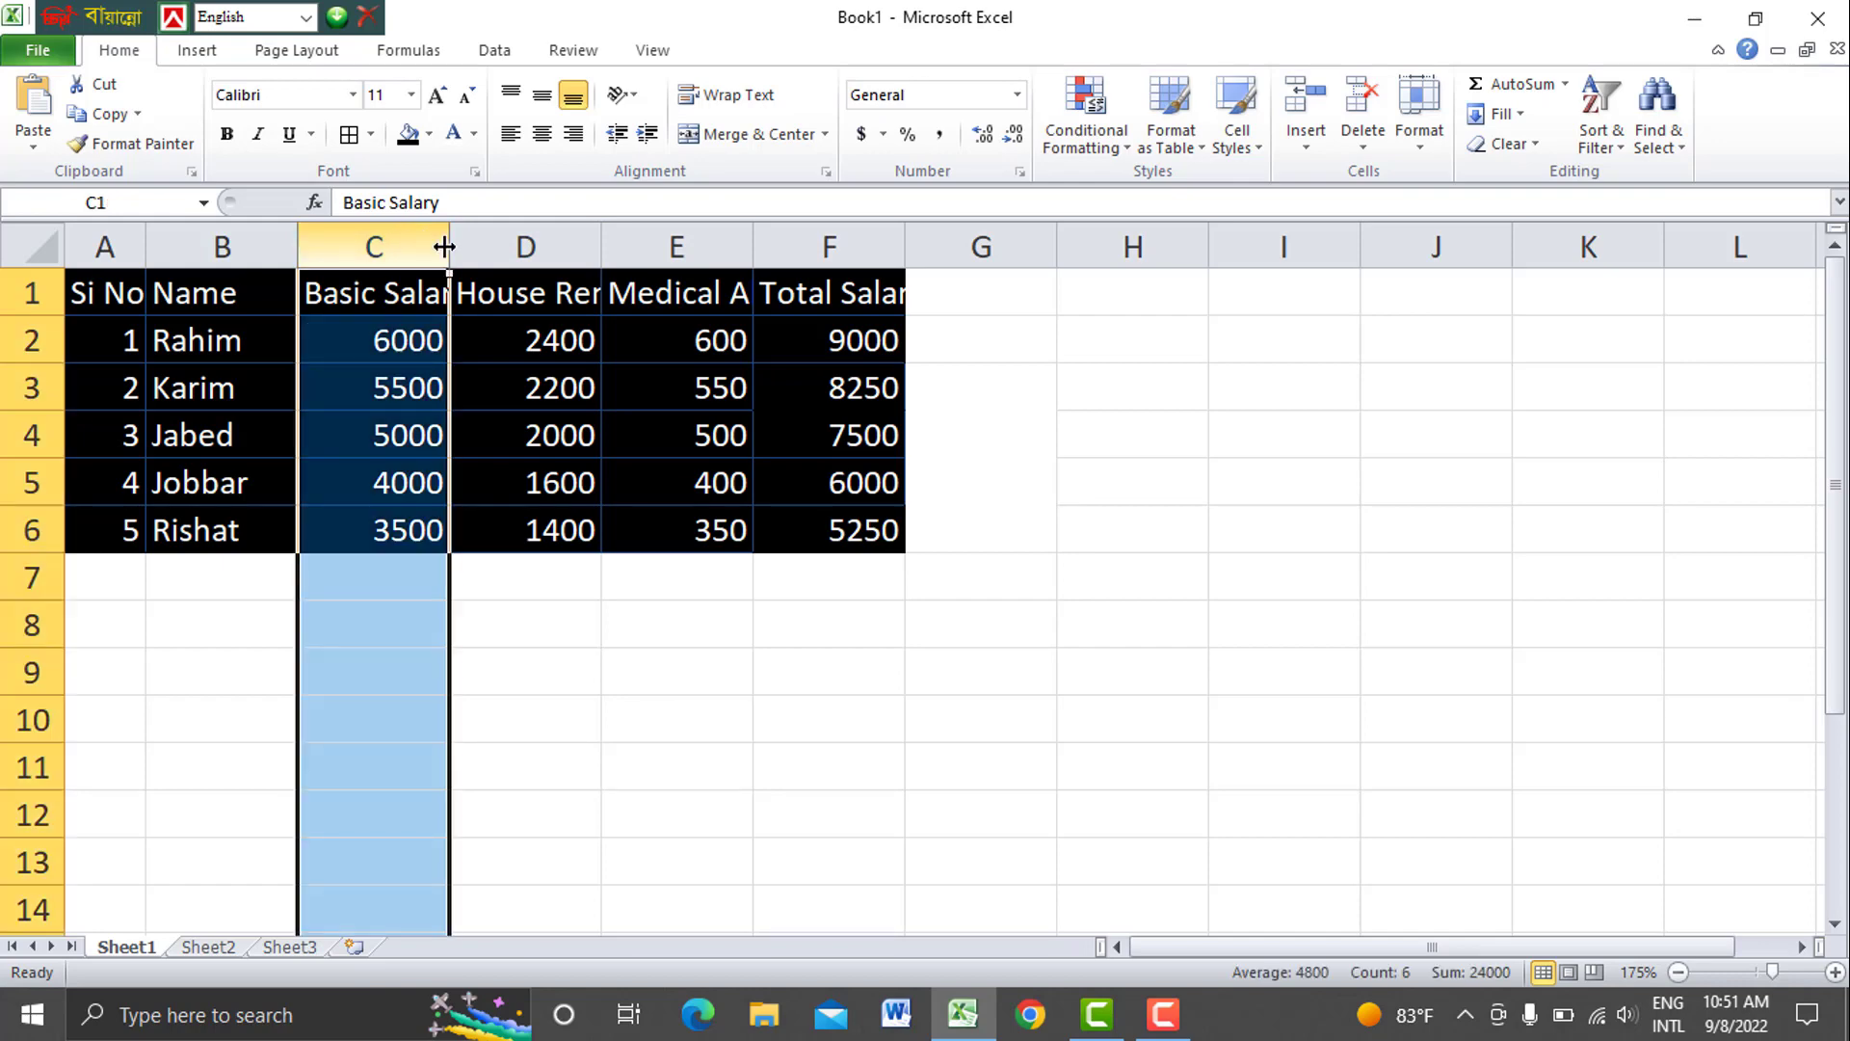
left_click_drag(448, 245, 507, 253)
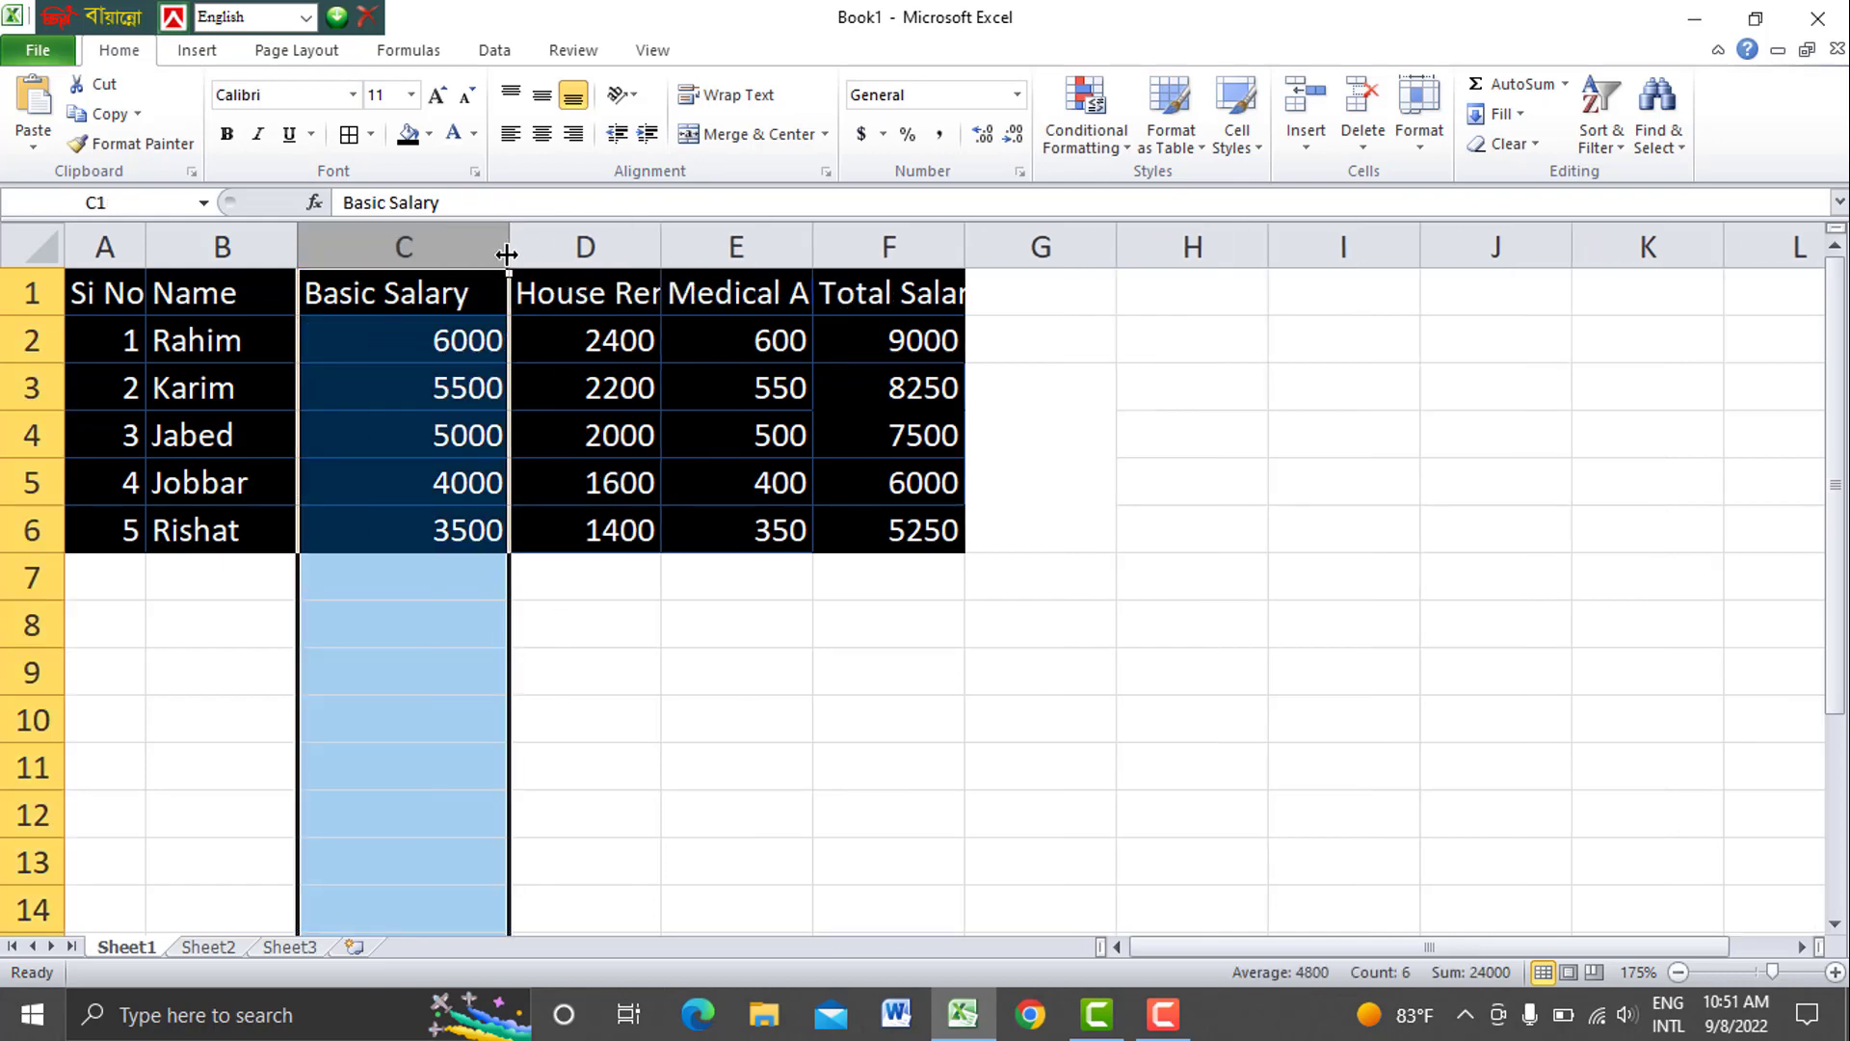
left_click(584, 249)
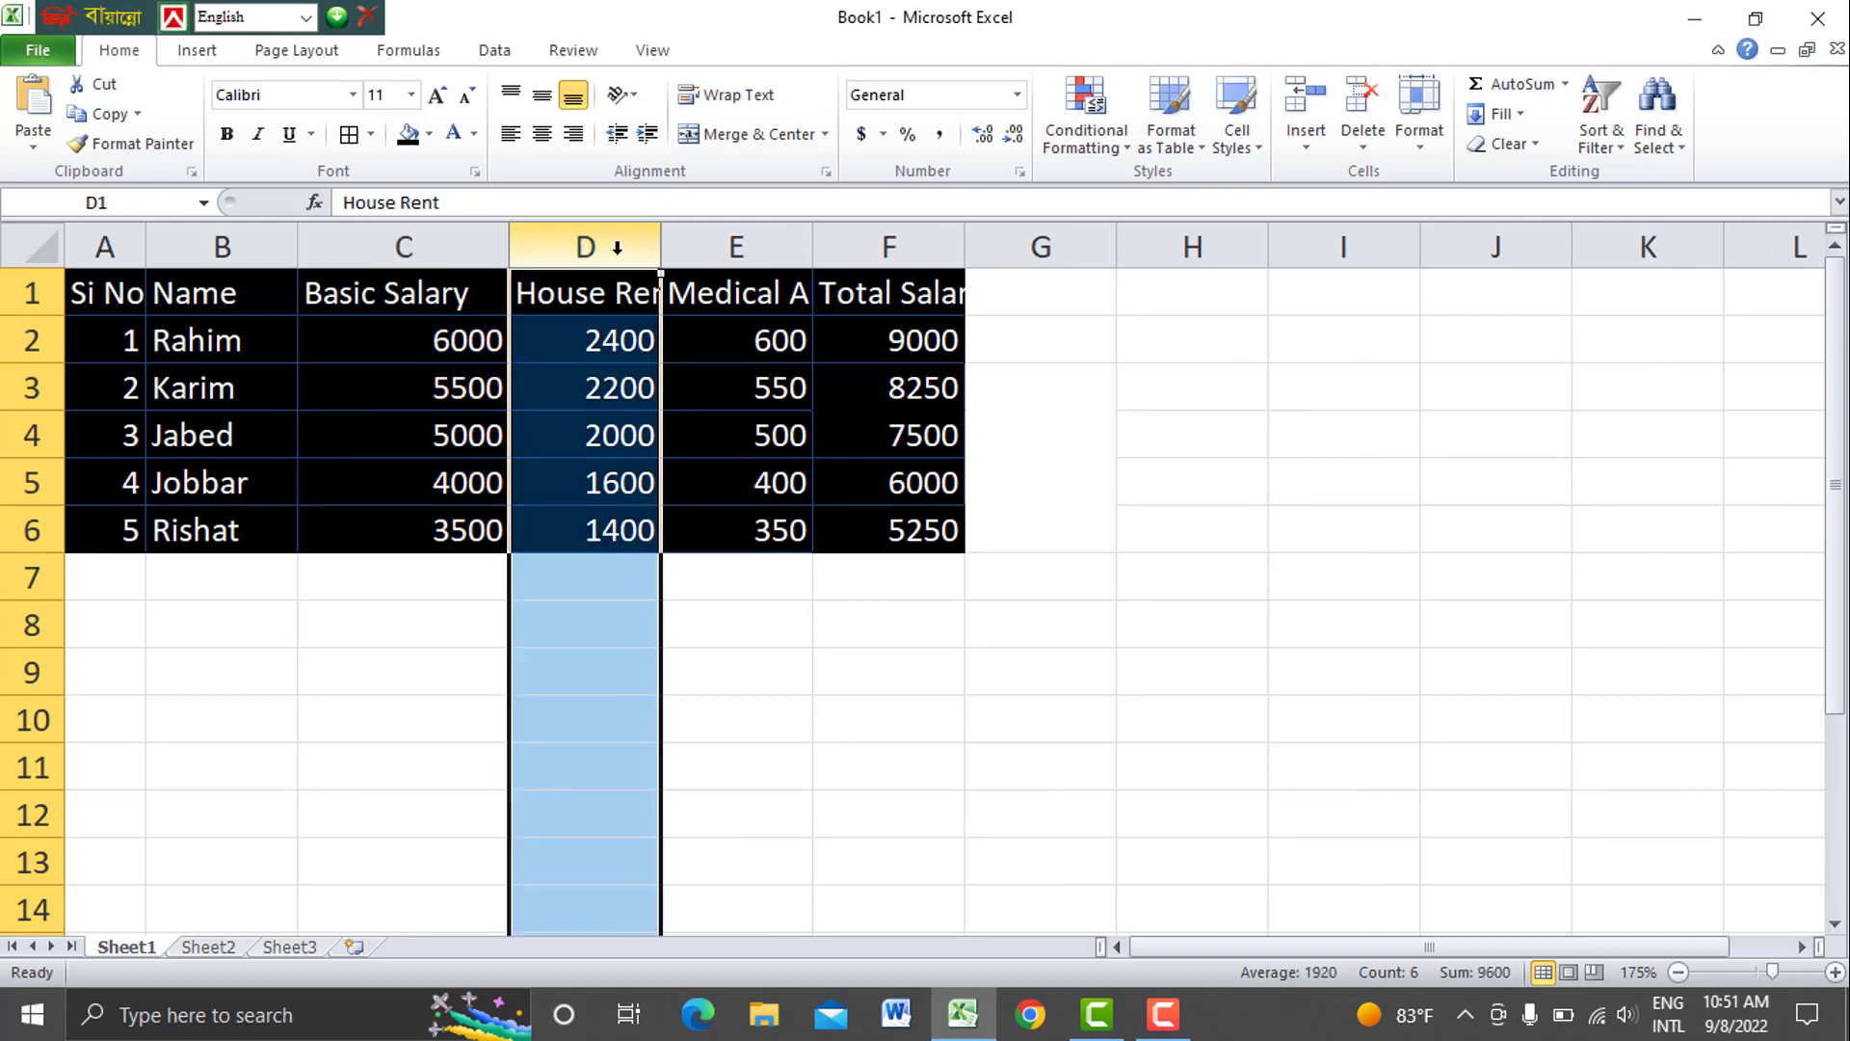
left_click_drag(657, 244, 768, 245)
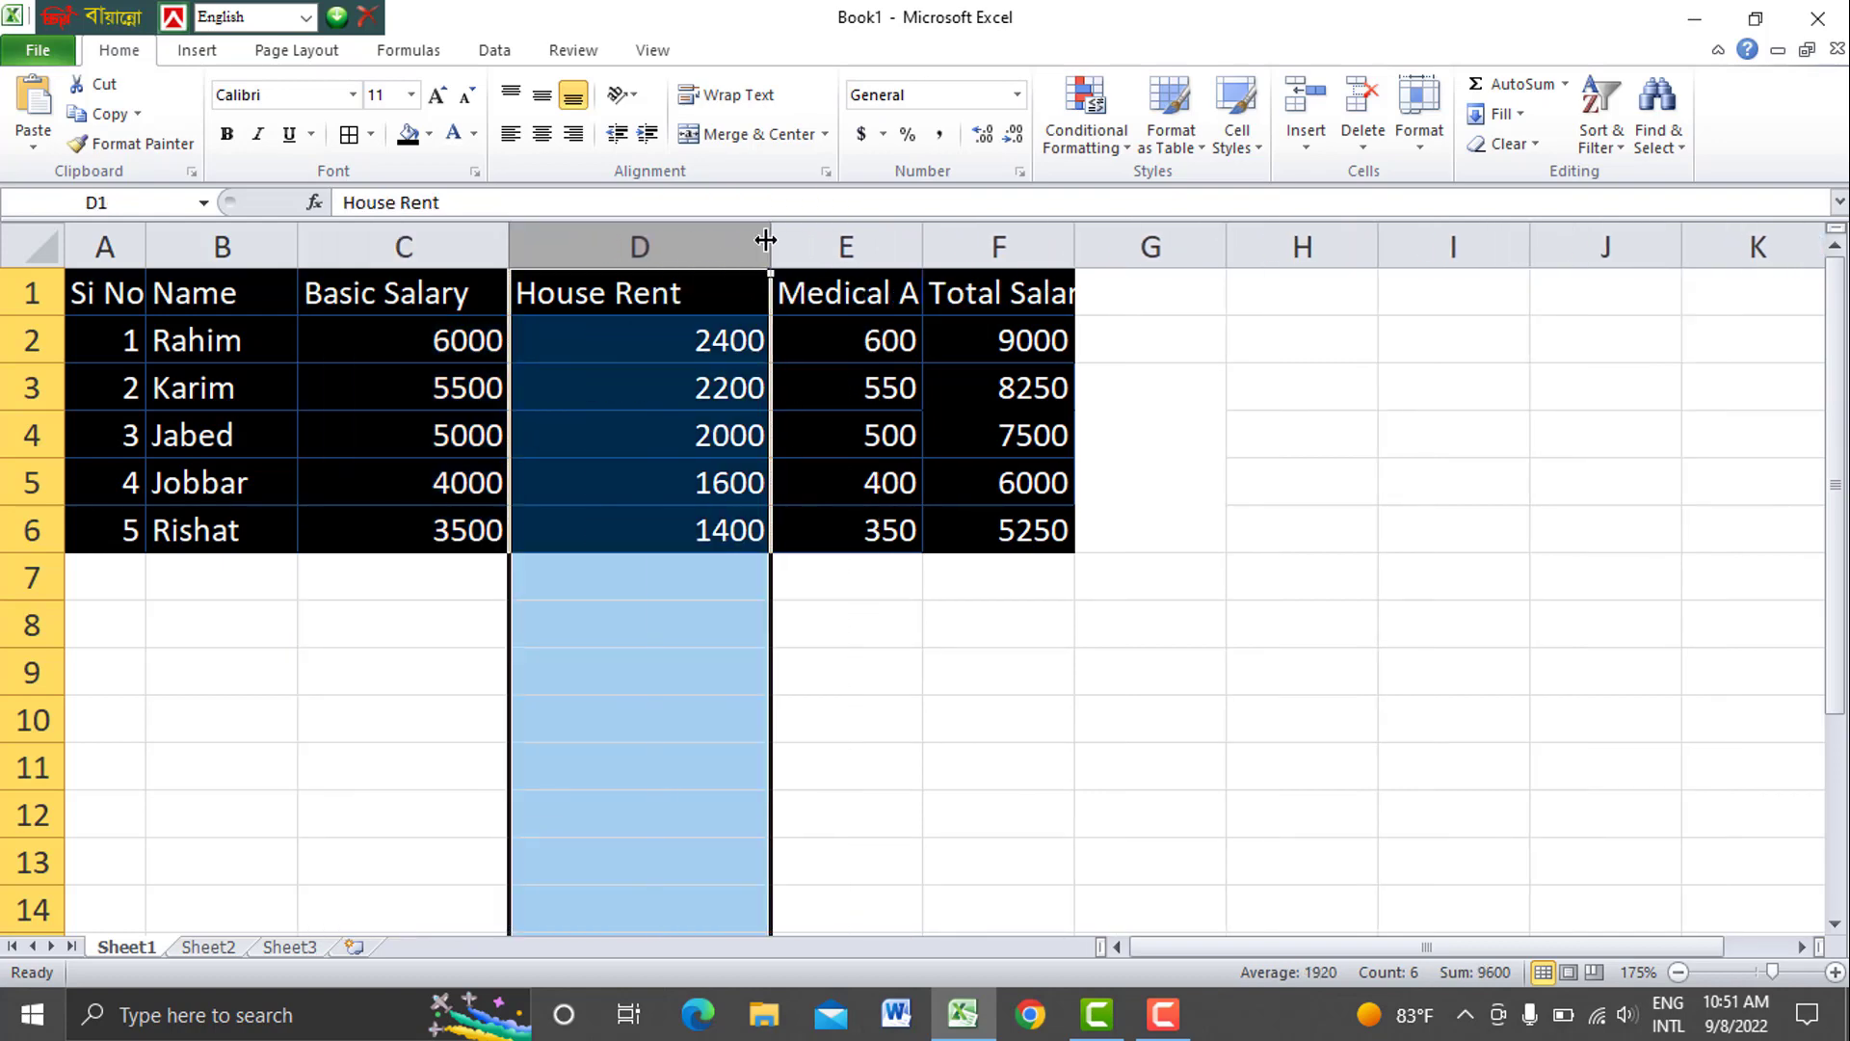
Widen columns E and F so that the Medical Allowance and Total Salary headings fit completely
left_click(869, 236)
left_click_drag(923, 244, 1118, 248)
left_click(1175, 241)
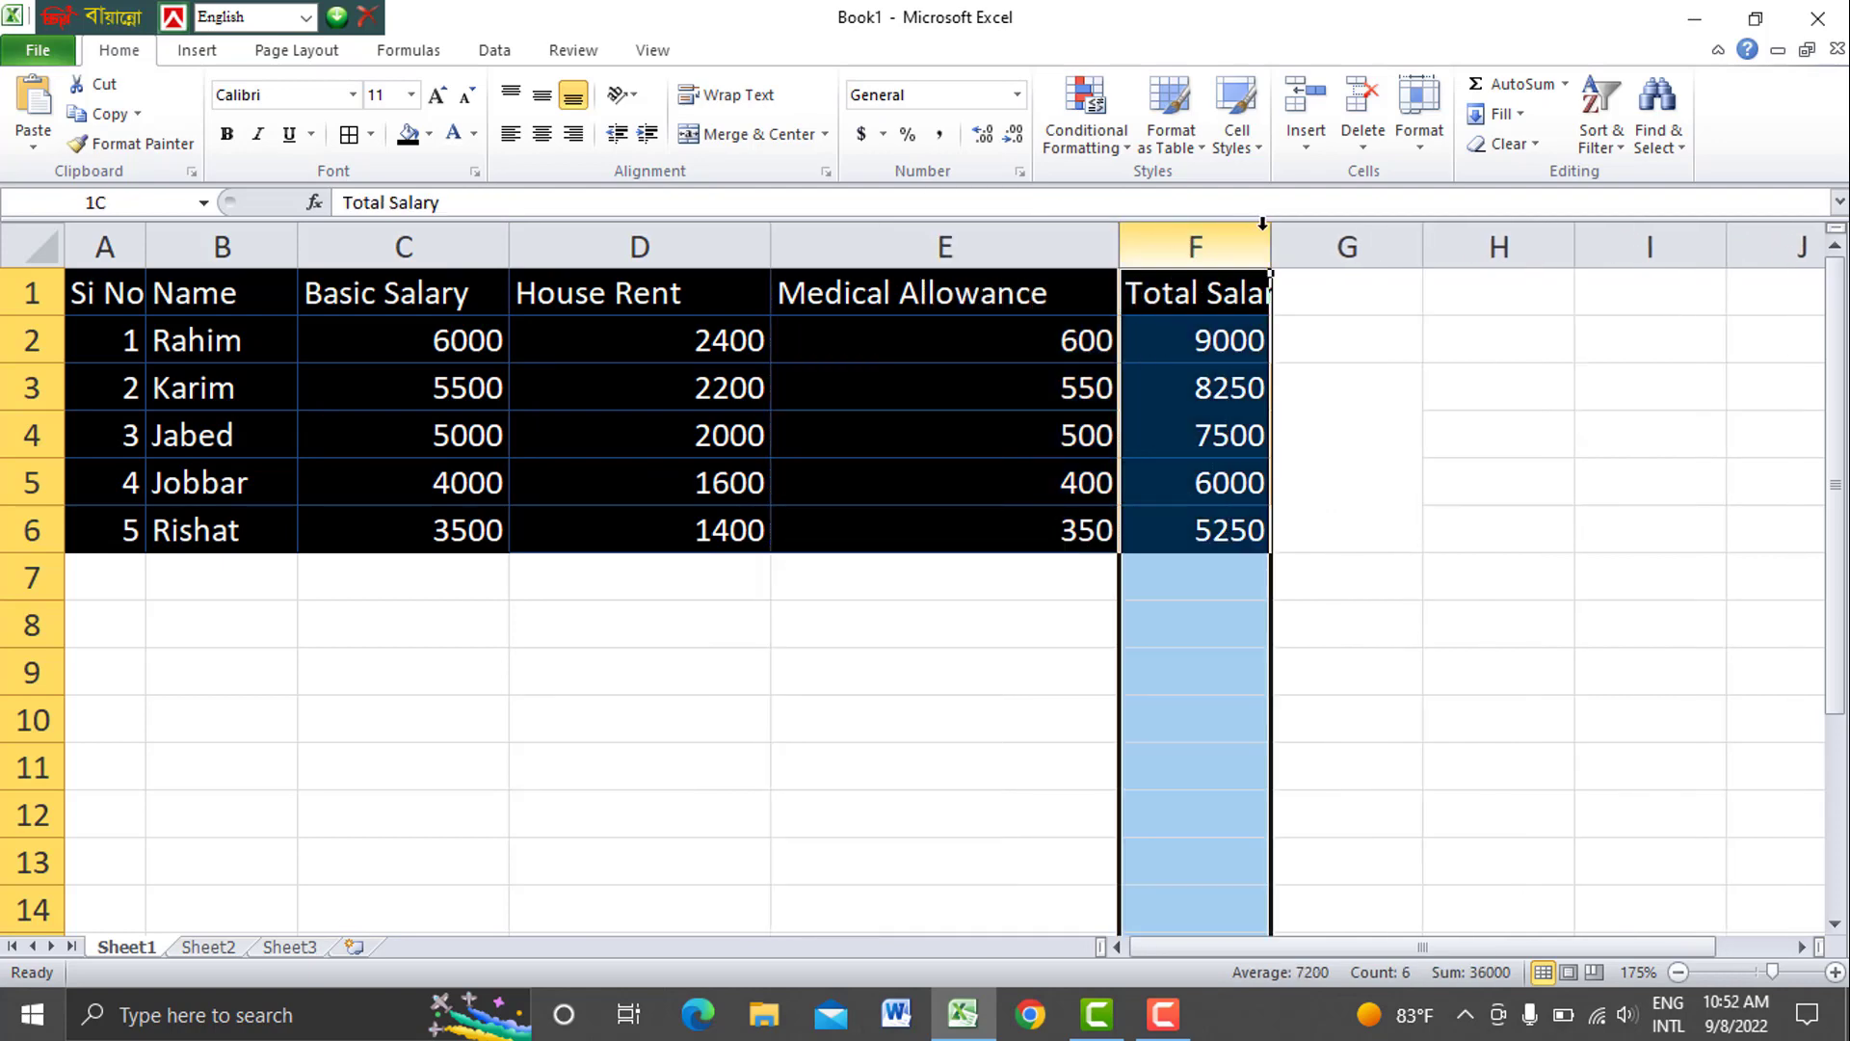
left_click_drag(1263, 224, 1278, 237)
double_click(1272, 241)
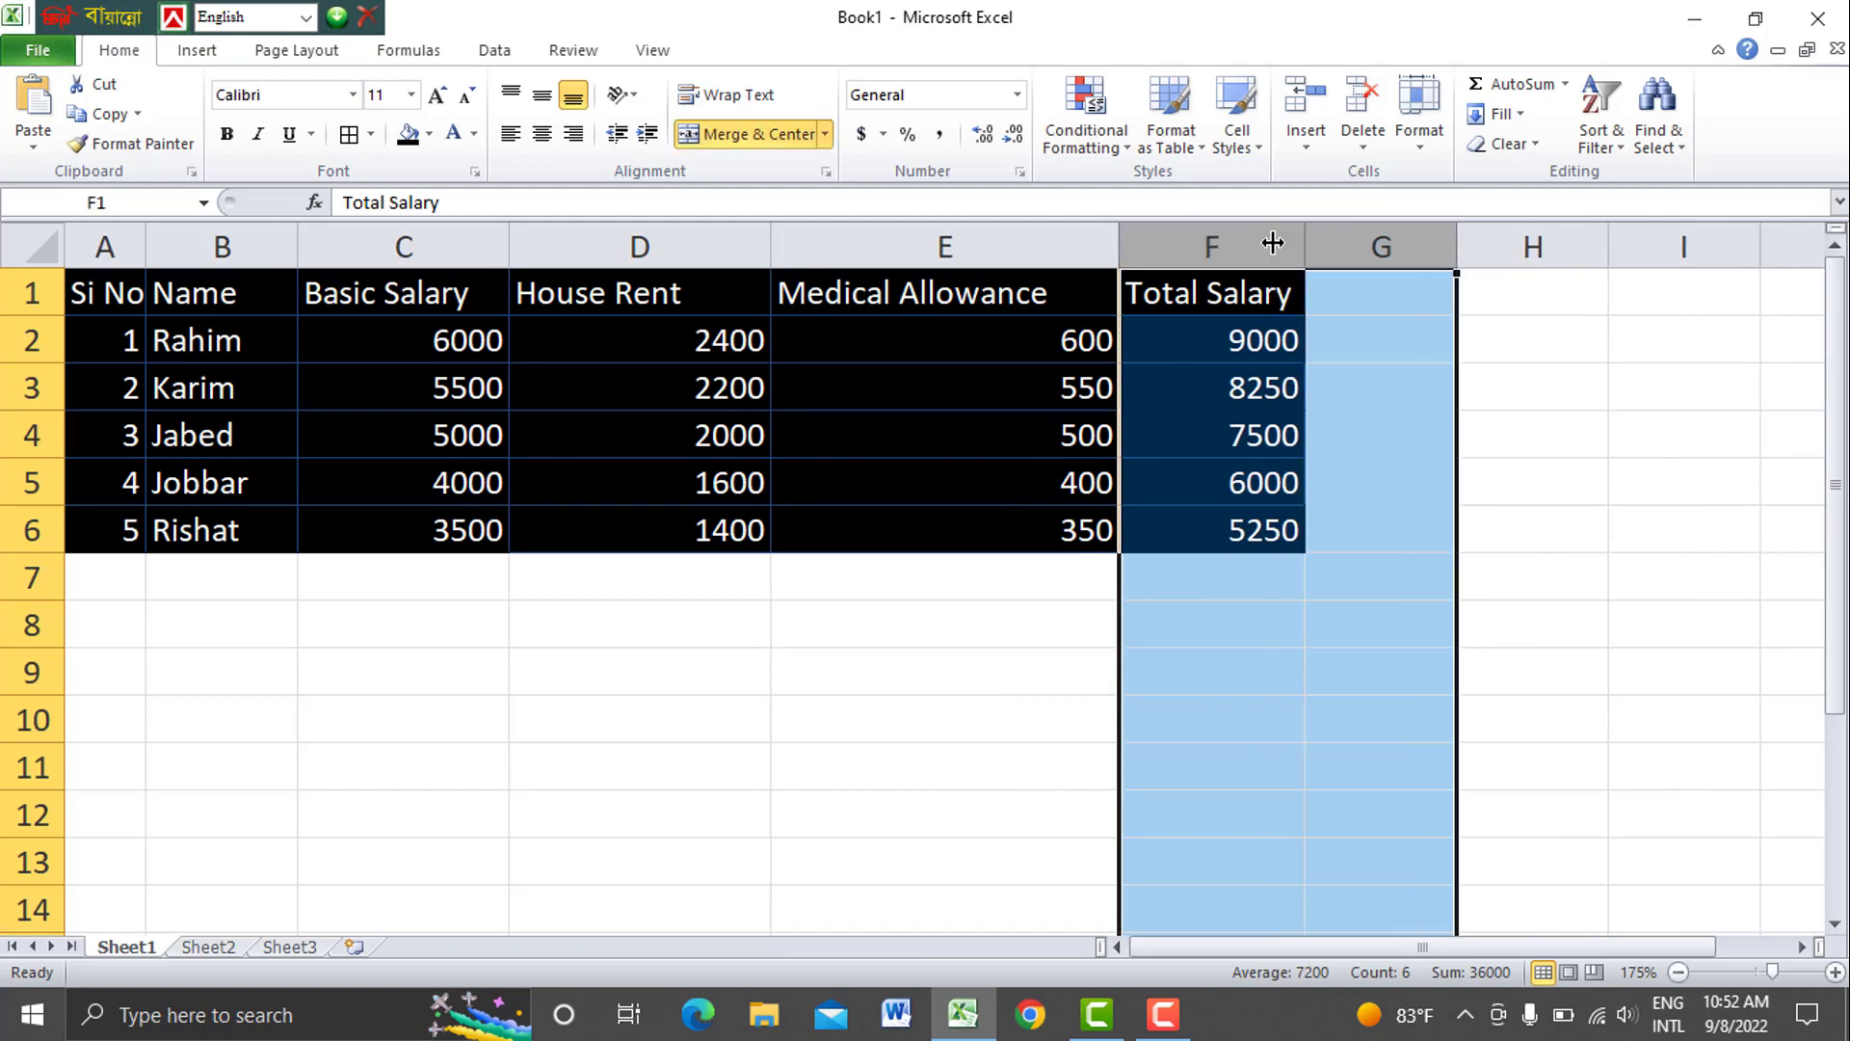
left_click(1569, 389)
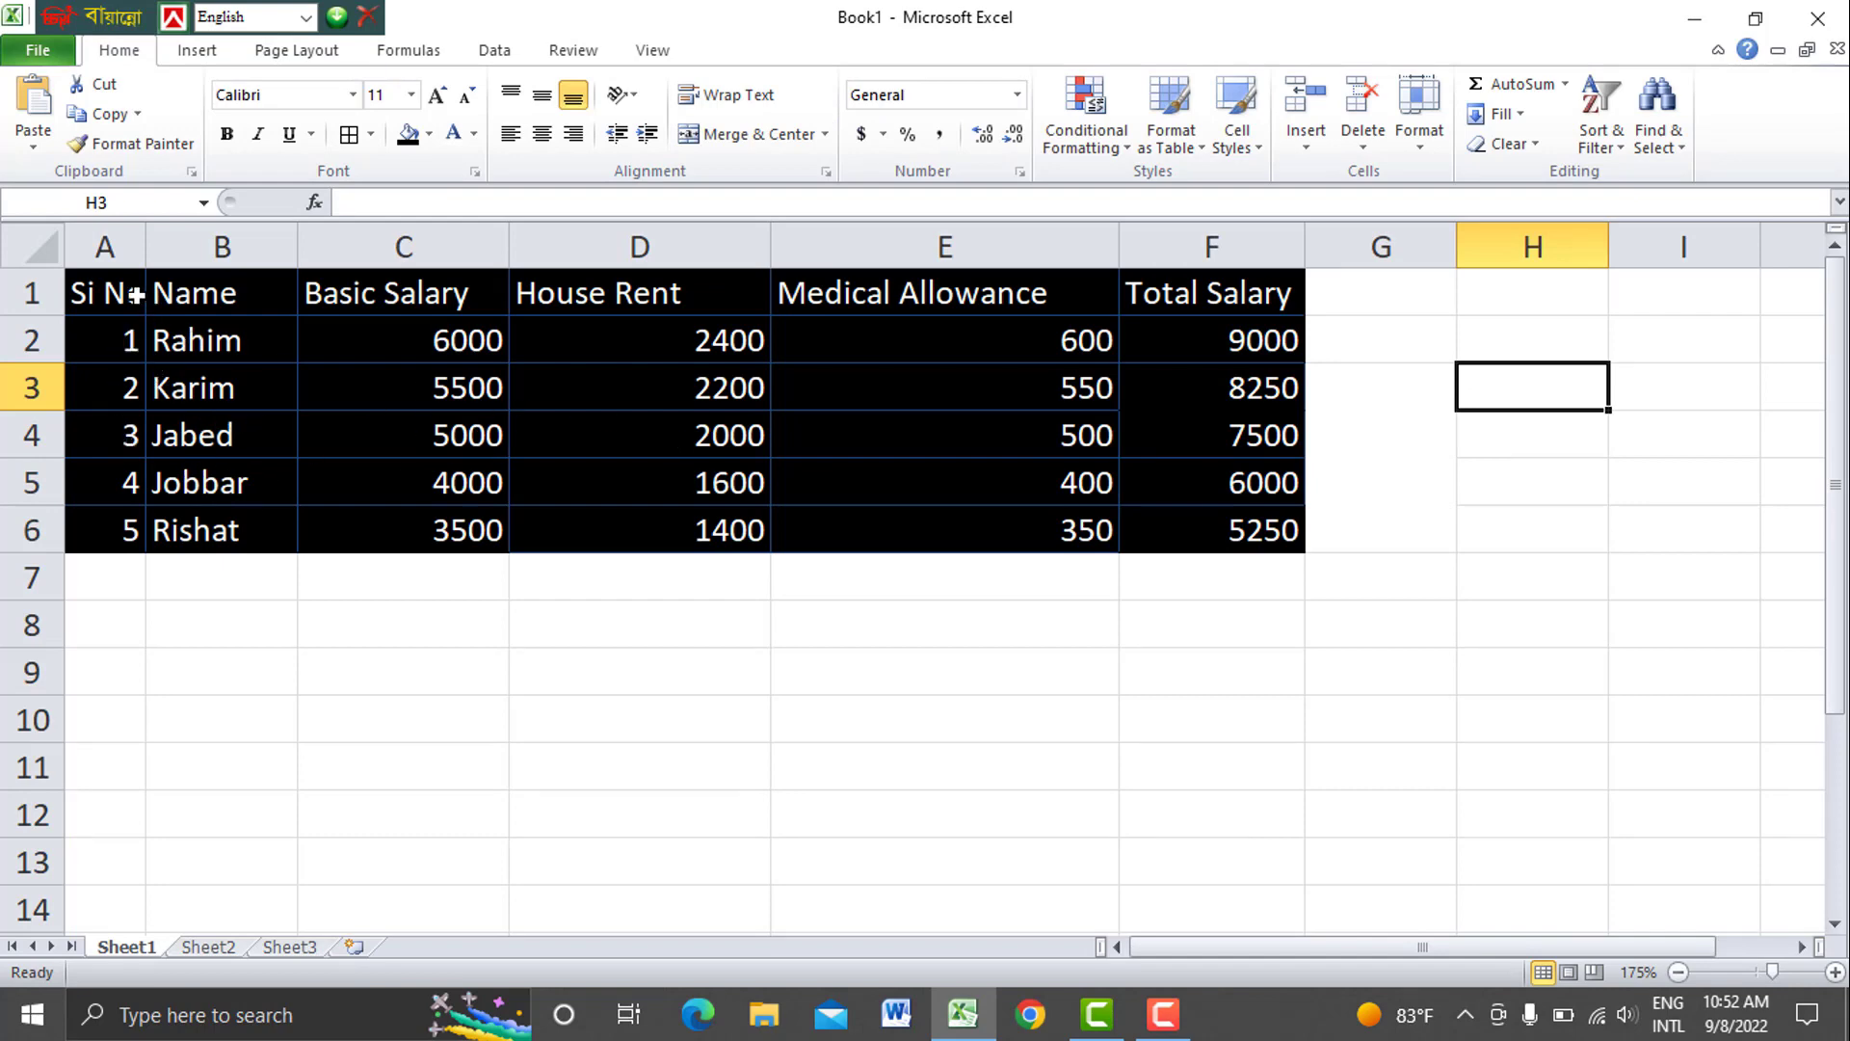
Left-align all cells of the salary table in A1:F6
left_click_drag(131, 294, 1230, 512)
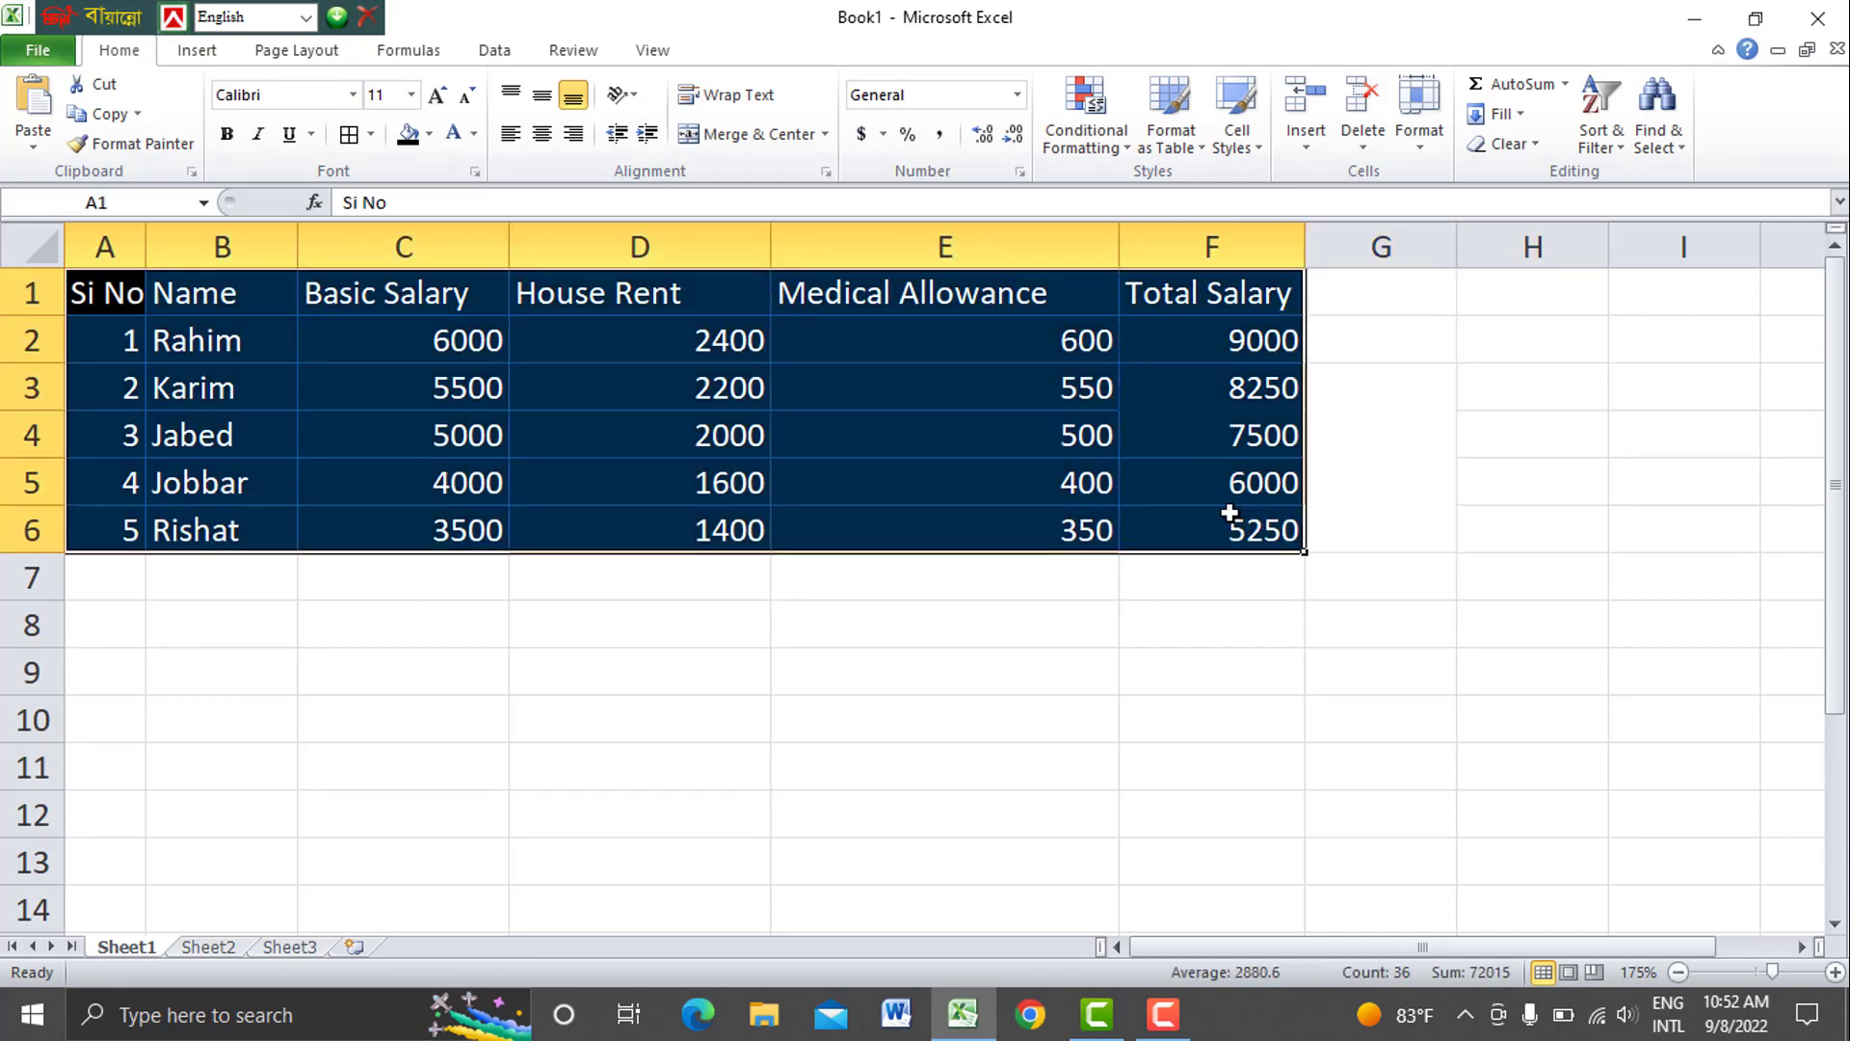
left_click(509, 137)
left_click(1353, 465)
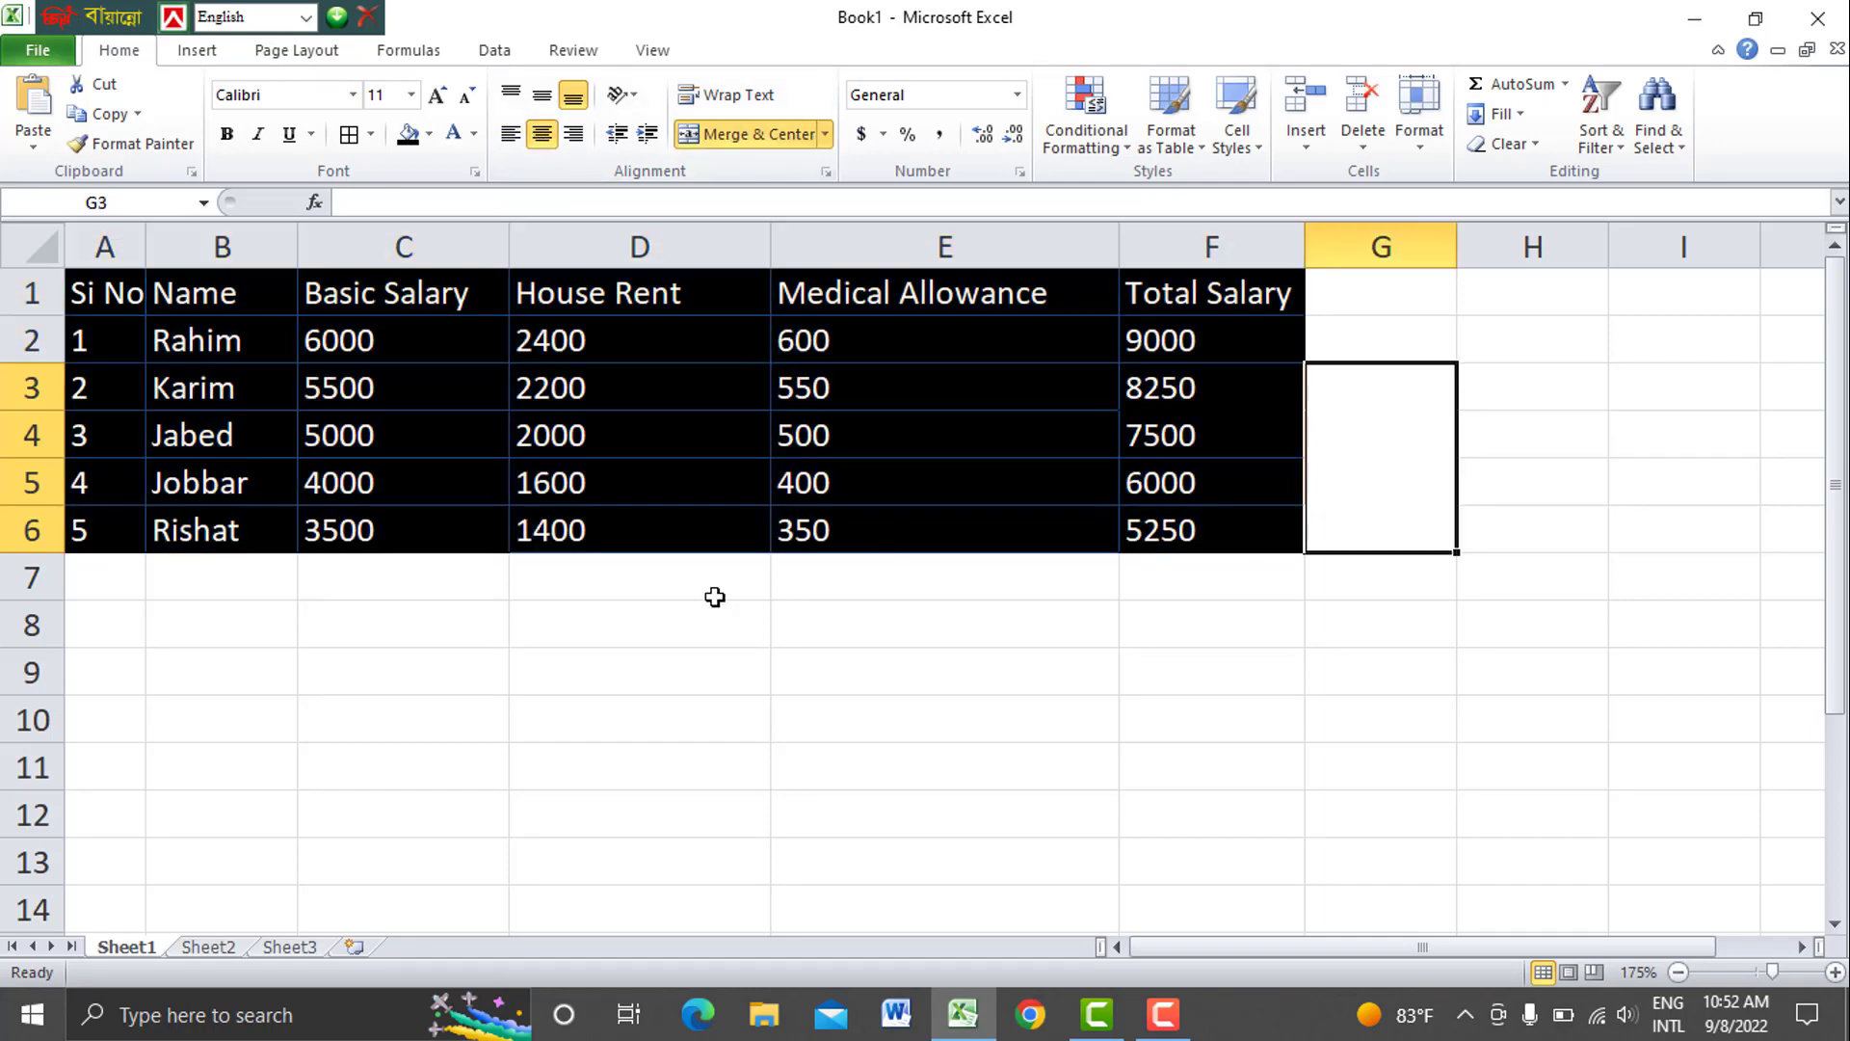
left_click(670, 620)
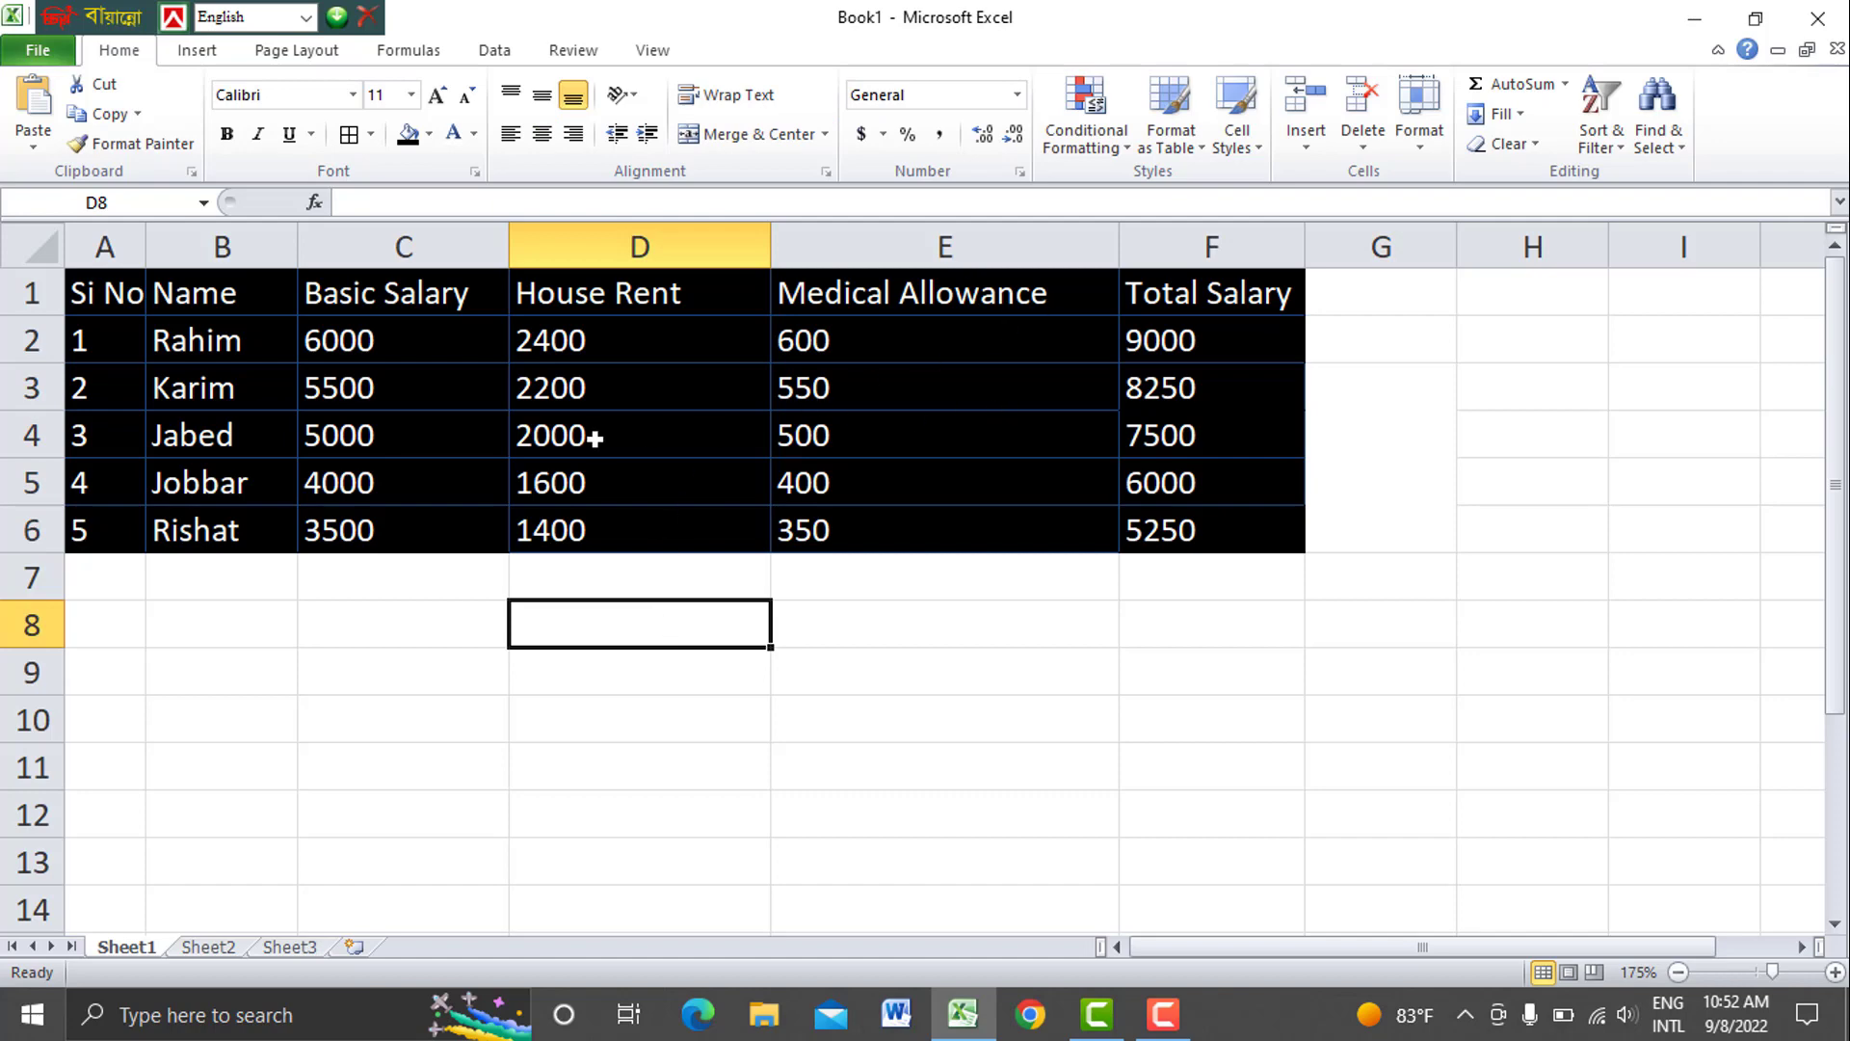
left_click(1184, 426)
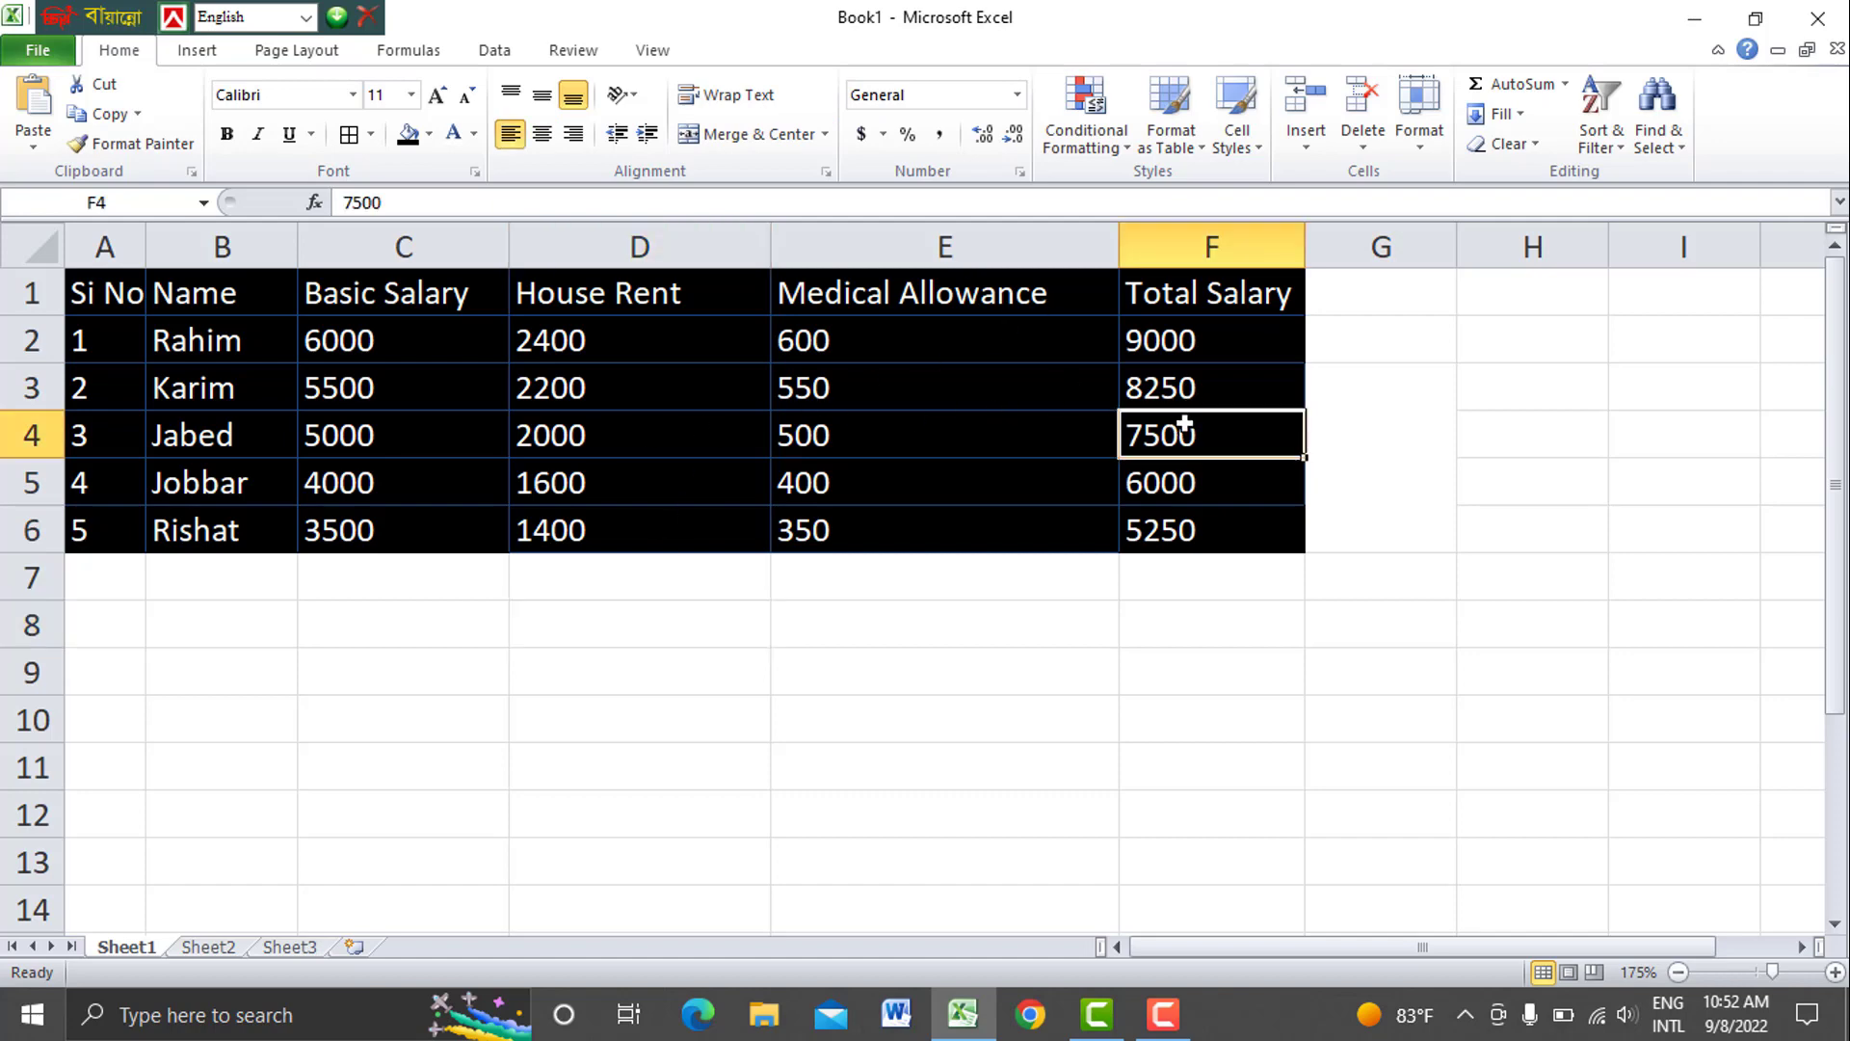
left_click(1042, 425)
left_click(1135, 417)
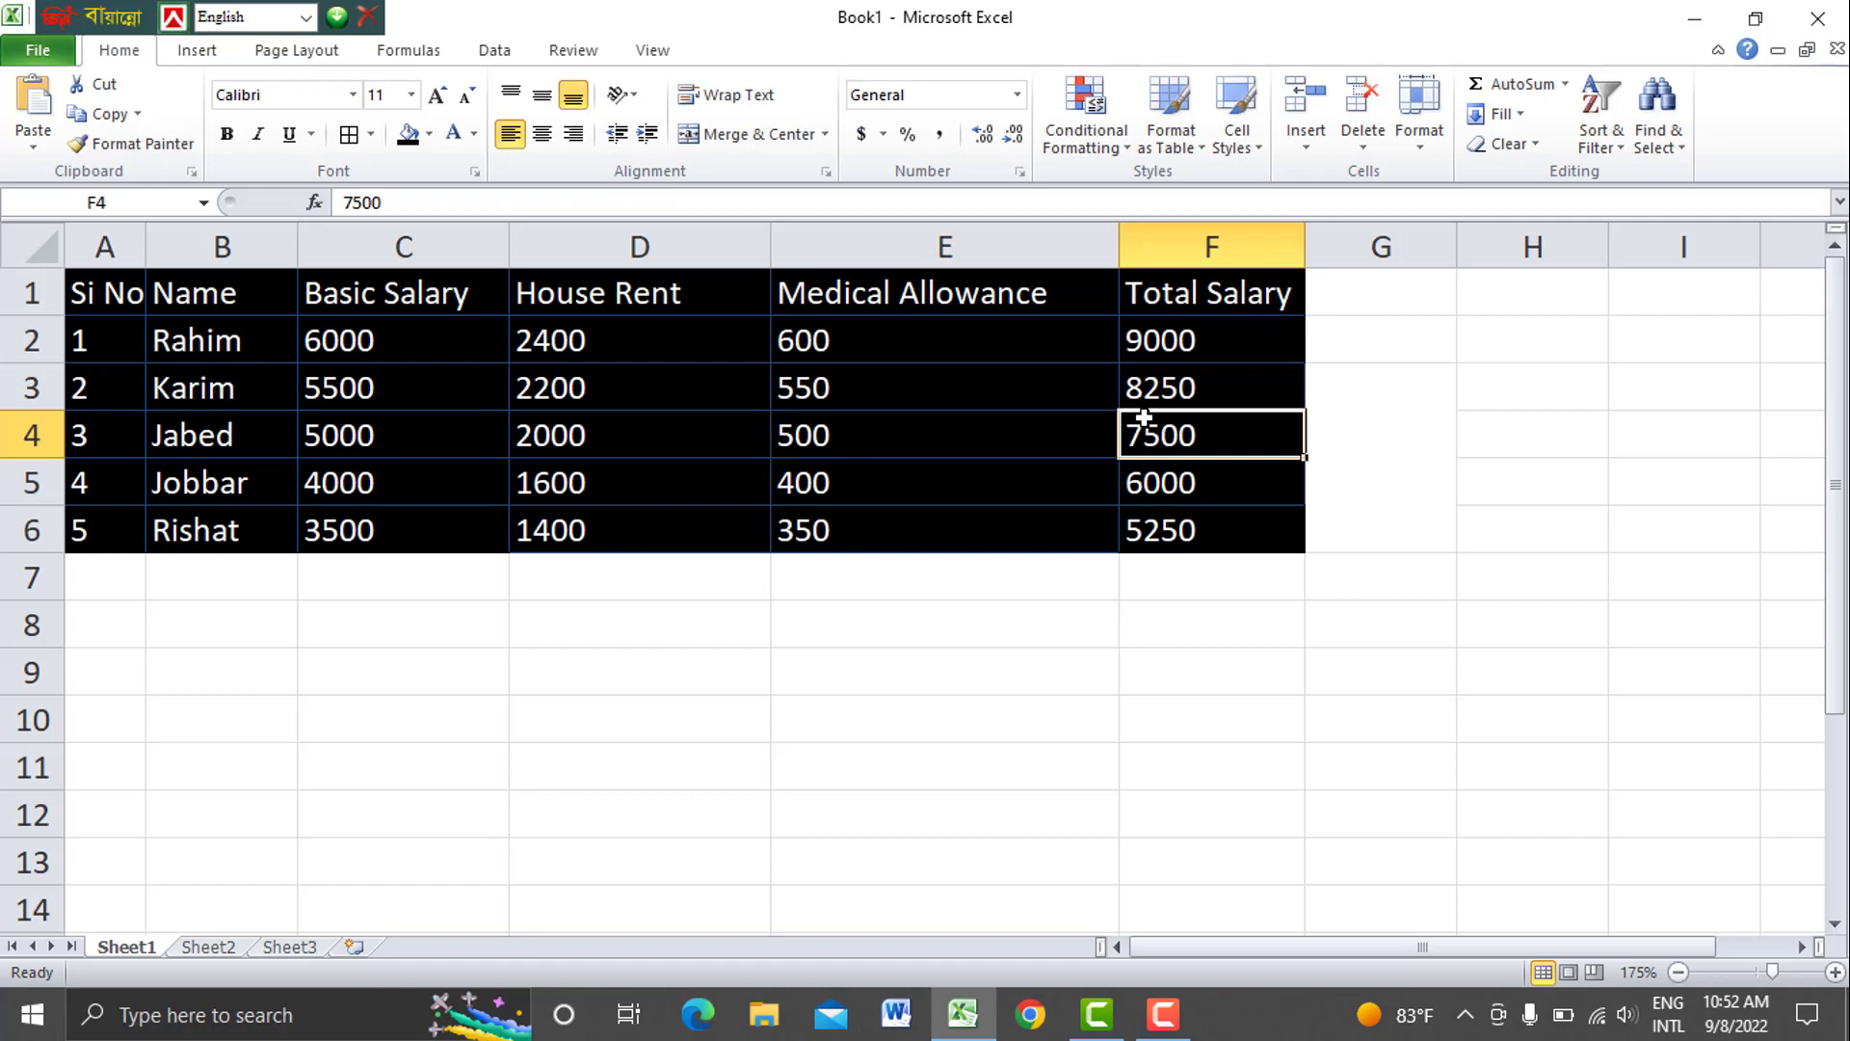
left_click(431, 135)
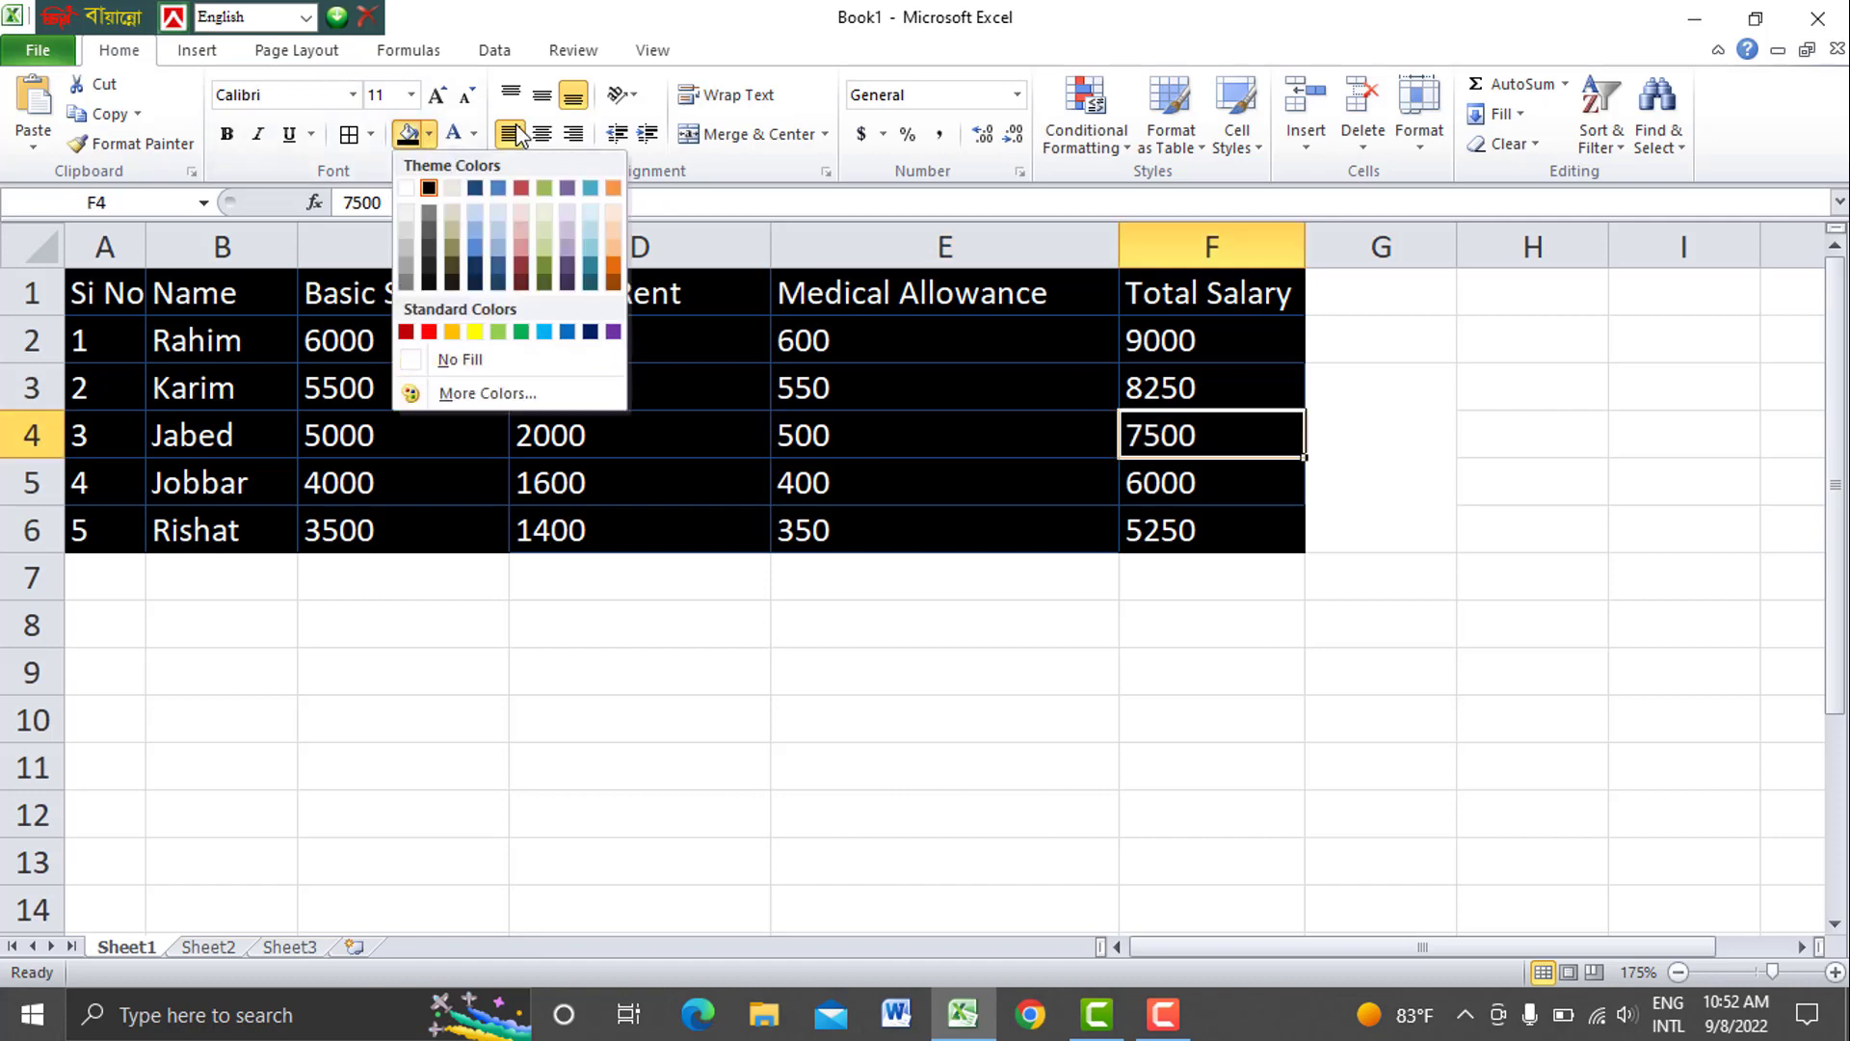
left_click(218, 57)
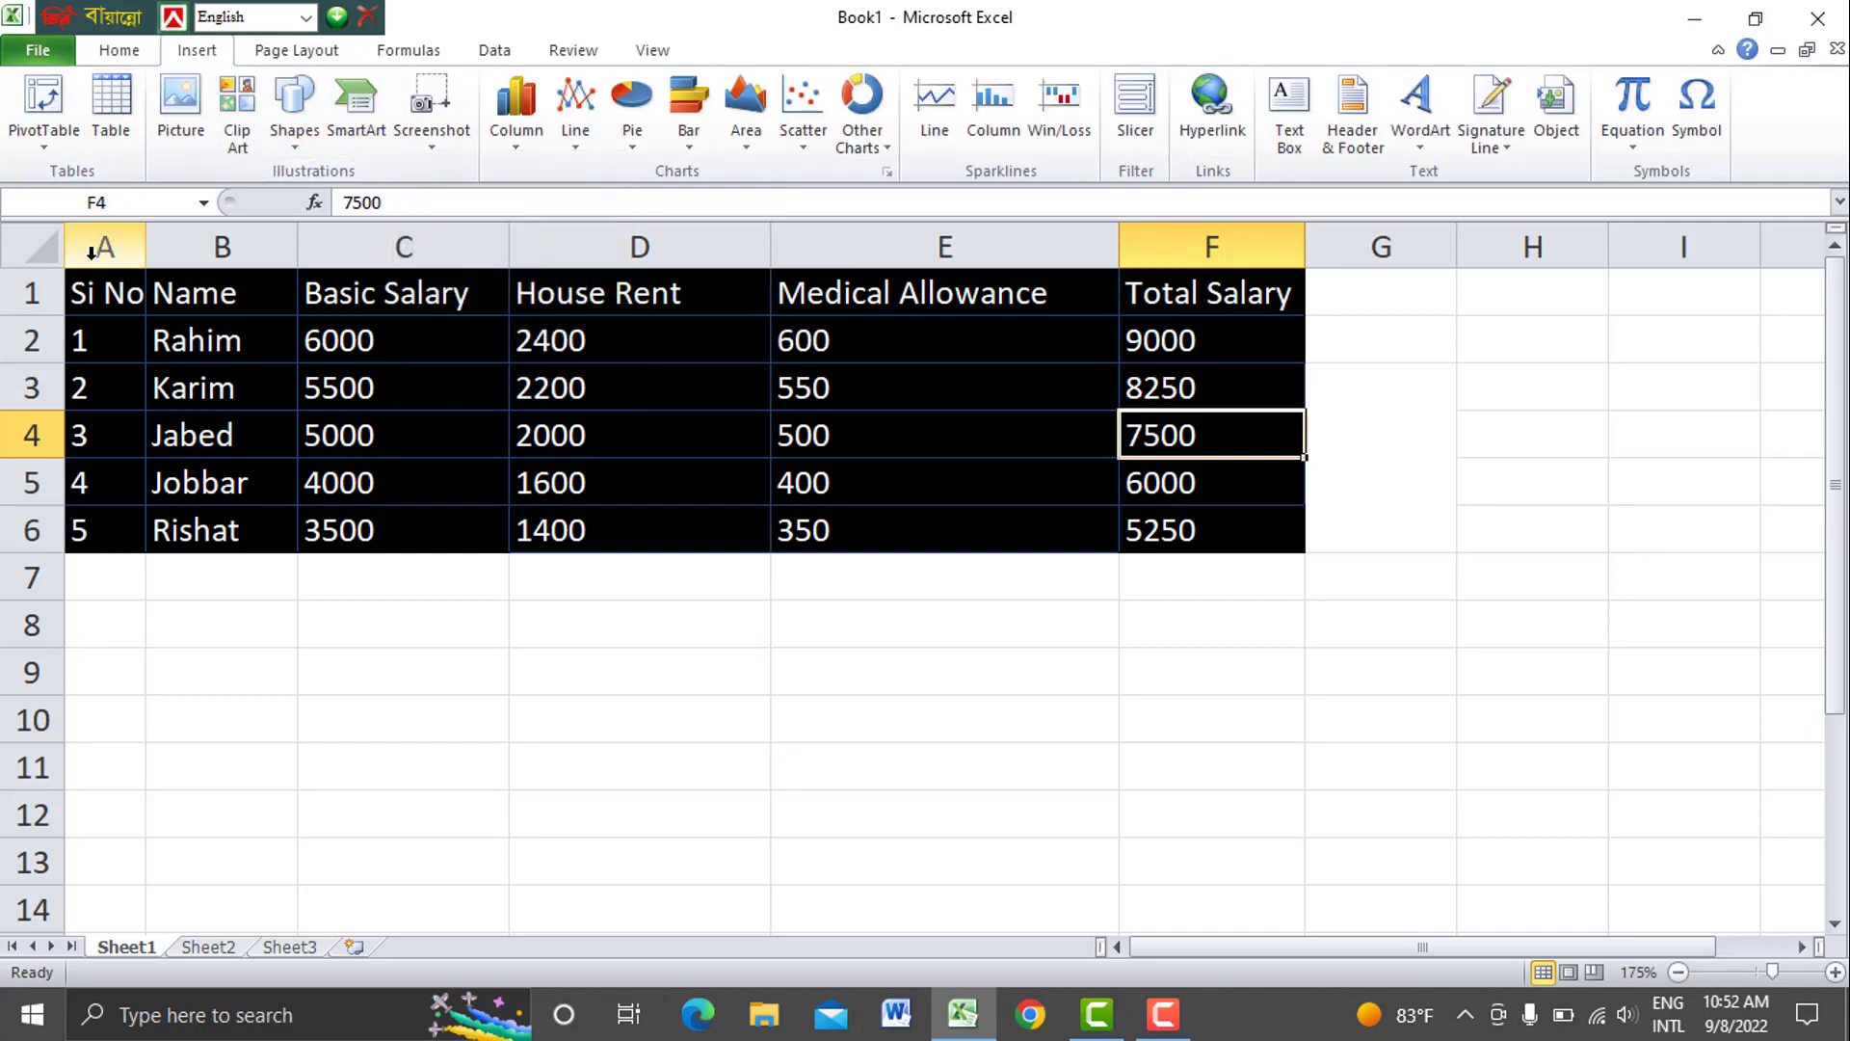
Draw dark blue border lines under cell F3, along the outer edge of the merged cell G3:G6 and below cell E11
left_click_drag(90, 301, 1243, 530)
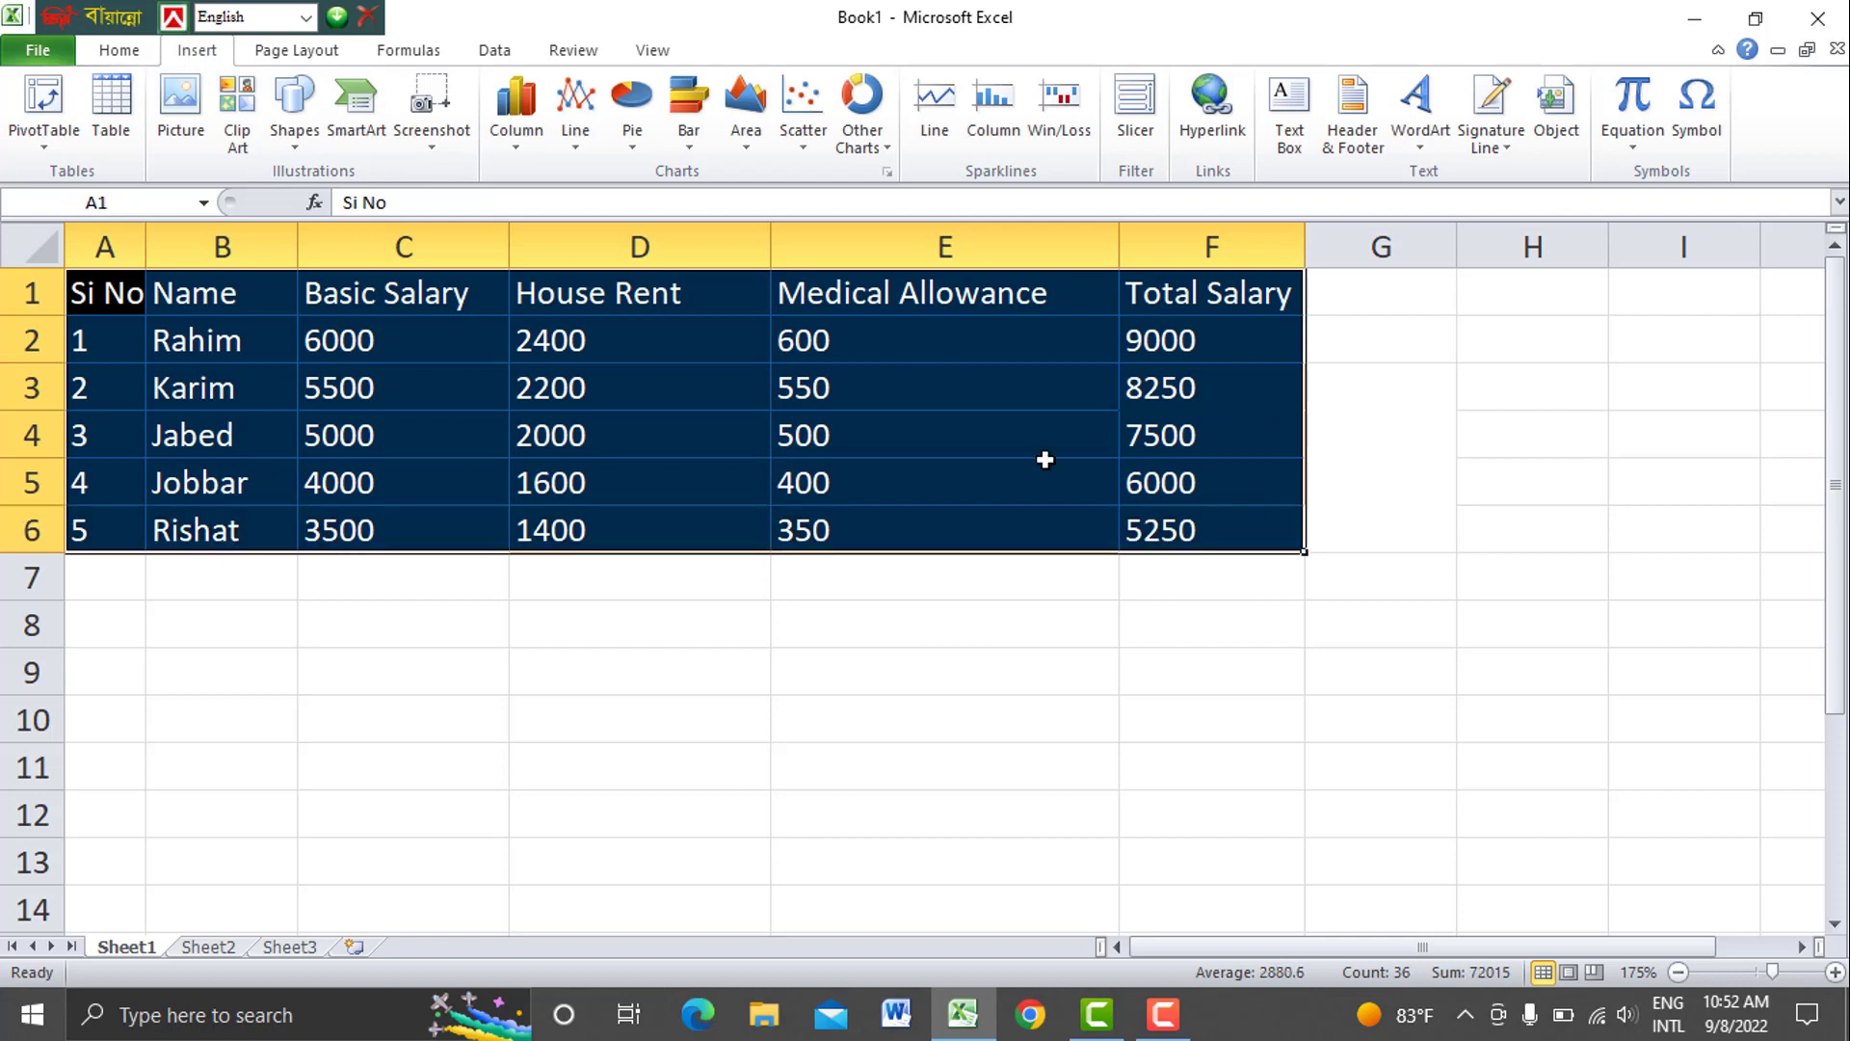
left_click(146, 54)
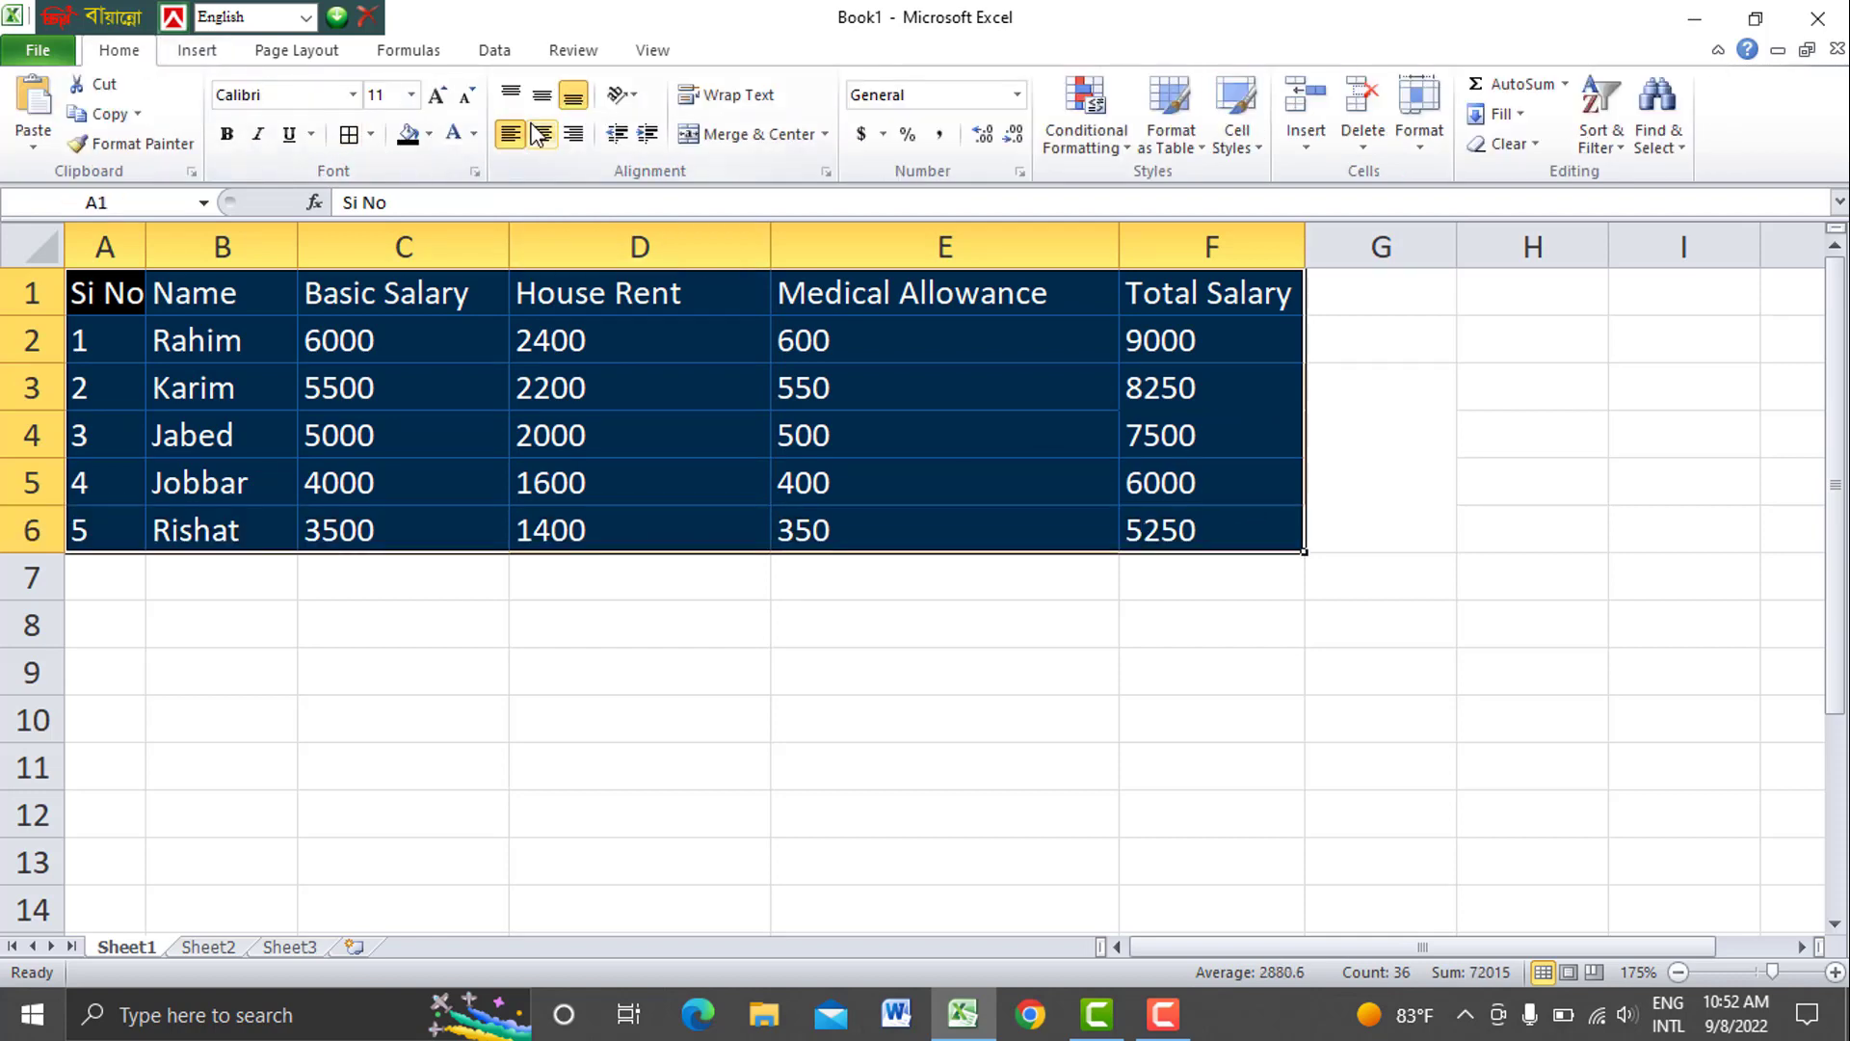
left_click(371, 135)
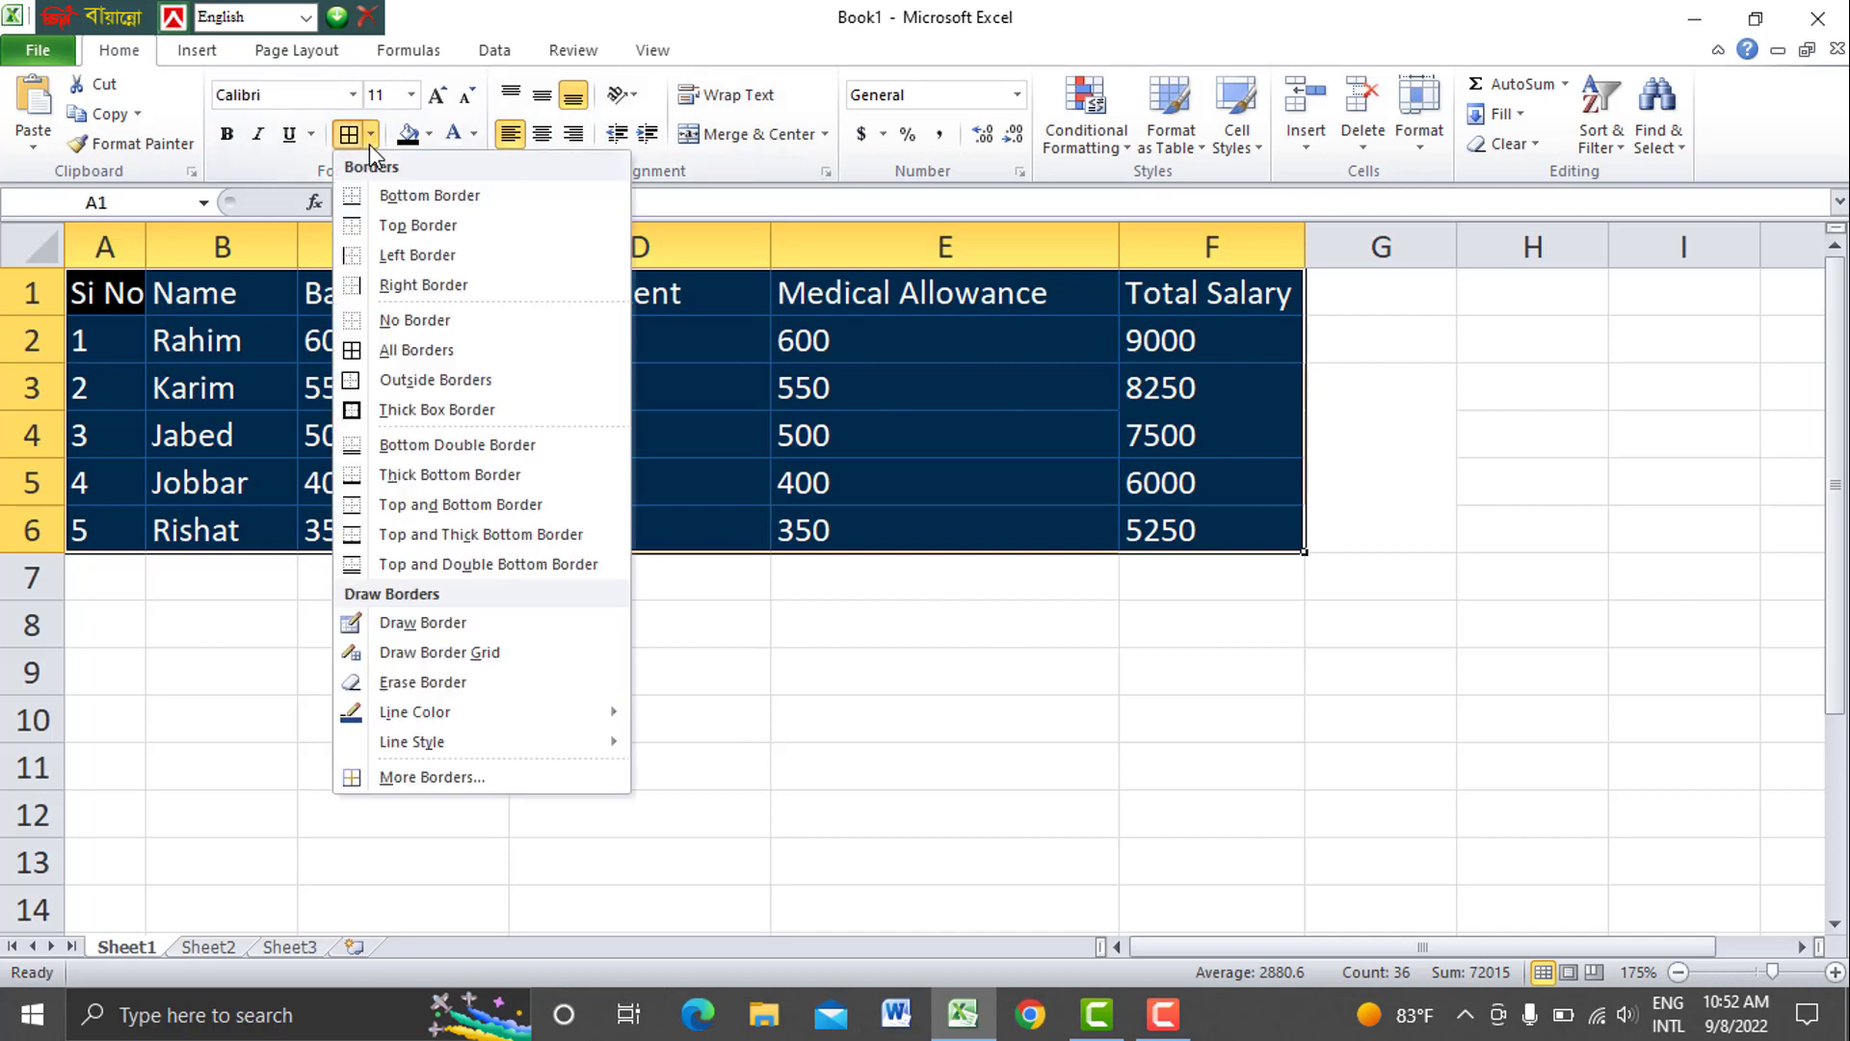
mouse_move(420, 712)
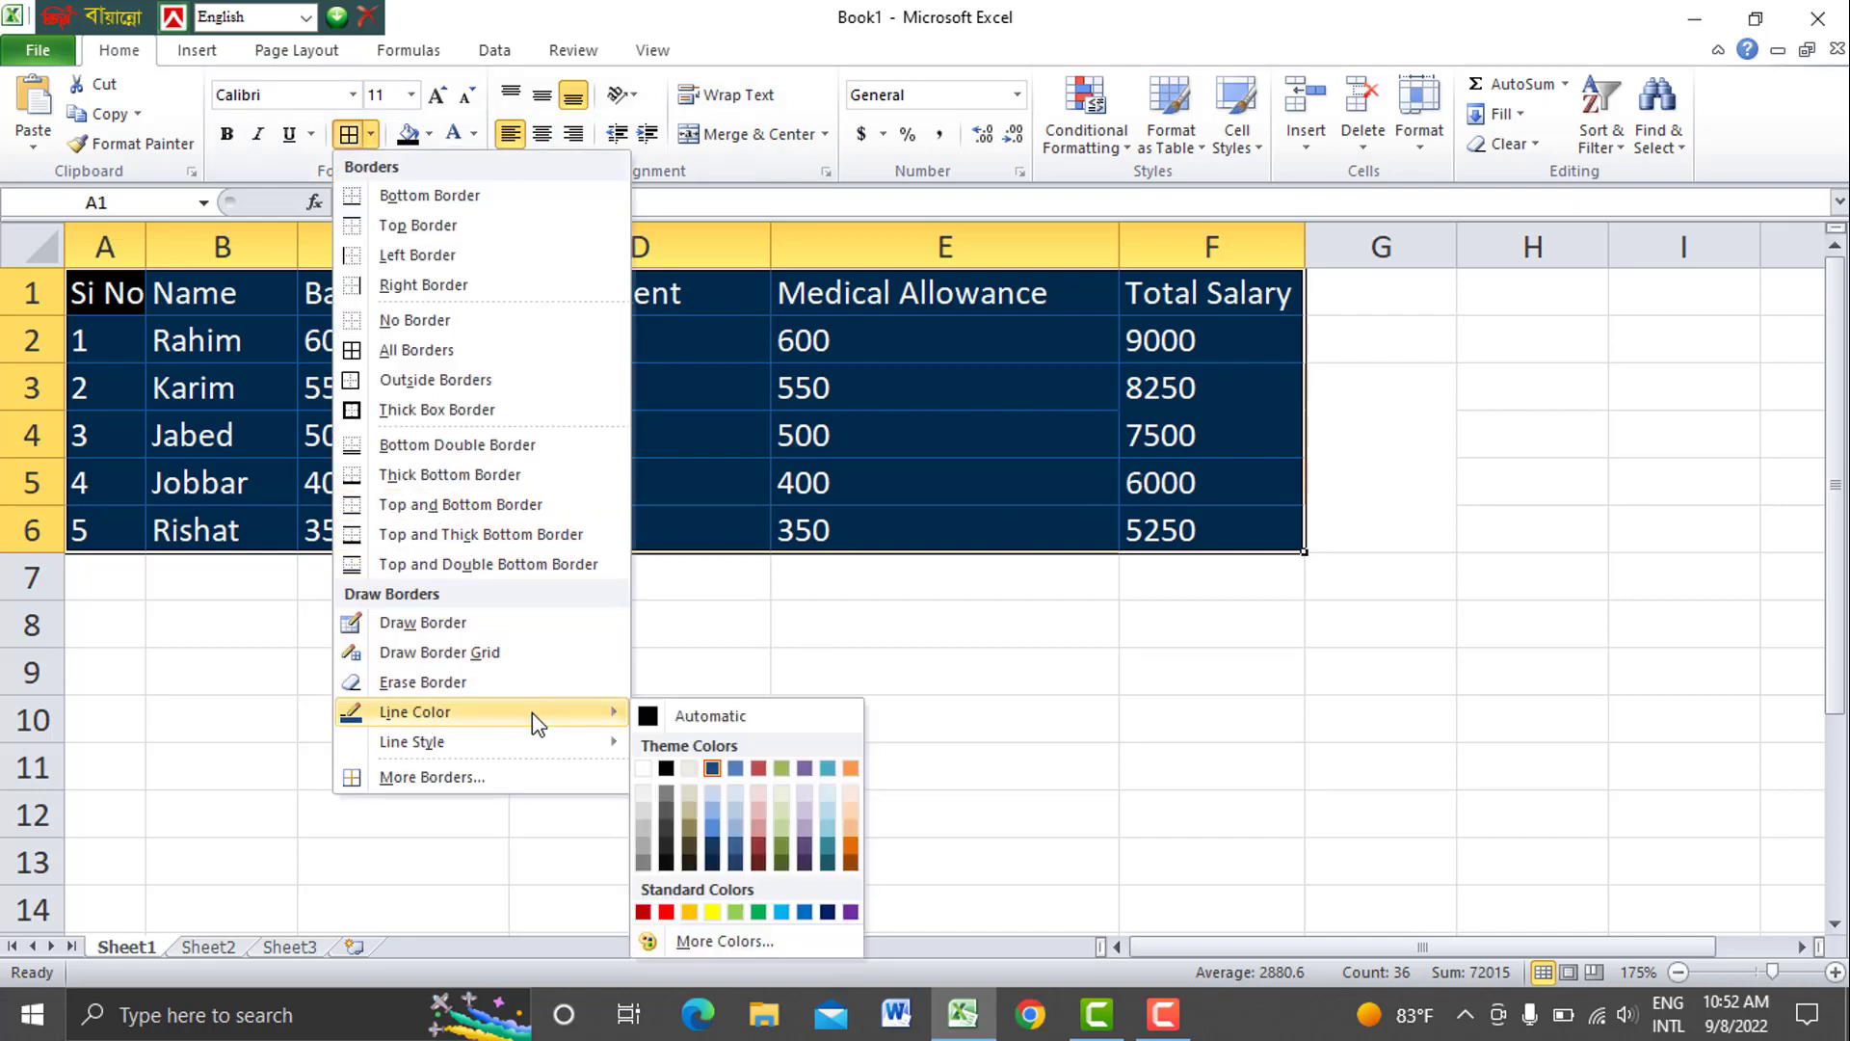
left_click(713, 770)
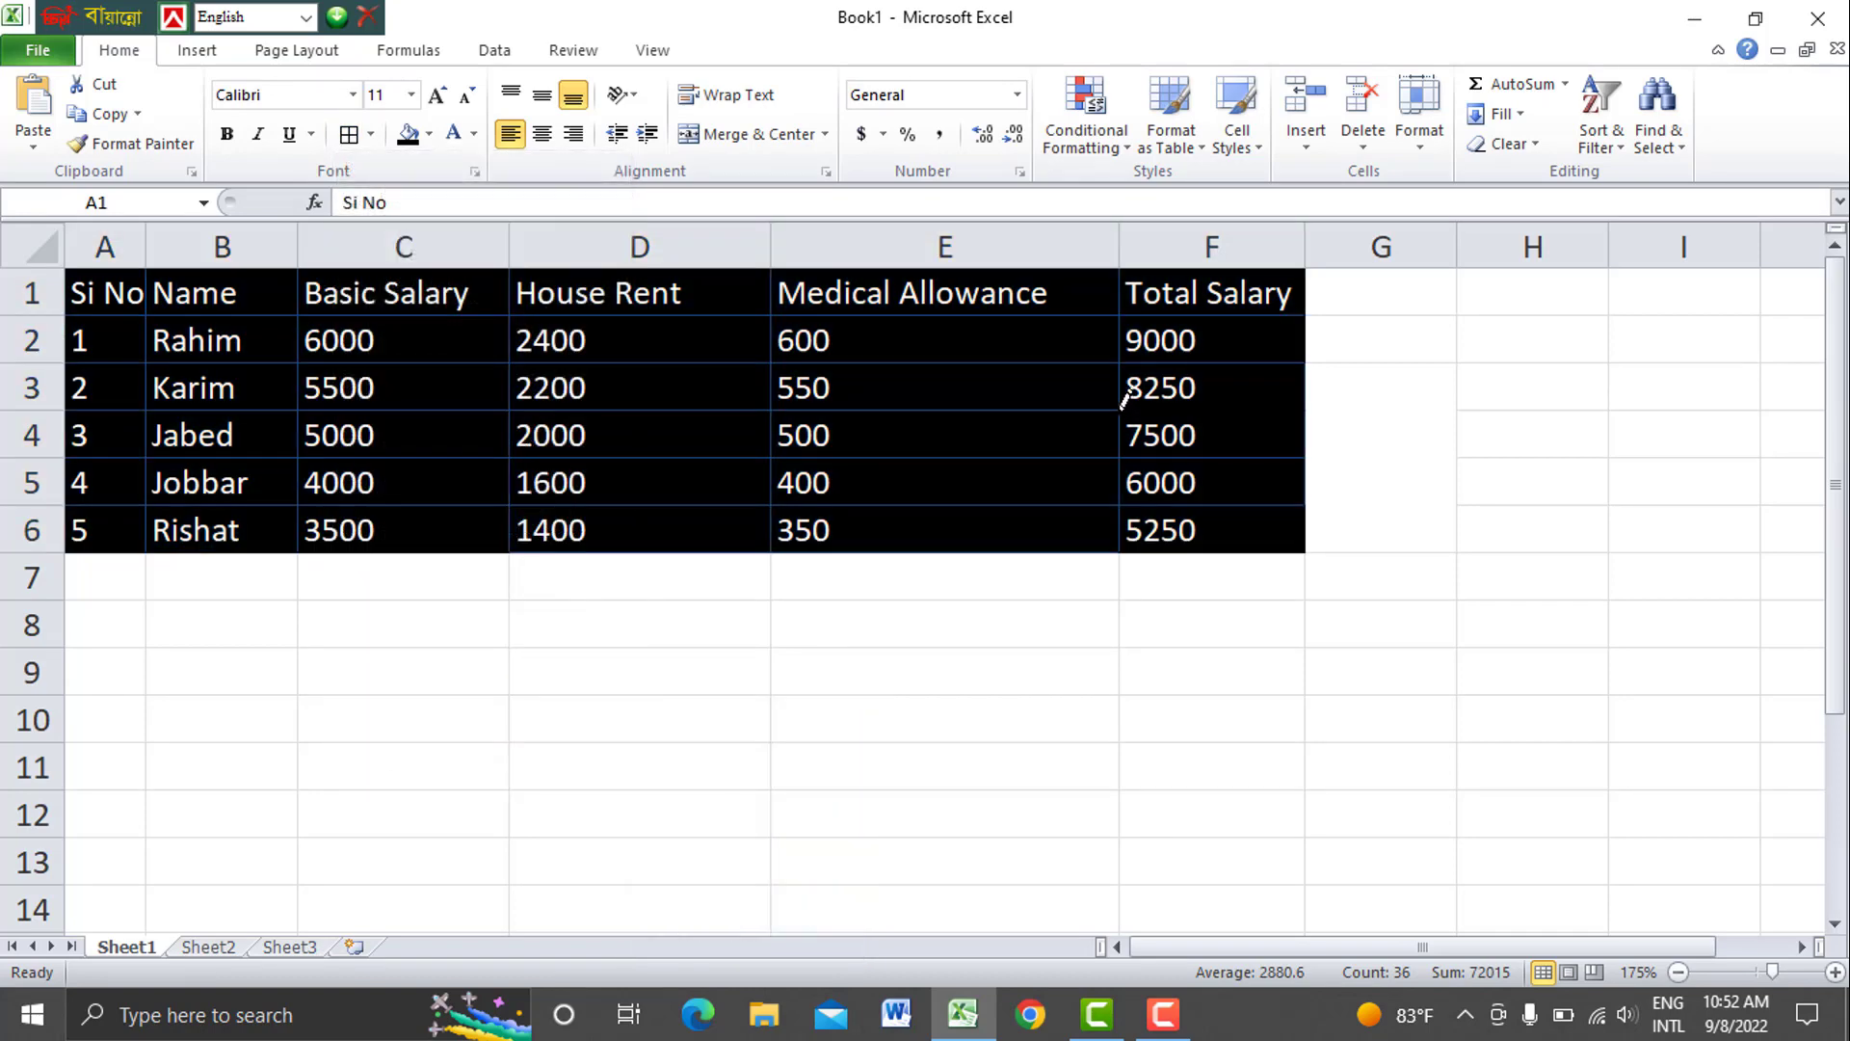
left_click_drag(1122, 409, 1247, 404)
left_click(1453, 395)
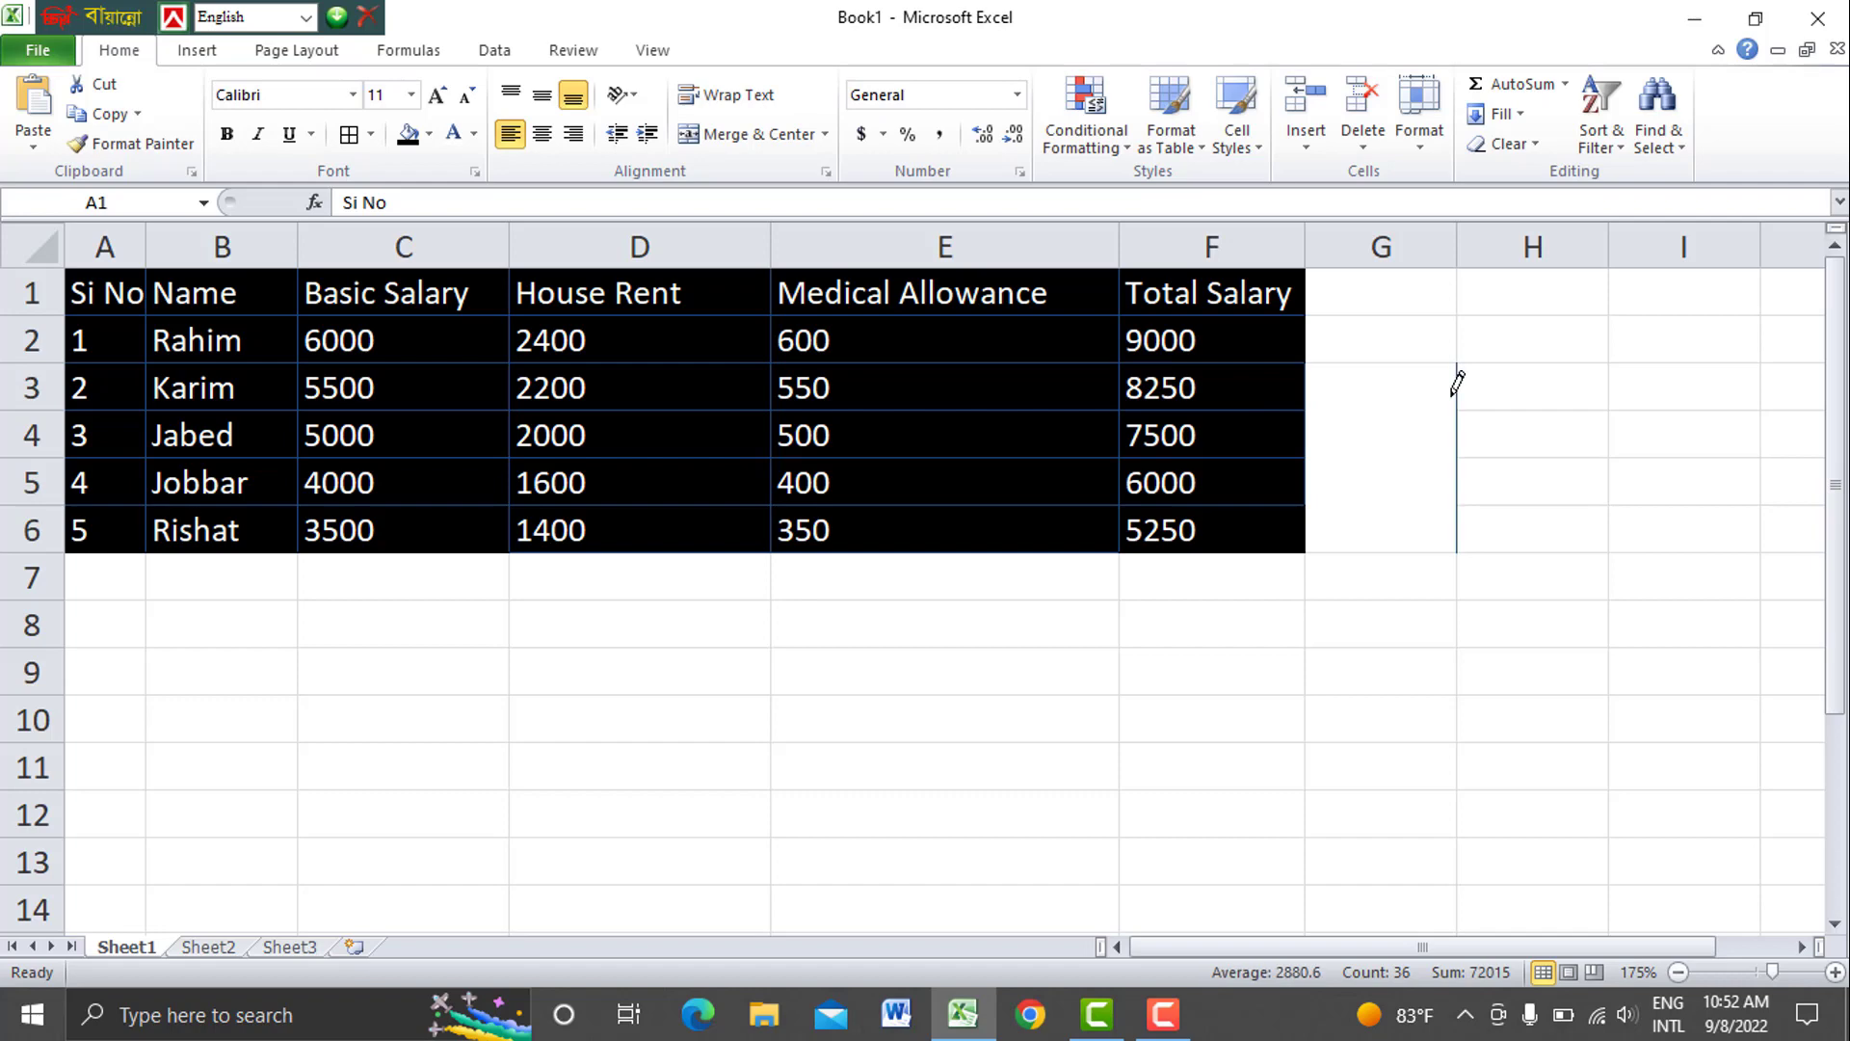
left_click(891, 788)
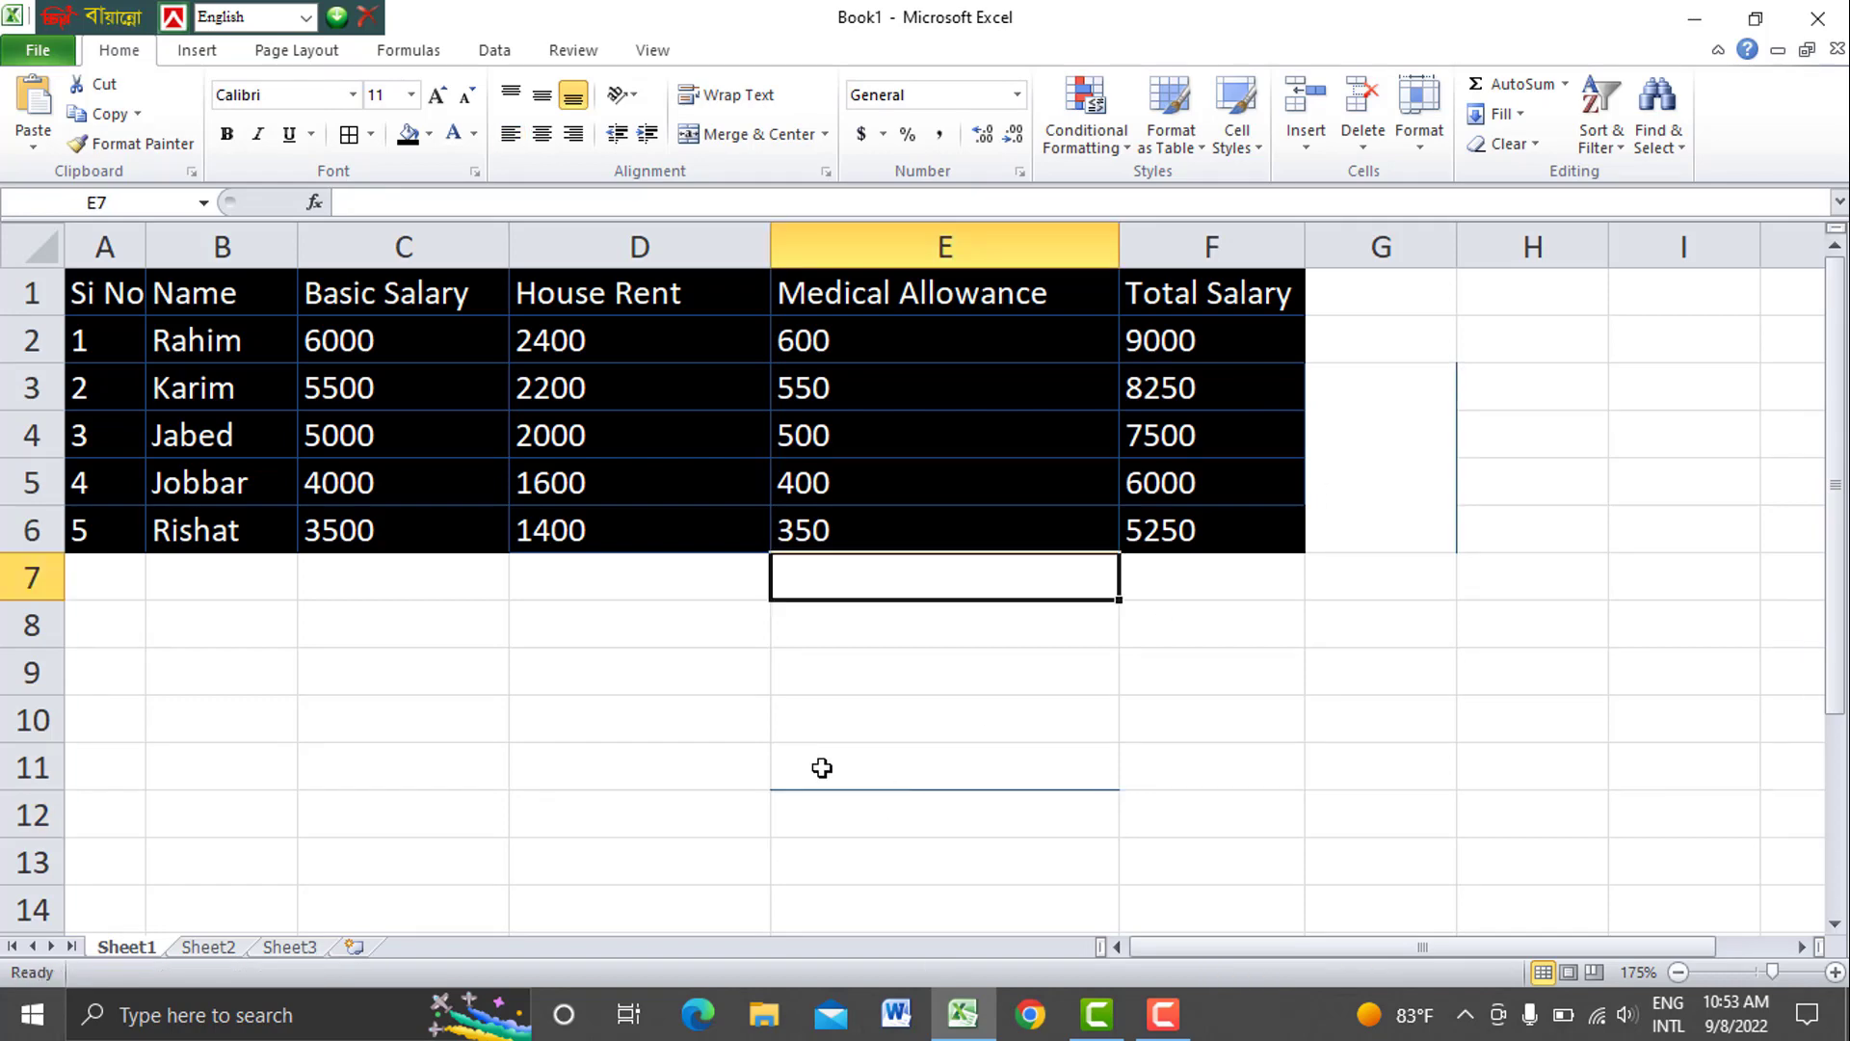
left_click(1177, 599)
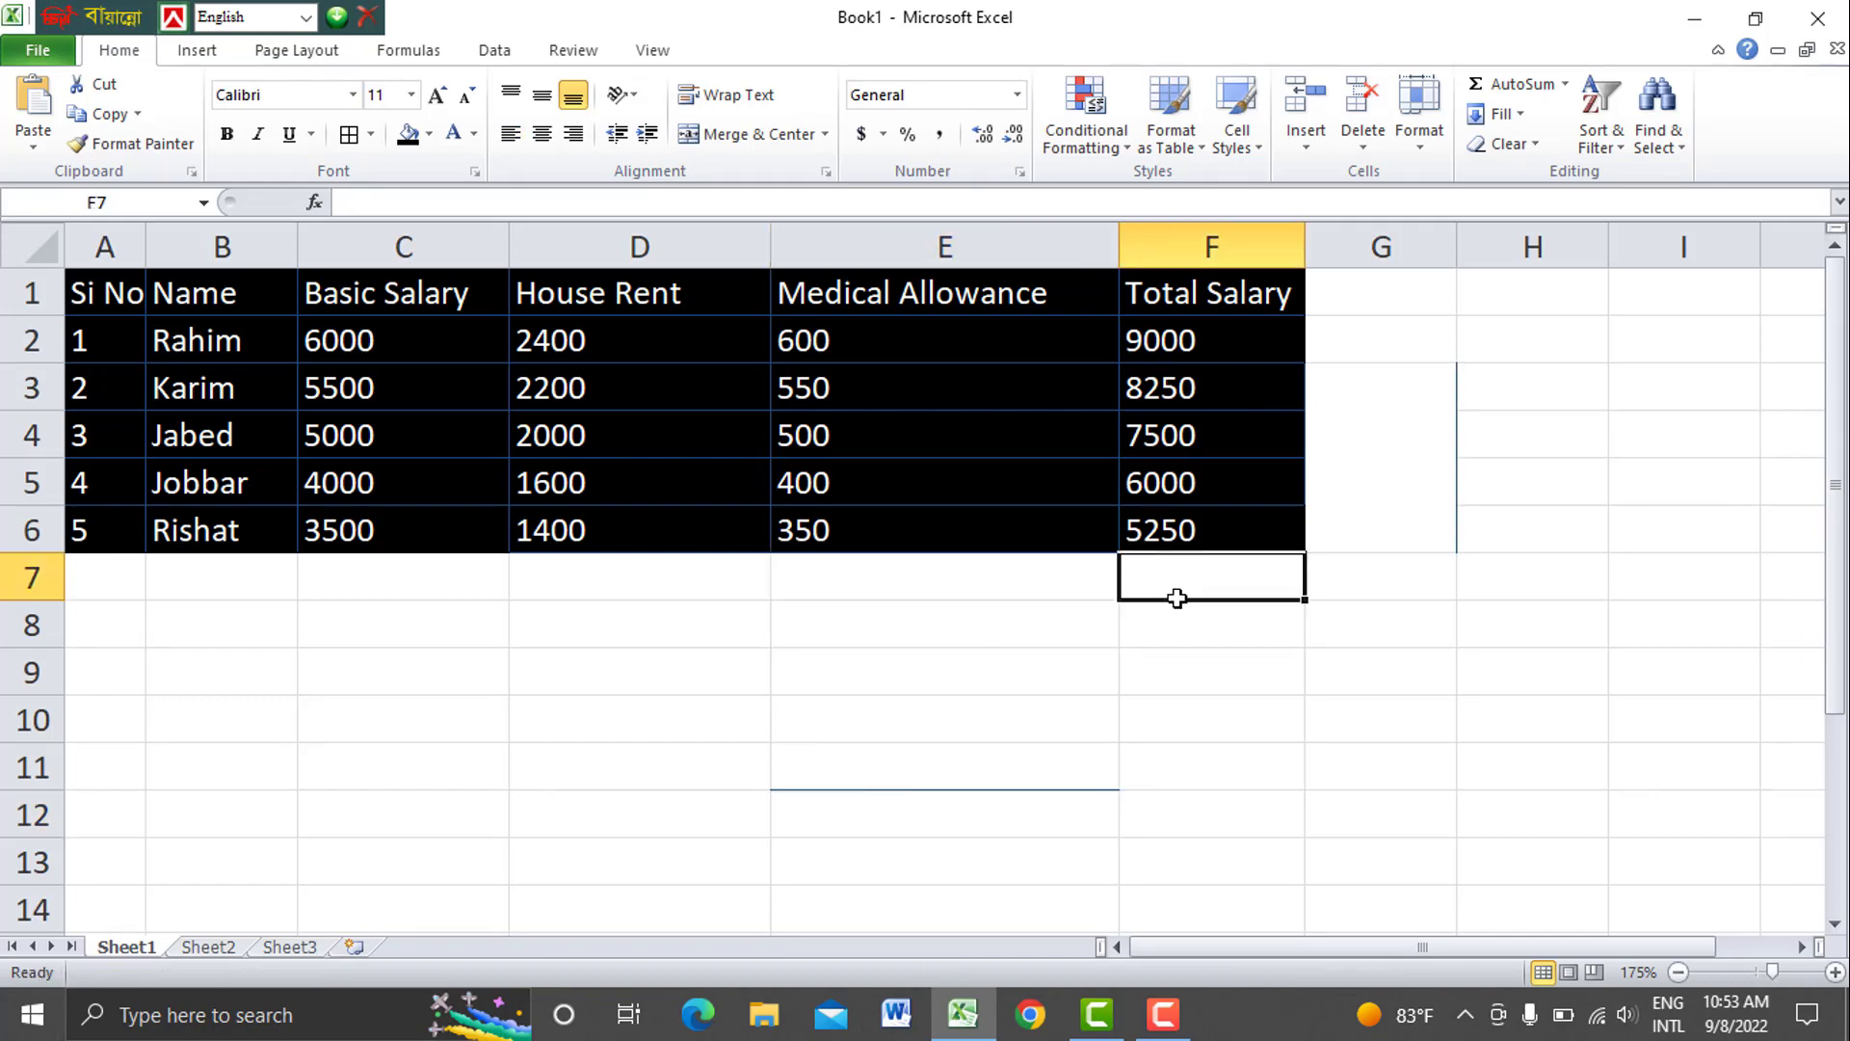
Add a new worksheet after Sheet3 and rename it "salary sheet"
left_click(354, 947)
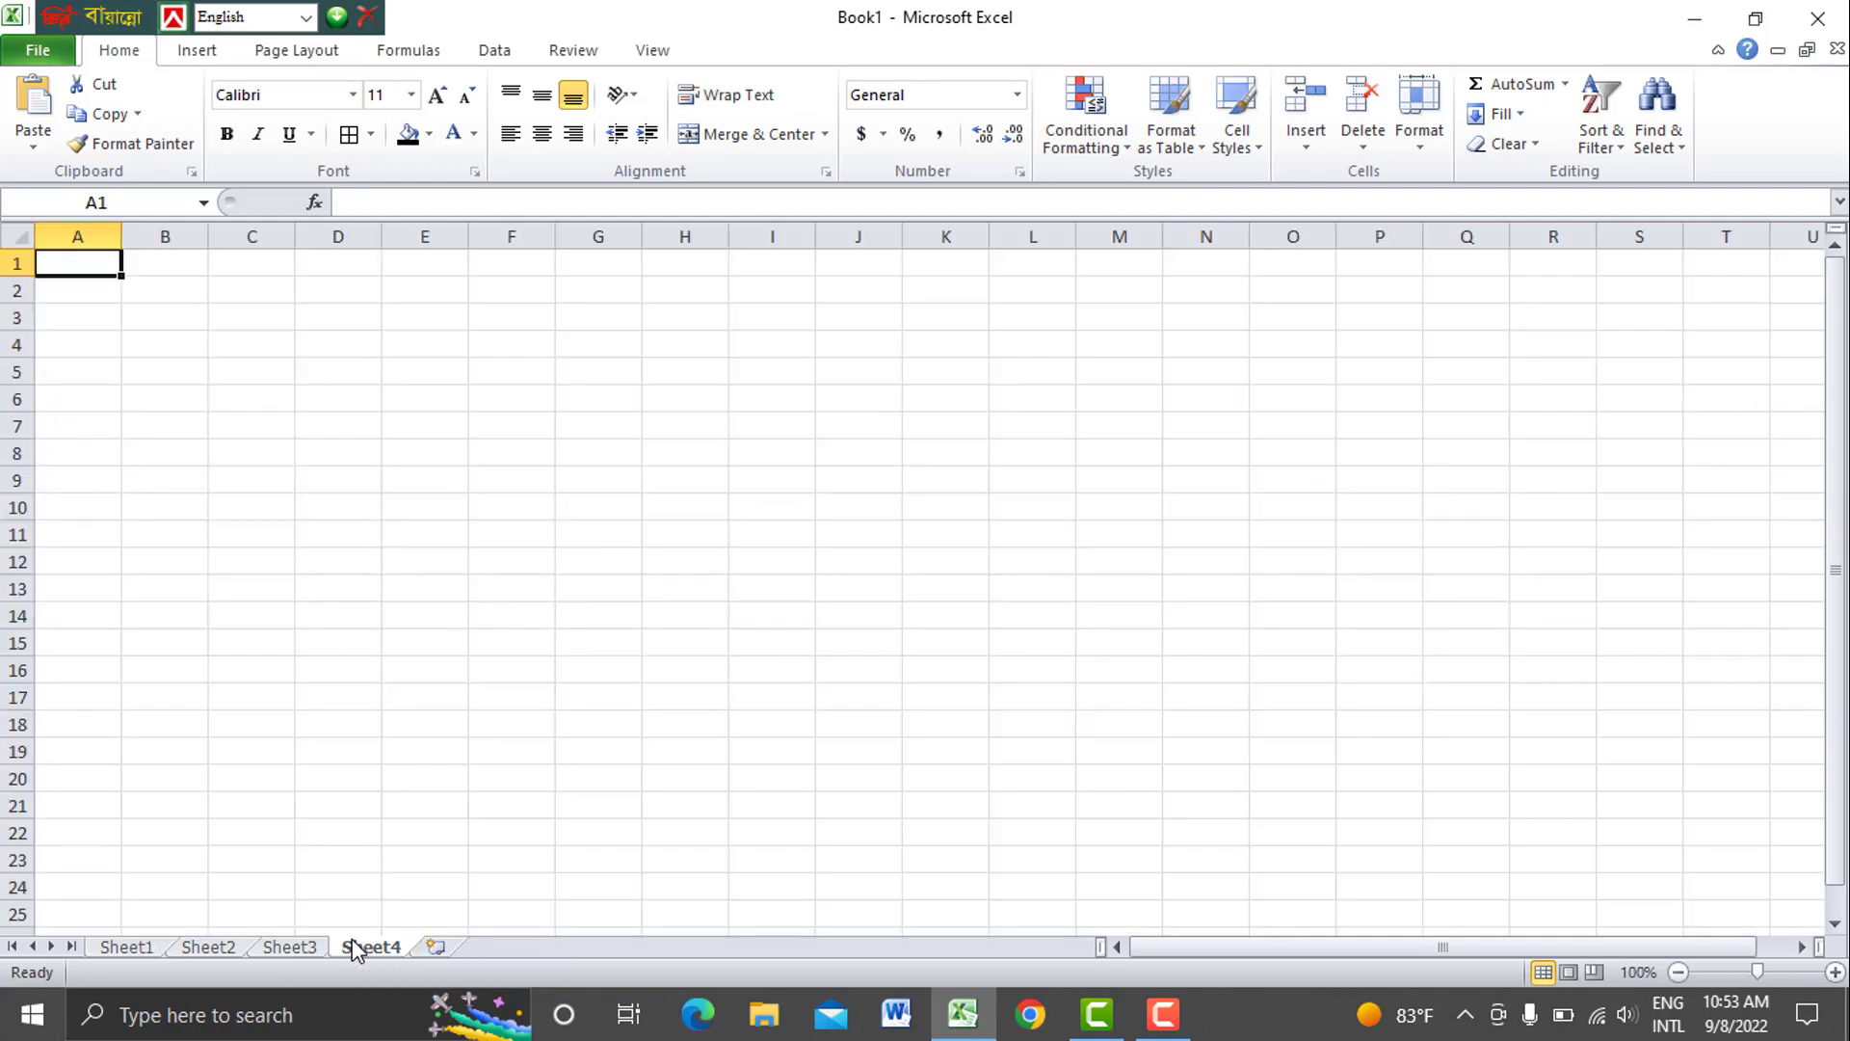
right_click(354, 947)
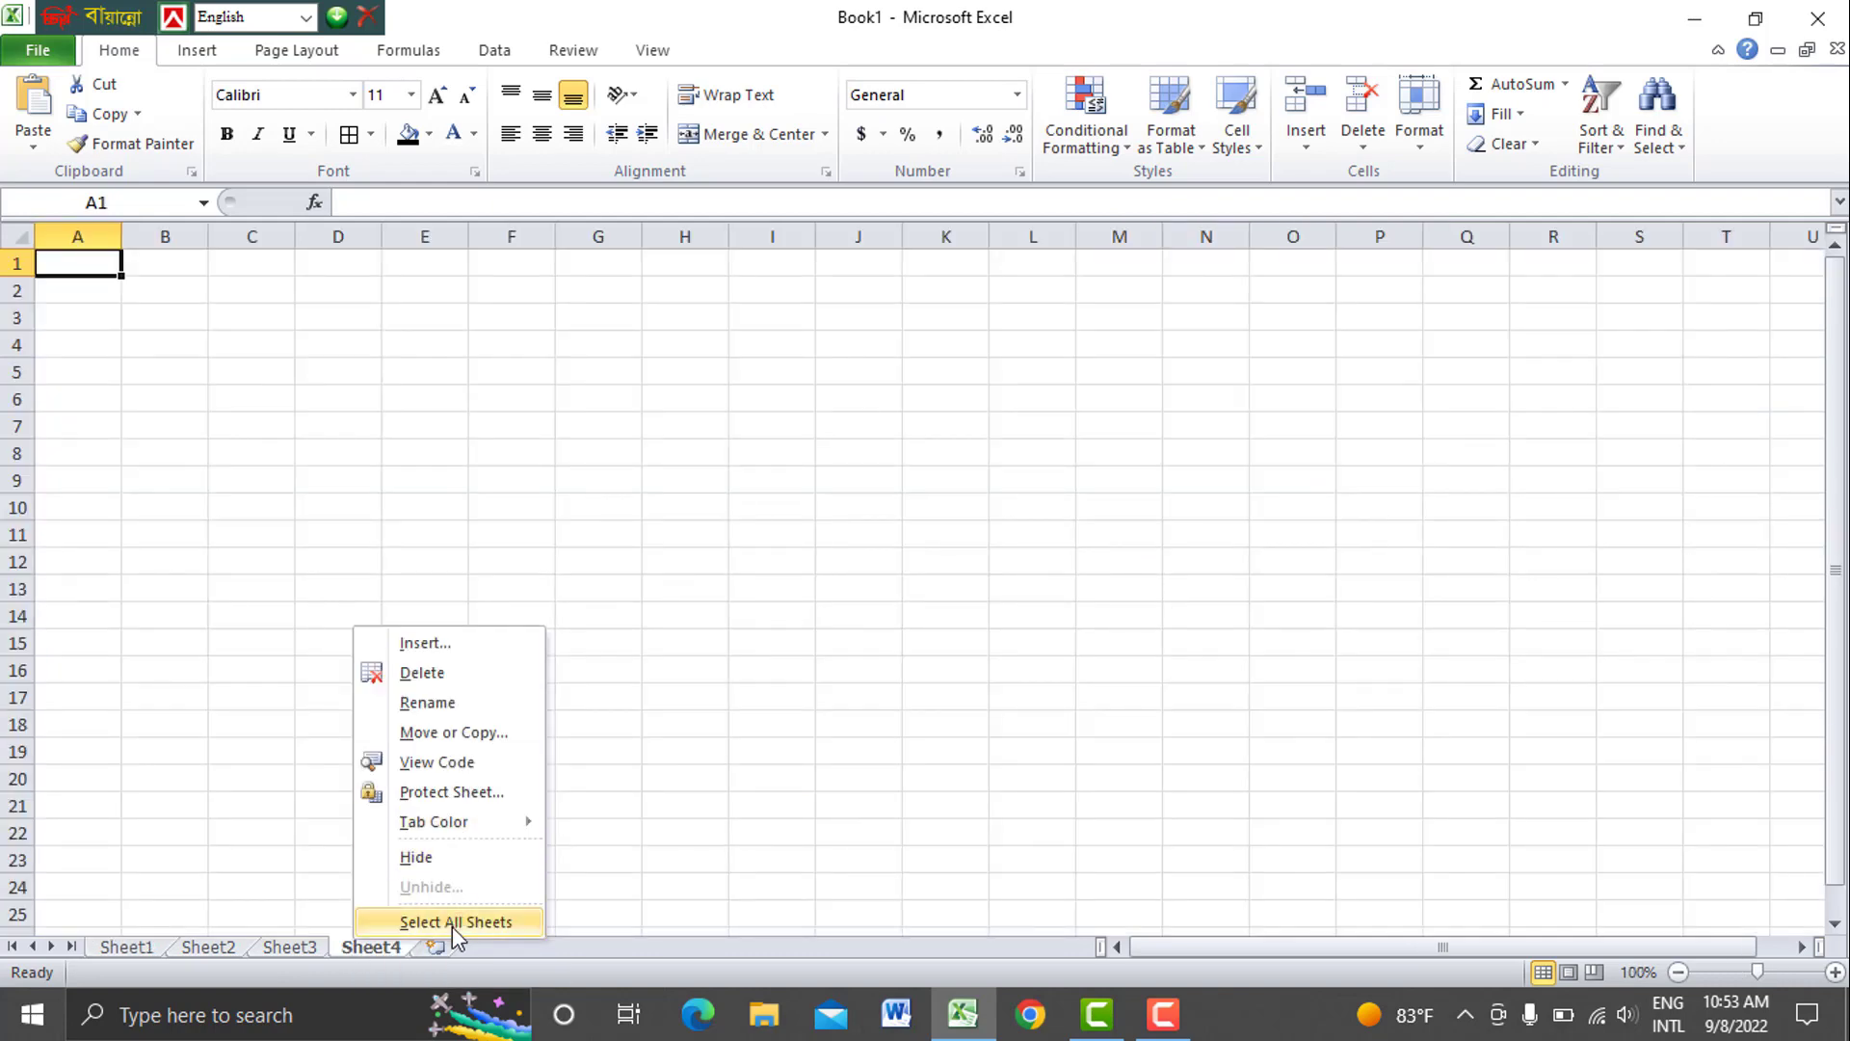
left_click(457, 703)
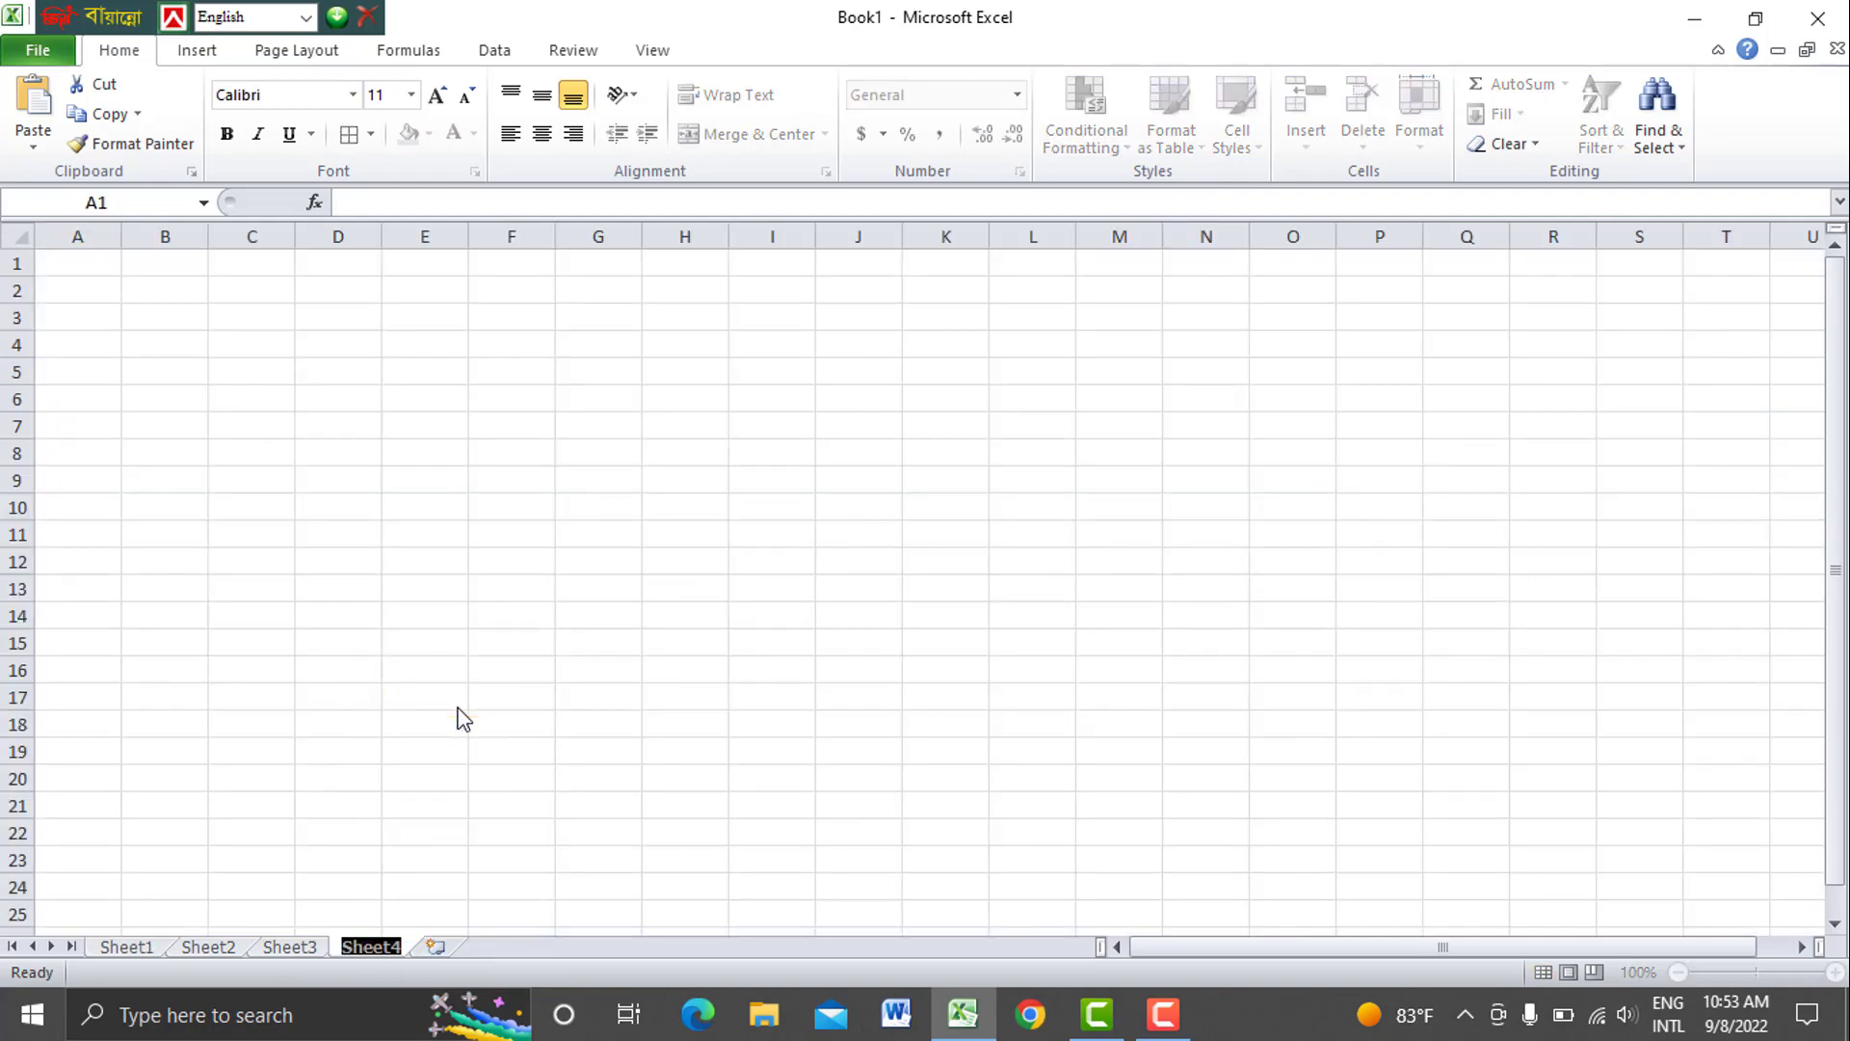
type("sala")
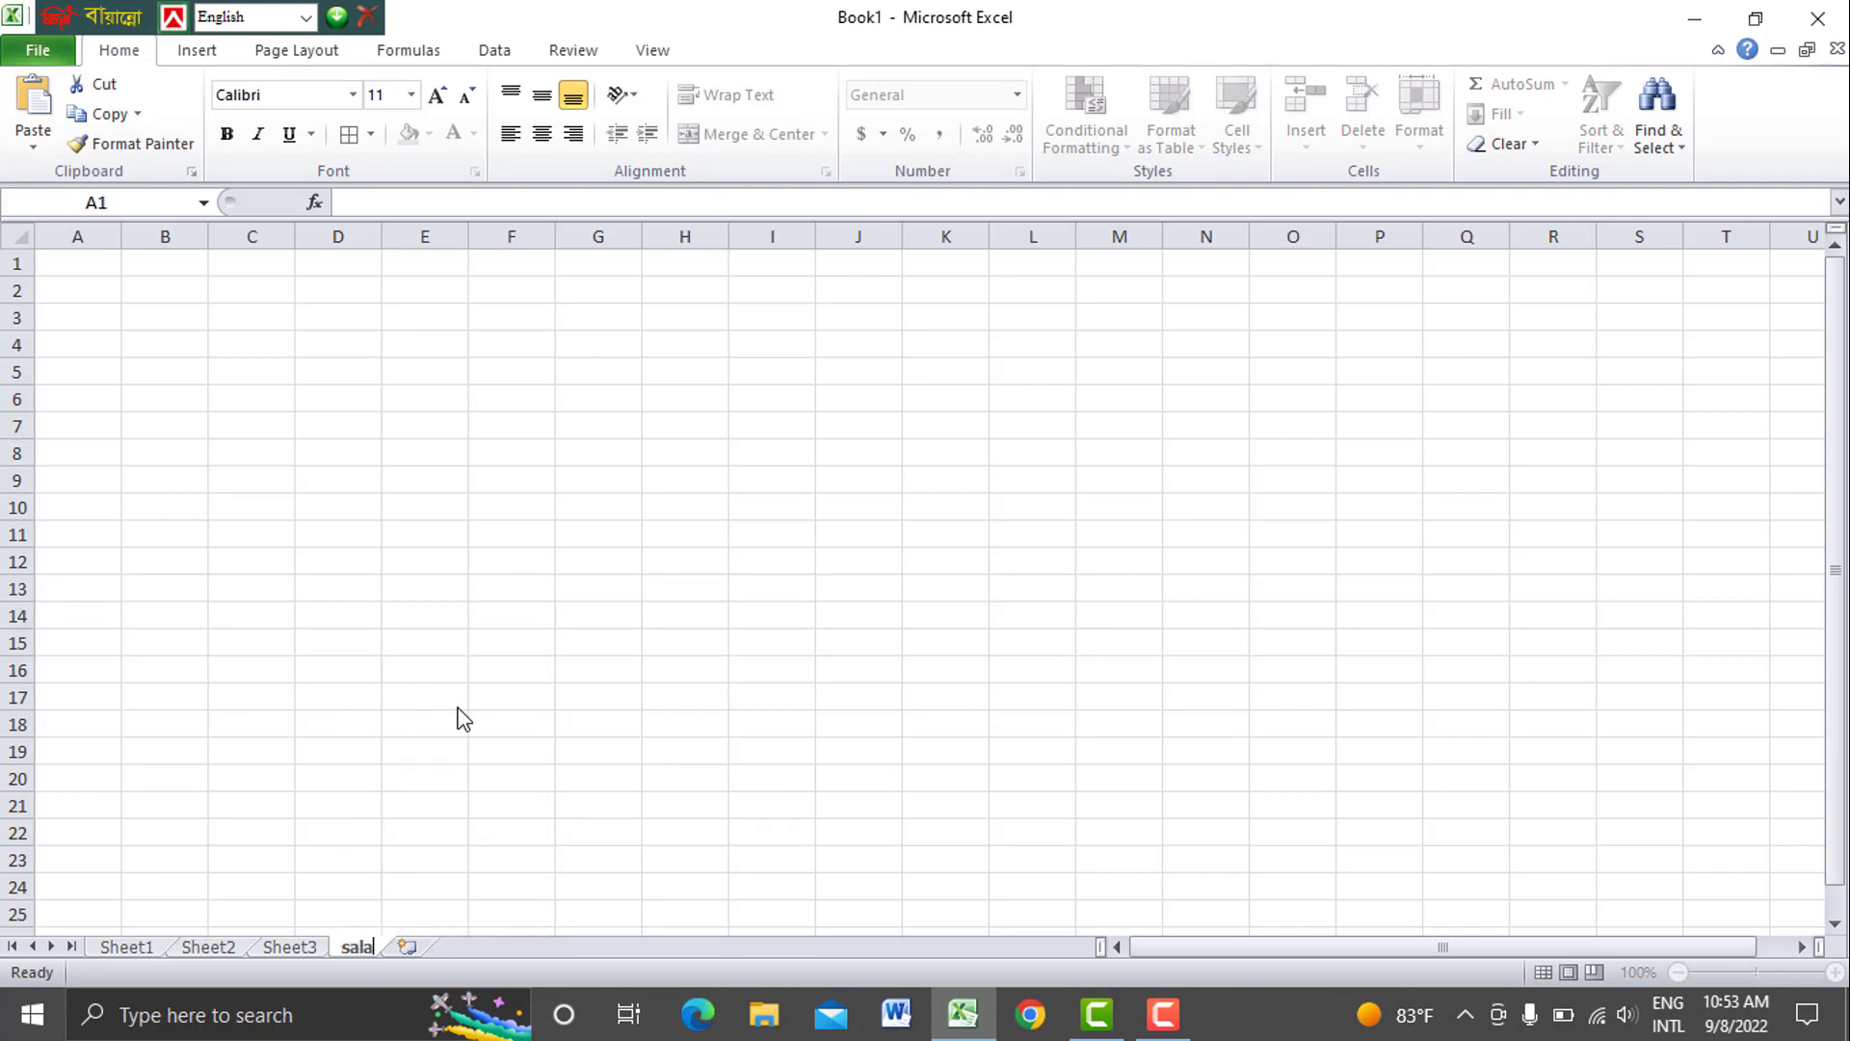
type("ry sheet")
key("Return")
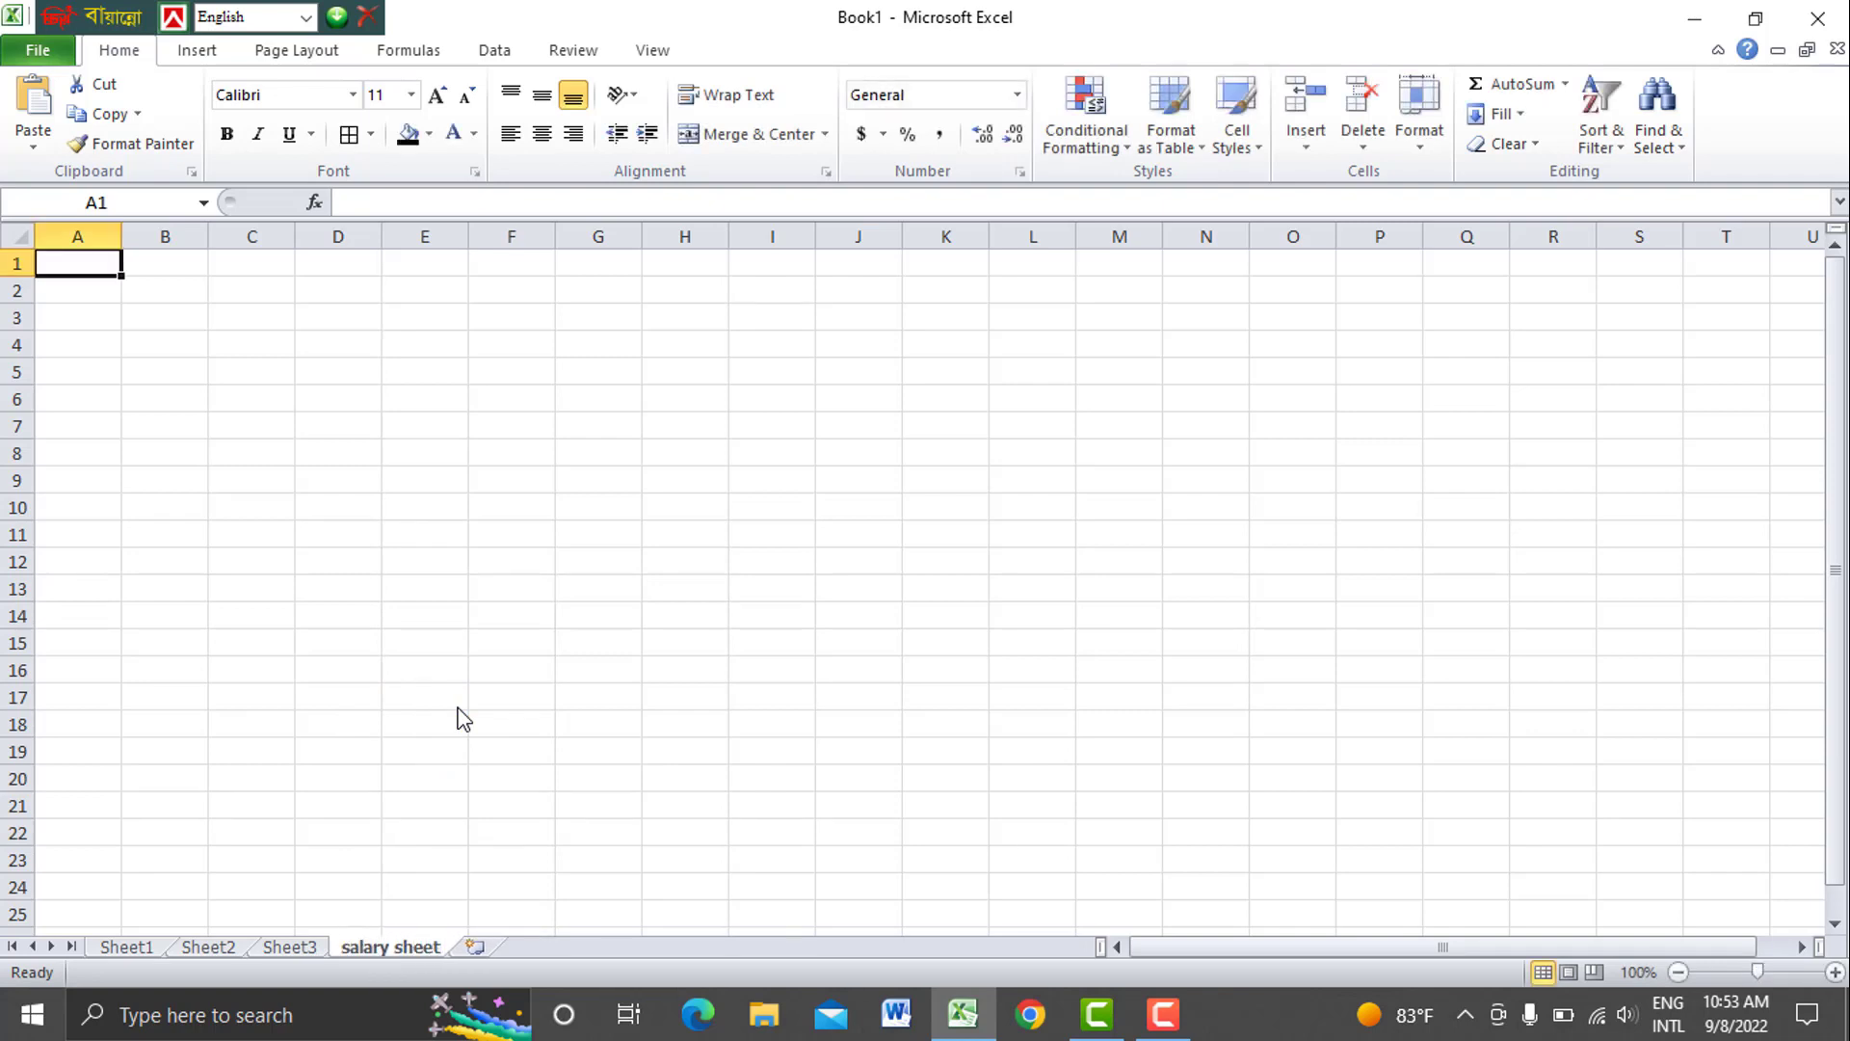
left_click(621, 511)
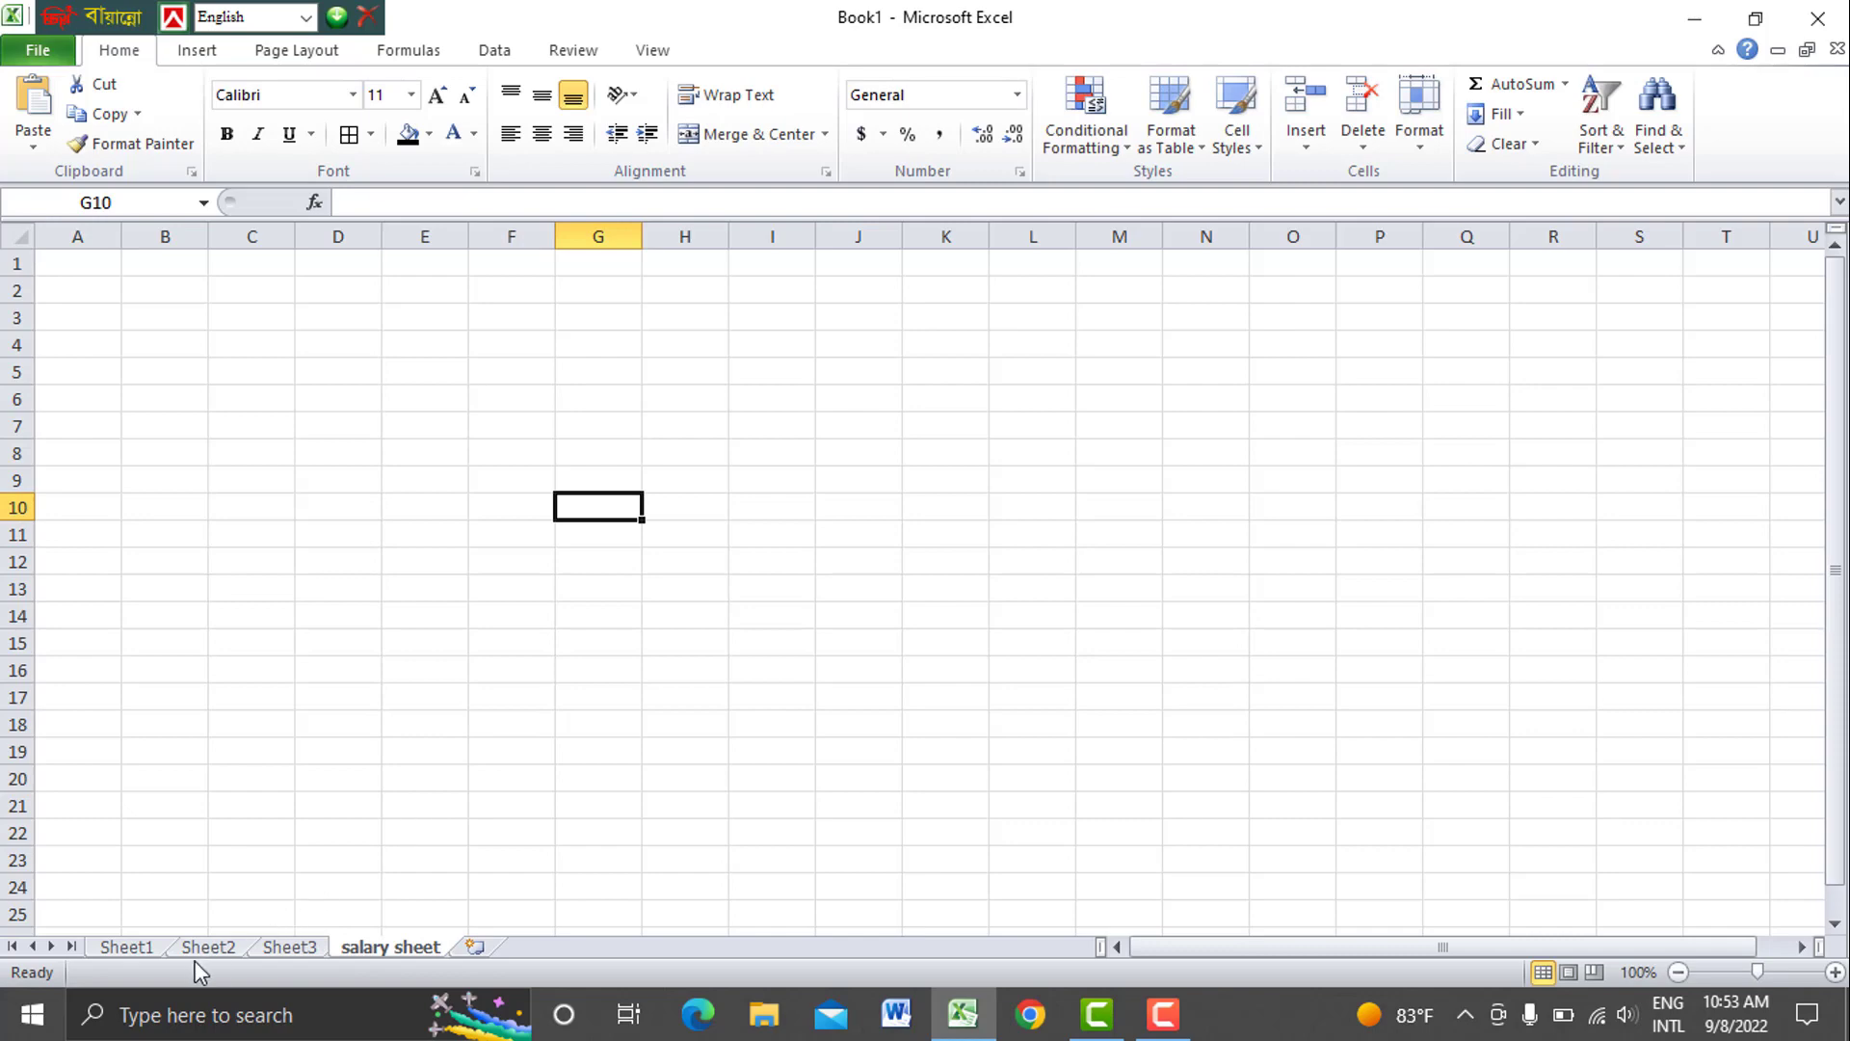
View the salary table on Sheet1, followed by Sheet2
left_click(149, 950)
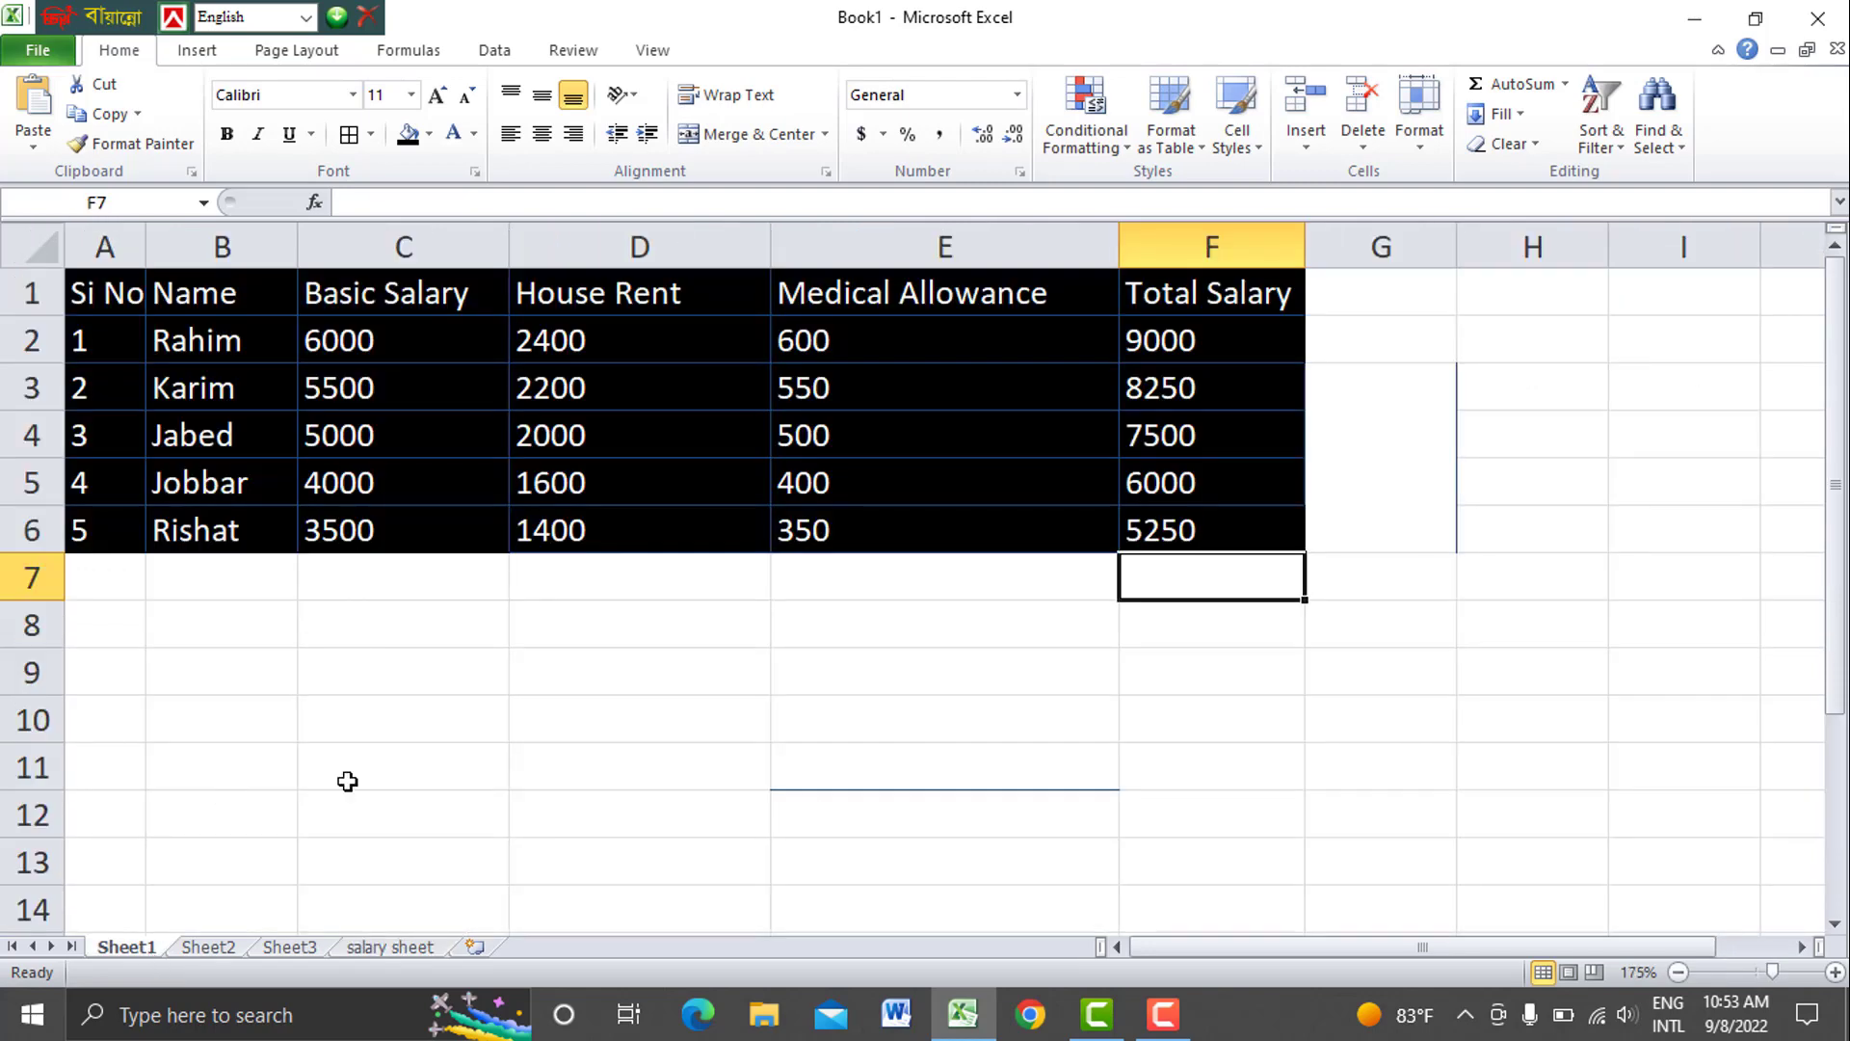
left_click(211, 948)
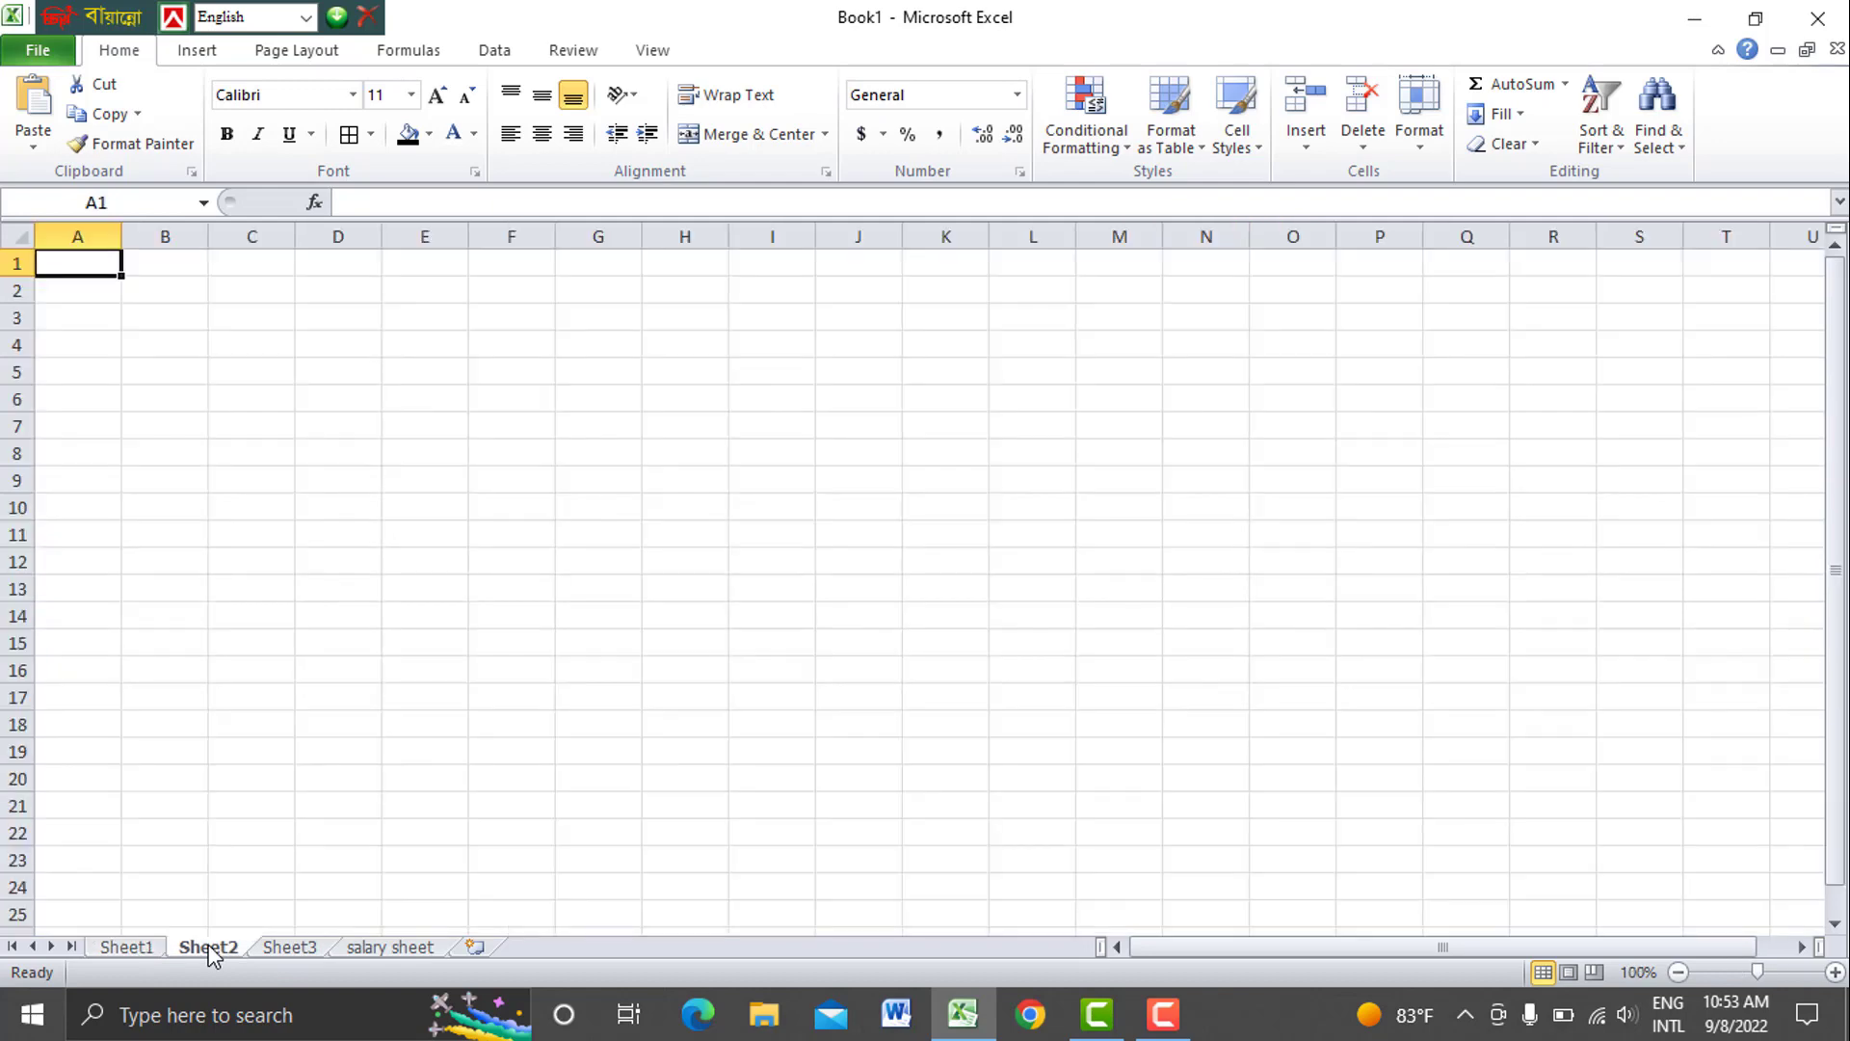
Delete the empty worksheets Sheet2 and Sheet3 from the workbook
right_click(210, 949)
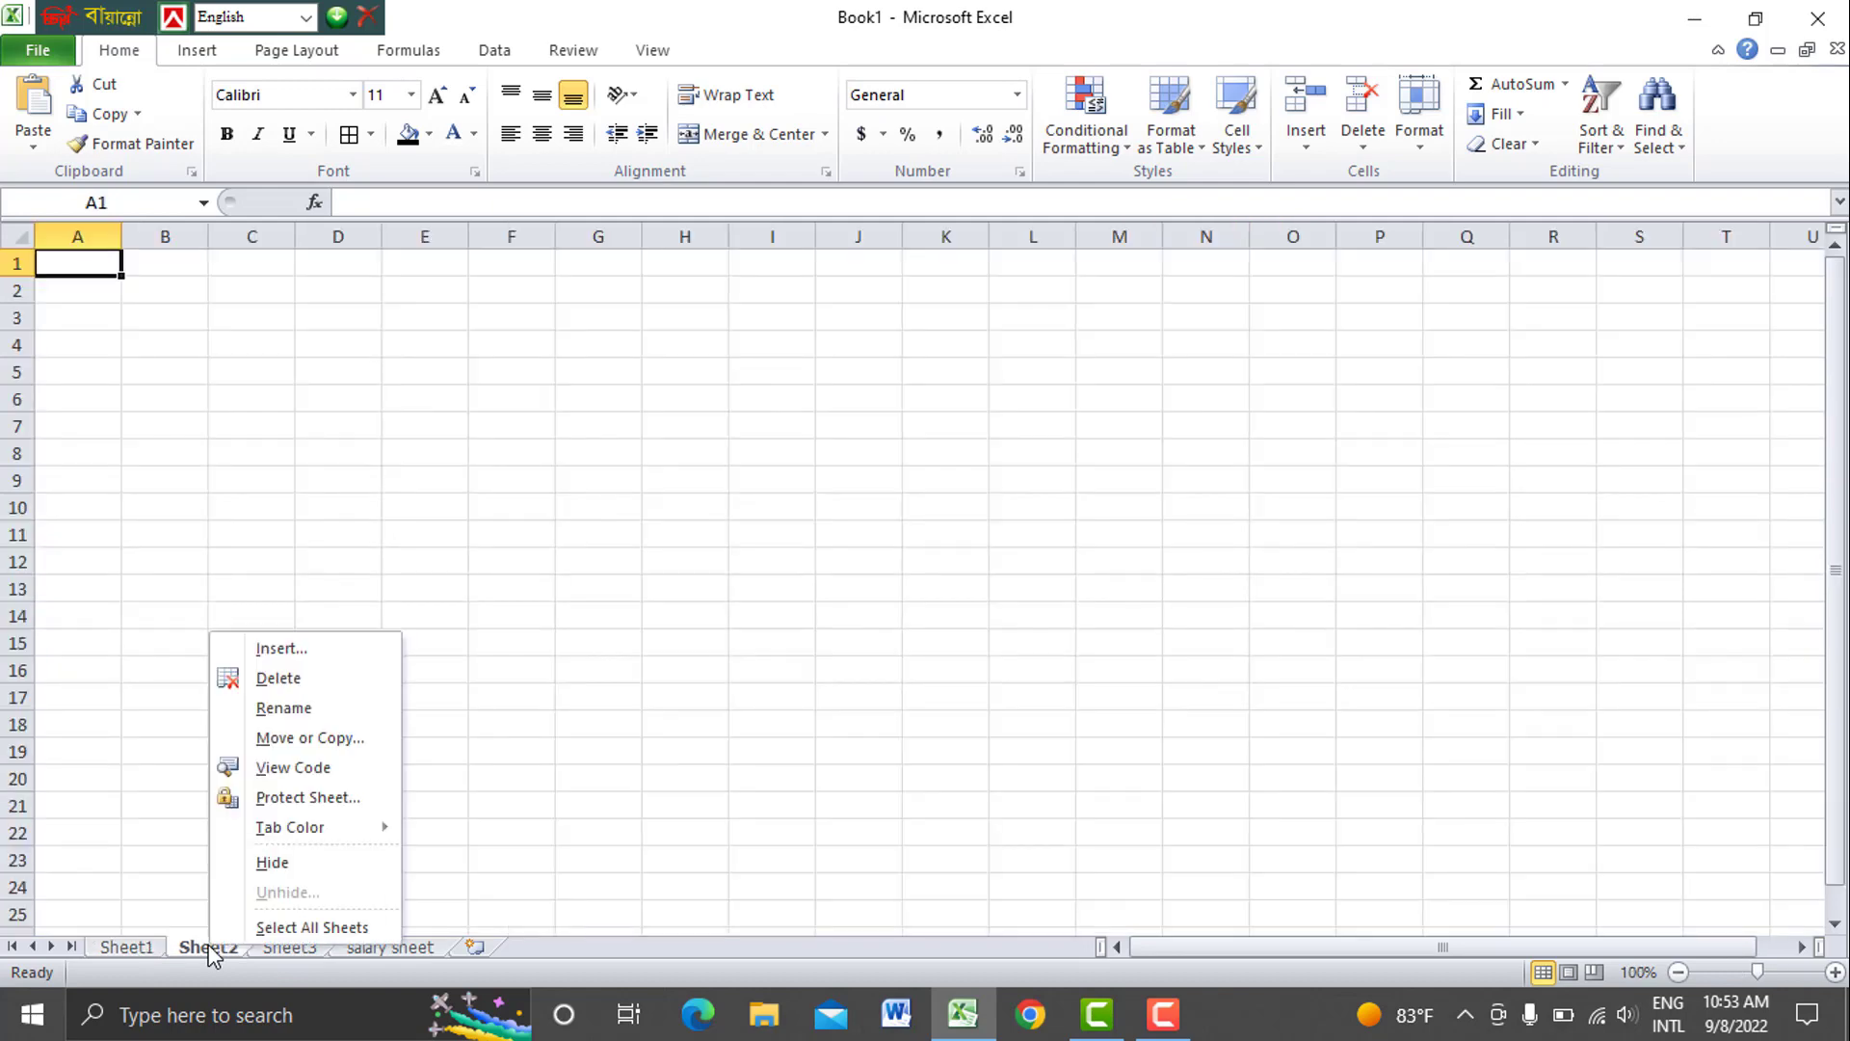
left_click(289, 681)
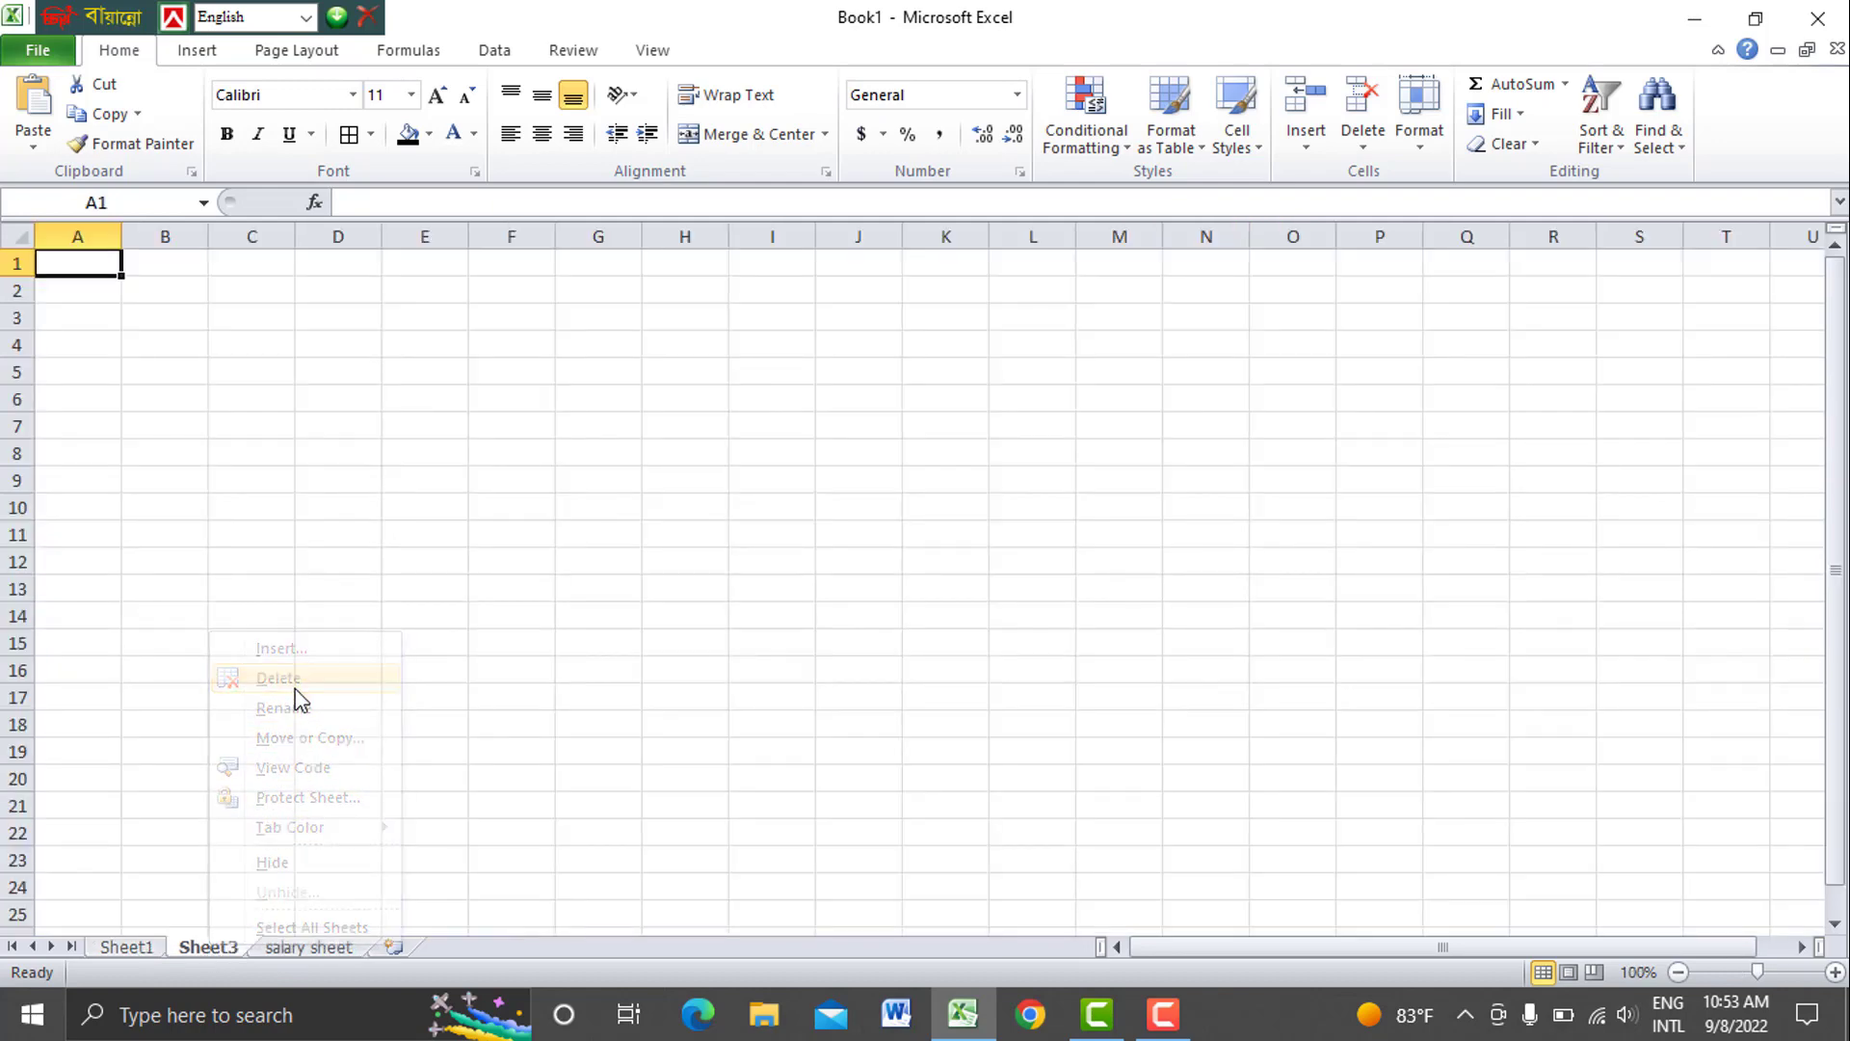
right_click(210, 948)
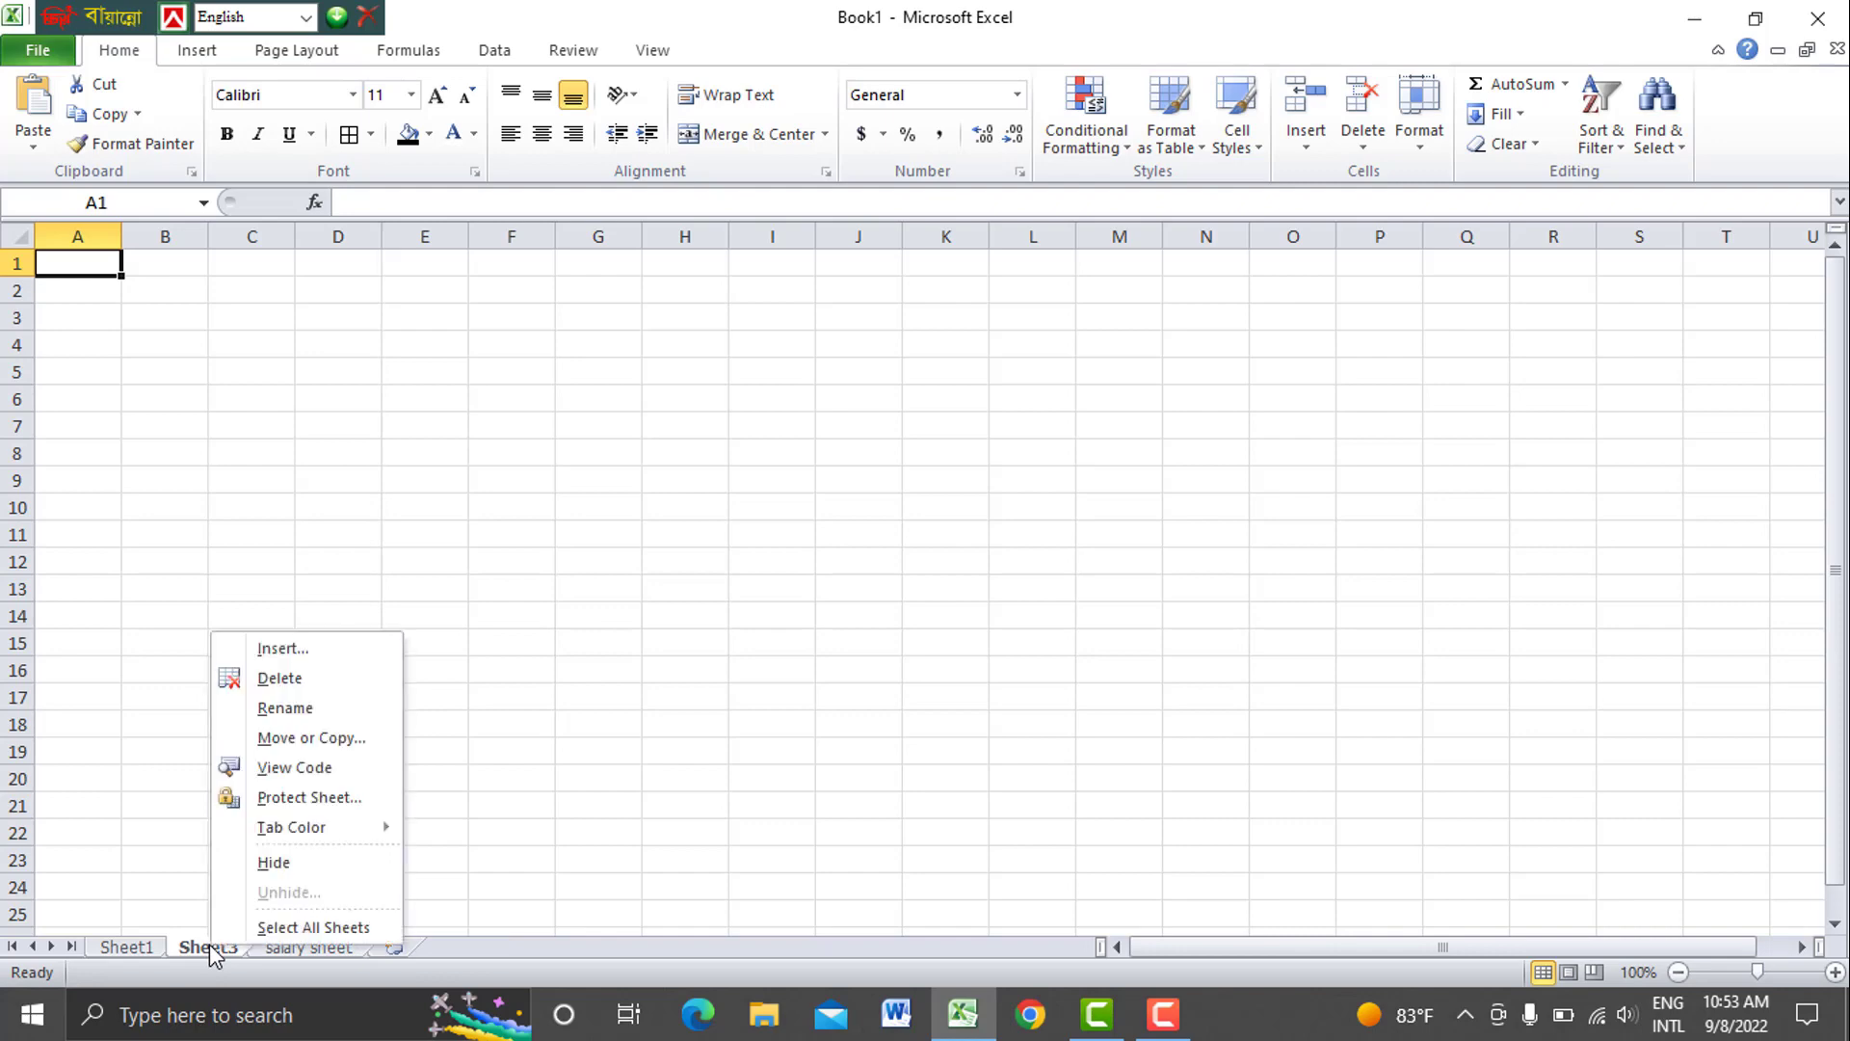
left_click(313, 686)
key("Down")
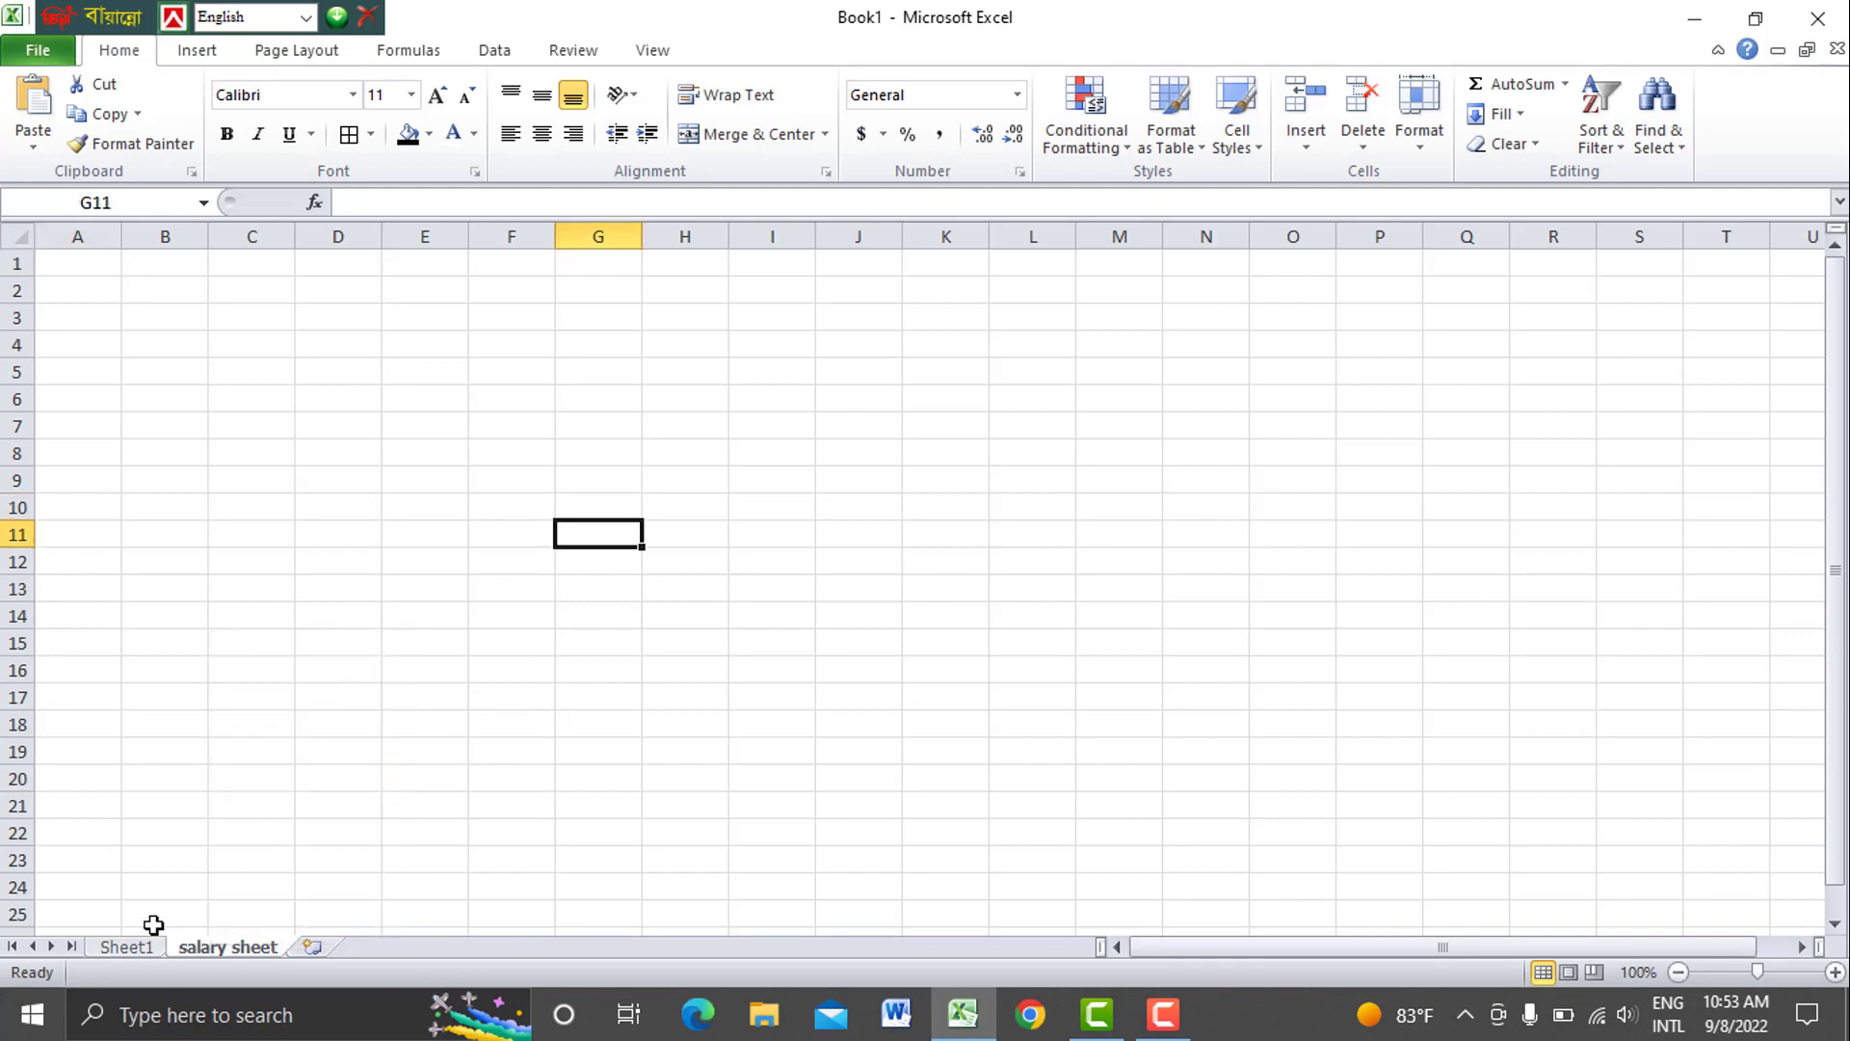
Review the salary table on Sheet1 and return to the salary sheet
left_click(135, 948)
left_click(218, 947)
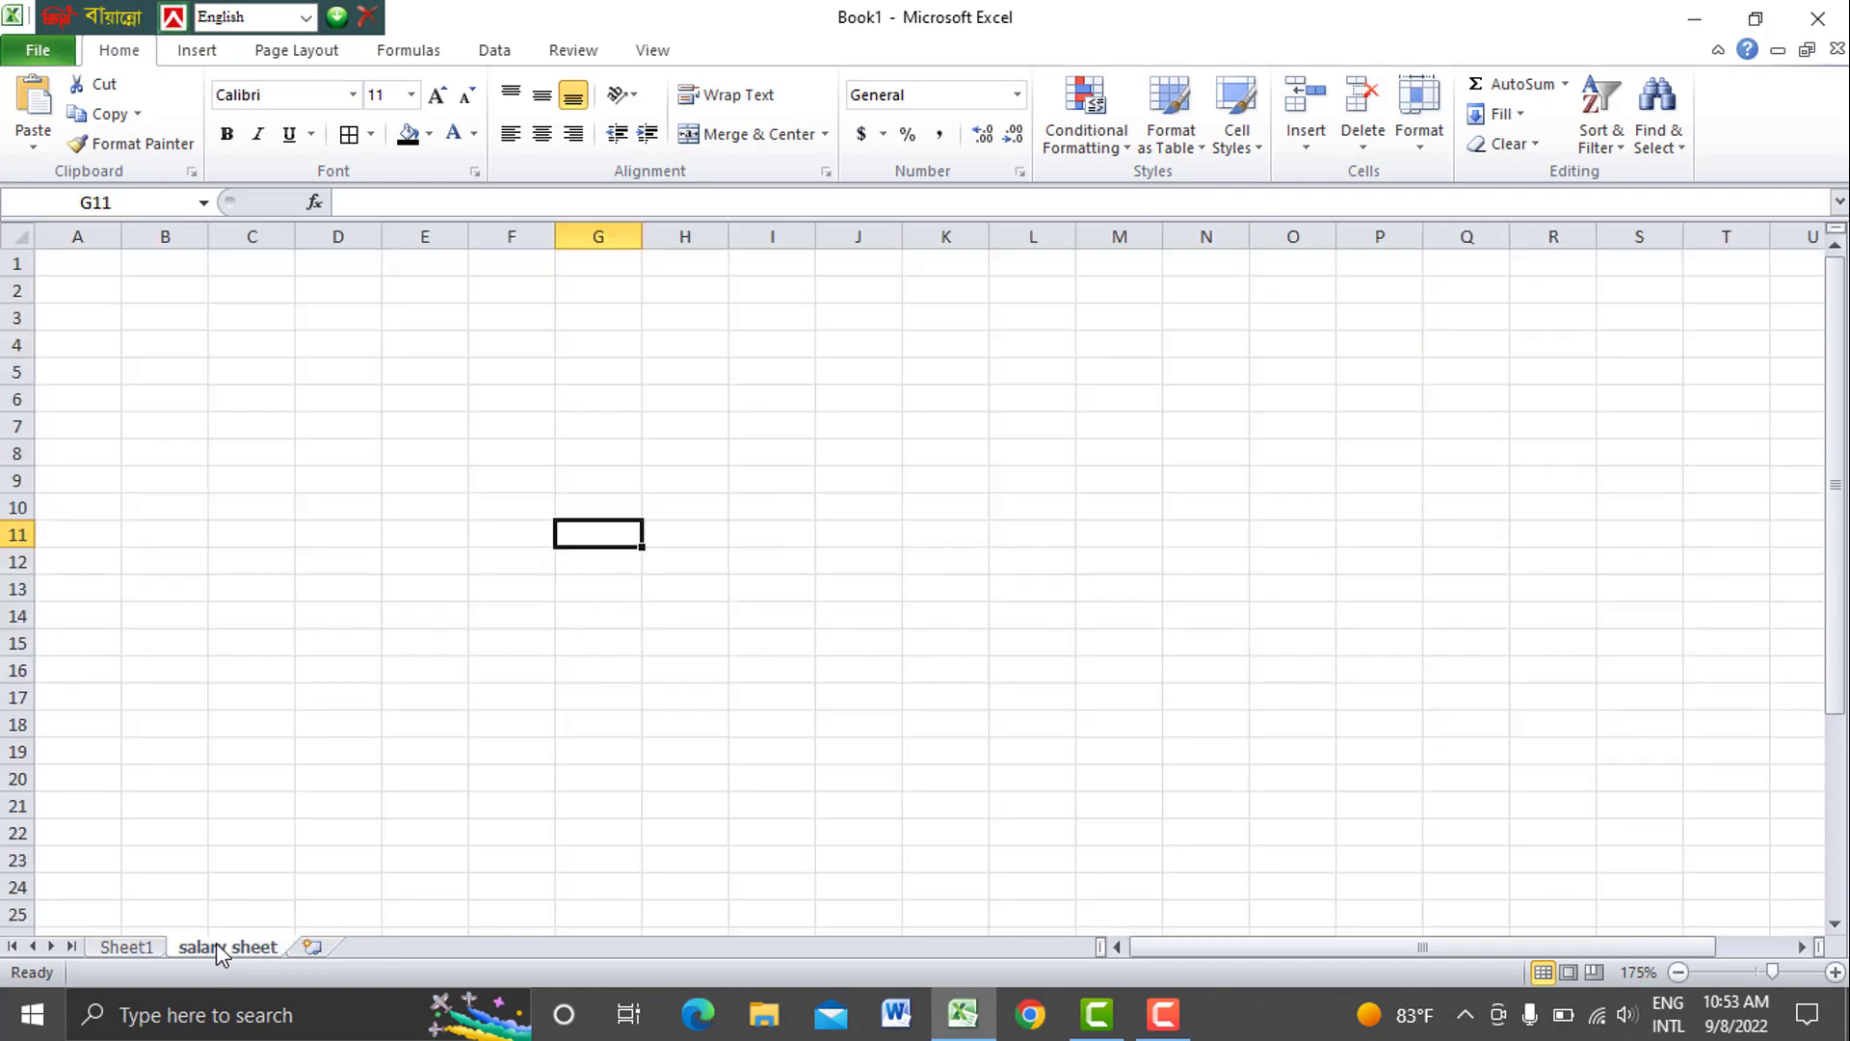
left_click(116, 950)
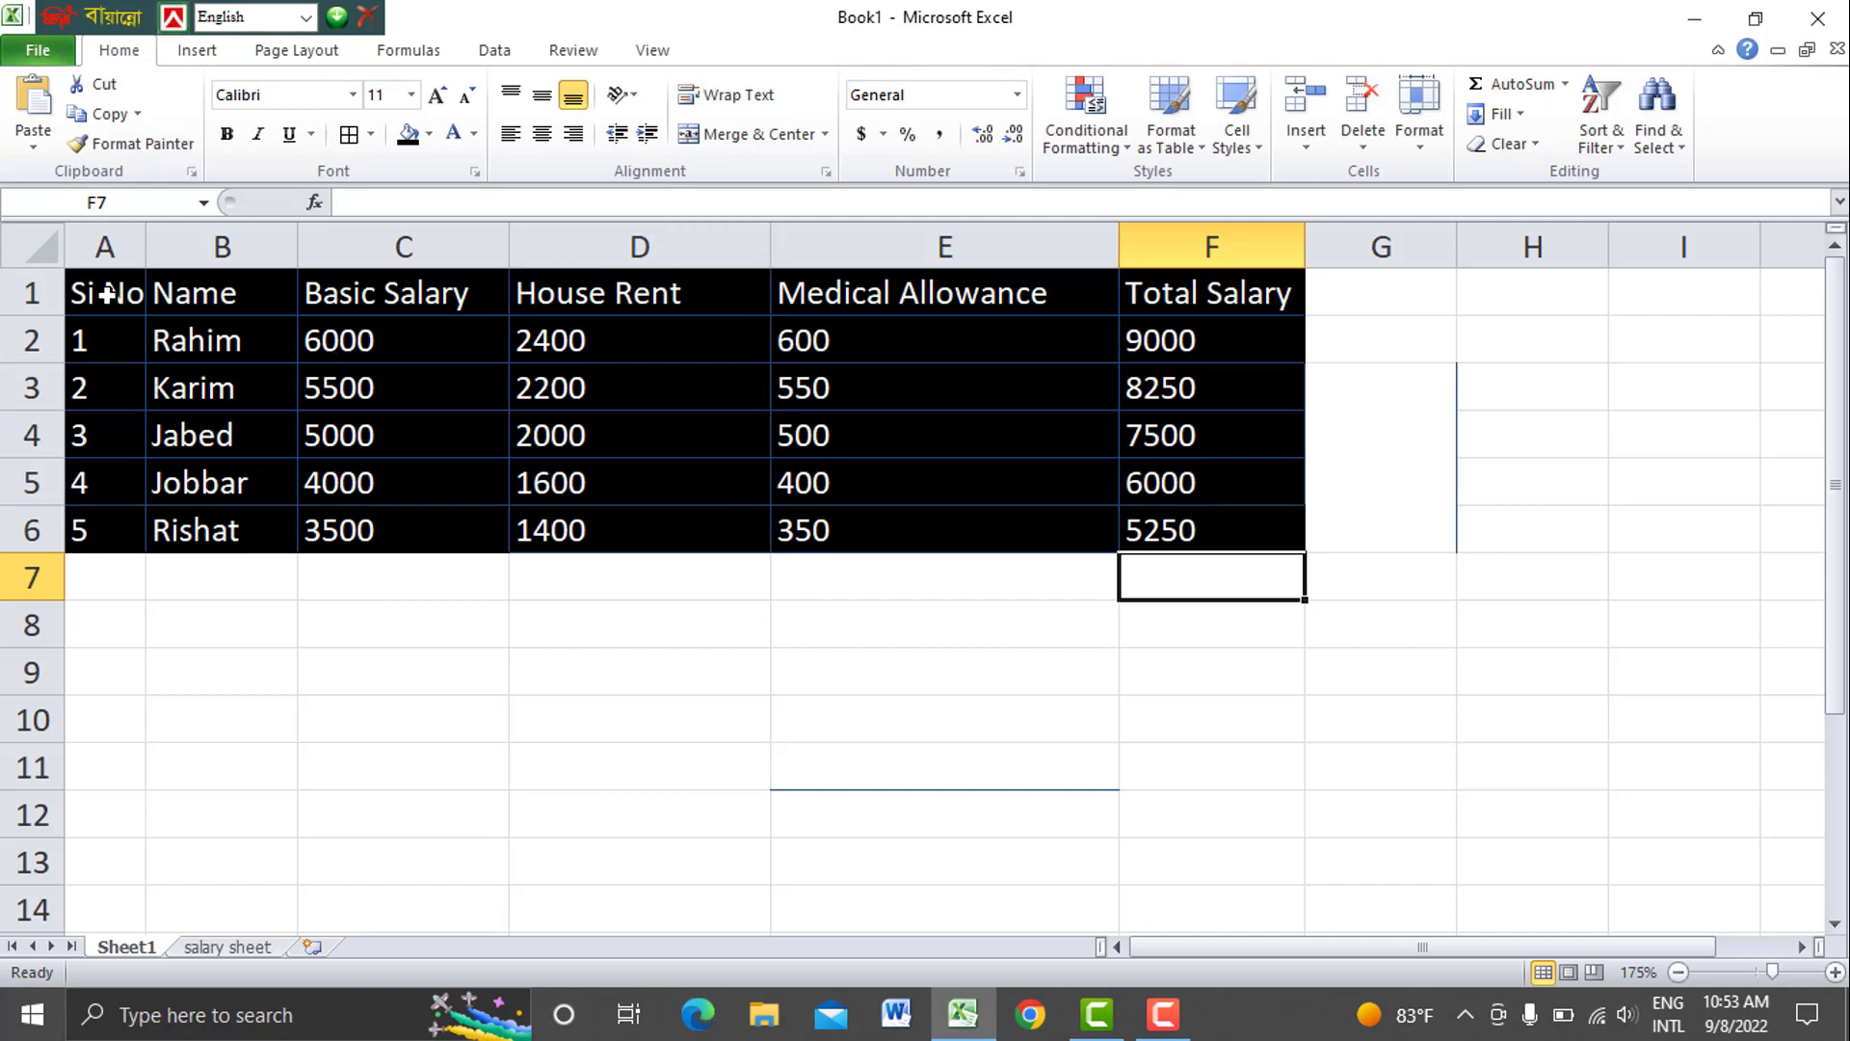
left_click(261, 948)
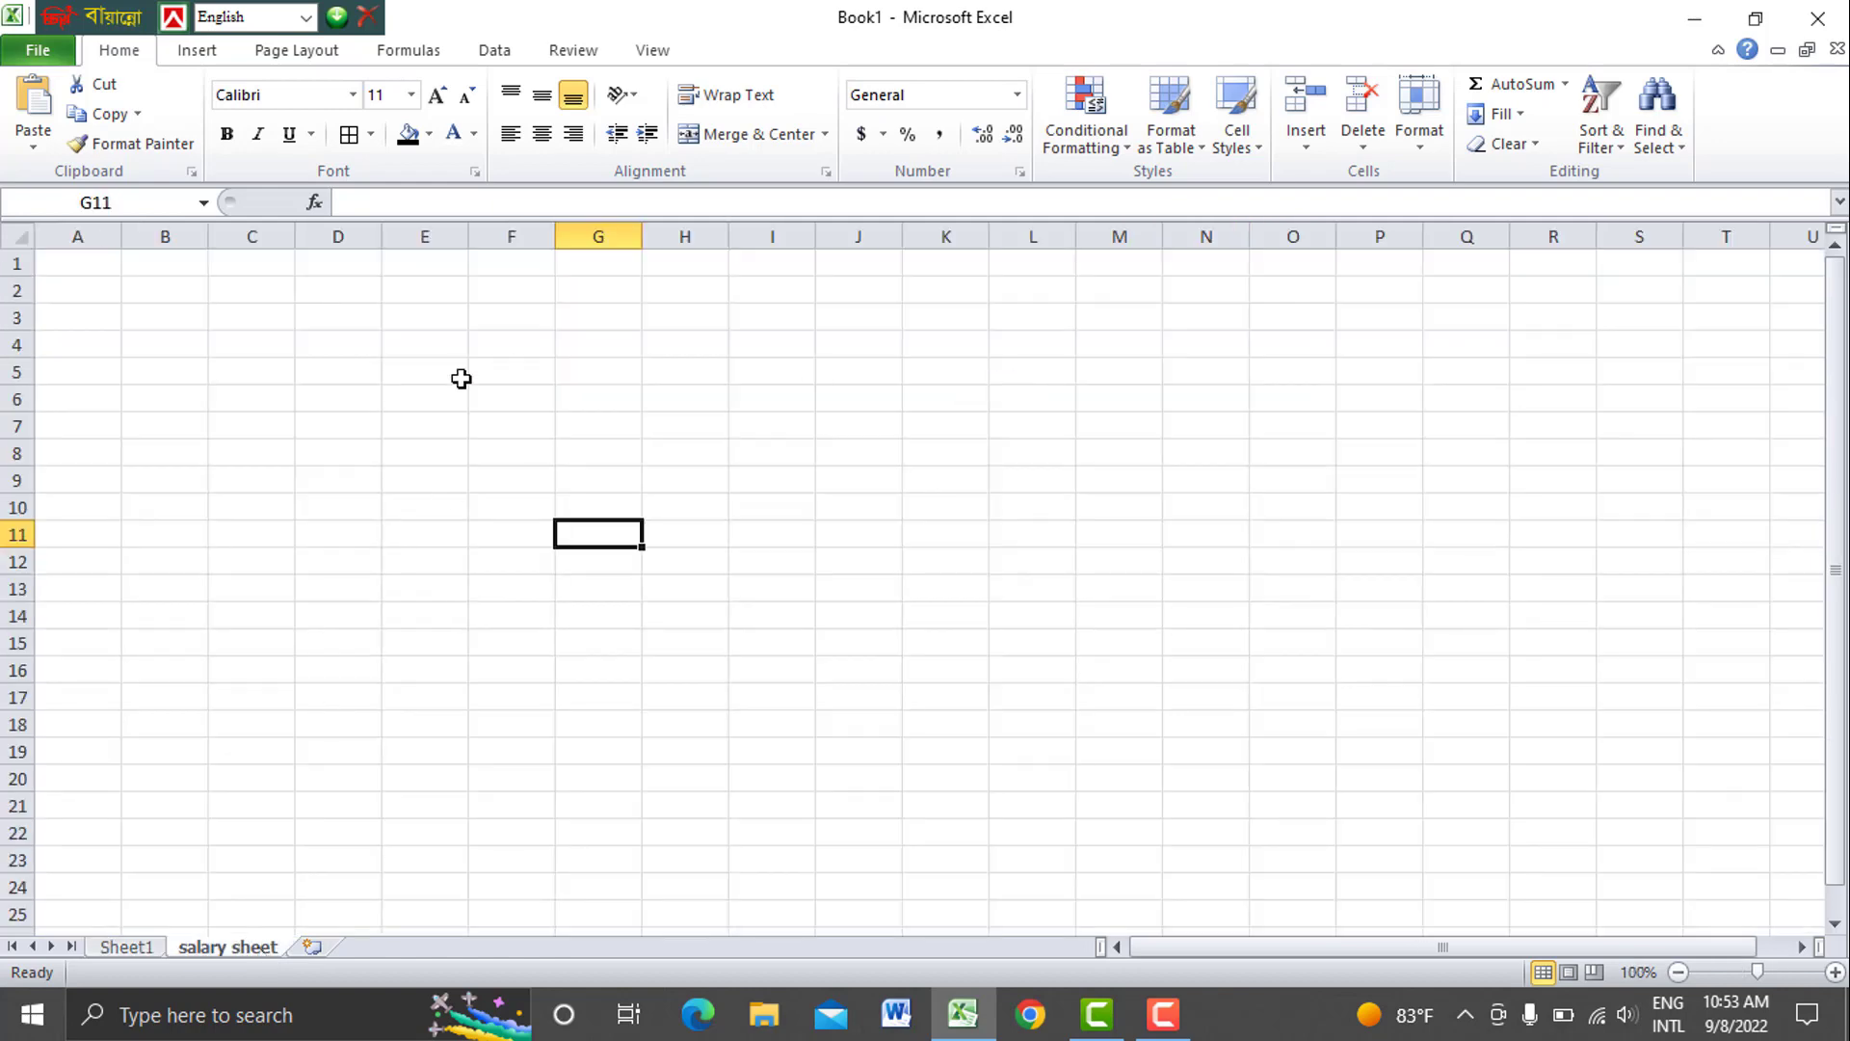
Enter the heading "Sl No." in cell A1 of the salary sheet, following the table on Sheet1
scroll(462, 379, "up", 5, "ctrl")
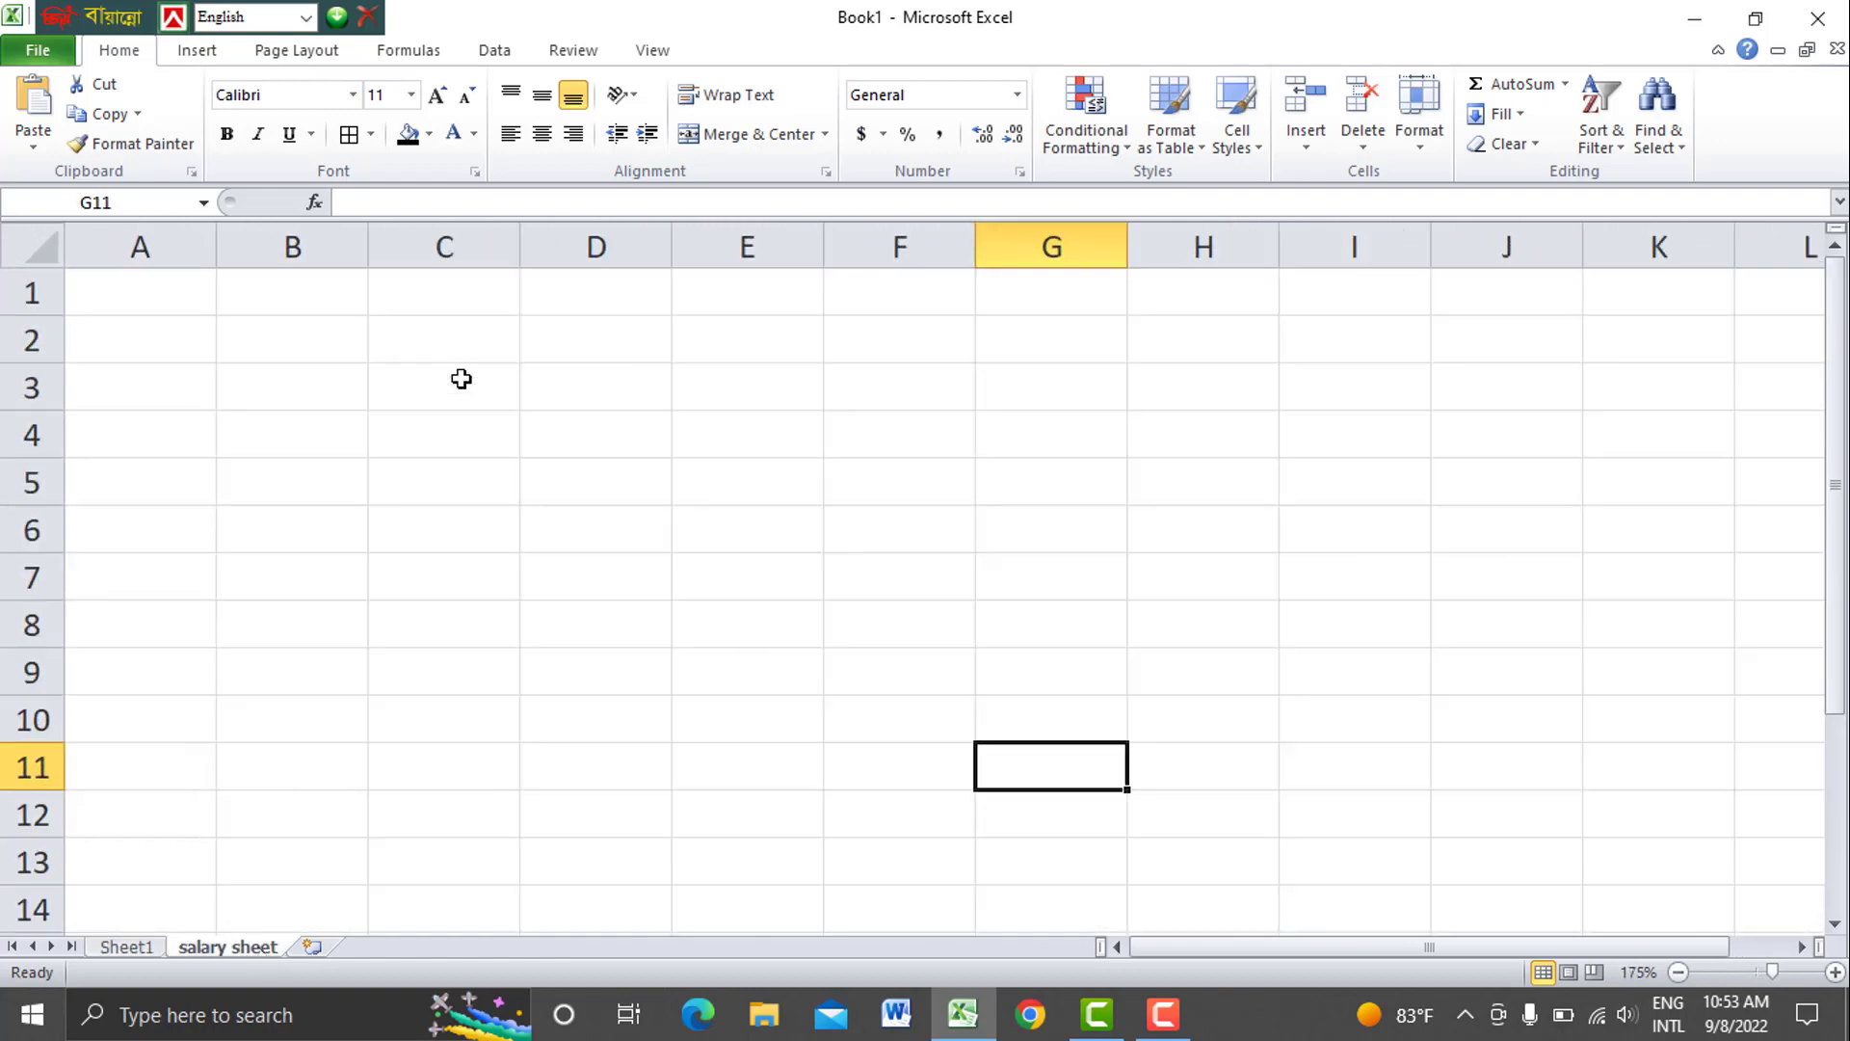
left_click(29, 299)
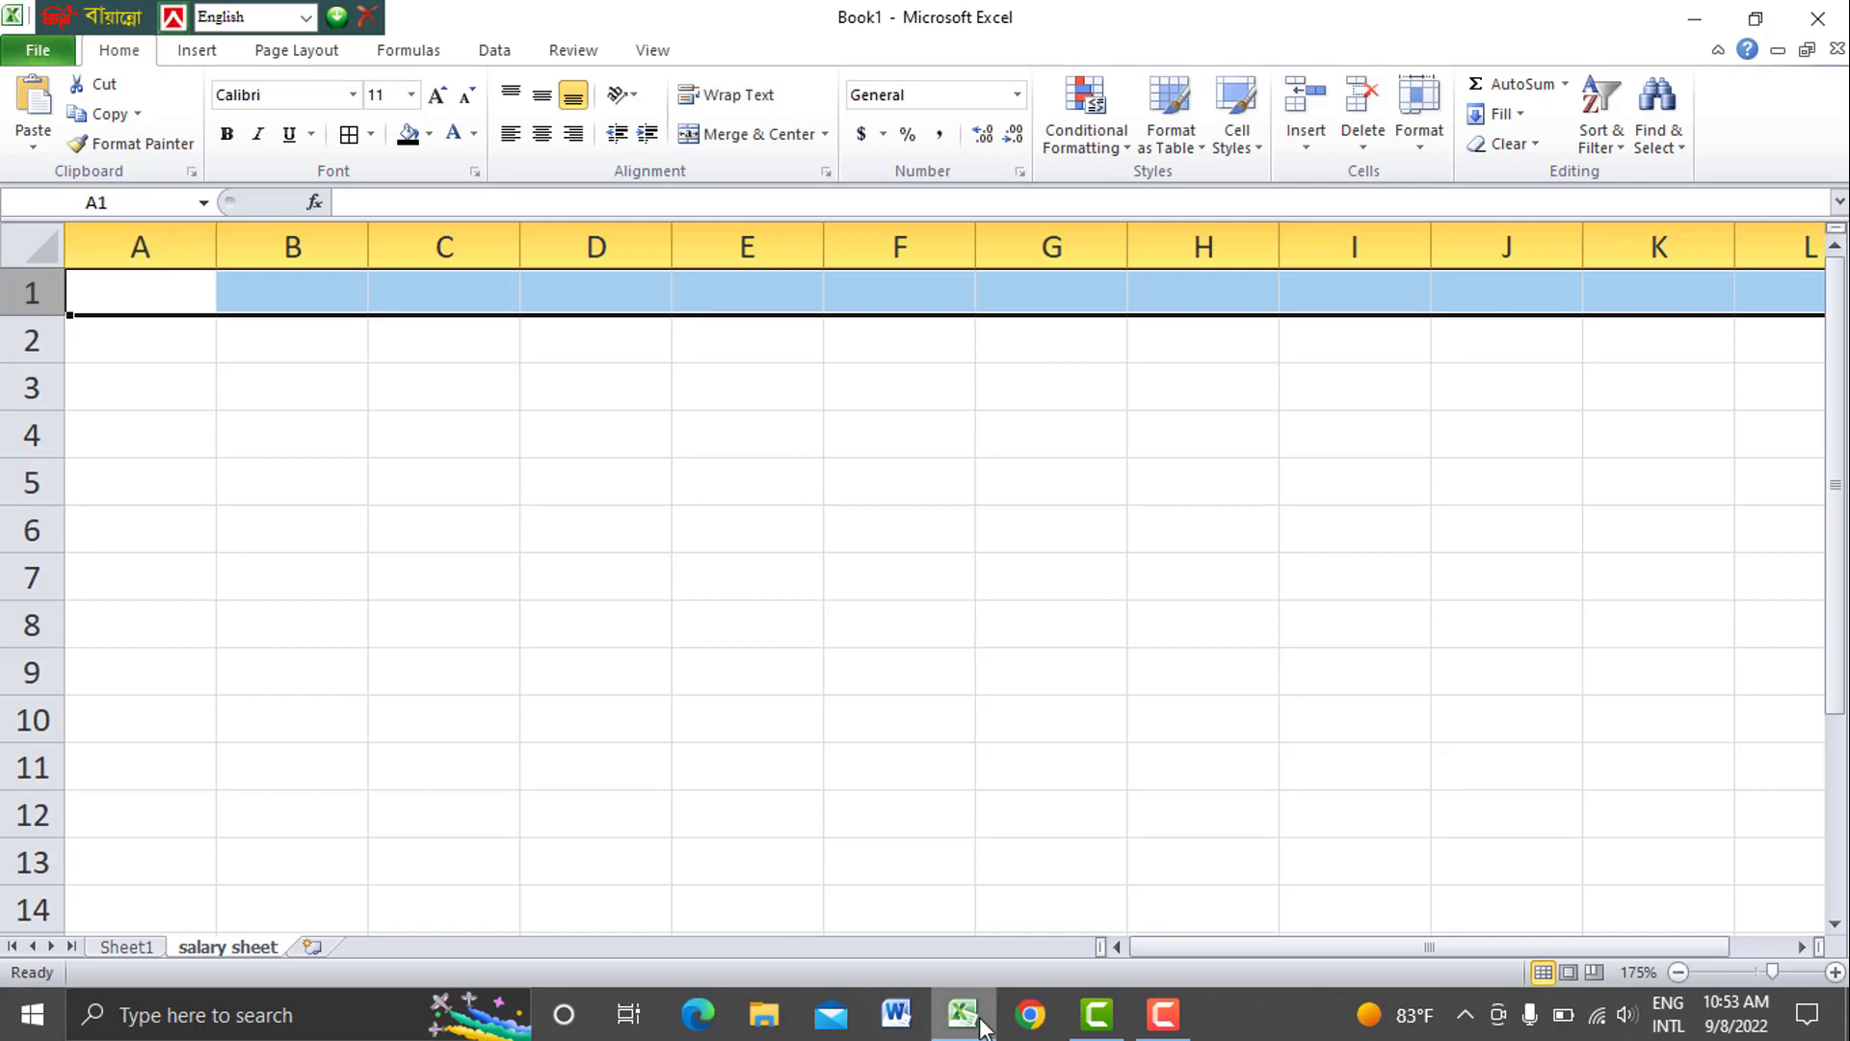
left_click(140, 949)
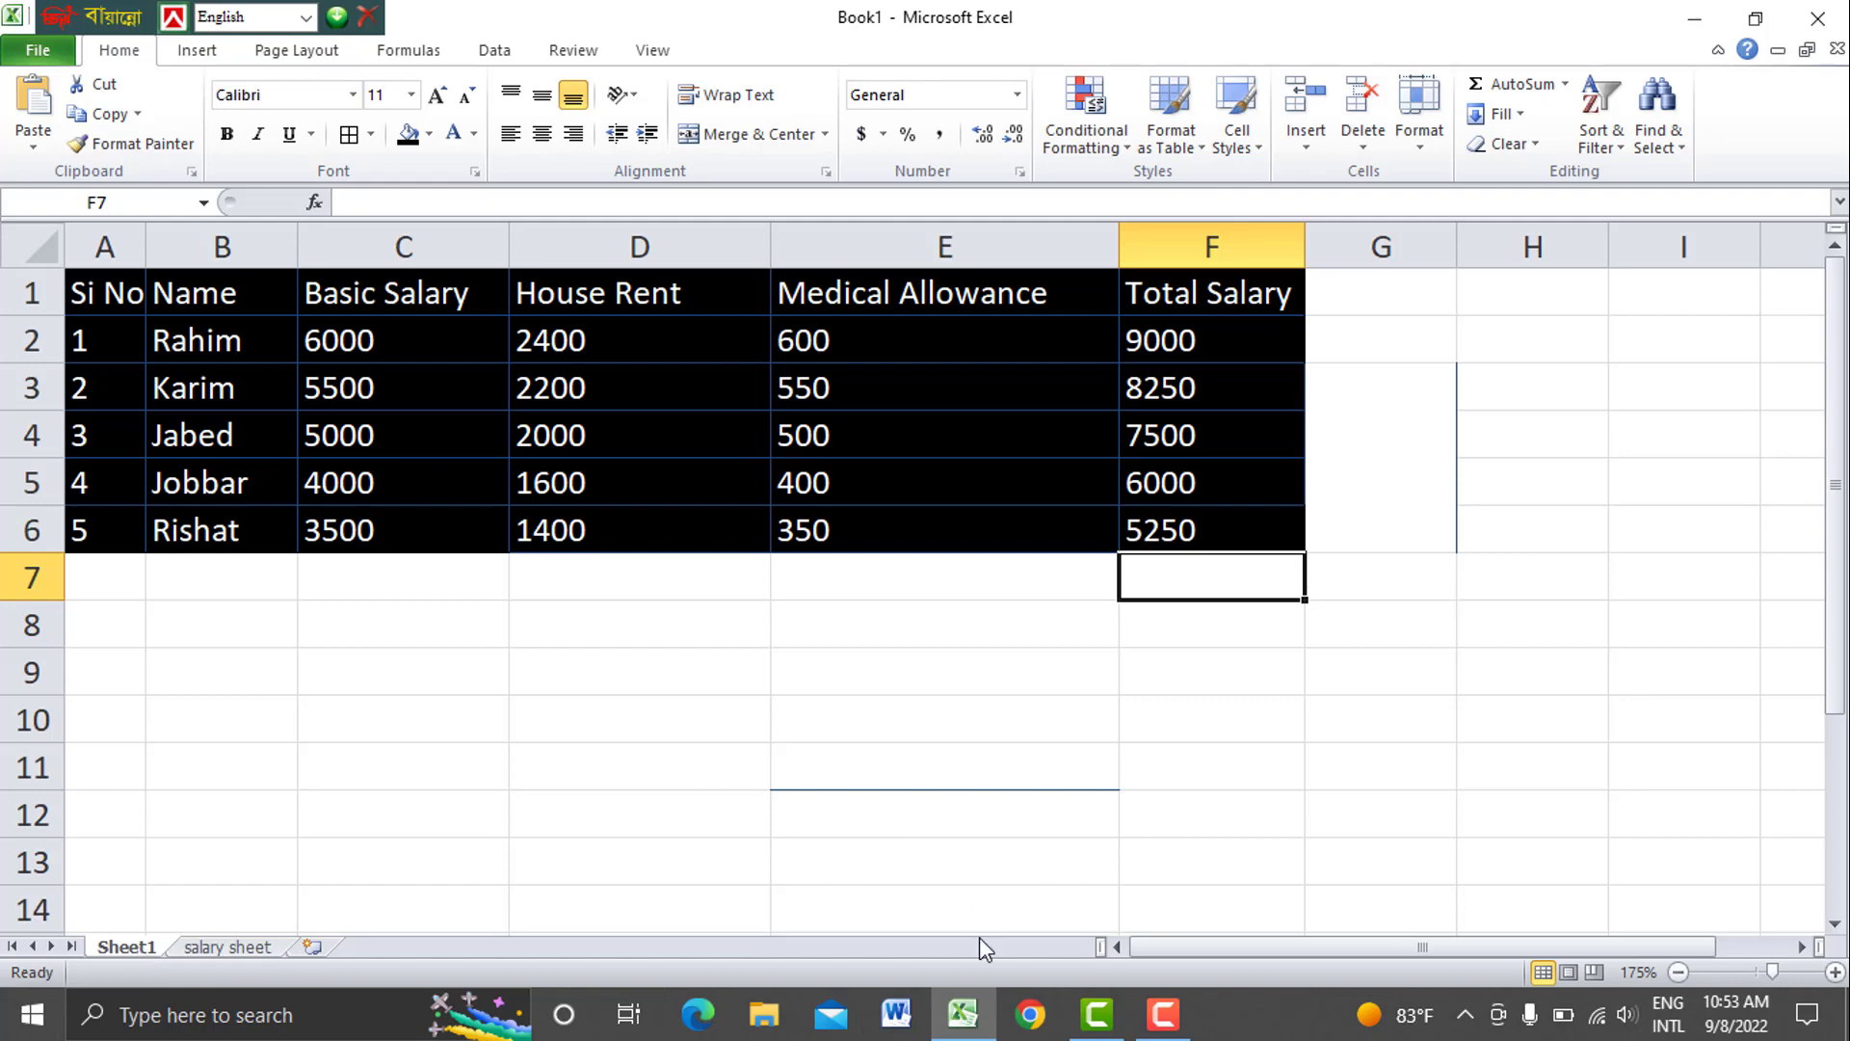
left_click(961, 1019)
left_click(961, 1017)
left_click(235, 951)
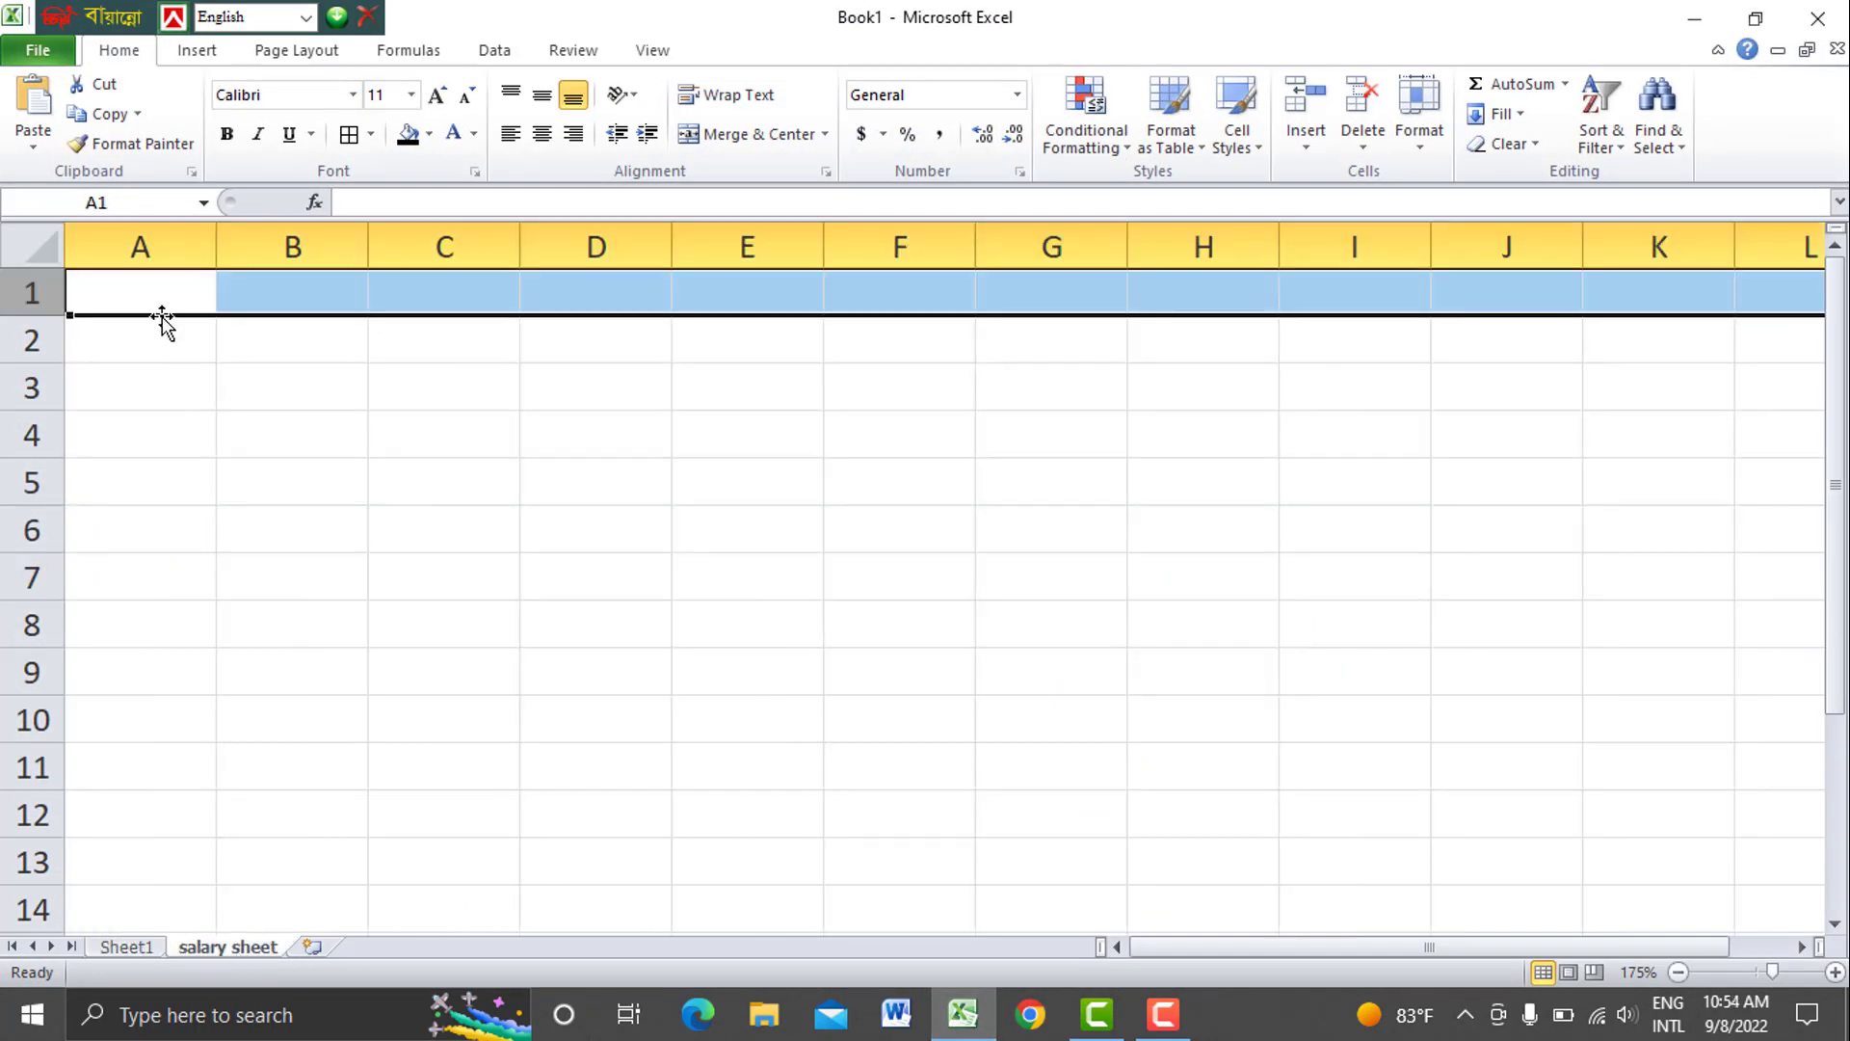
type("L")
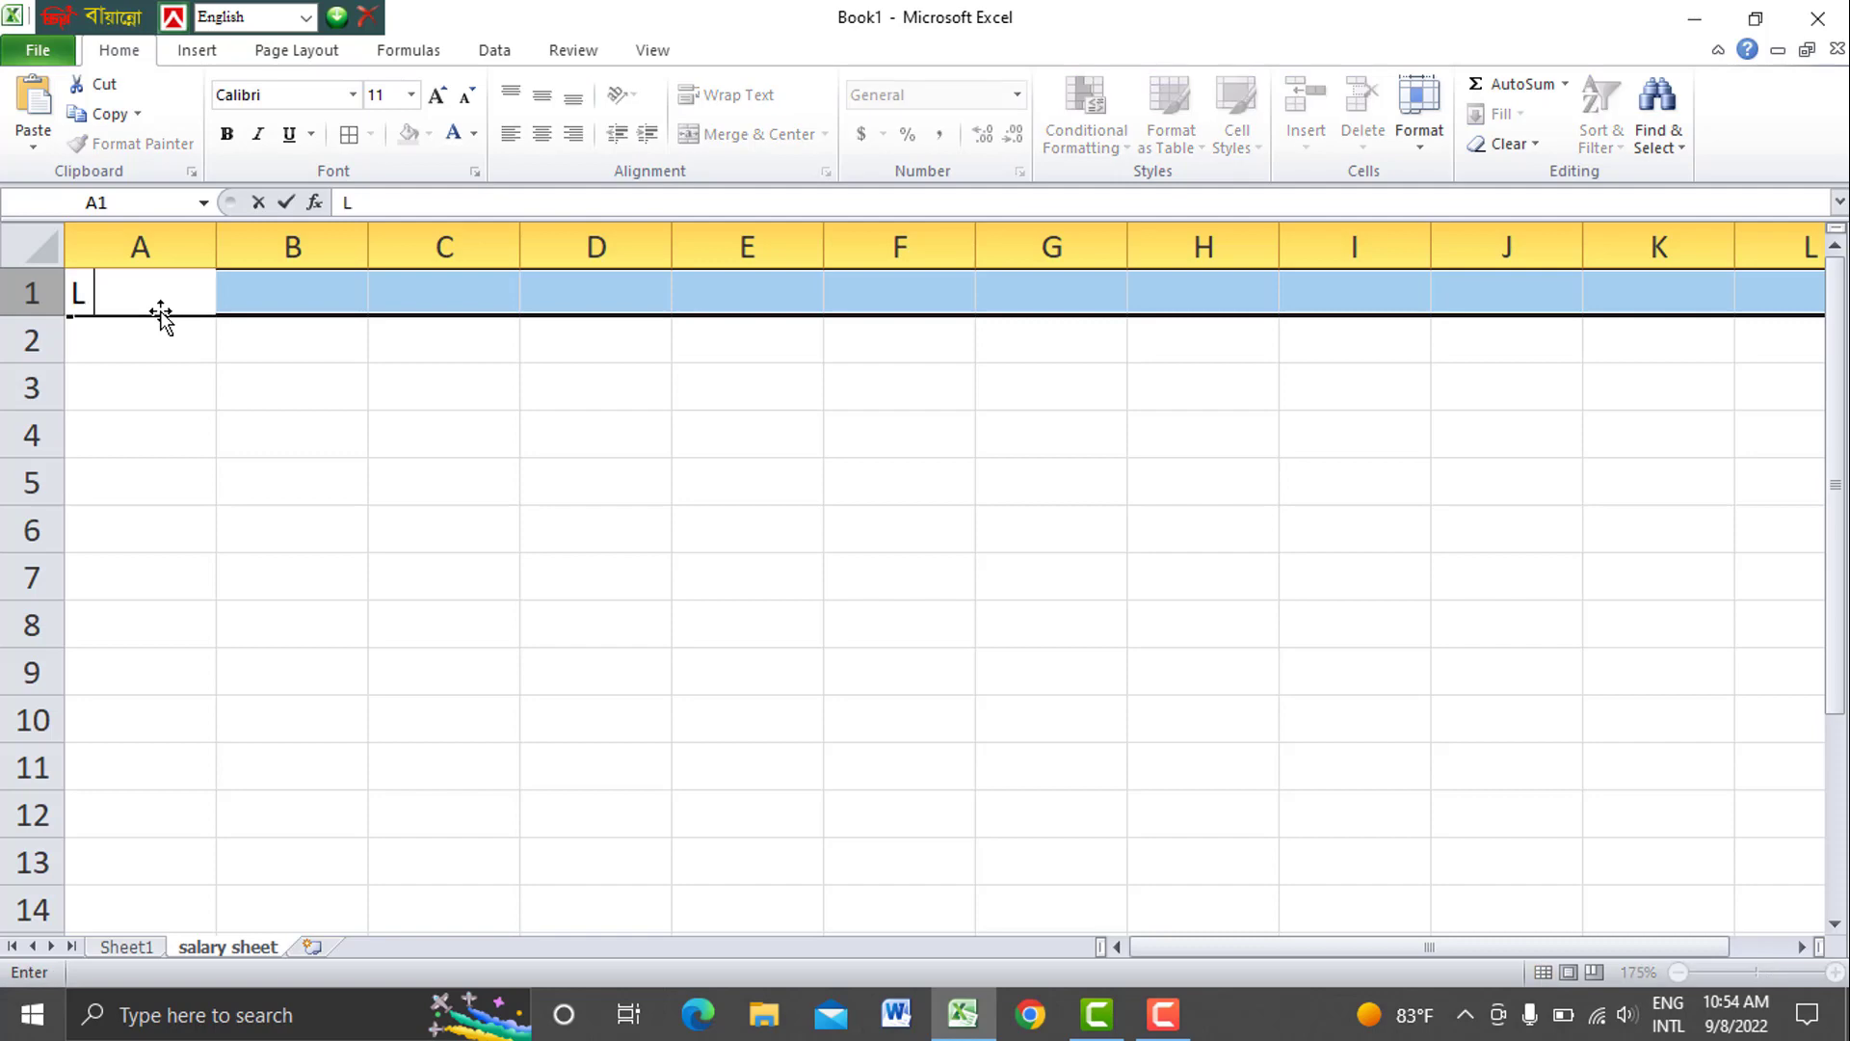
key("BackSpace")
type("Sl N")
type("o.")
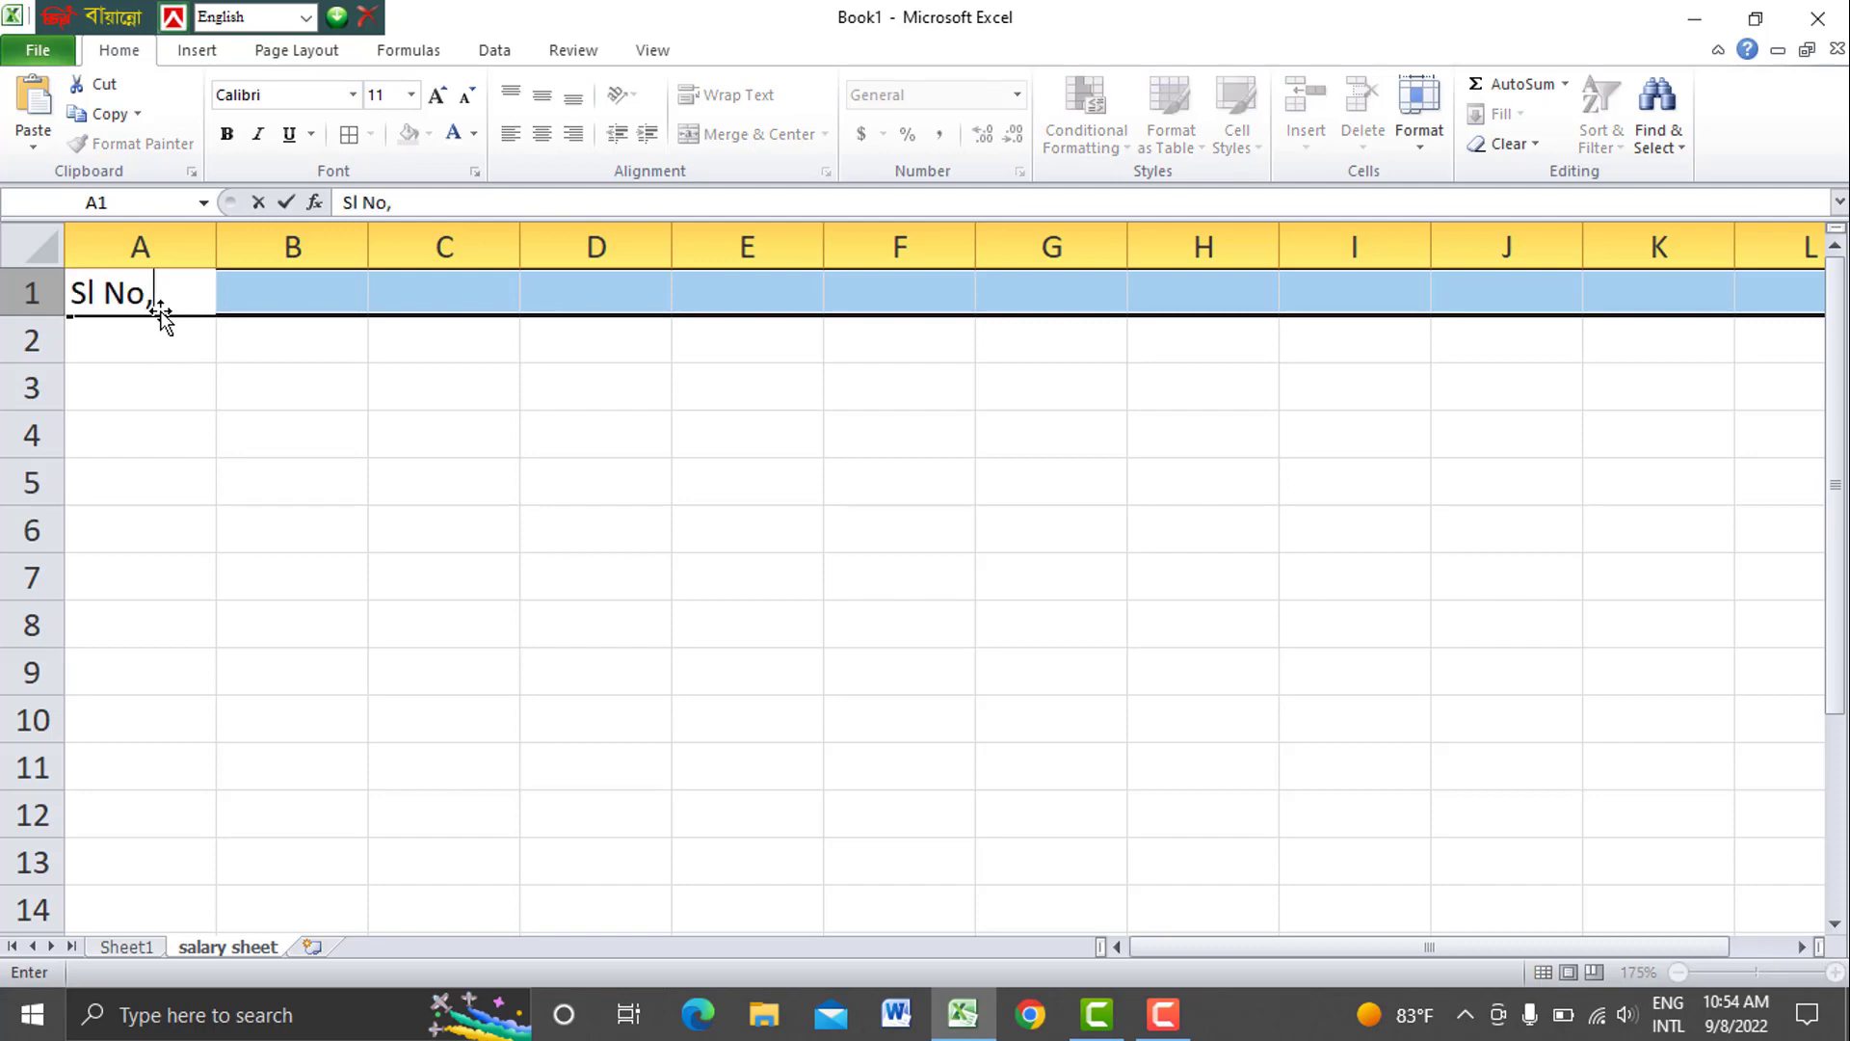
key("Tab")
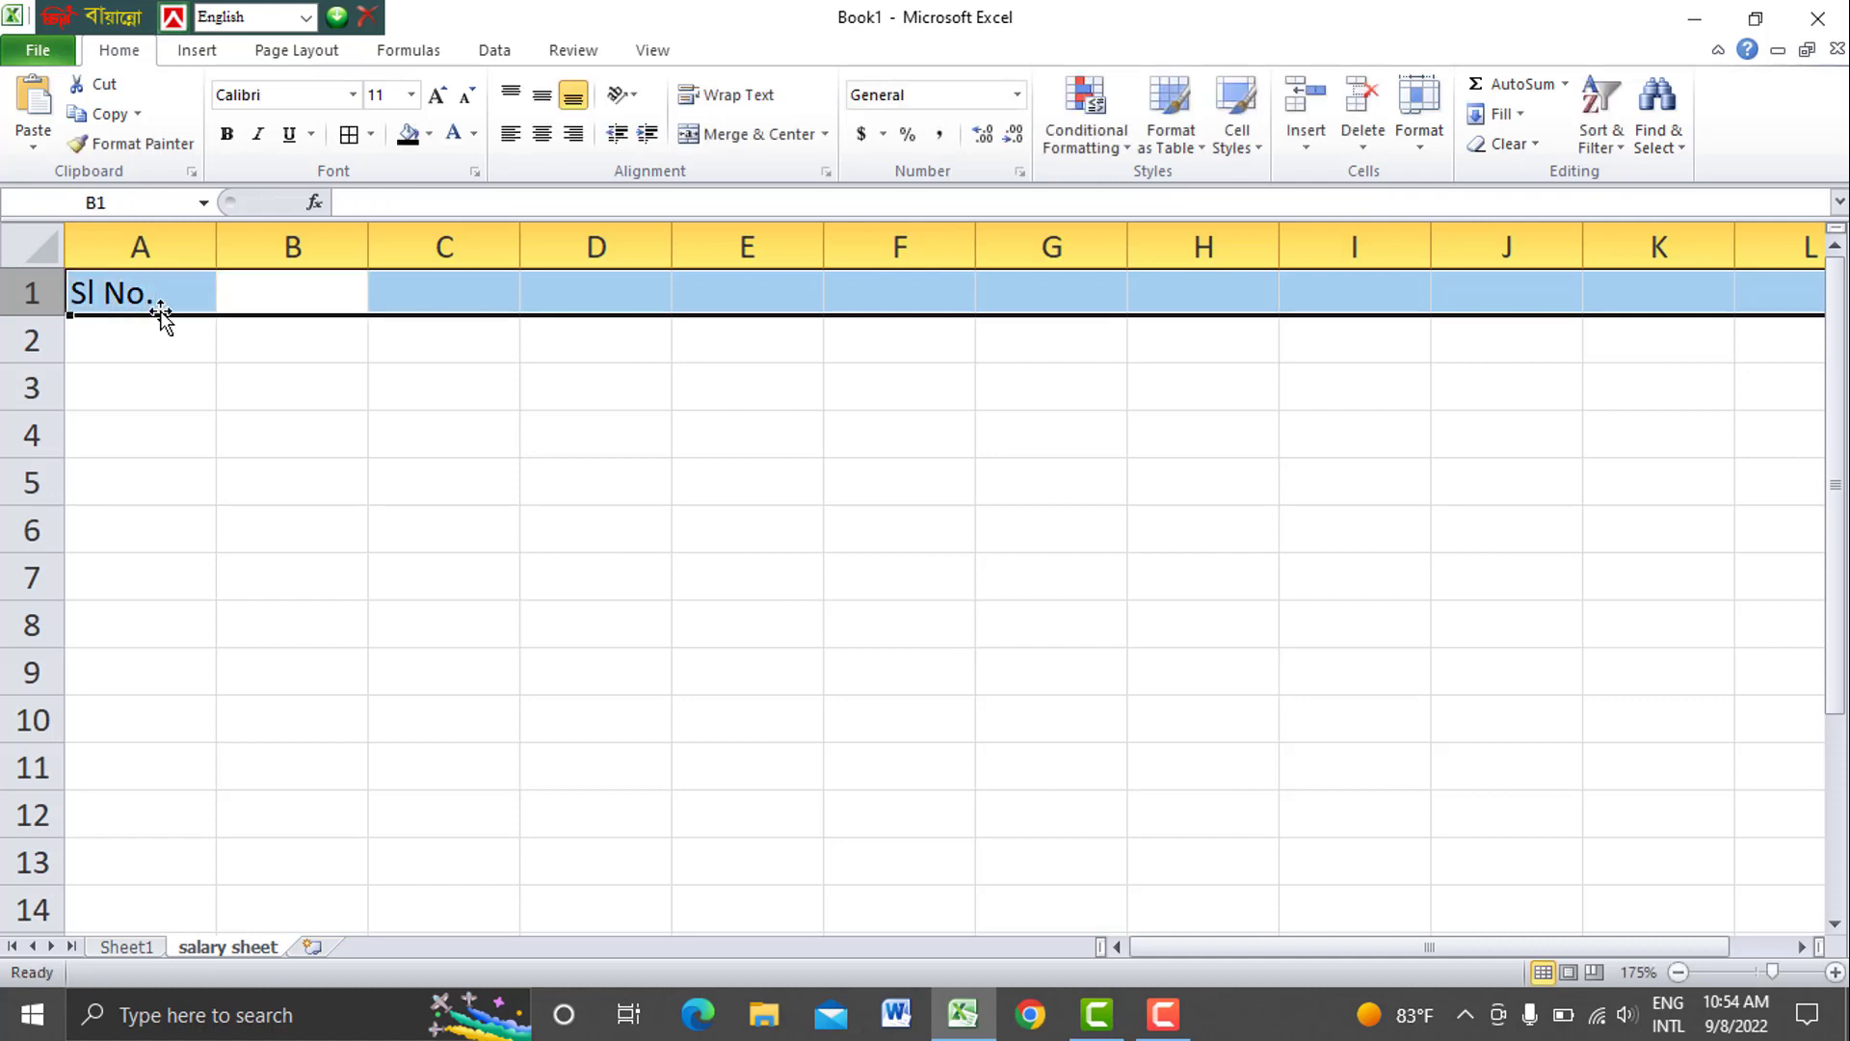
Enter the headings "Name" in cell B1 and "Basic Salary" in cell C1
type("Name")
key("Tab")
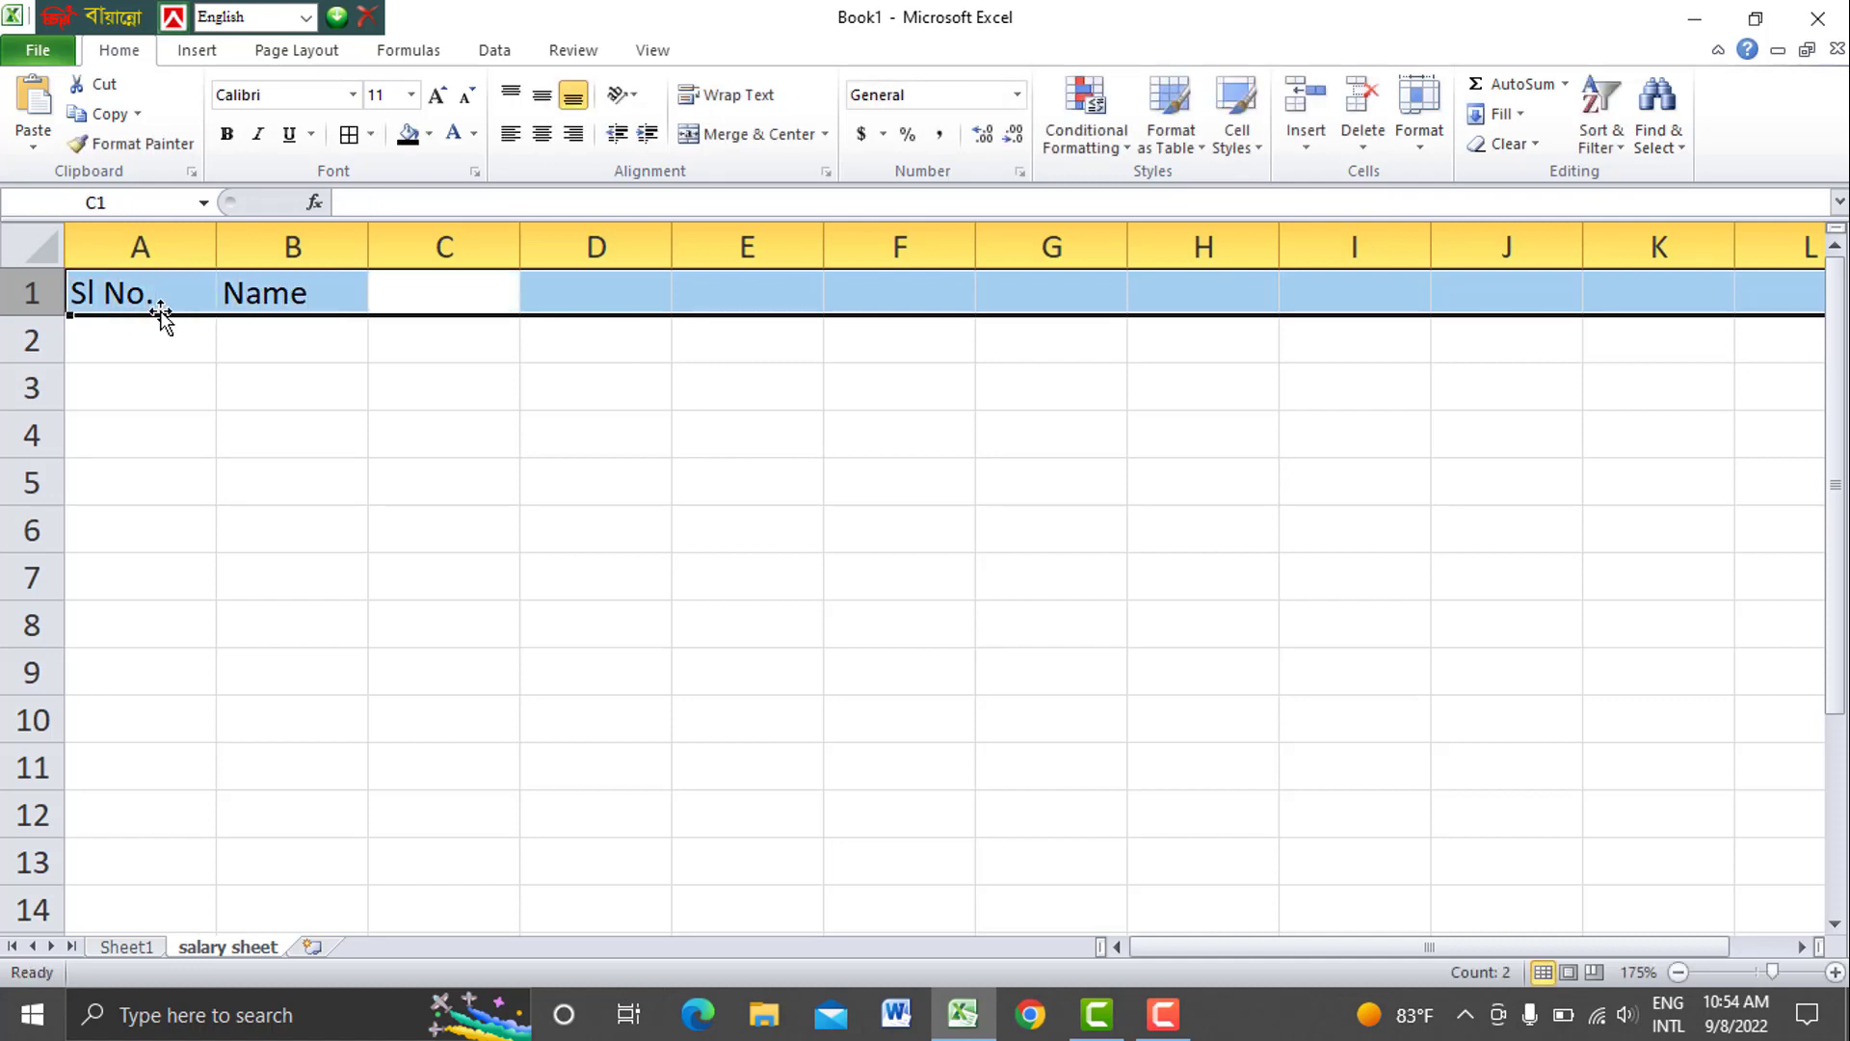
type("Basic")
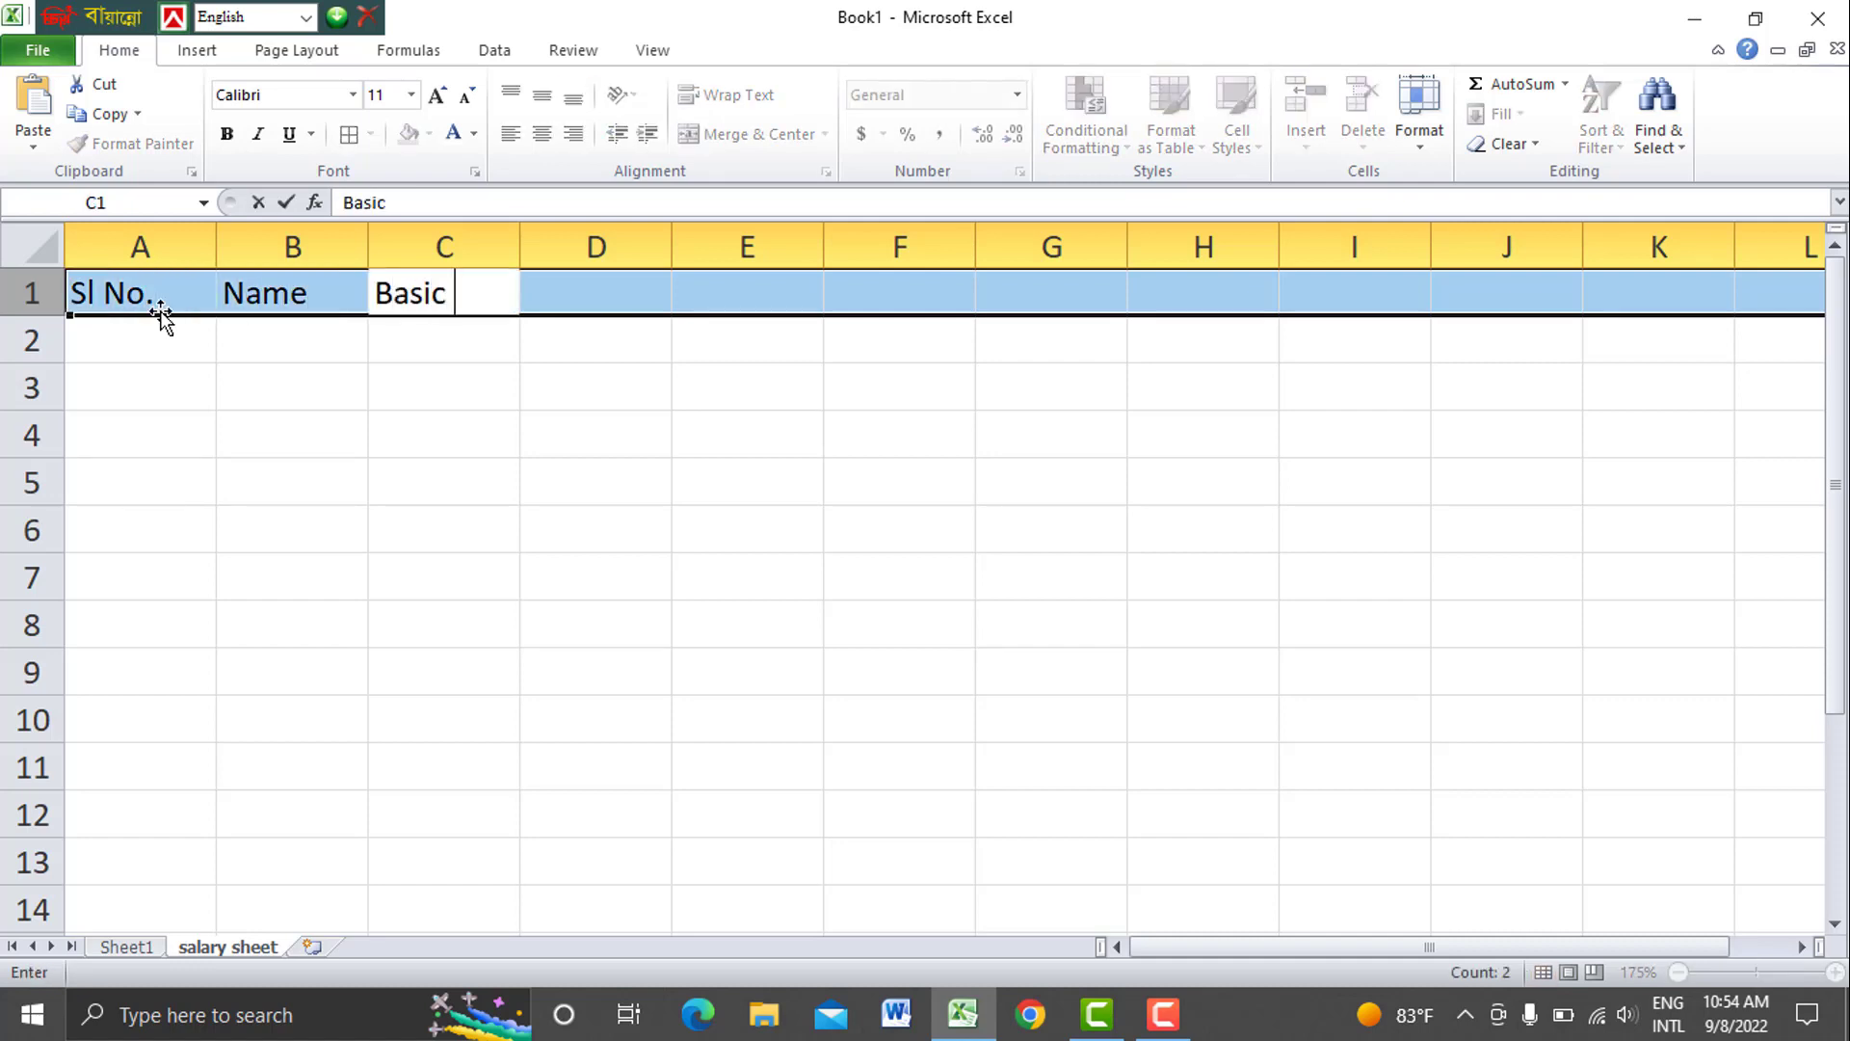
type(" Salary")
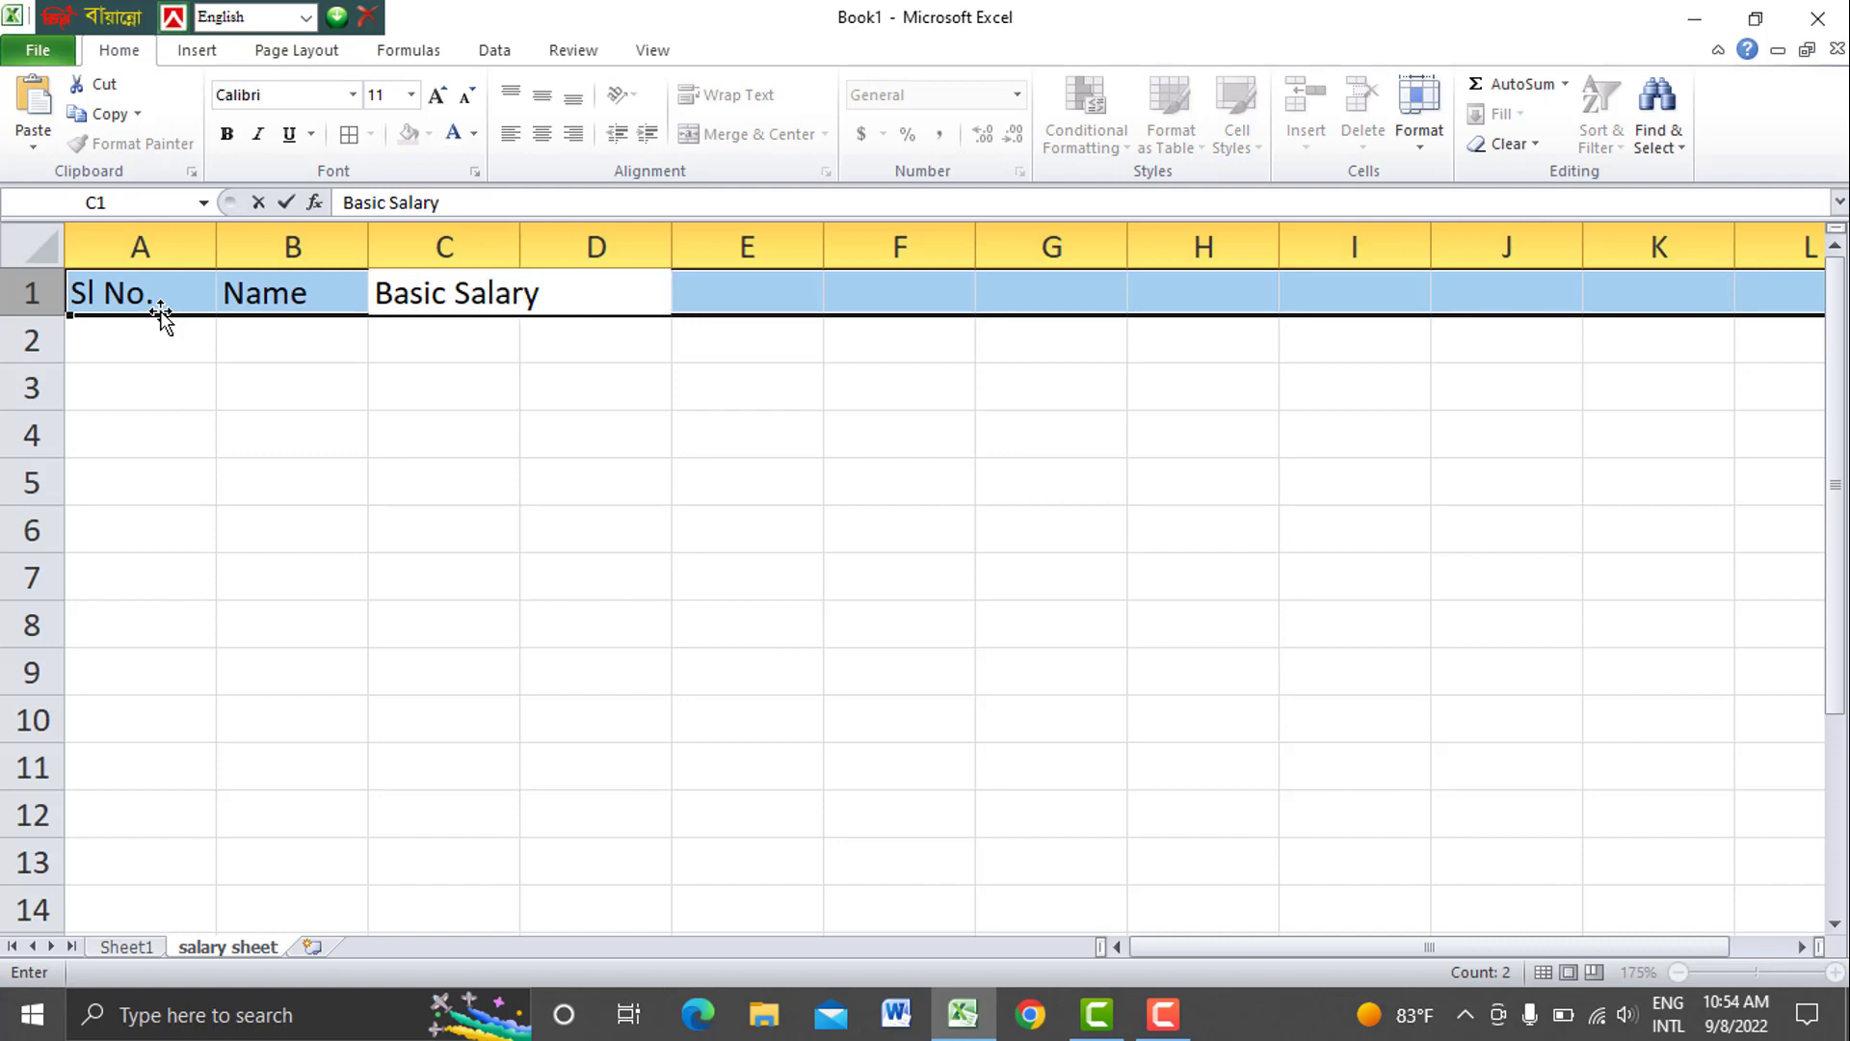
key("Tab")
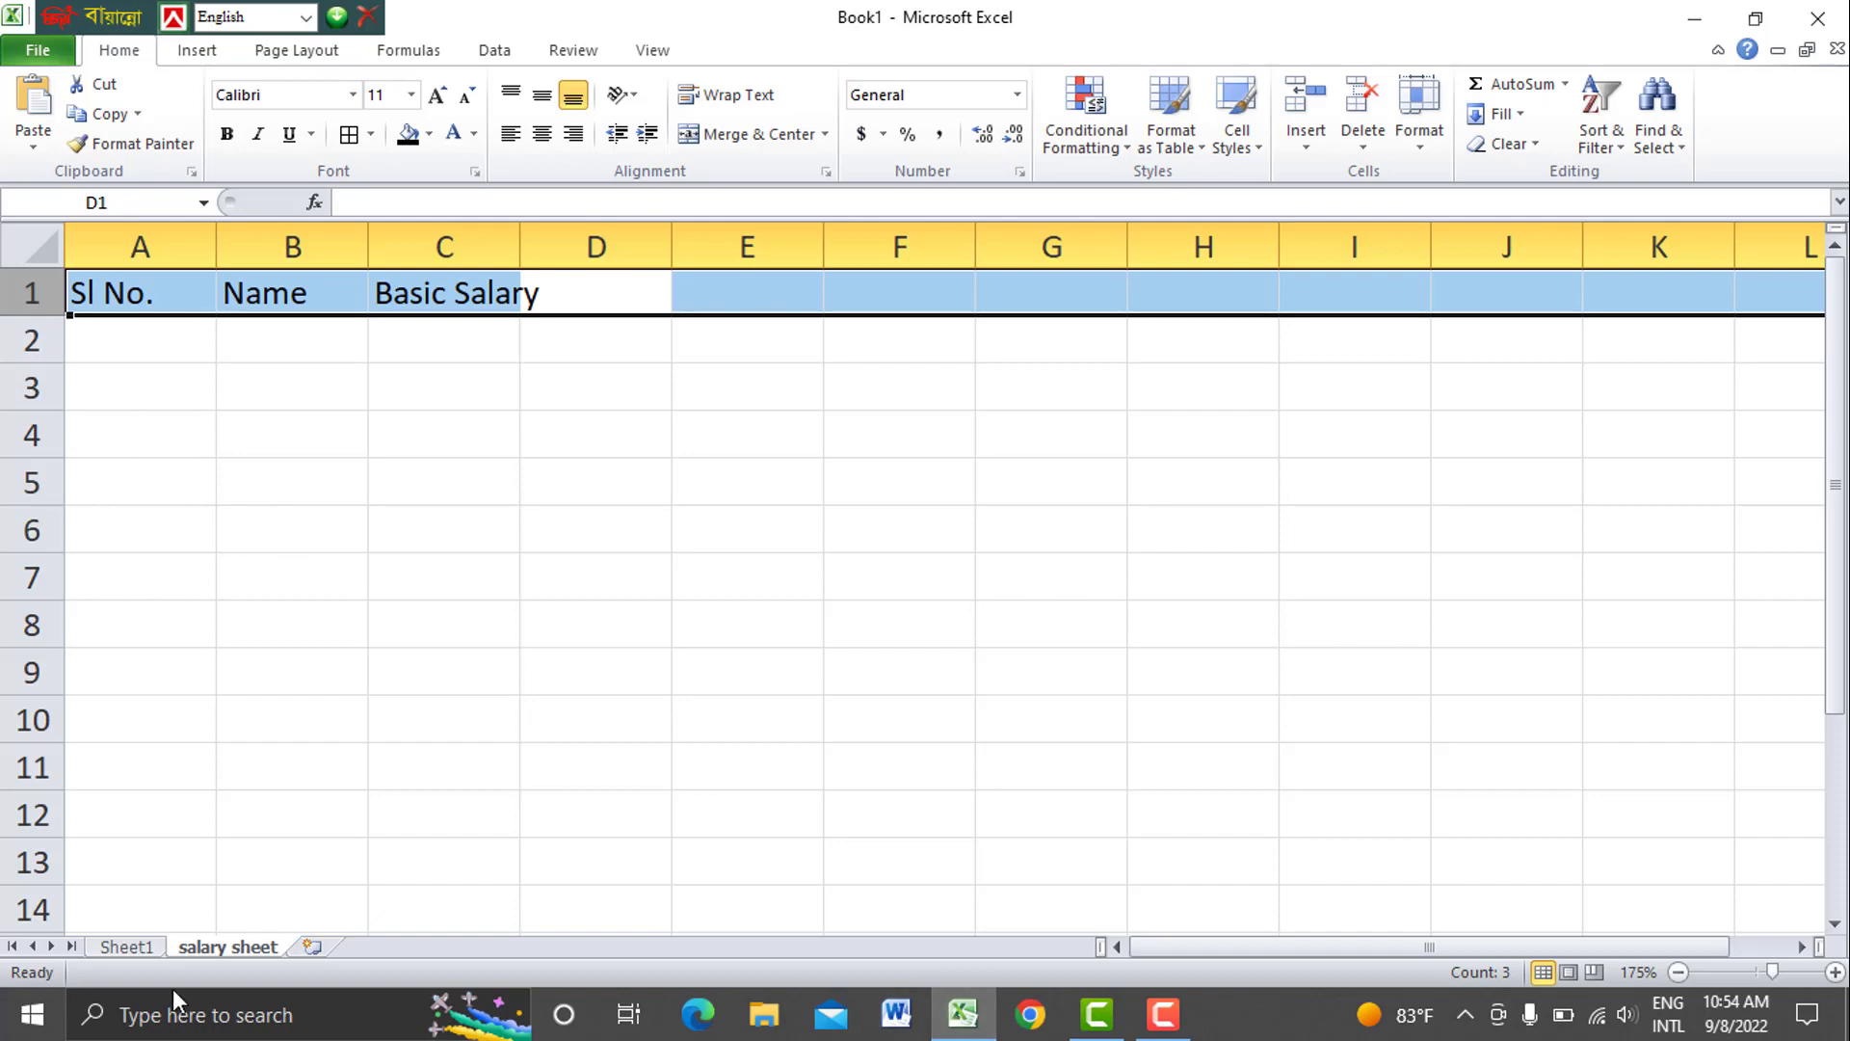
Check the remaining headings on Sheet1 and enter "House Rent" in D1 and "Medical Allowance" in E1 of the salary sheet
left_click(119, 952)
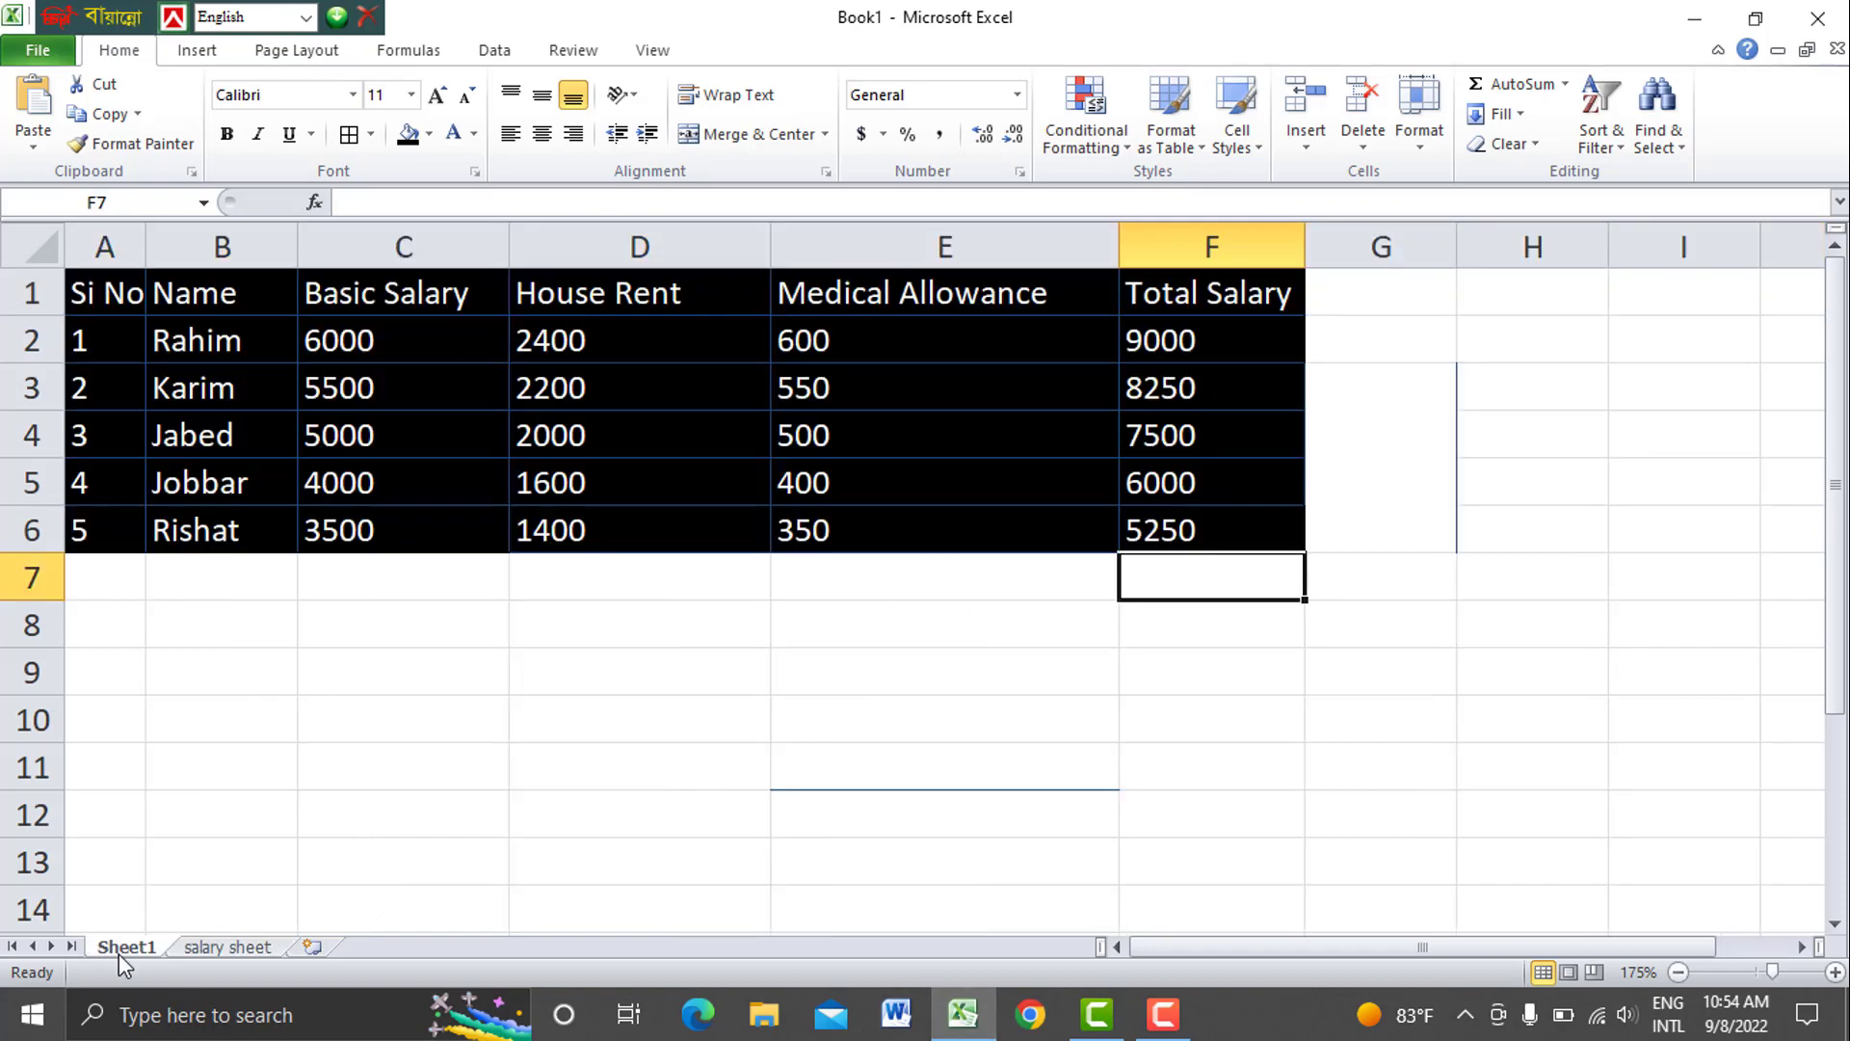
left_click(202, 948)
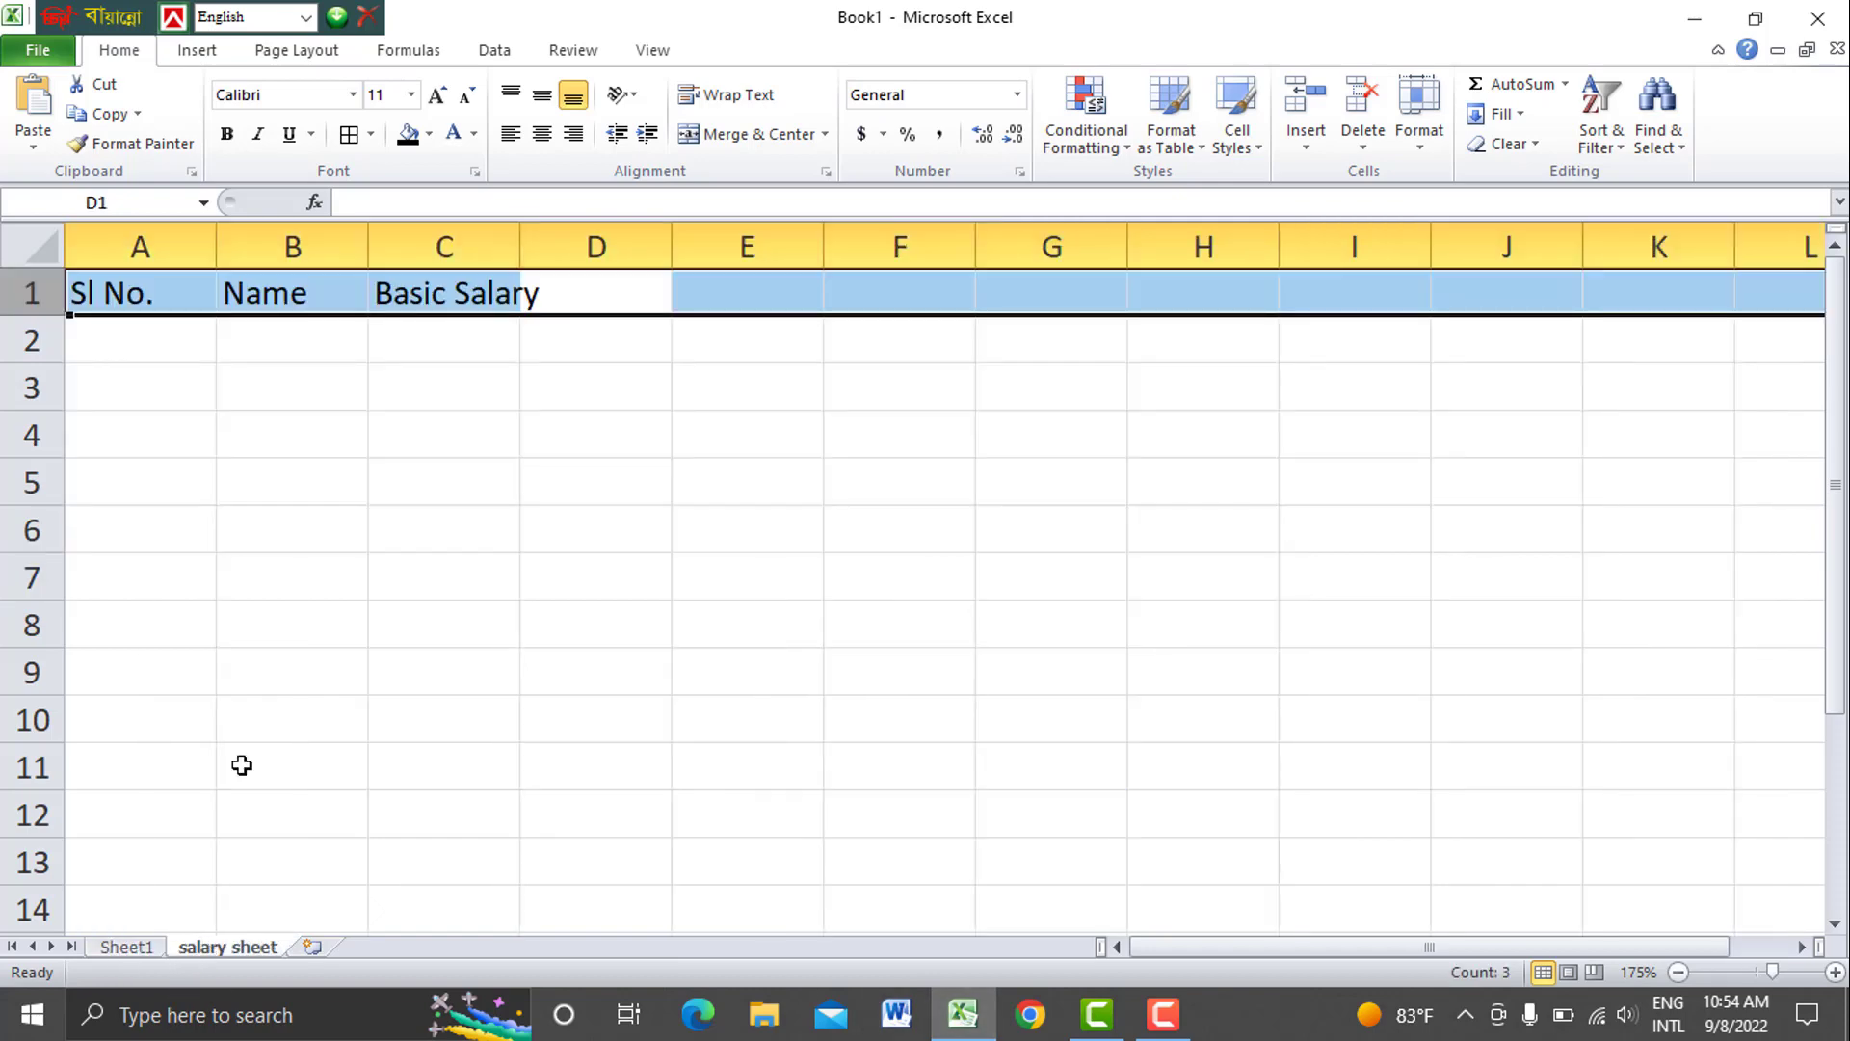
type("ho")
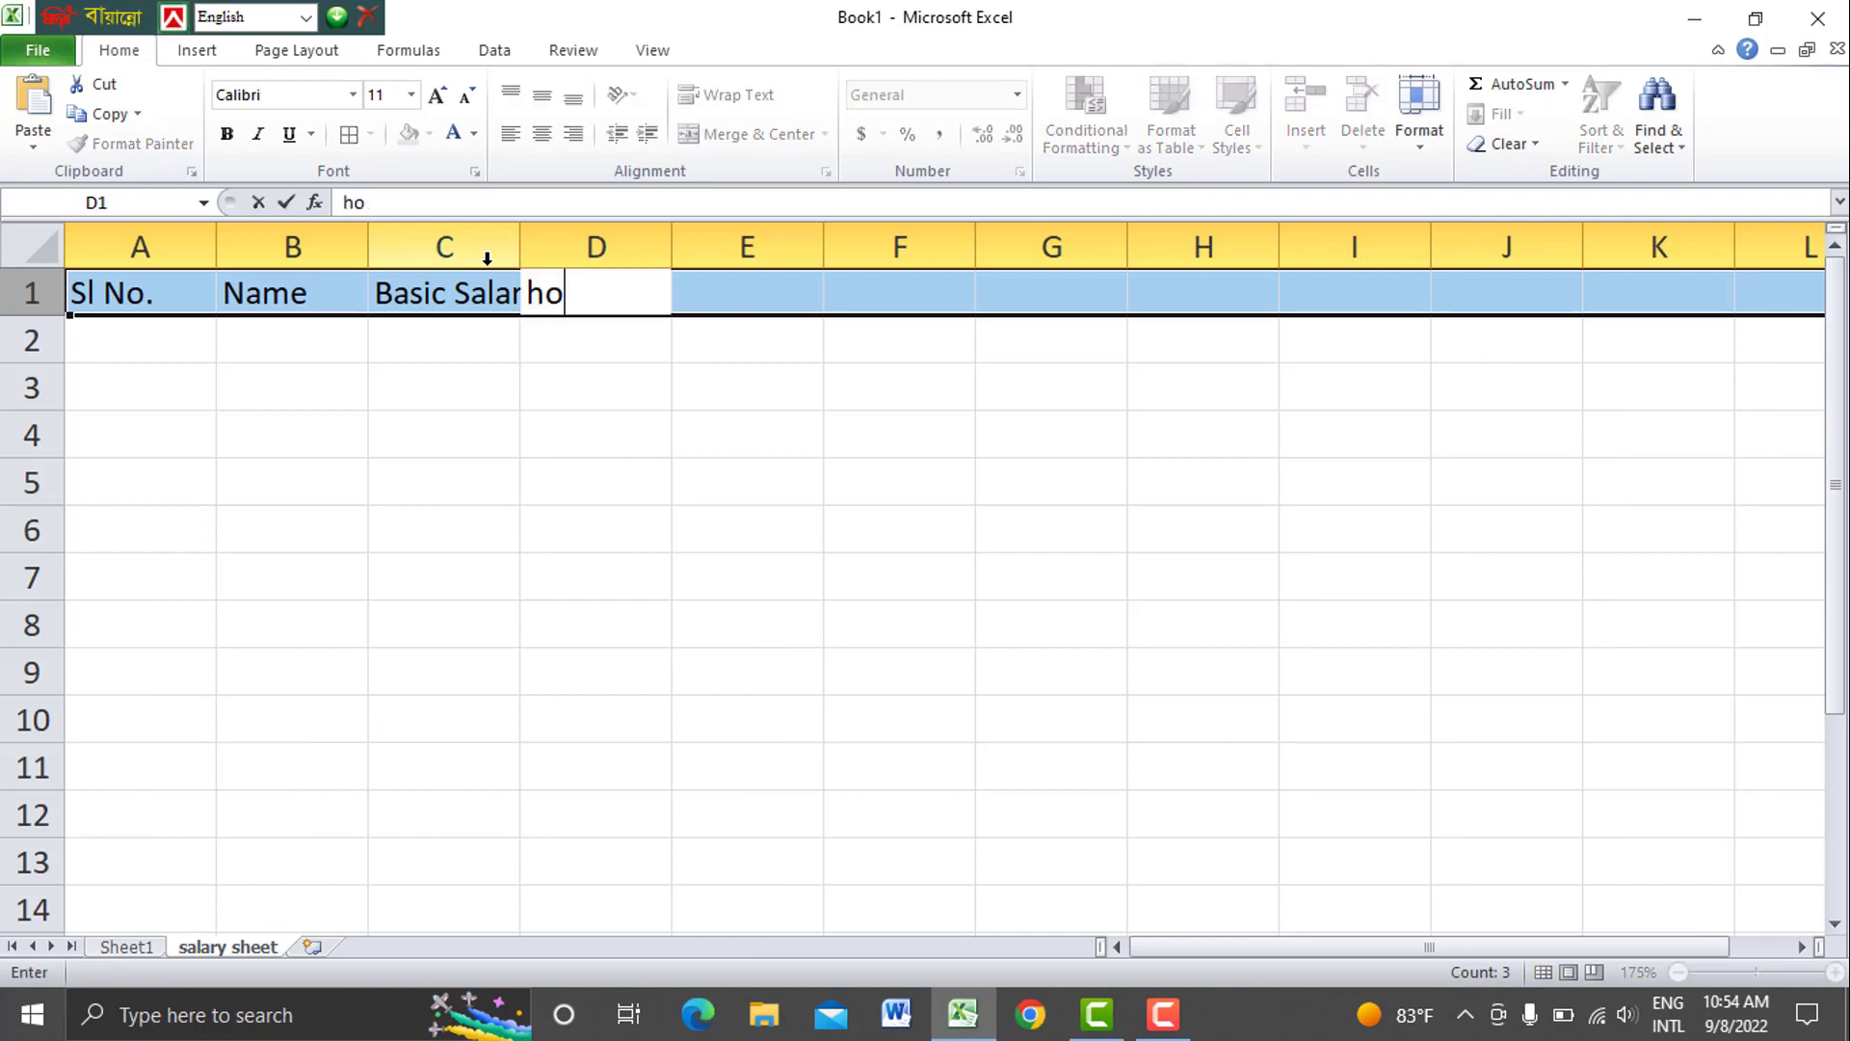
key("BackSpace")
key("BackSpace")
type("Hous")
type("e Rent")
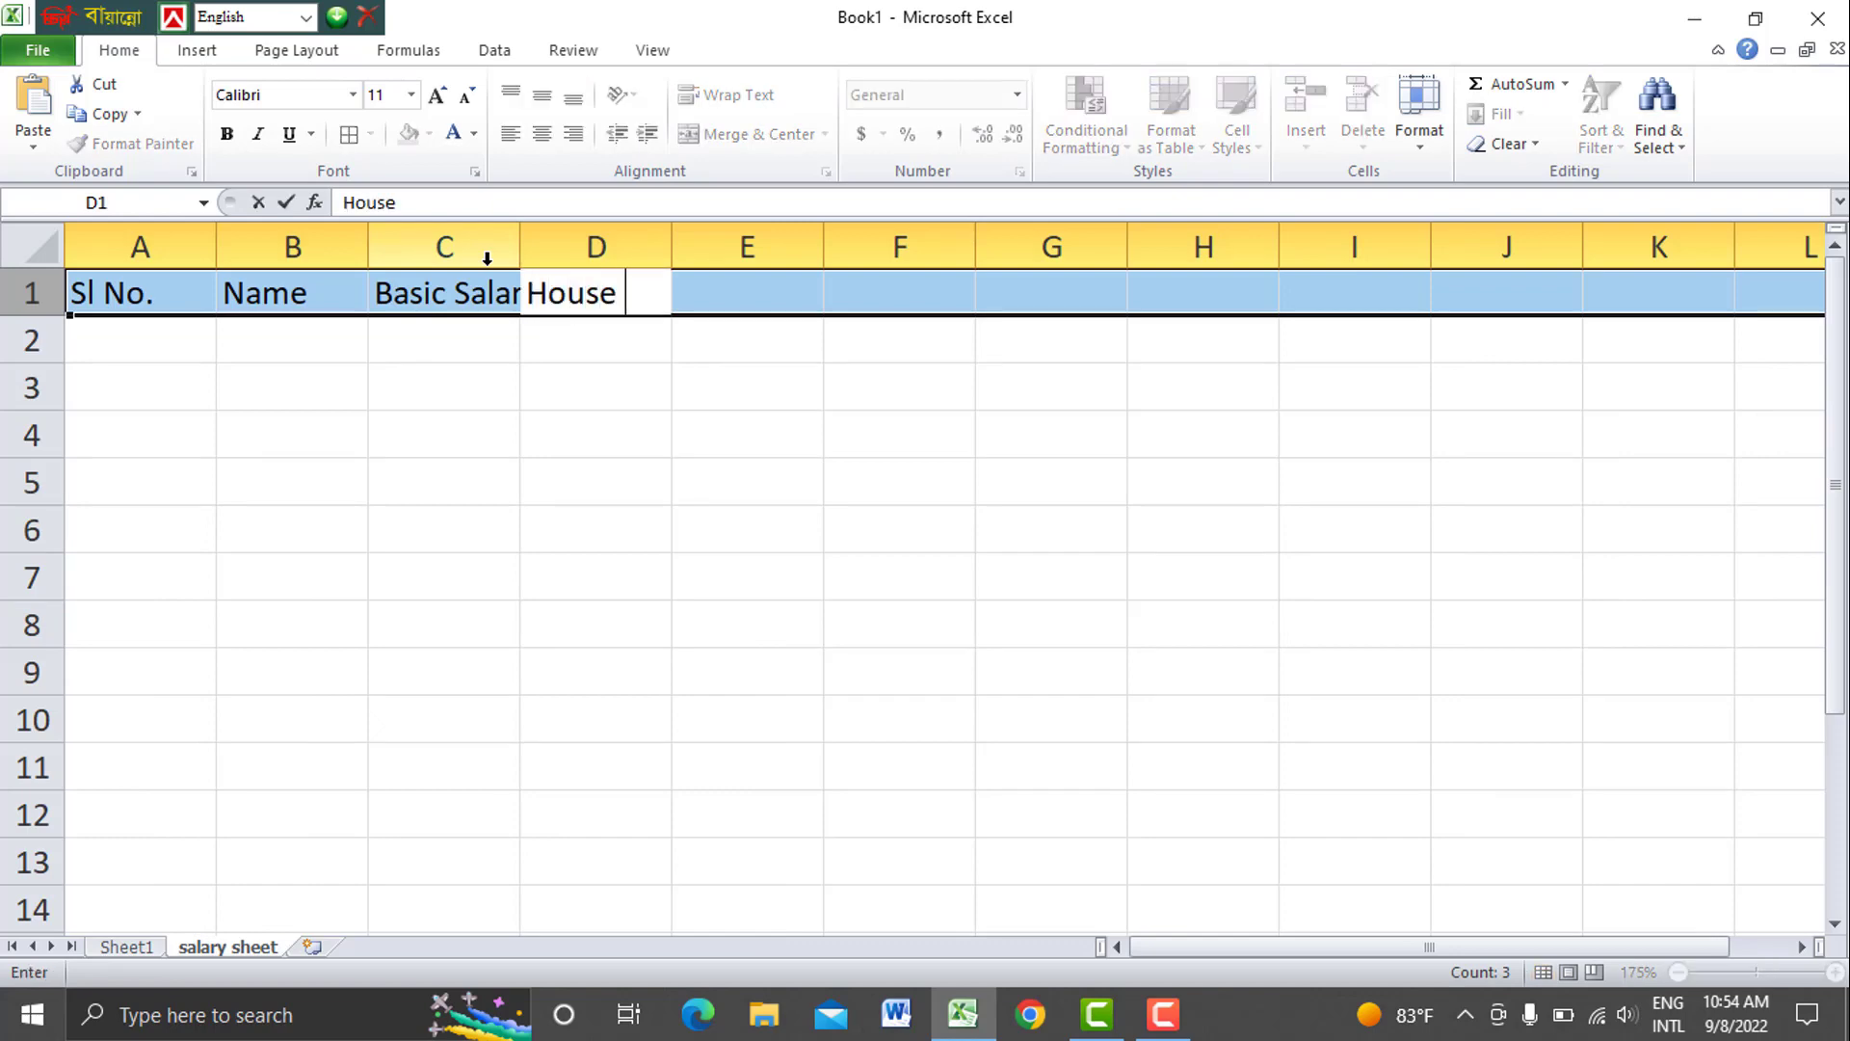
key("Tab")
type("Me")
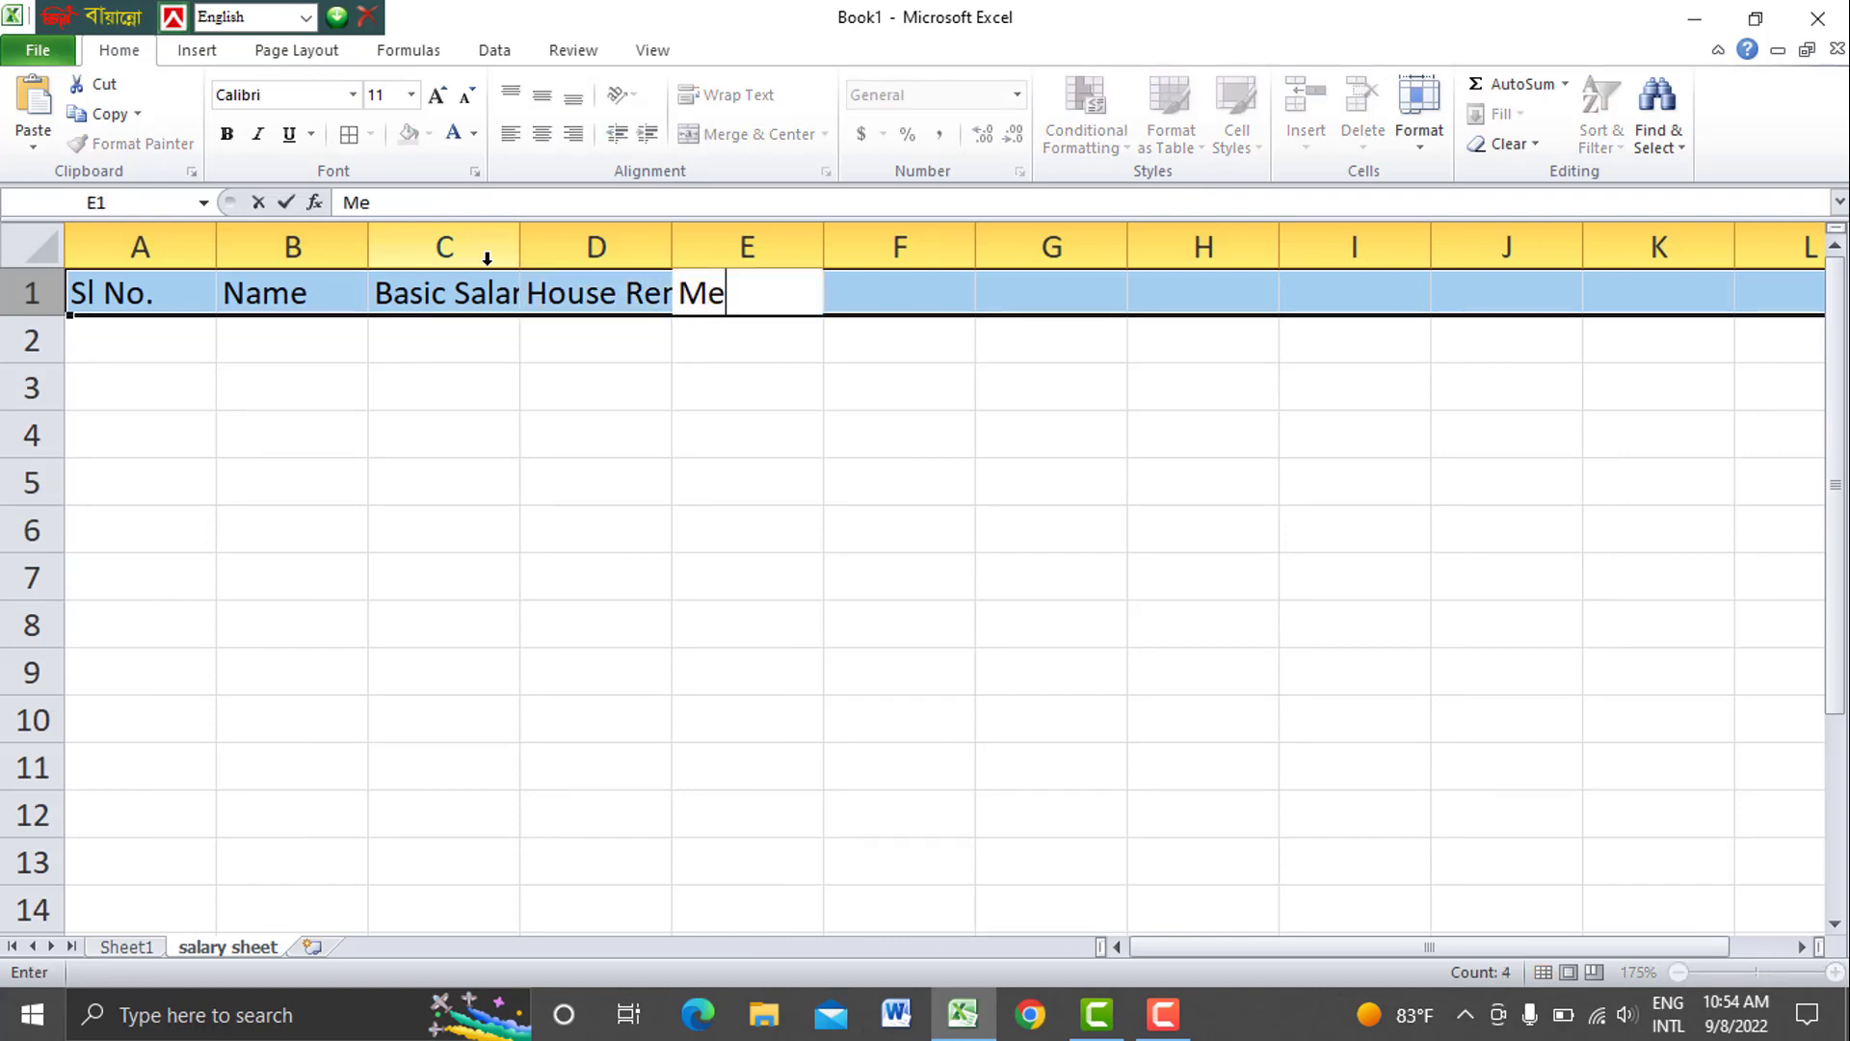
type("dical Allowance")
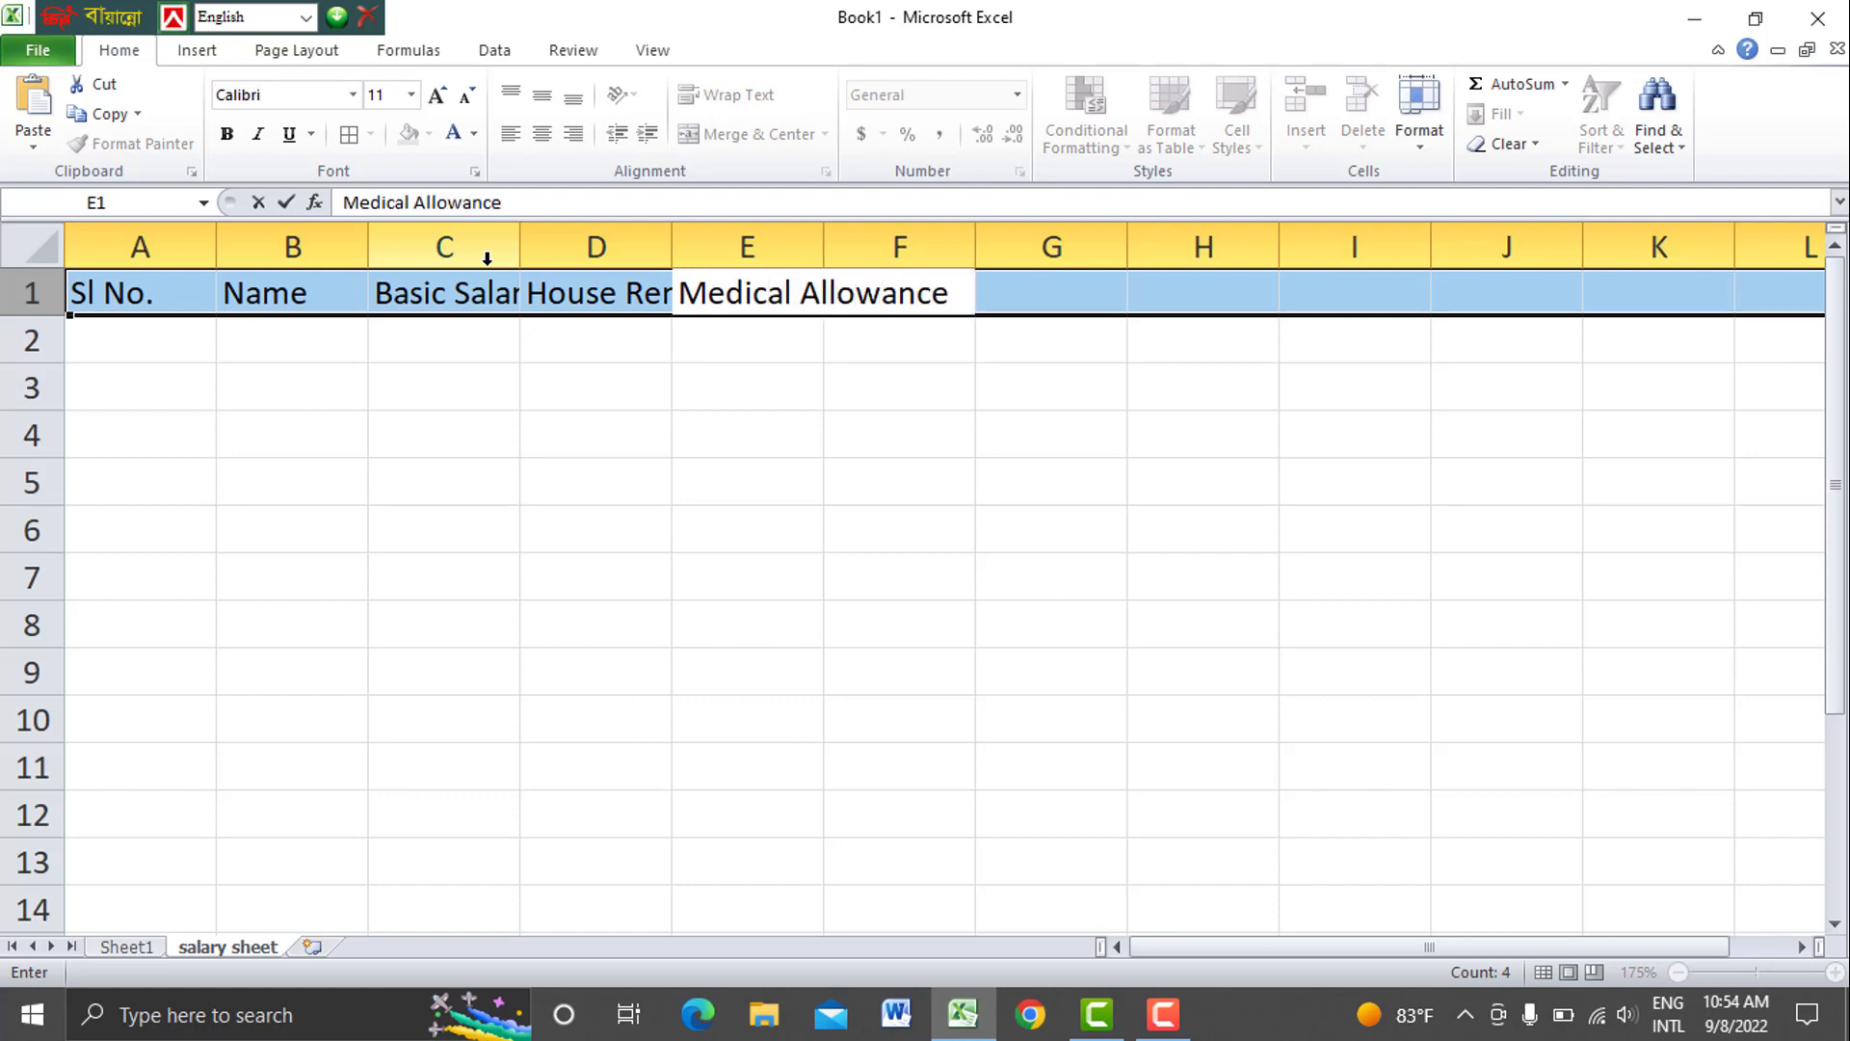
key("Tab")
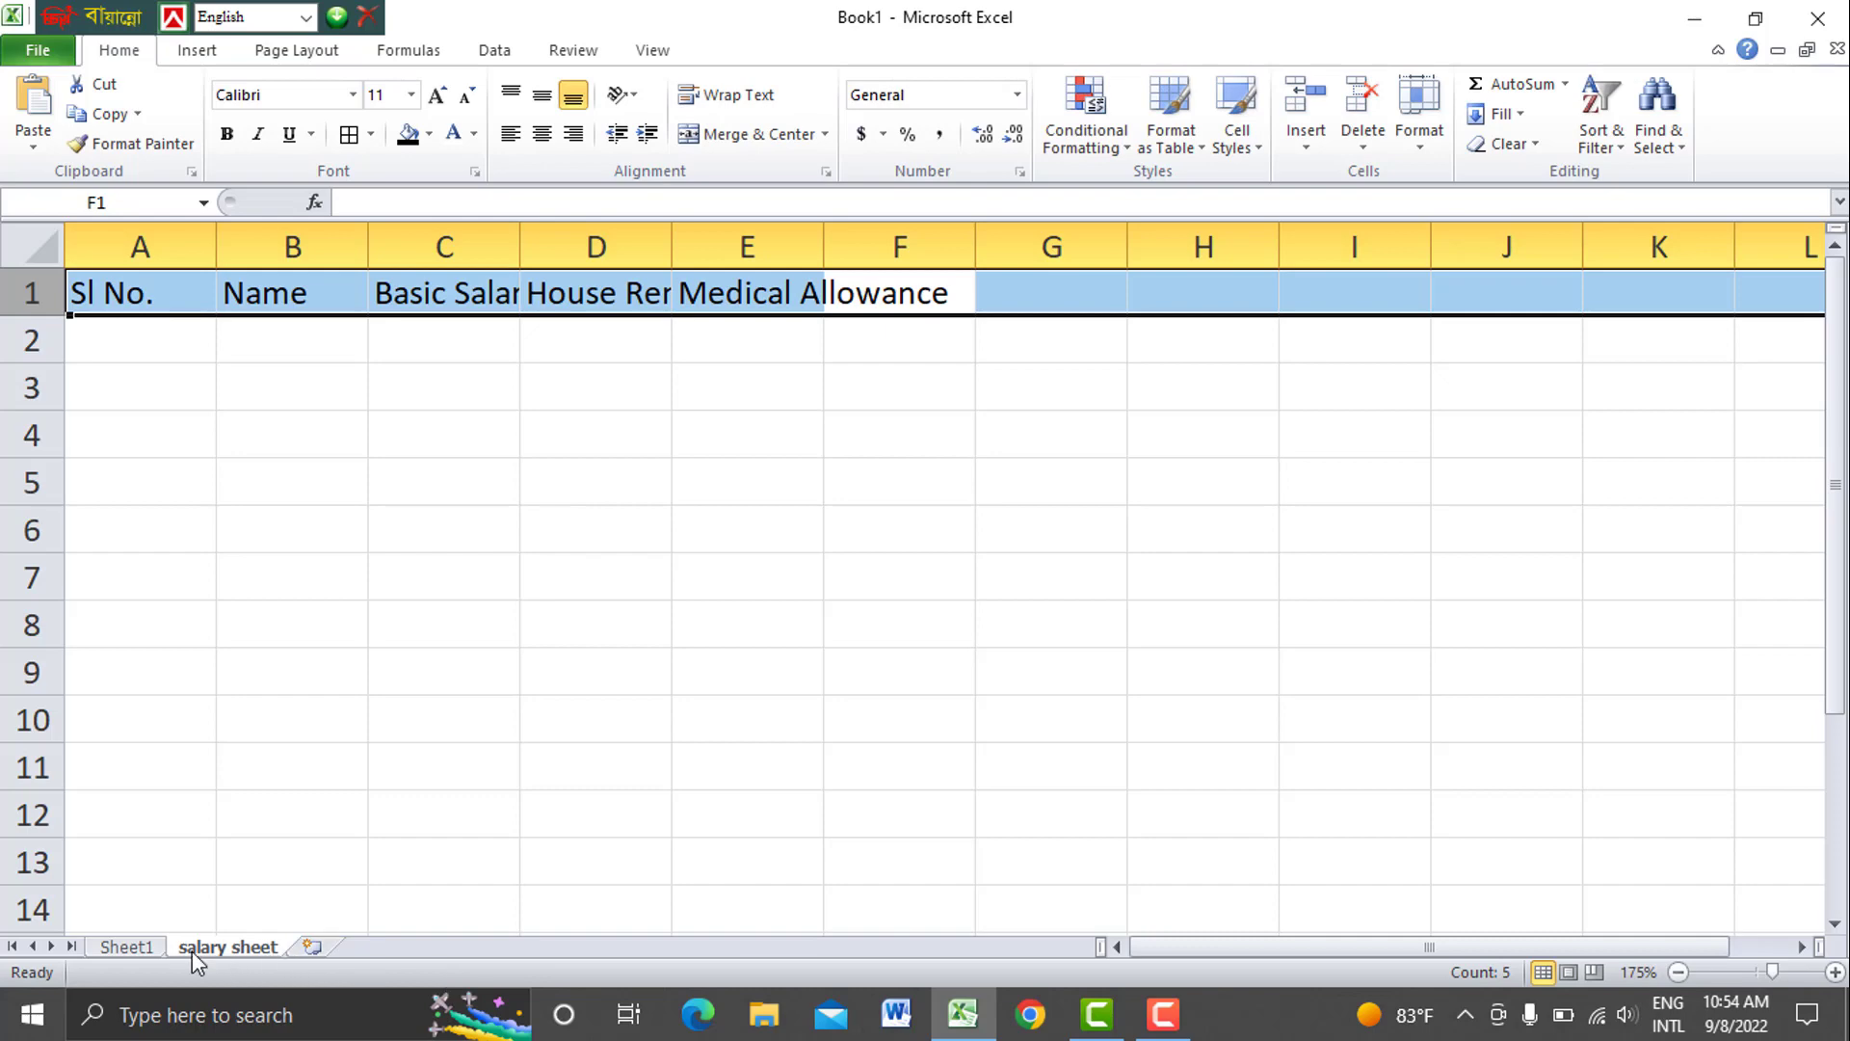
Check the last heading on Sheet1 and enter "Total Salary" in cell F1 of the salary sheet
left_click(123, 948)
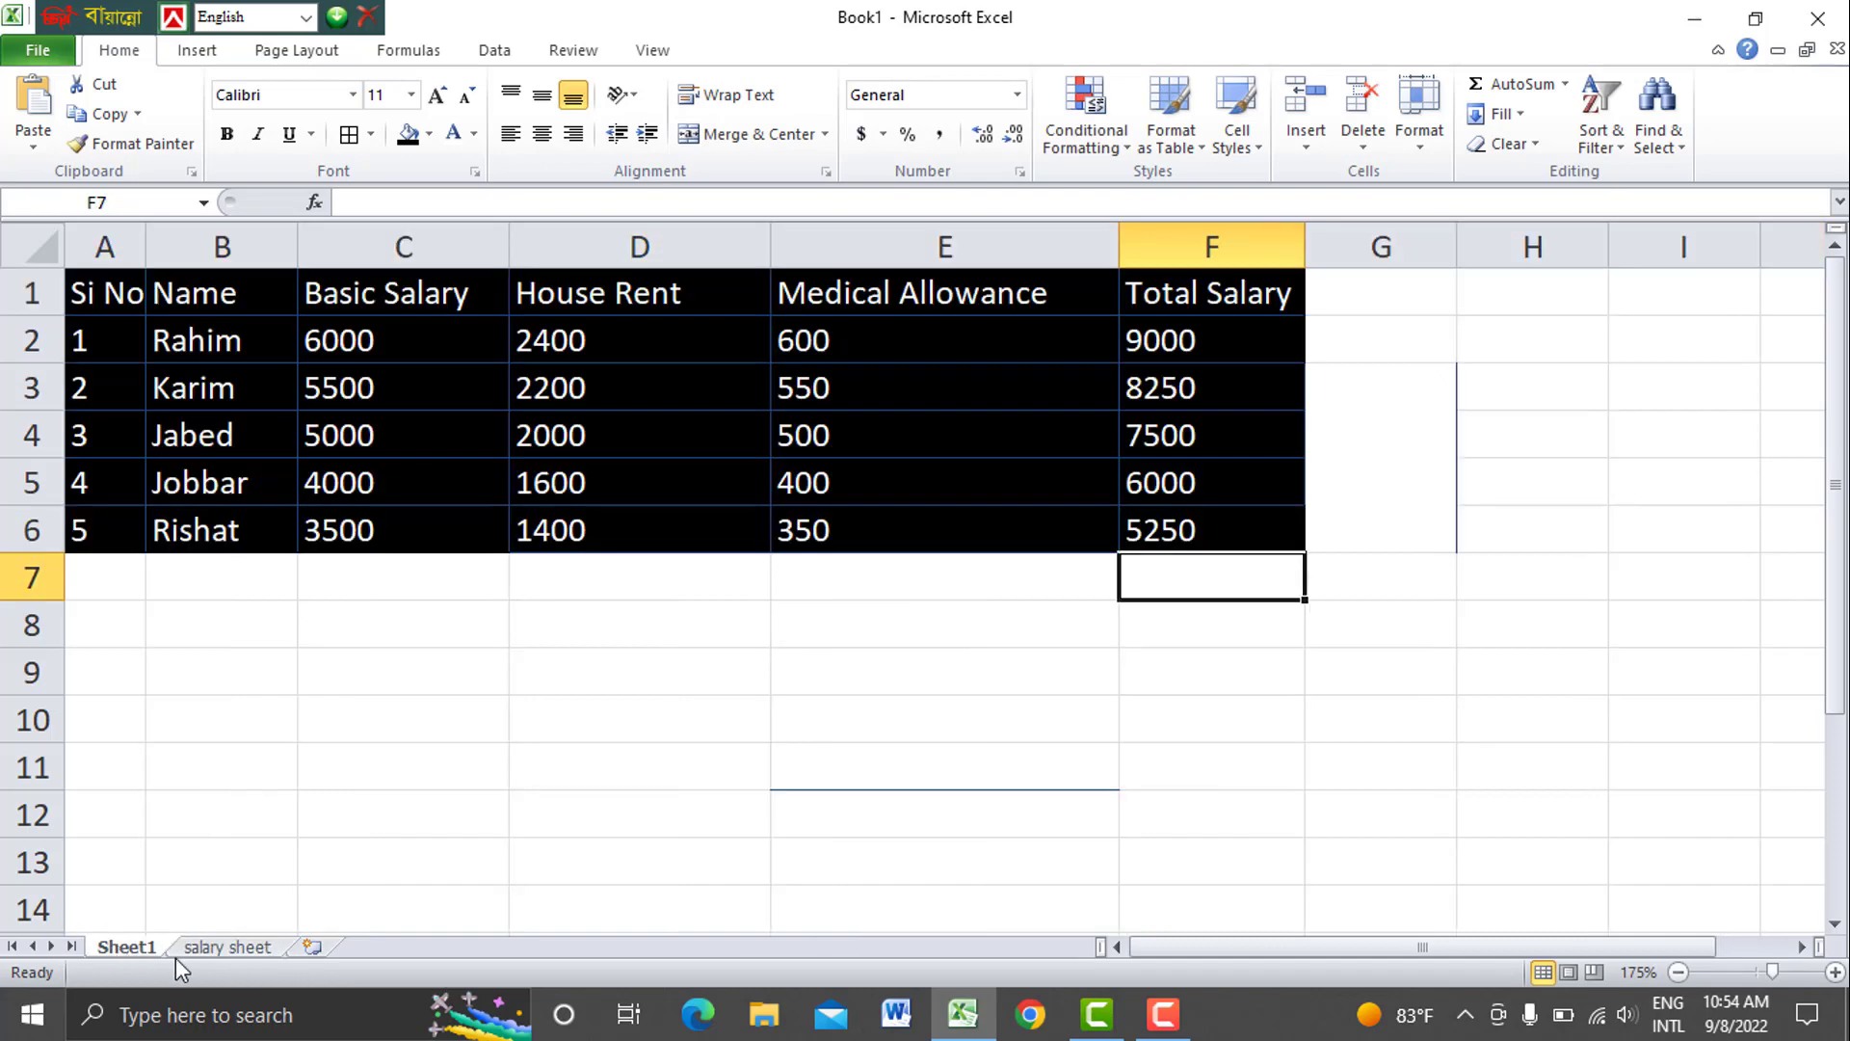
left_click(231, 949)
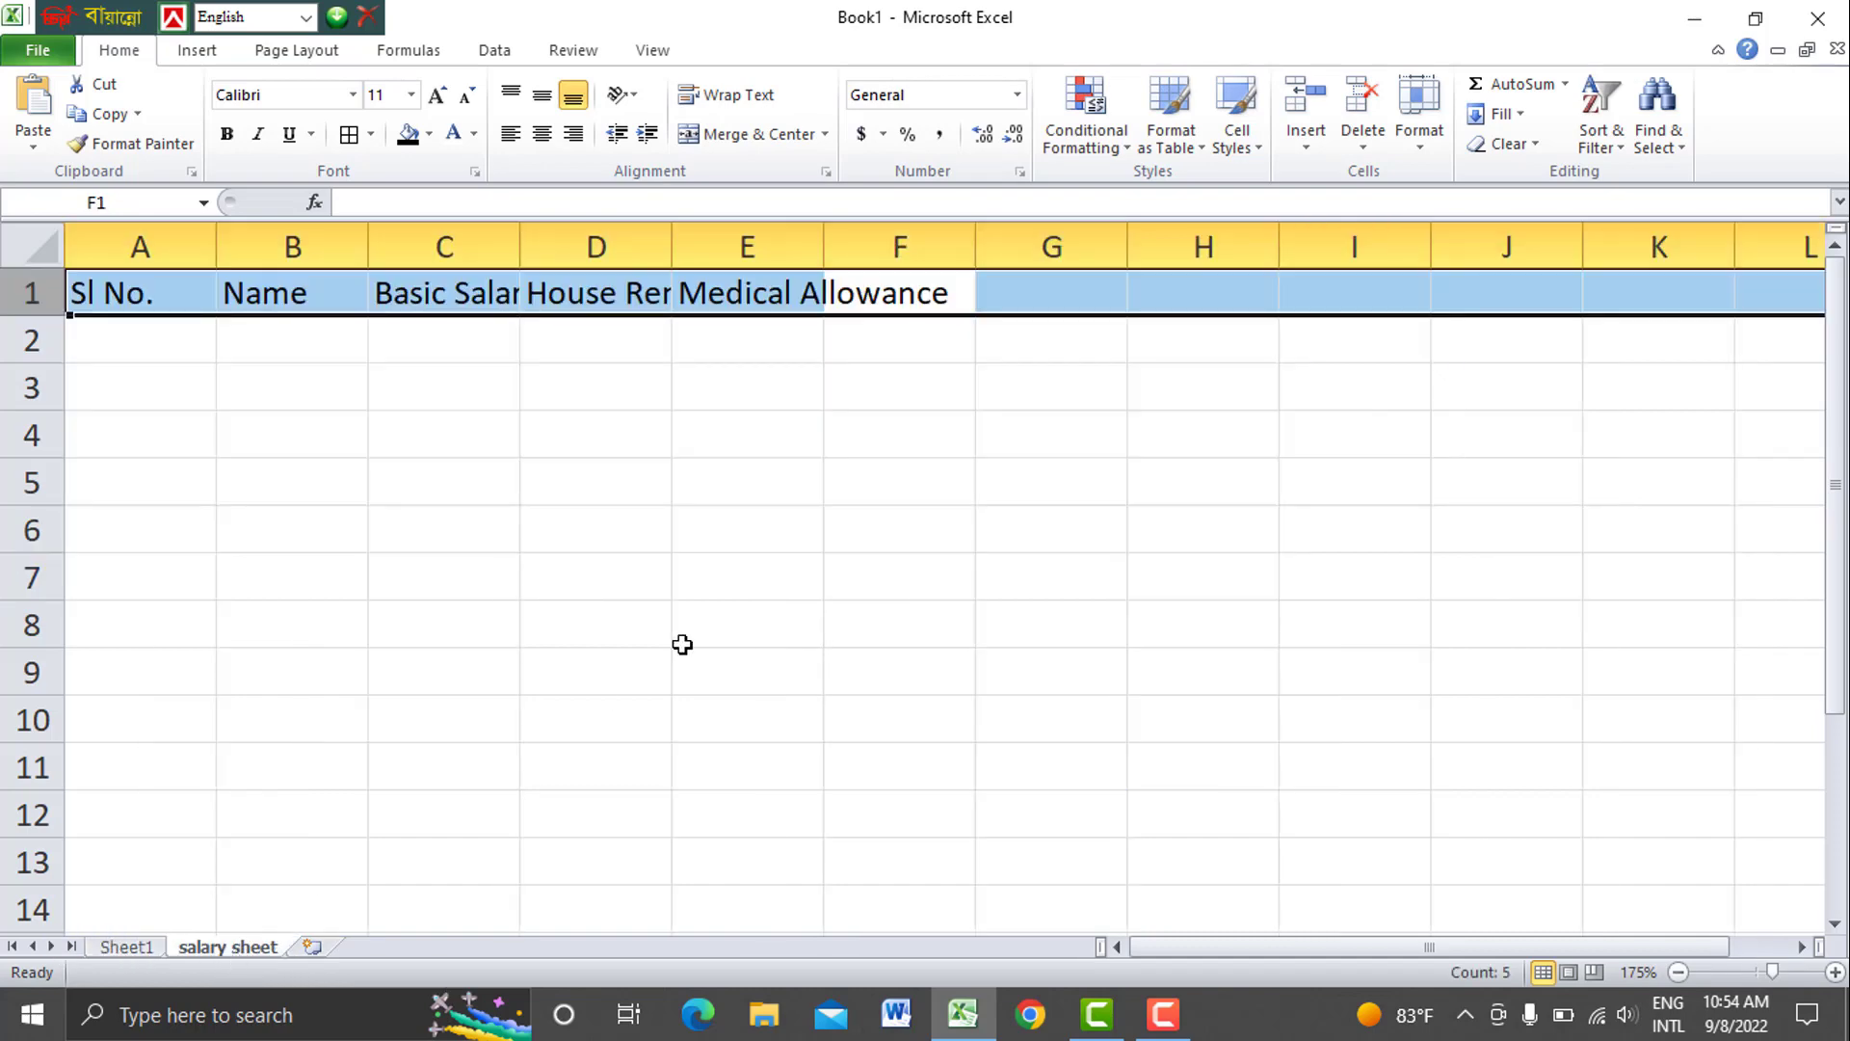
type("Total")
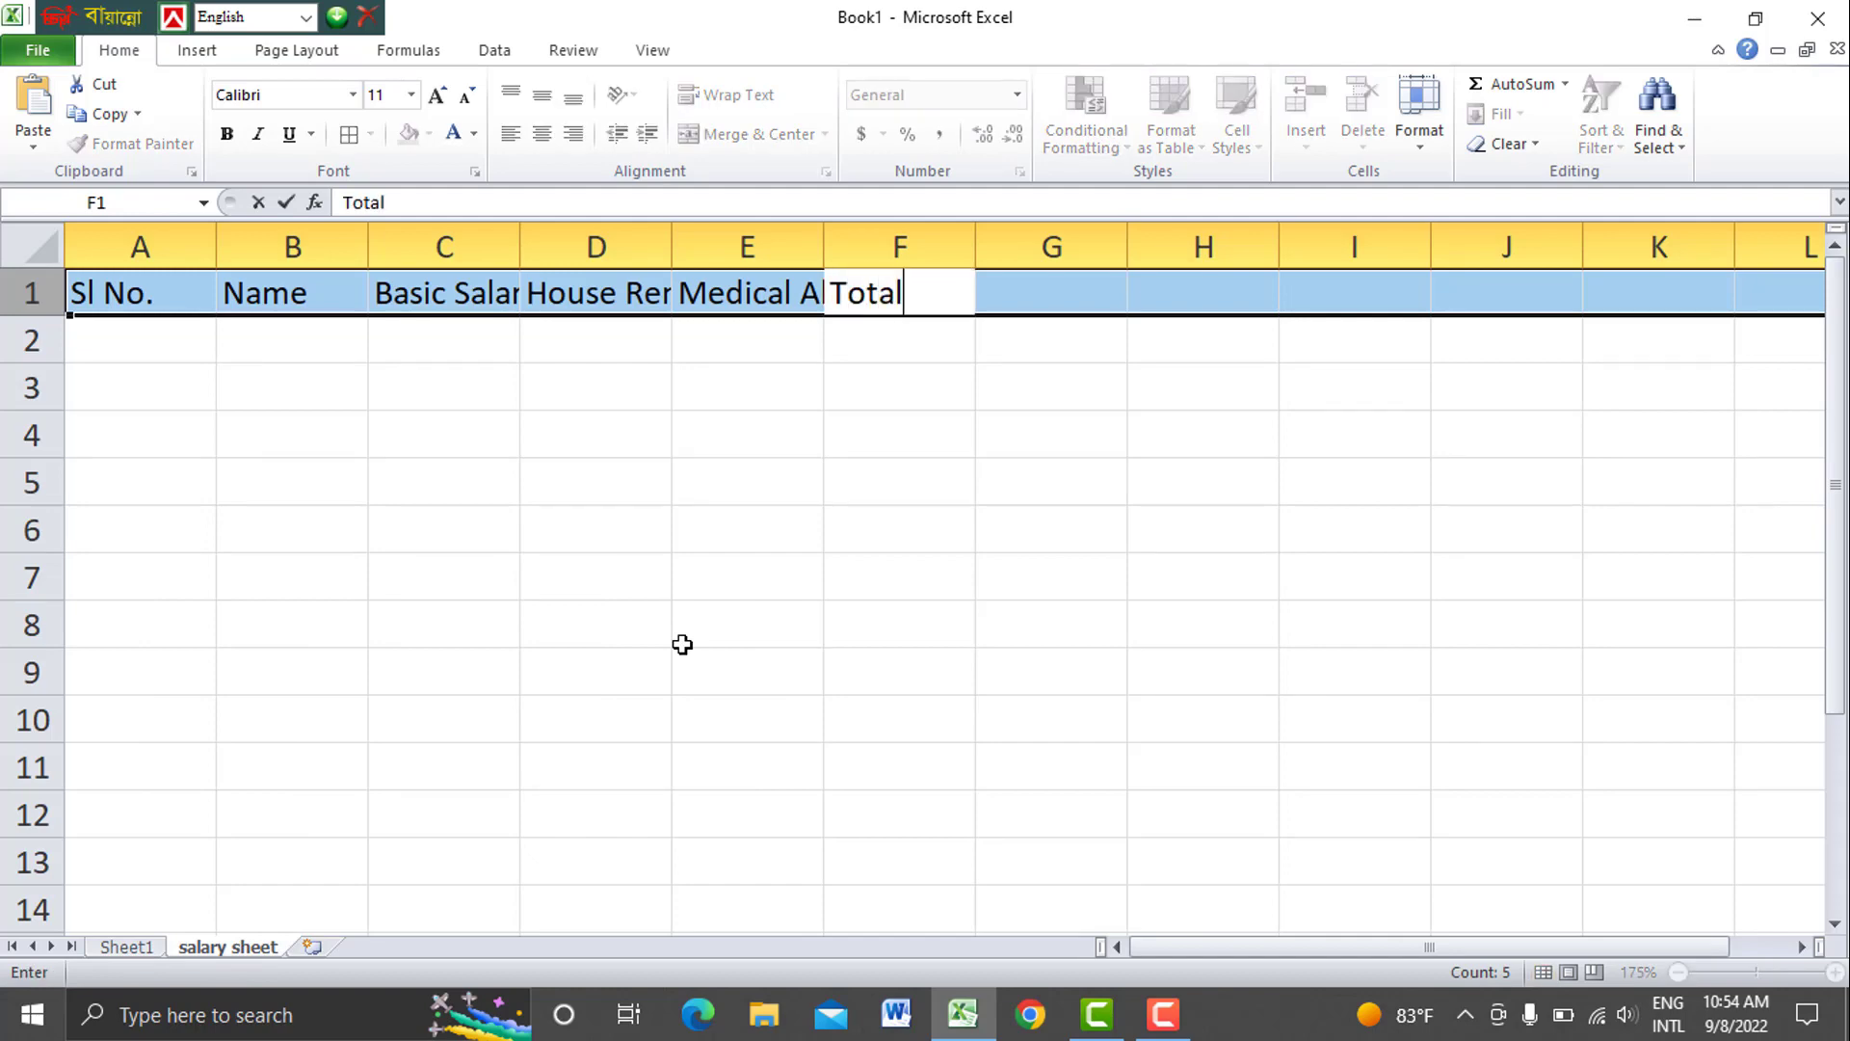
type(" Salary")
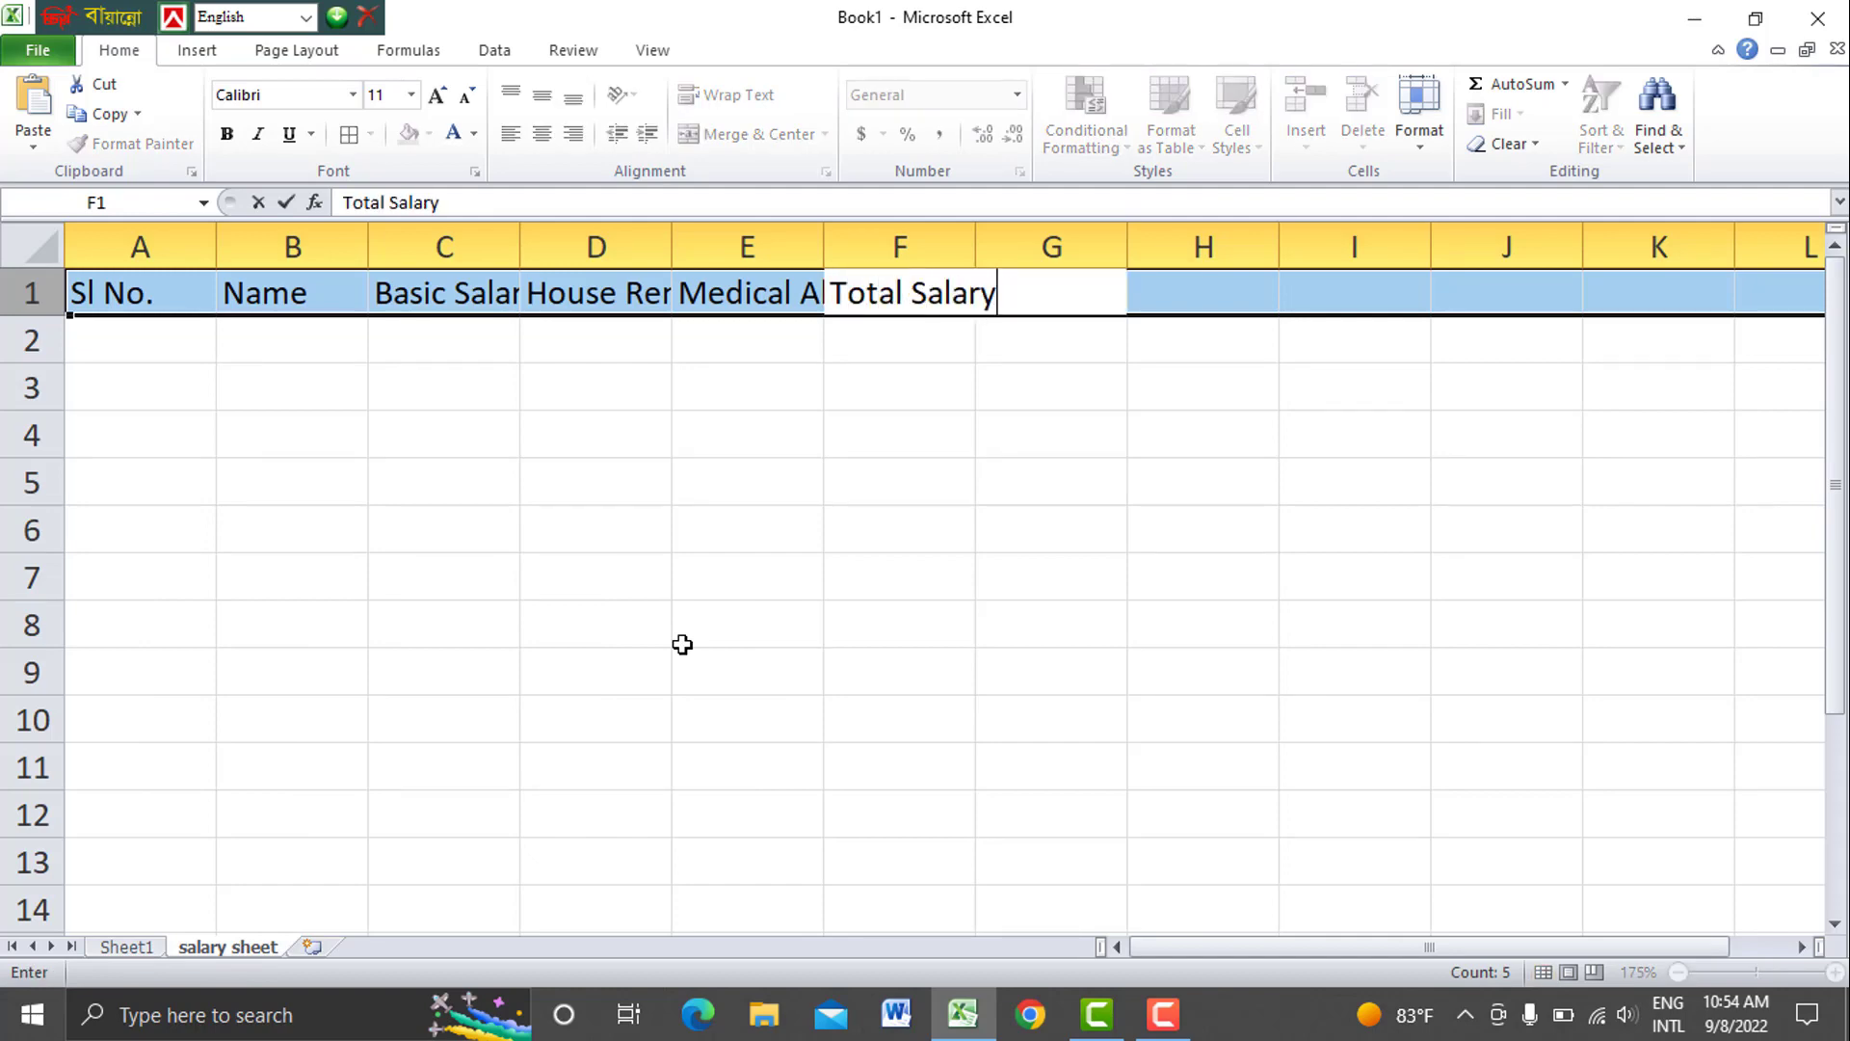
left_click(816, 583)
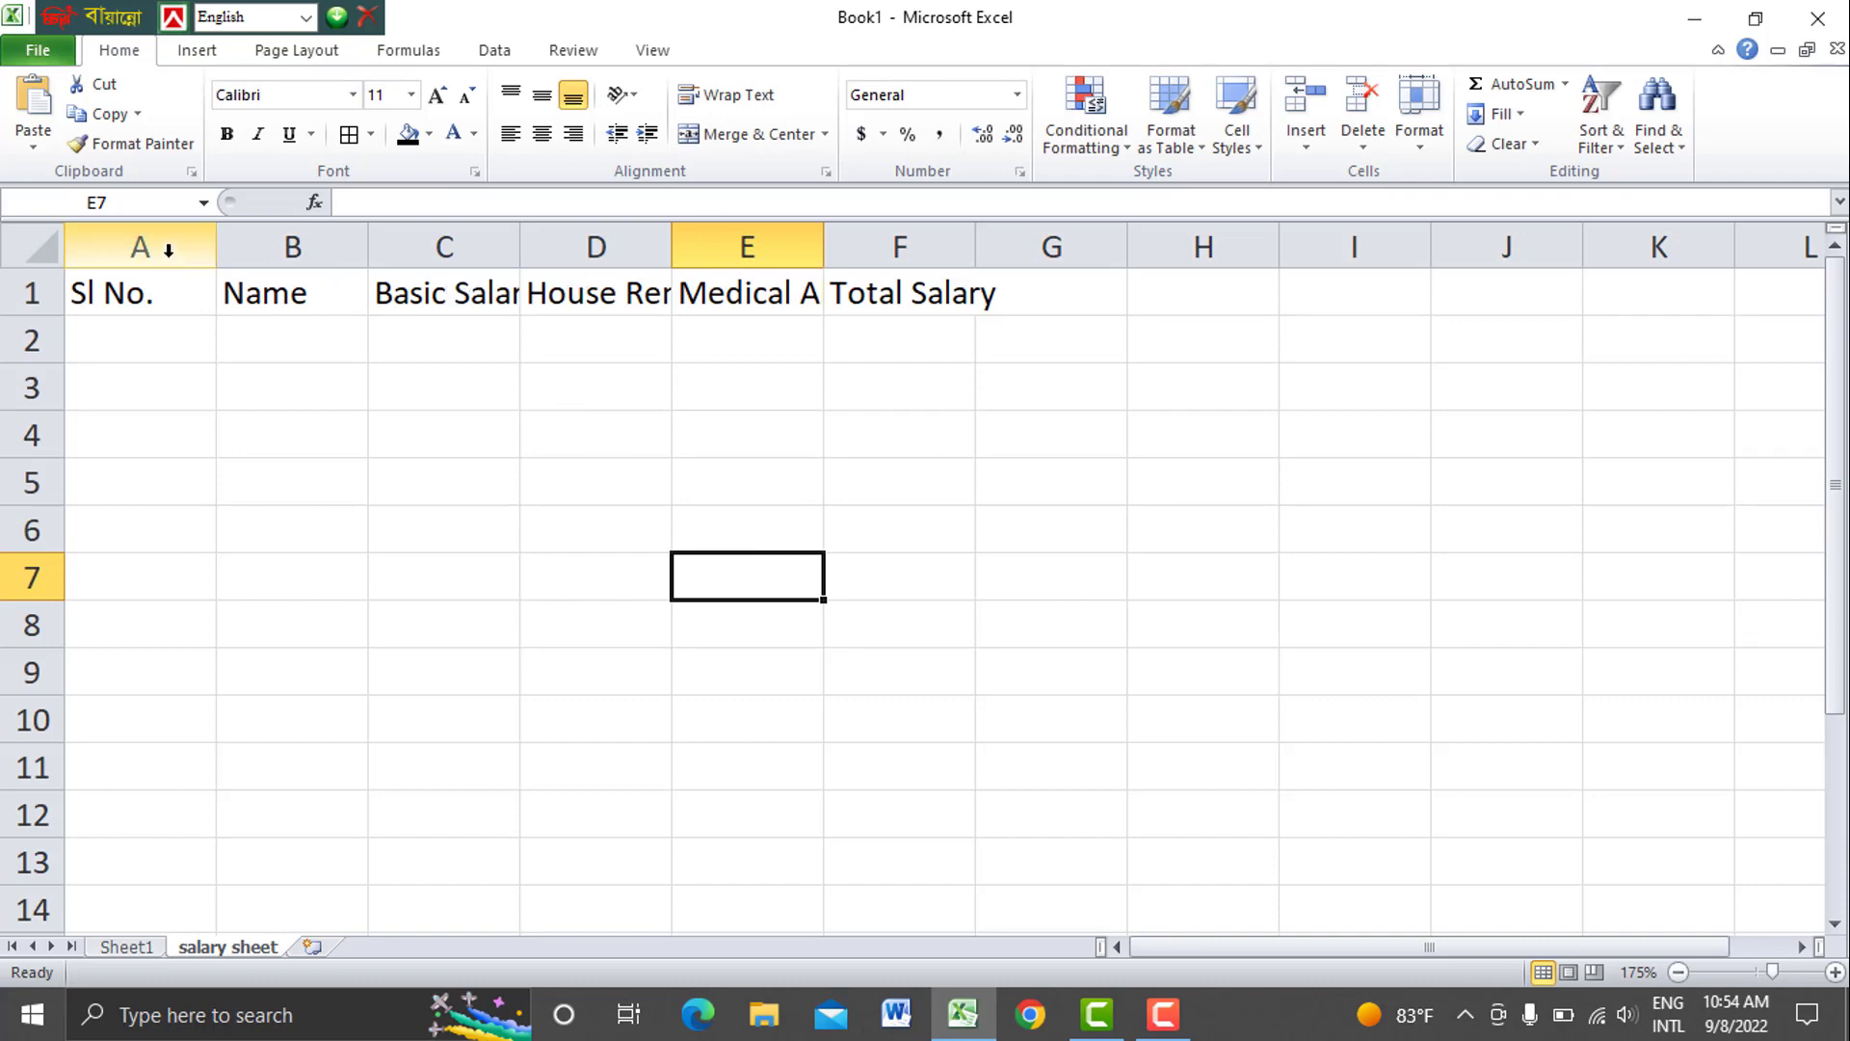
Narrow column A to fit the "Sl No." heading and widen column B slightly
left_click(169, 249)
left_click_drag(214, 249, 154, 250)
left_click(234, 247)
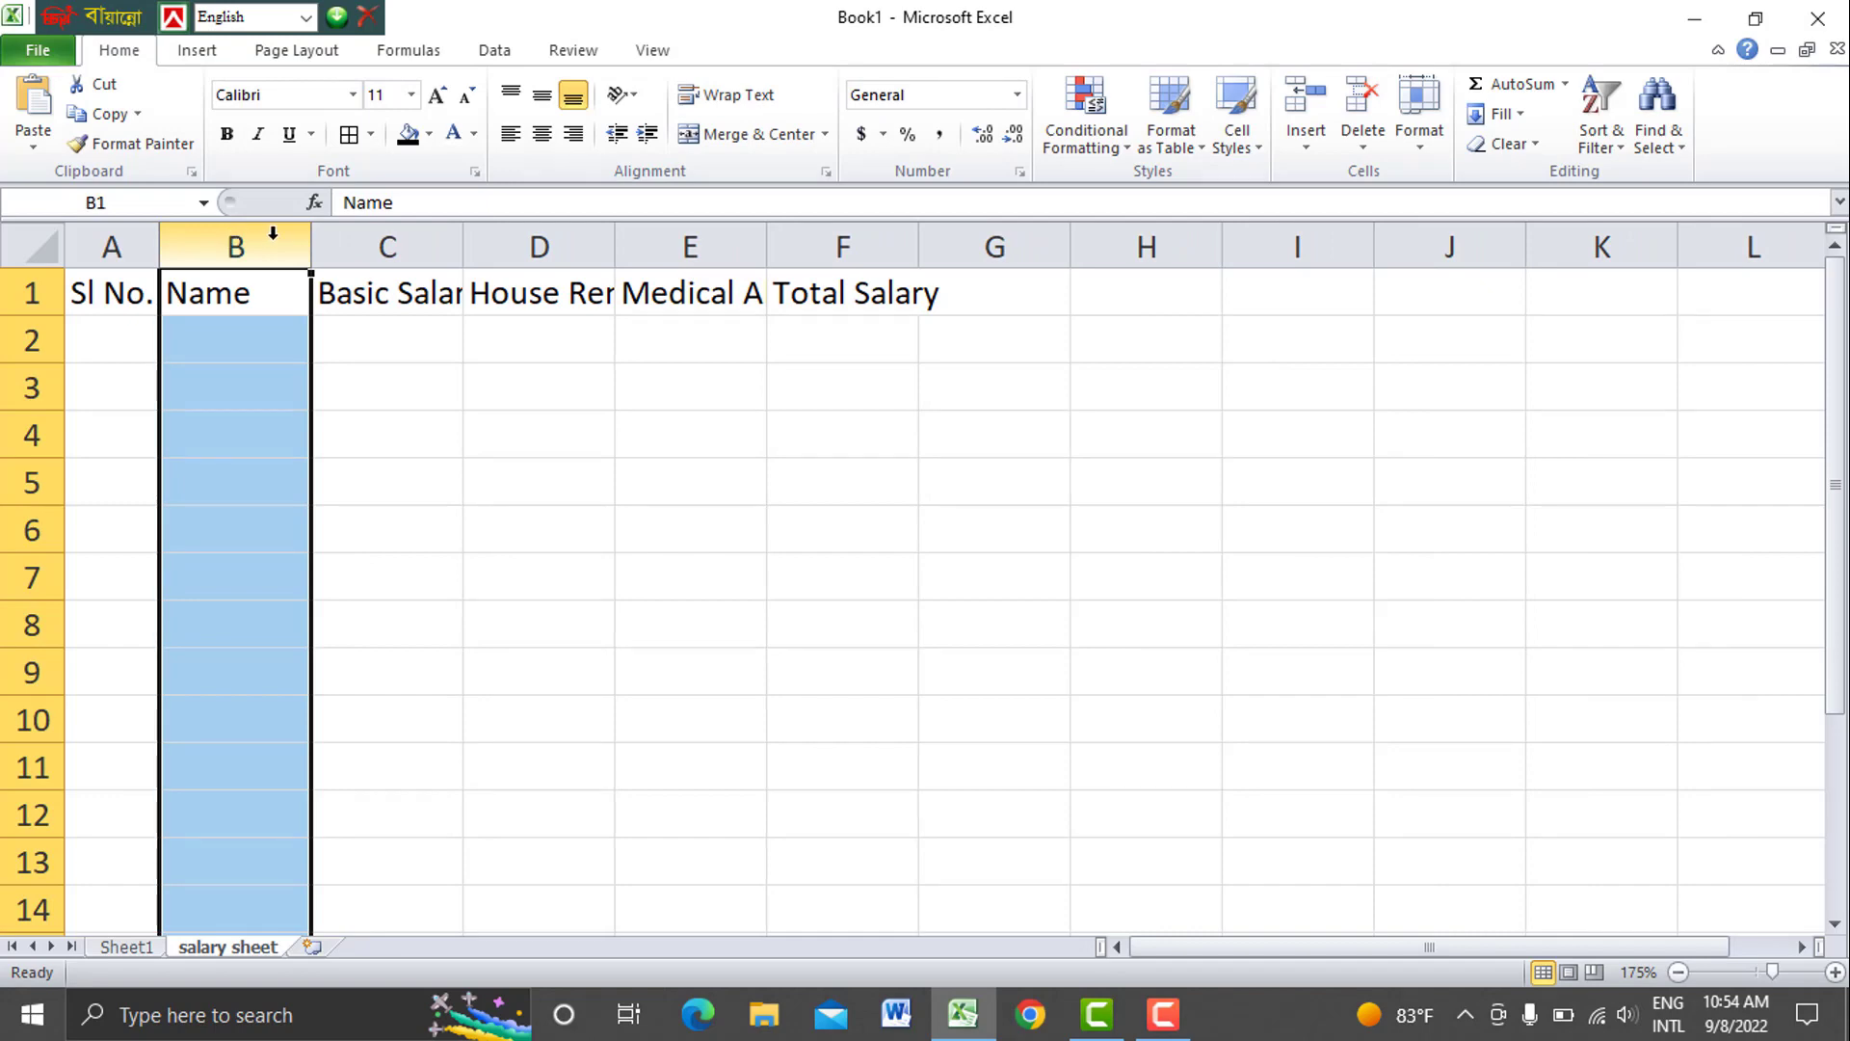
left_click_drag(310, 238, 327, 238)
Widen columns C, D and E so the Basic Salary, House Rent and Medical Allowance headings fit
left_click(401, 248)
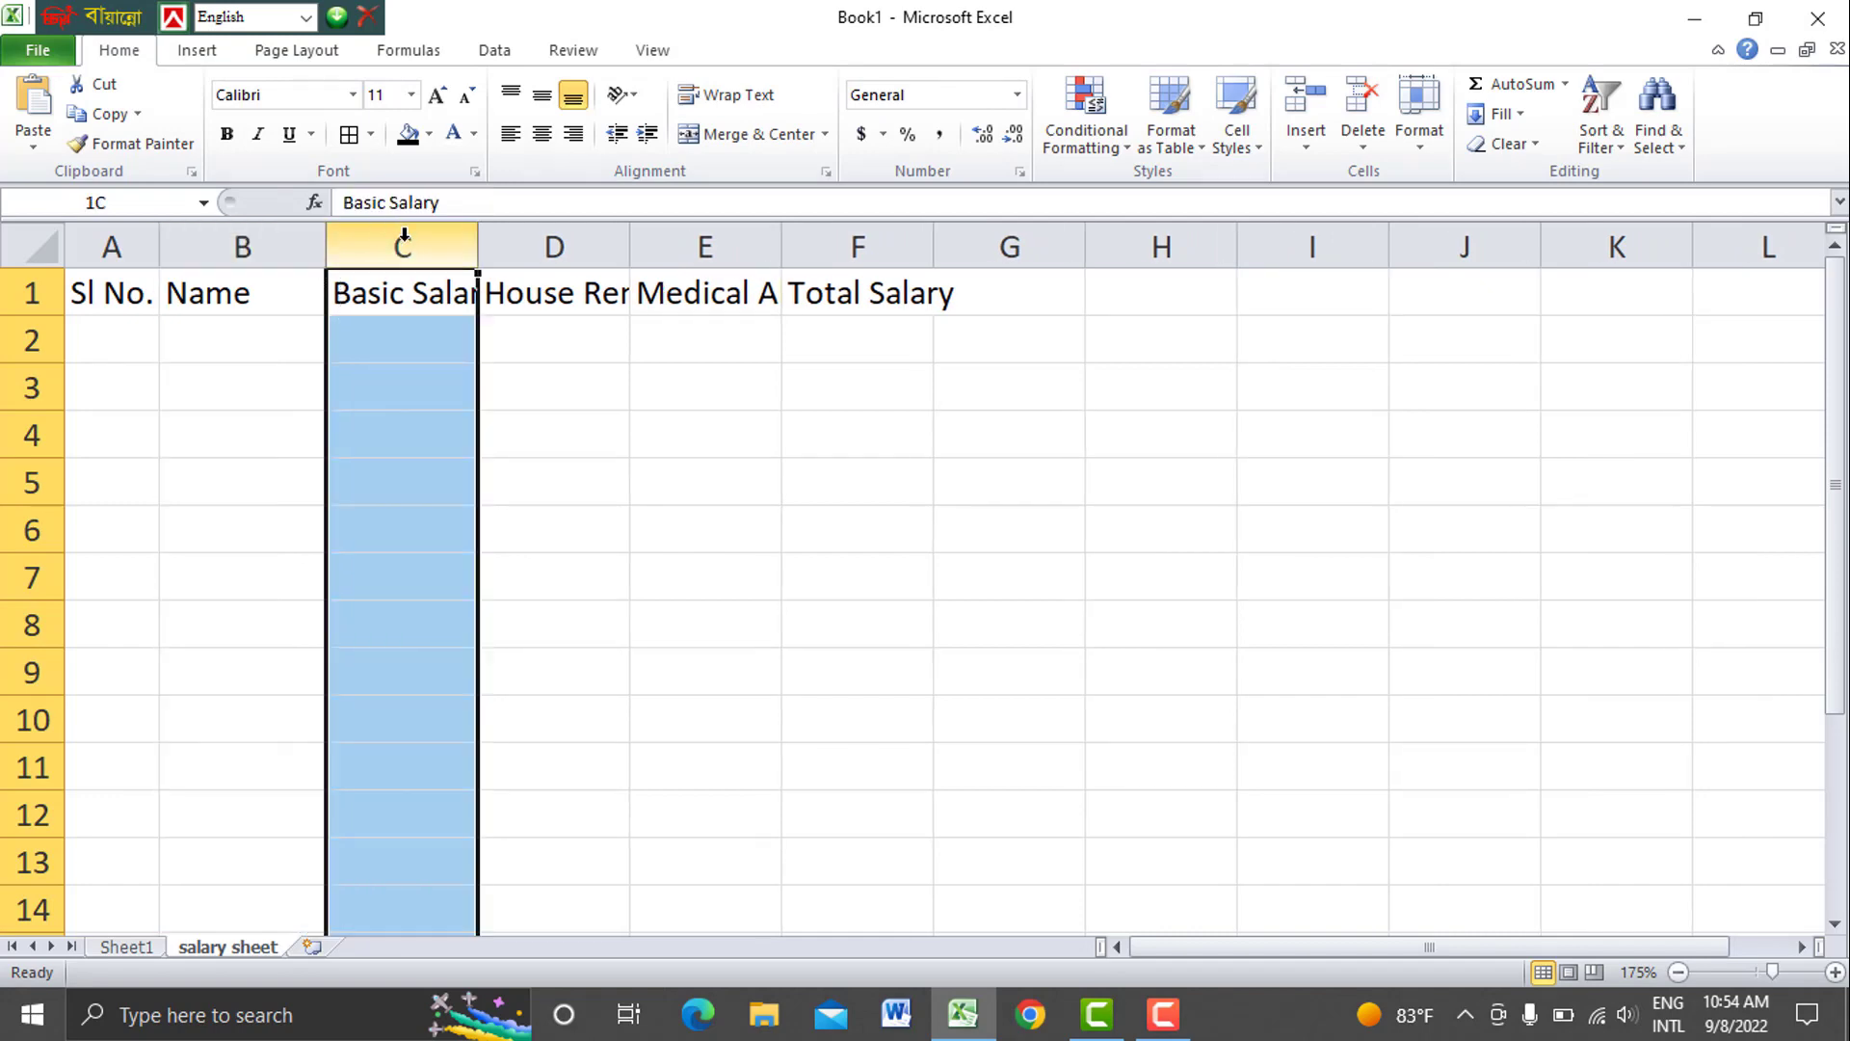
left_click_drag(479, 236, 544, 236)
left_click(601, 236)
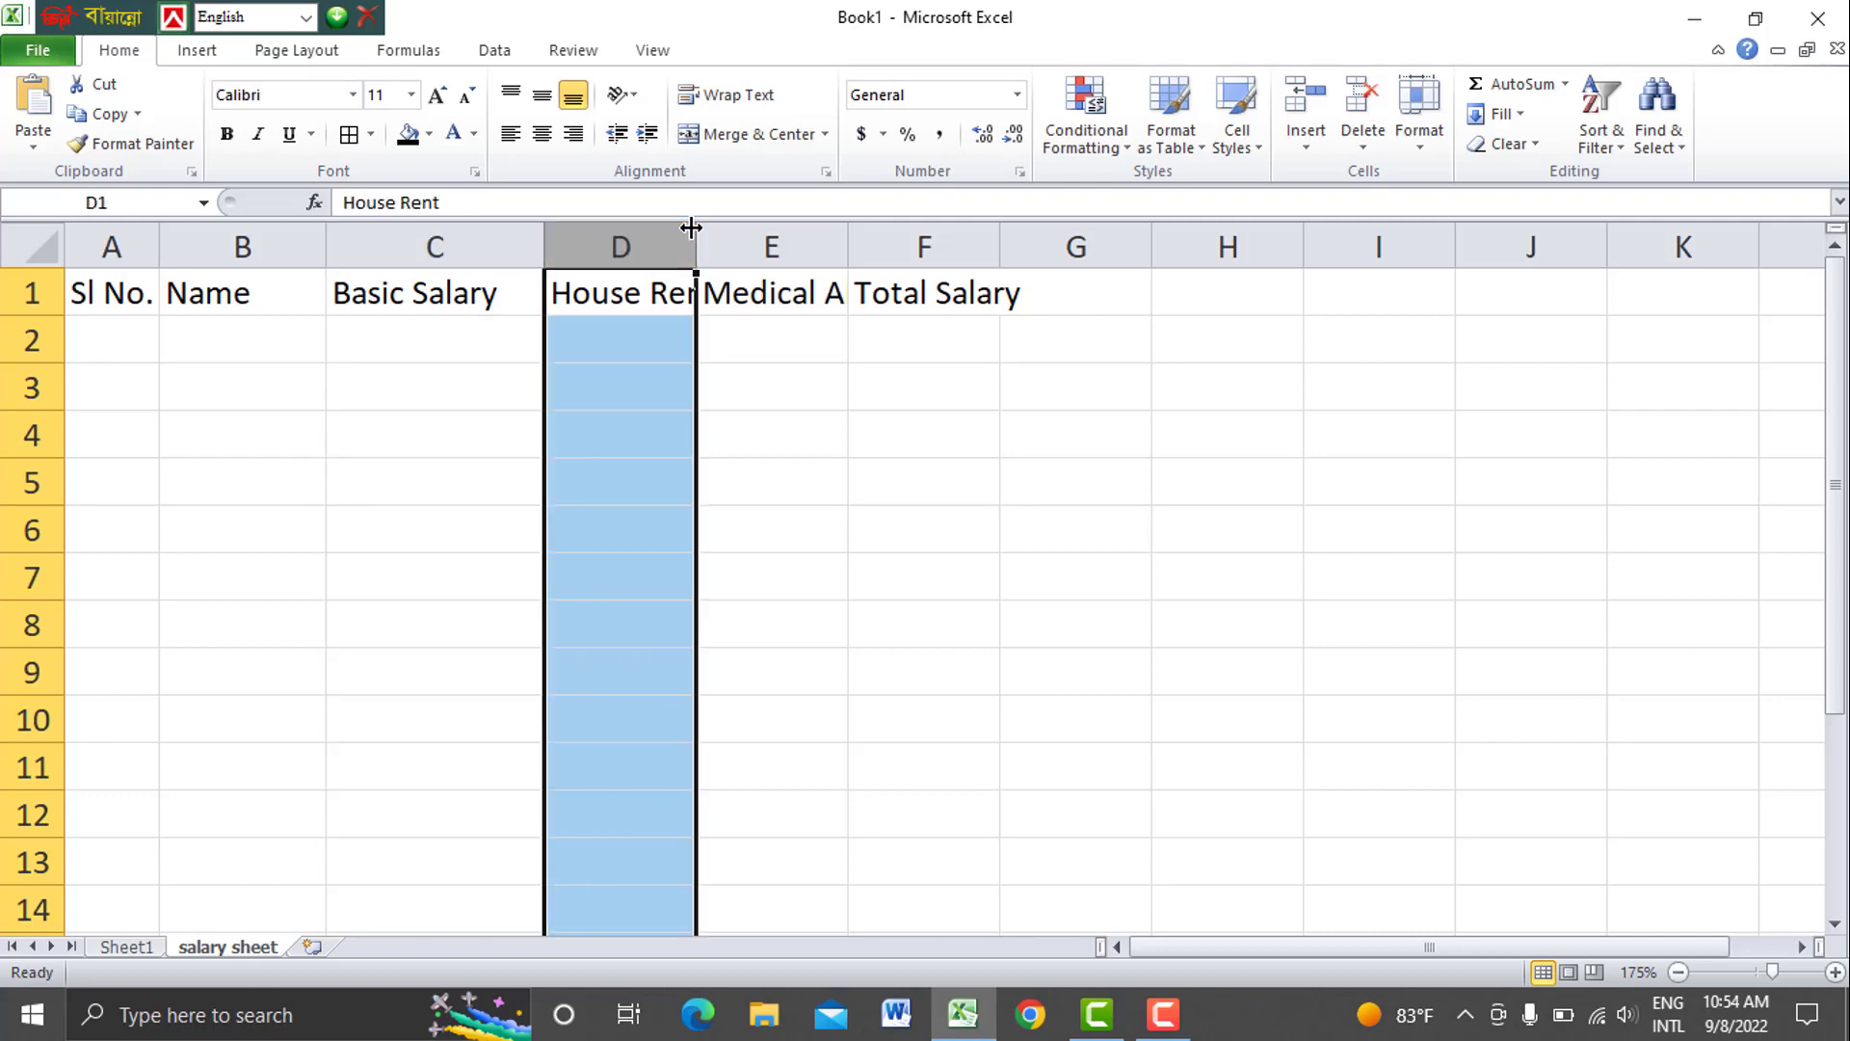
left_click_drag(695, 231, 797, 228)
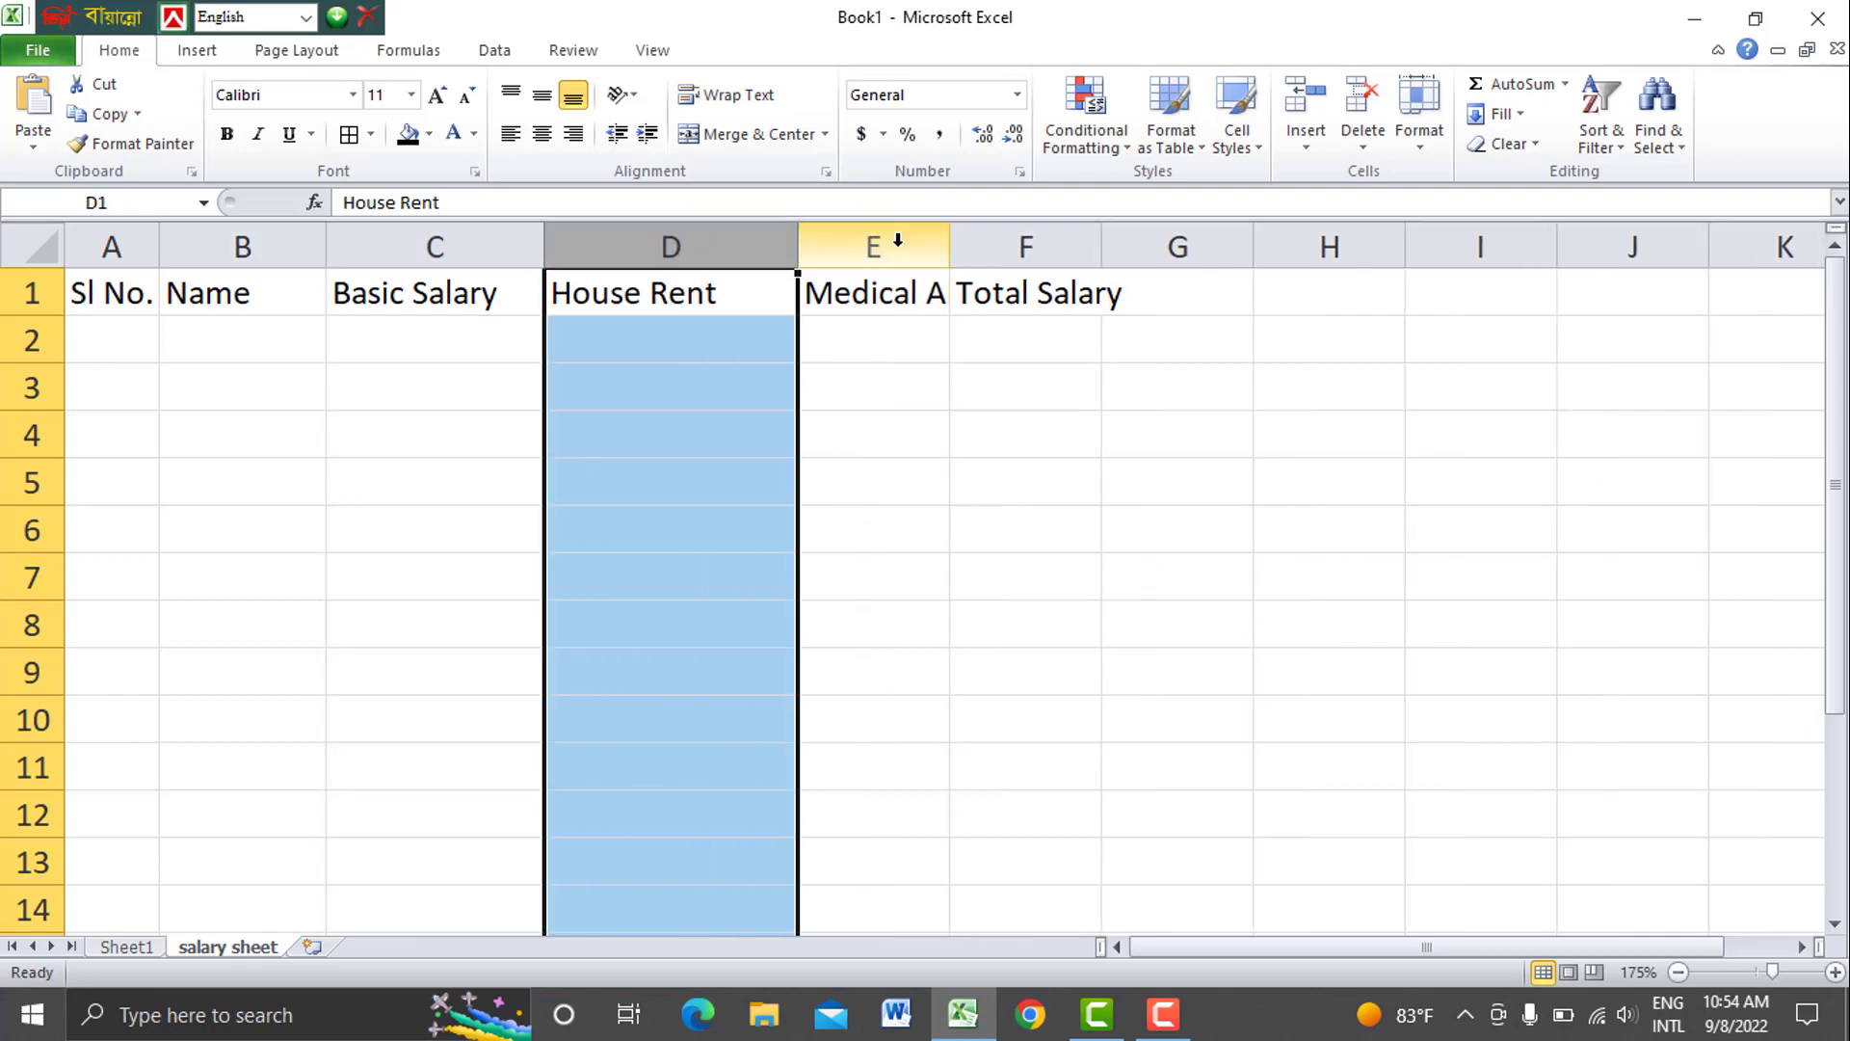
left_click(938, 240)
left_click_drag(952, 244, 1102, 260)
left_click(405, 413)
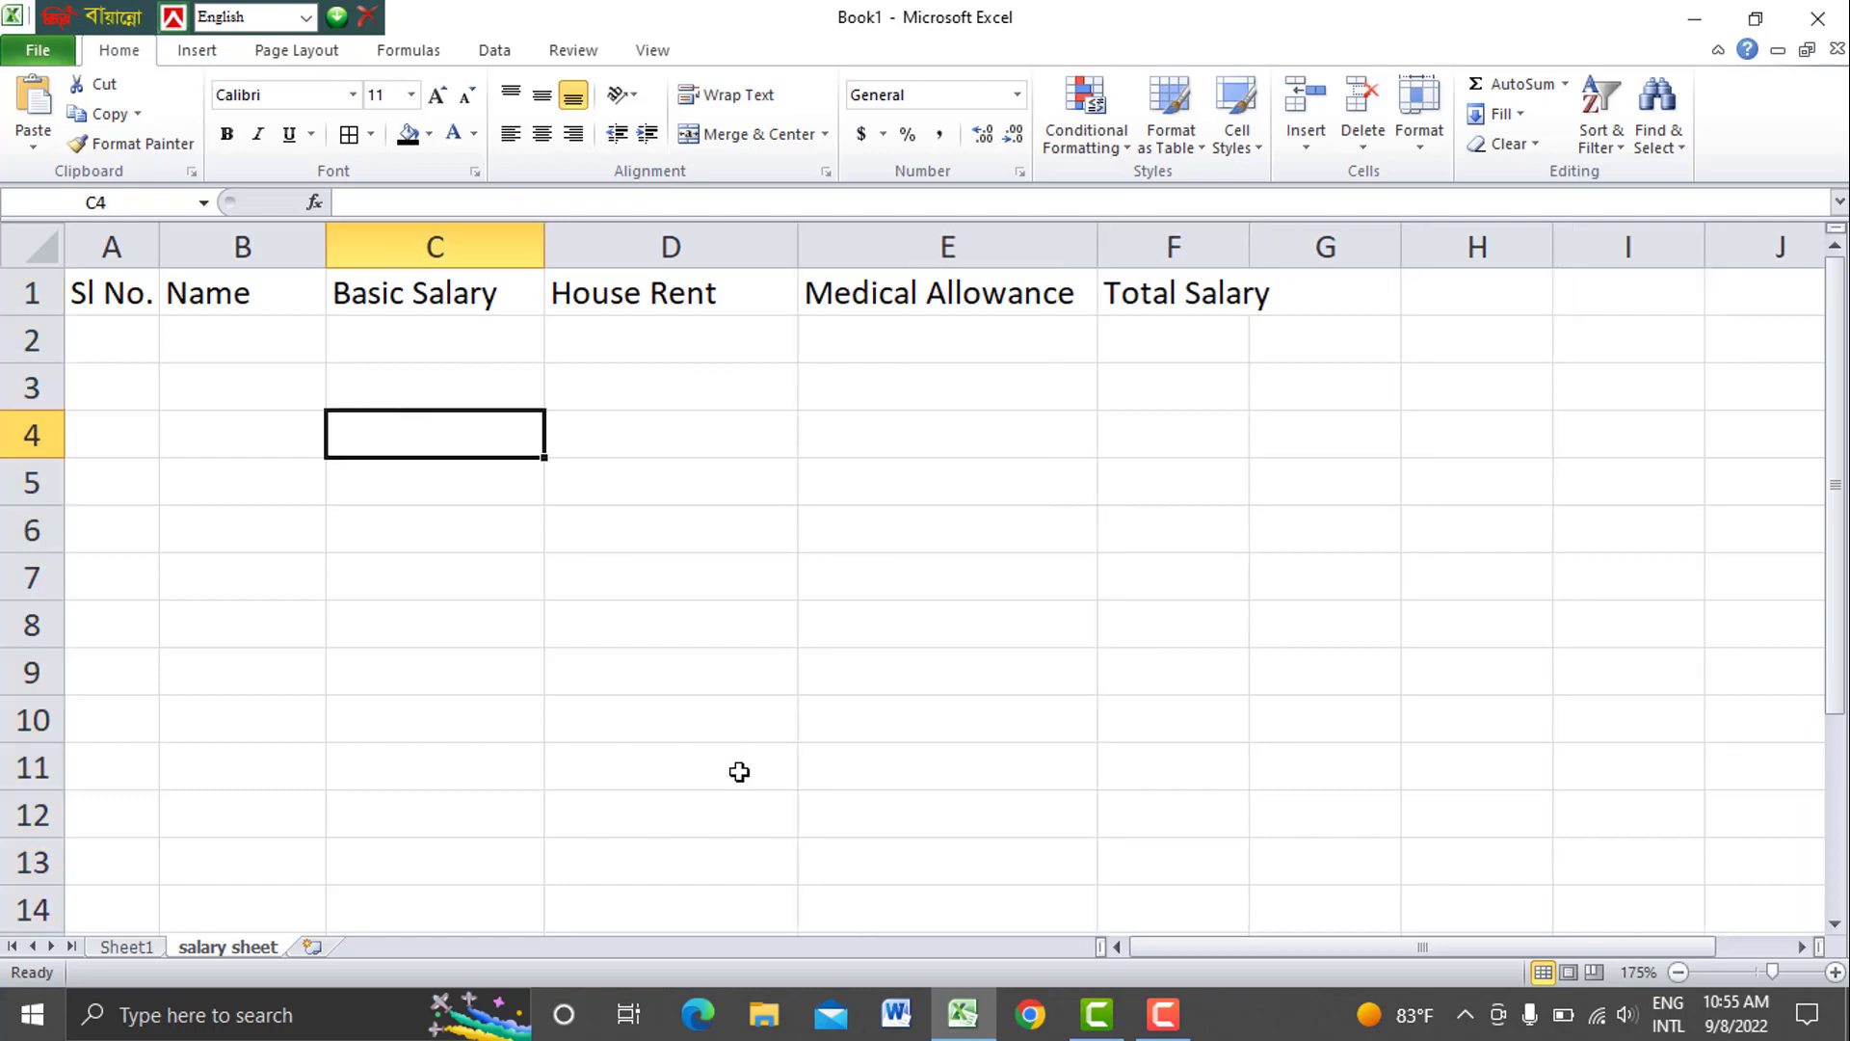
Check the employee names listed in the Name column on Sheet1 and return to the salary sheet
left_click(121, 947)
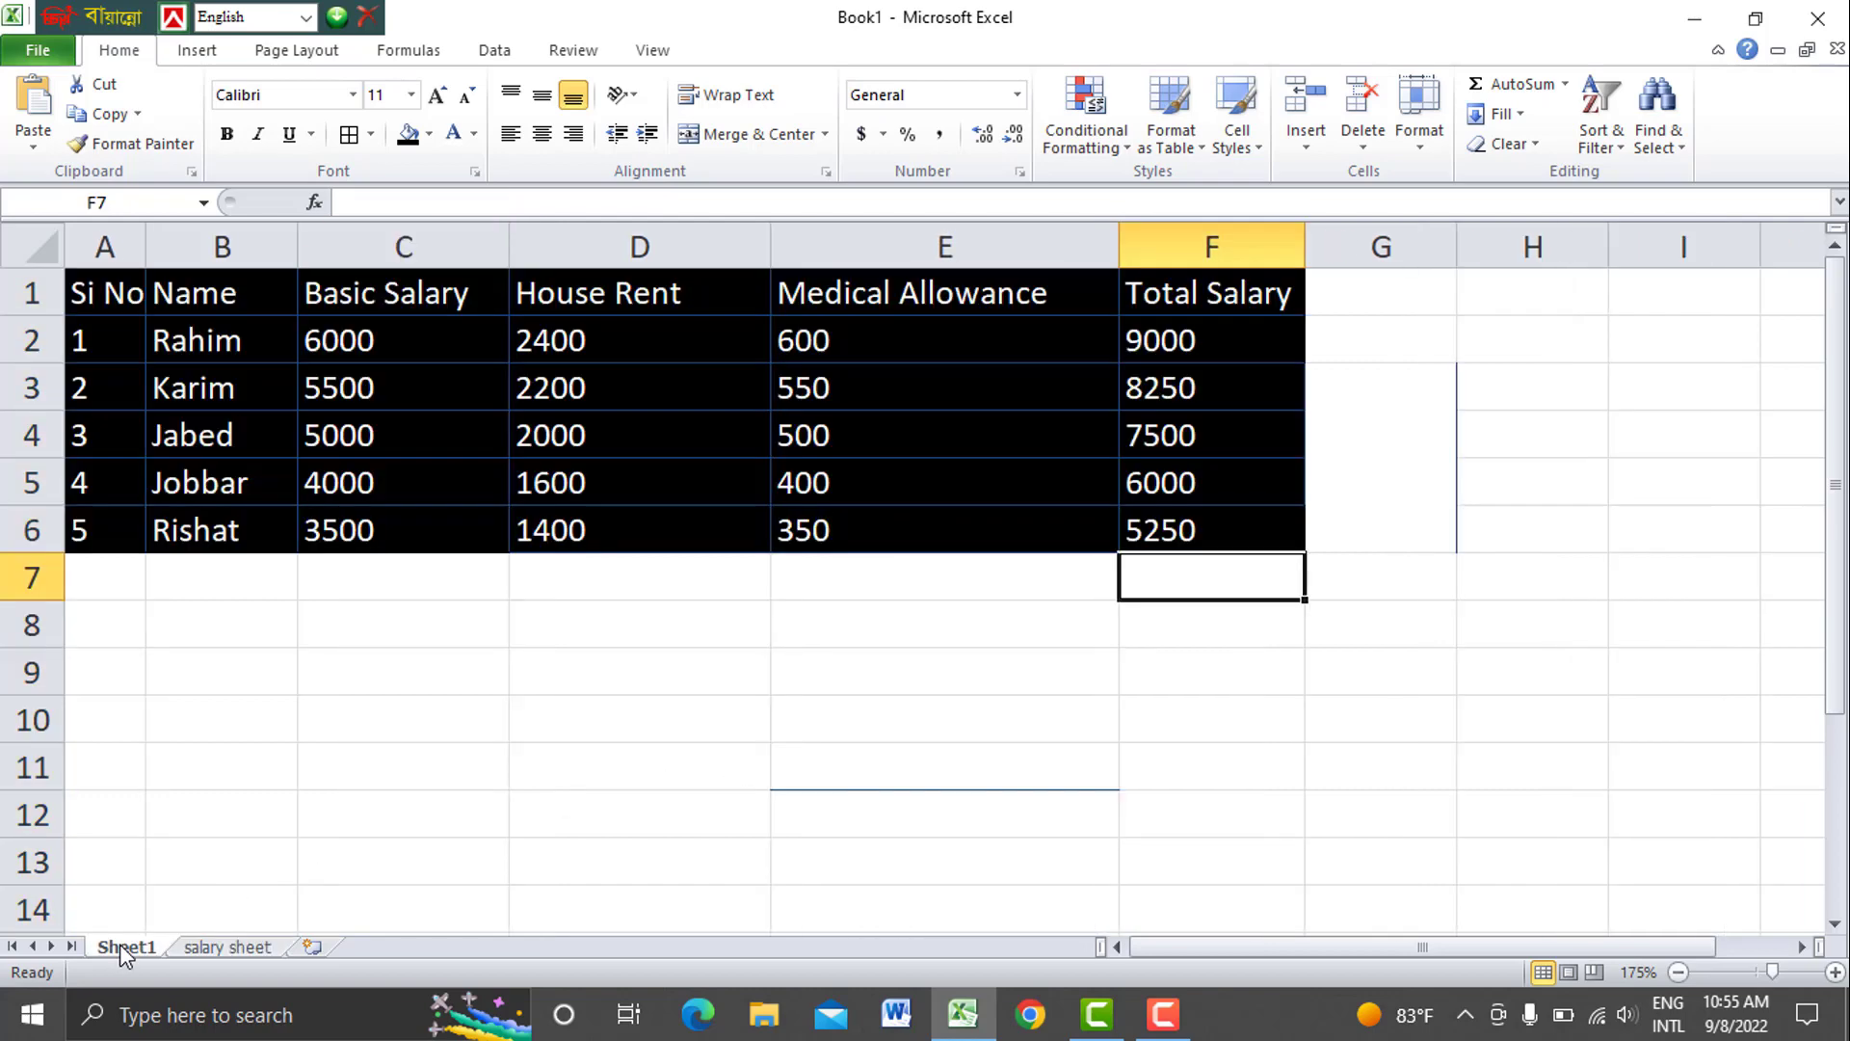
left_click(186, 340)
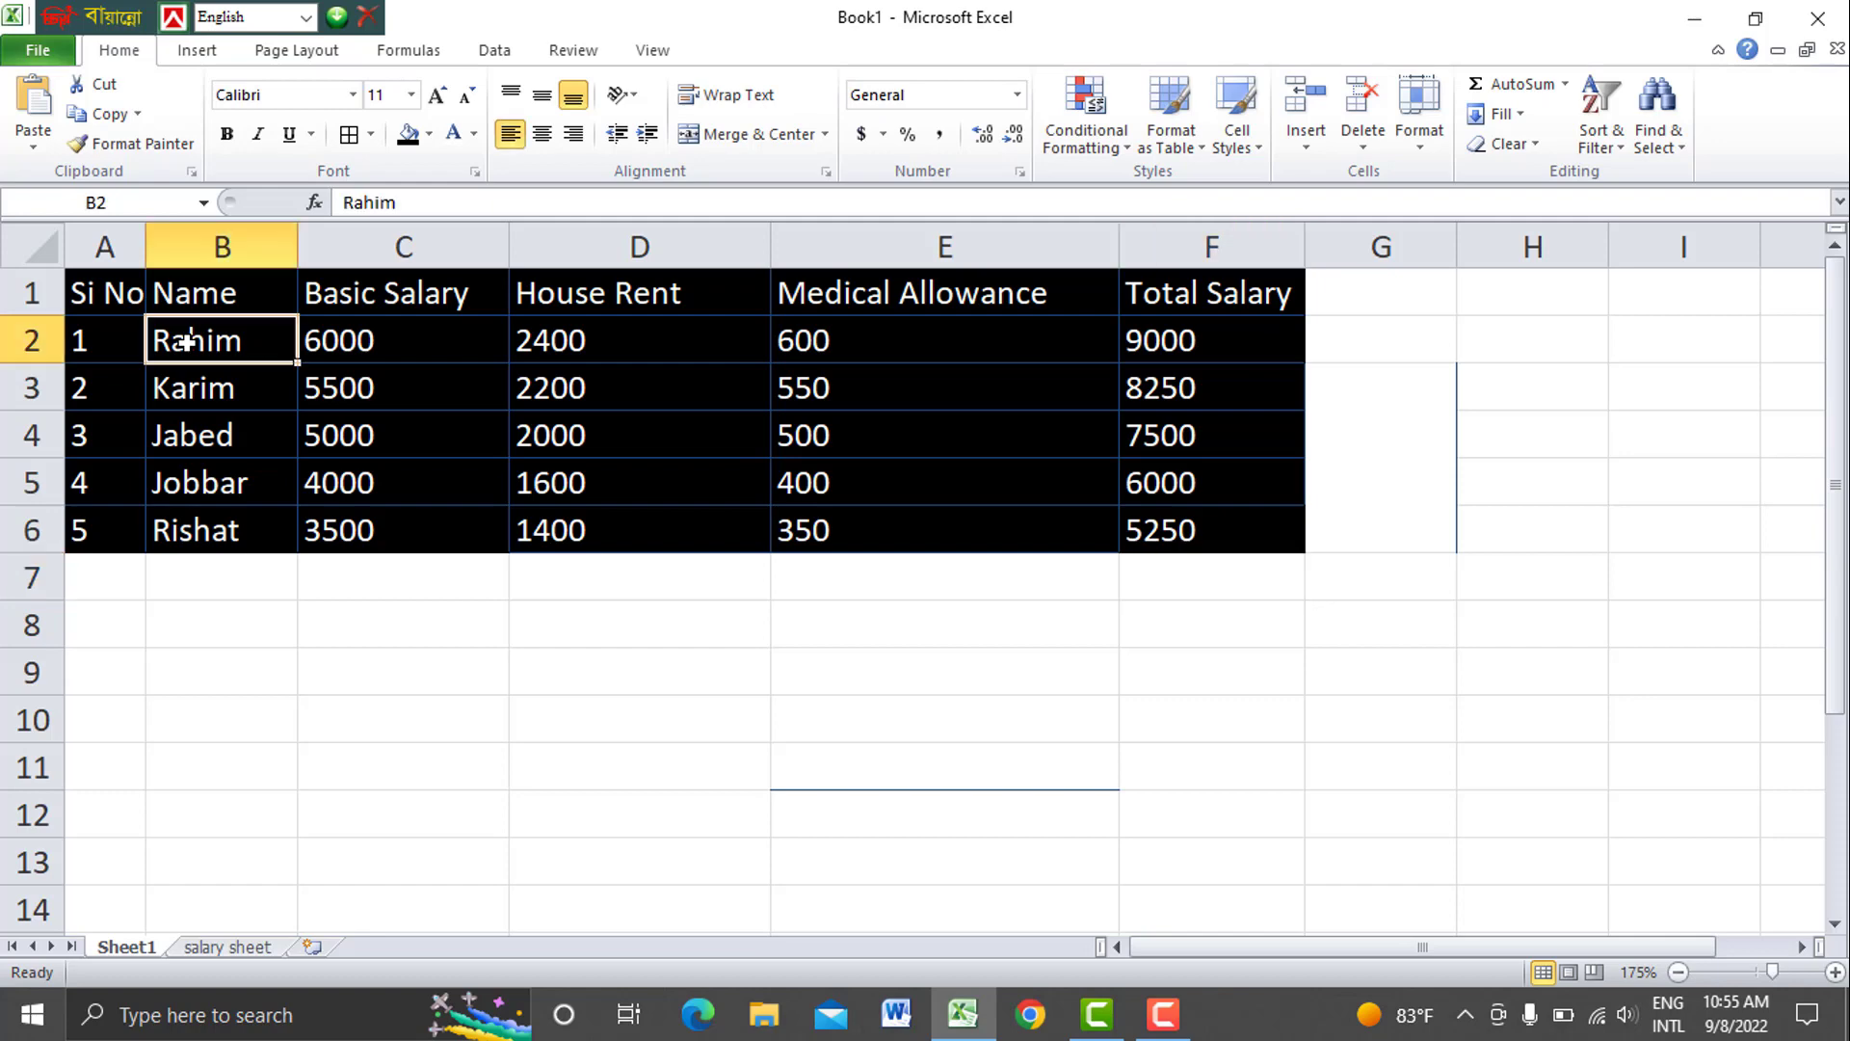
left_click(208, 440)
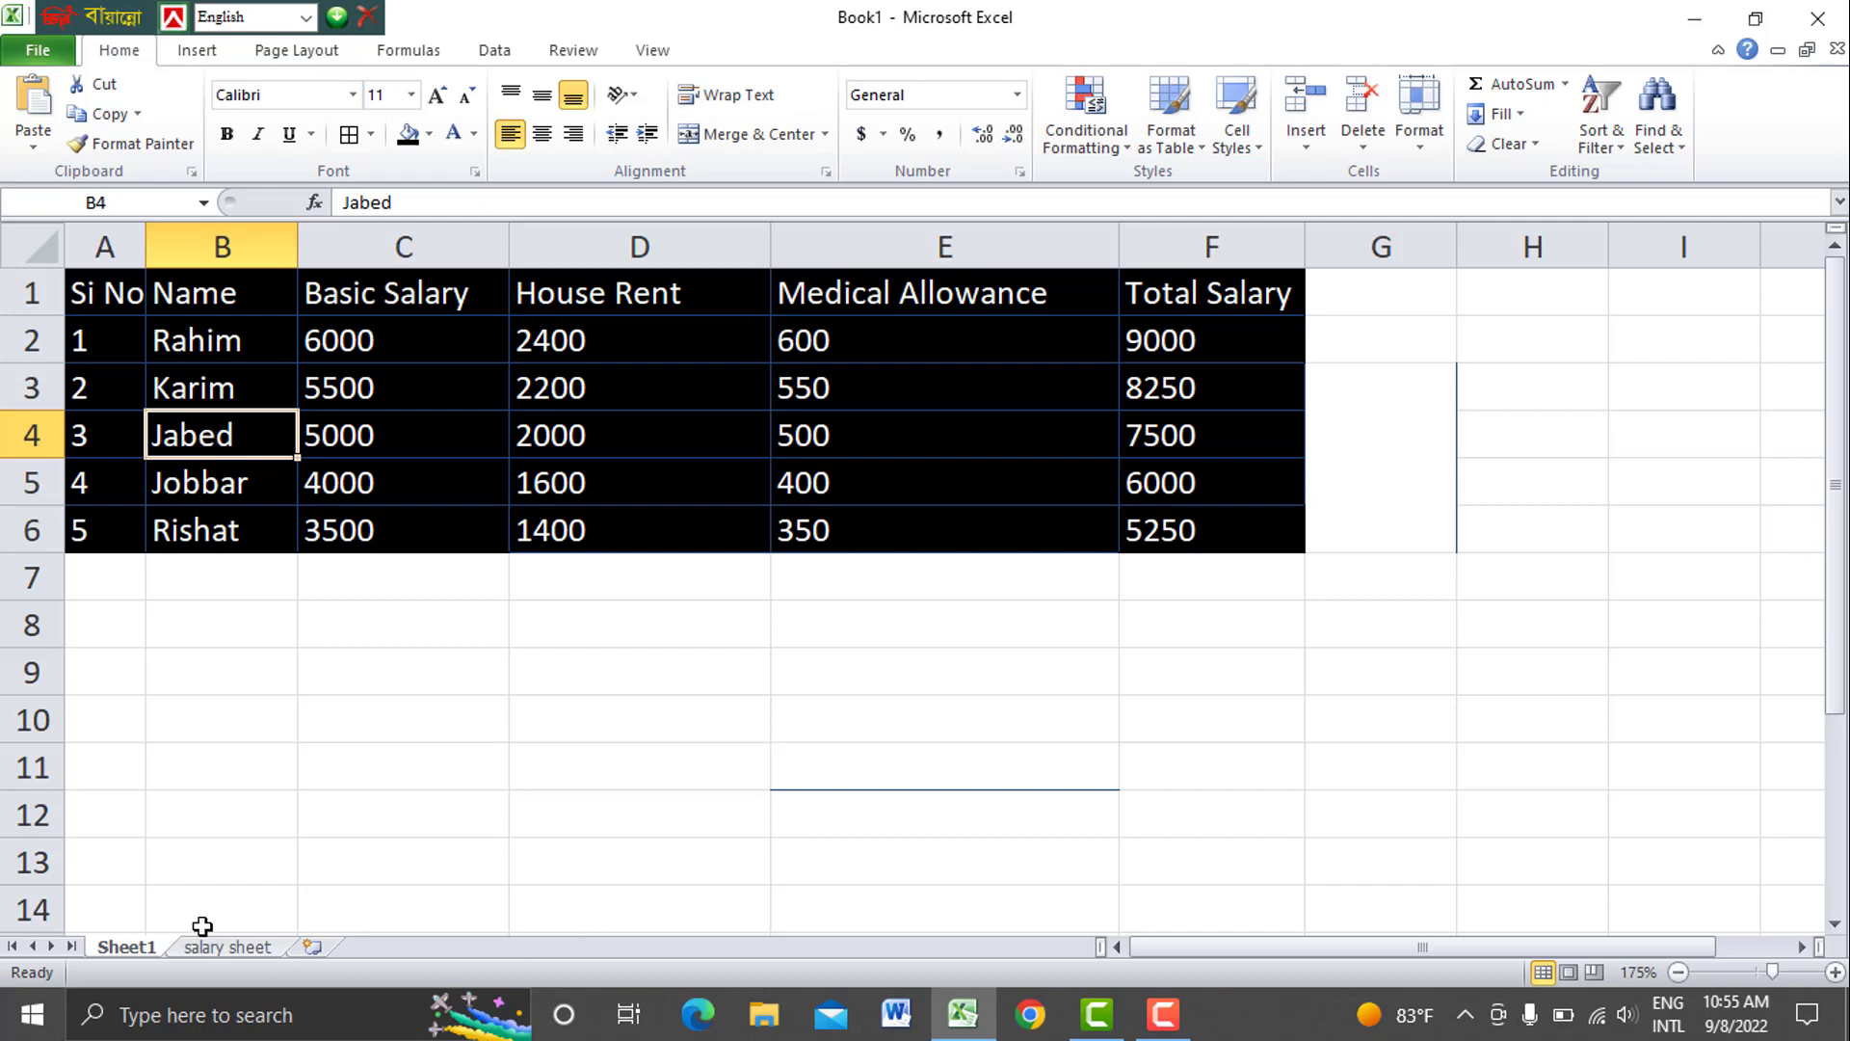
left_click(223, 947)
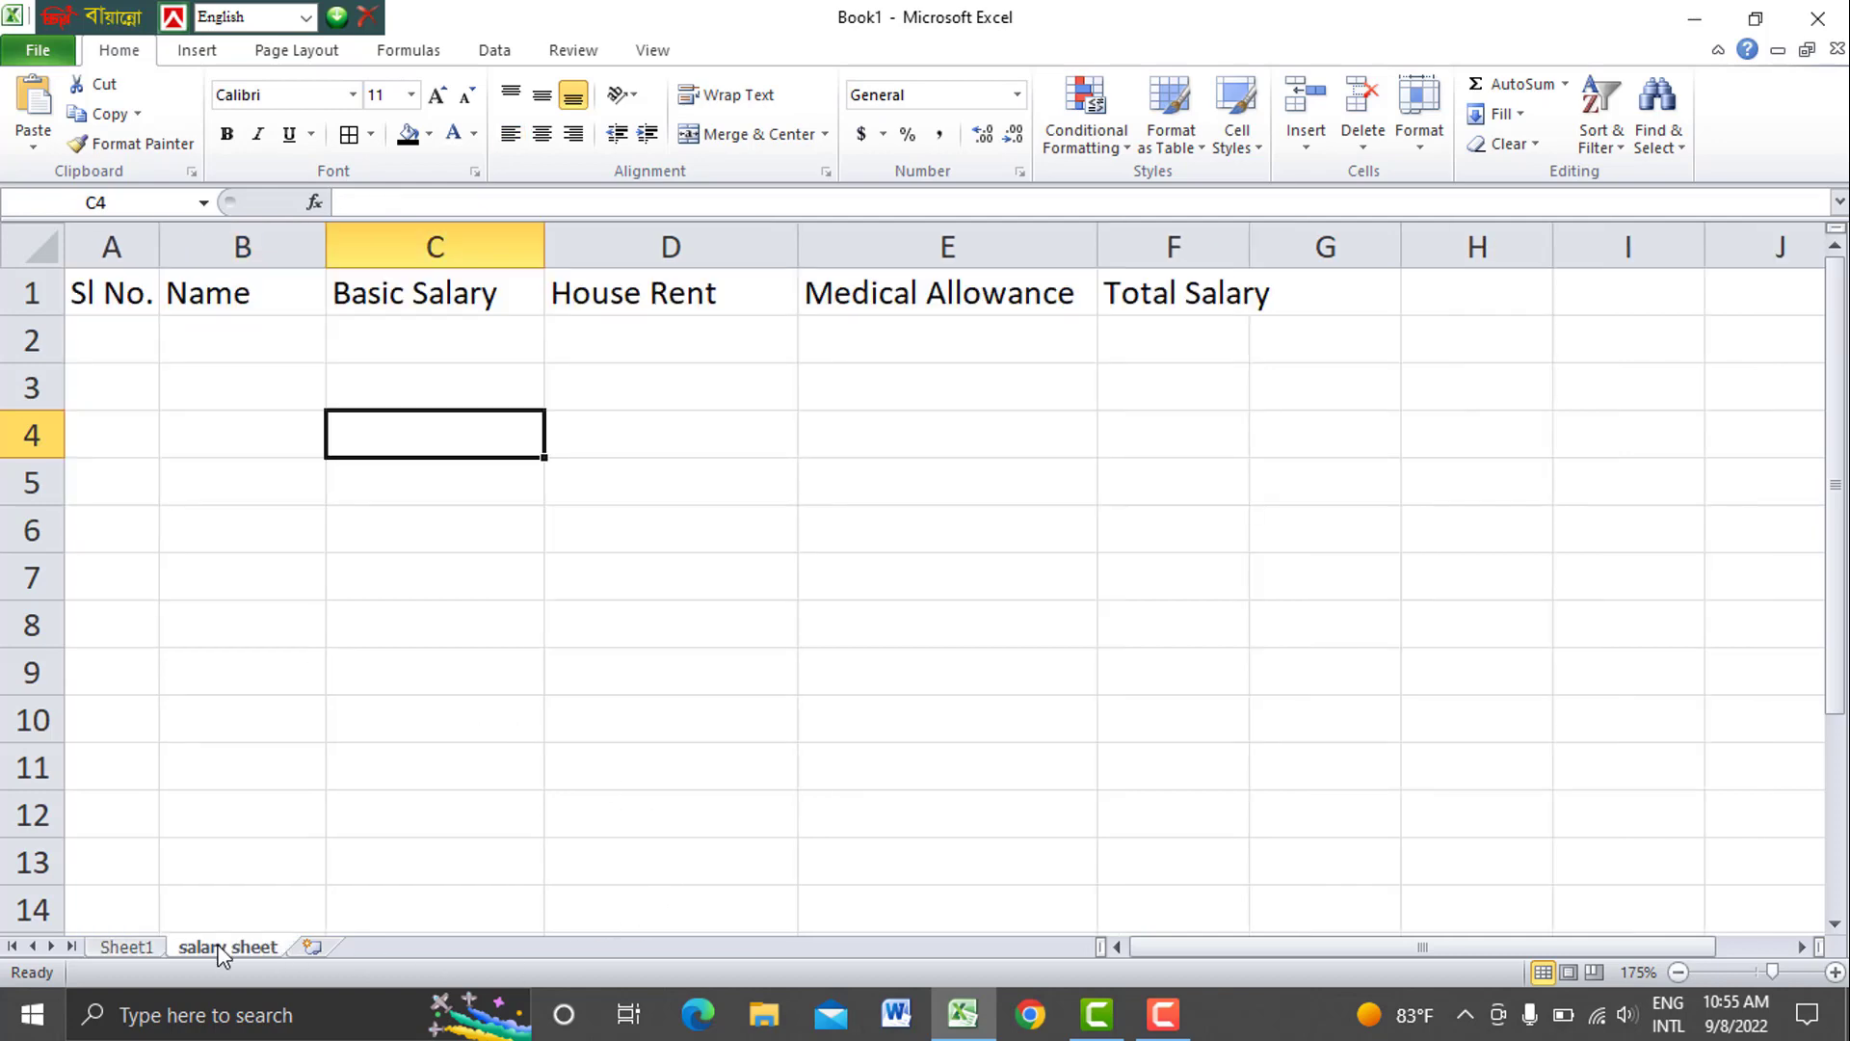
Enter serial number 1 in cell A2 of the salary sheet
left_click(203, 332)
left_click(145, 332)
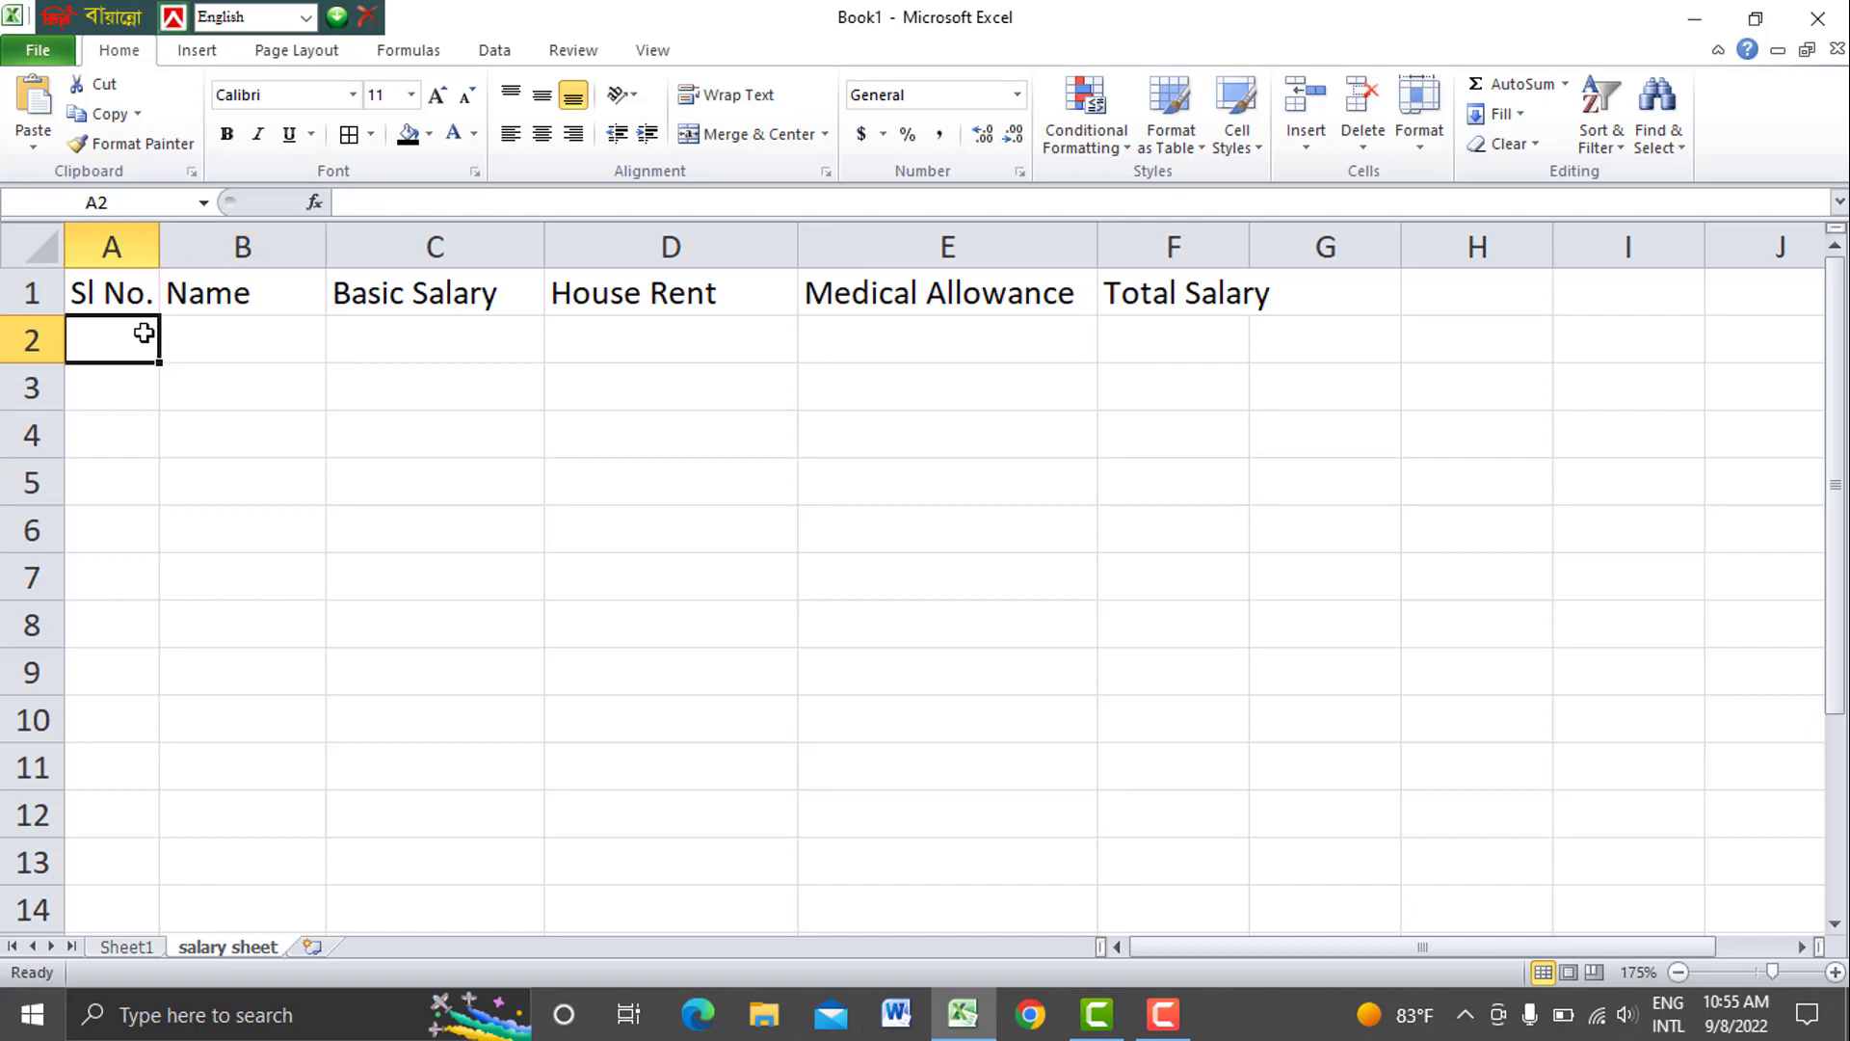
type("01")
key("BackSpace")
key("BackSpace")
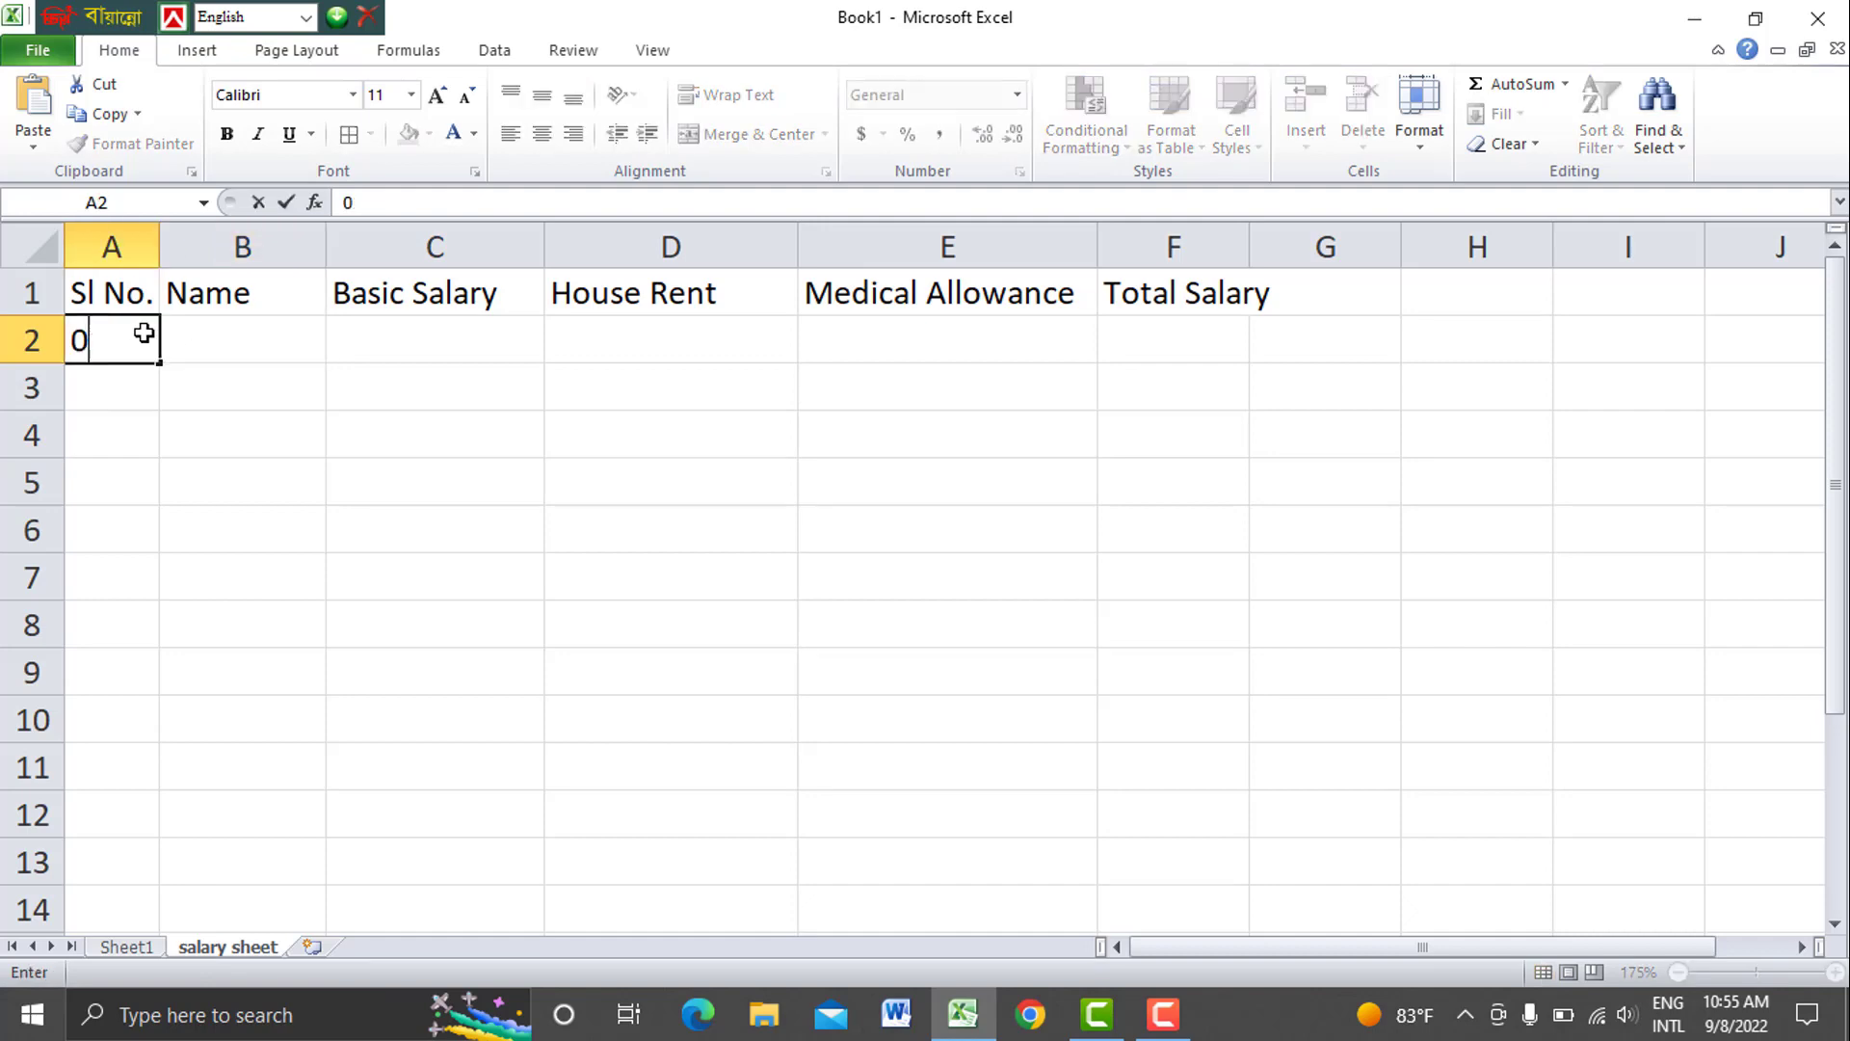
type("1")
left_click(39, 340)
key("Tab")
type("Name")
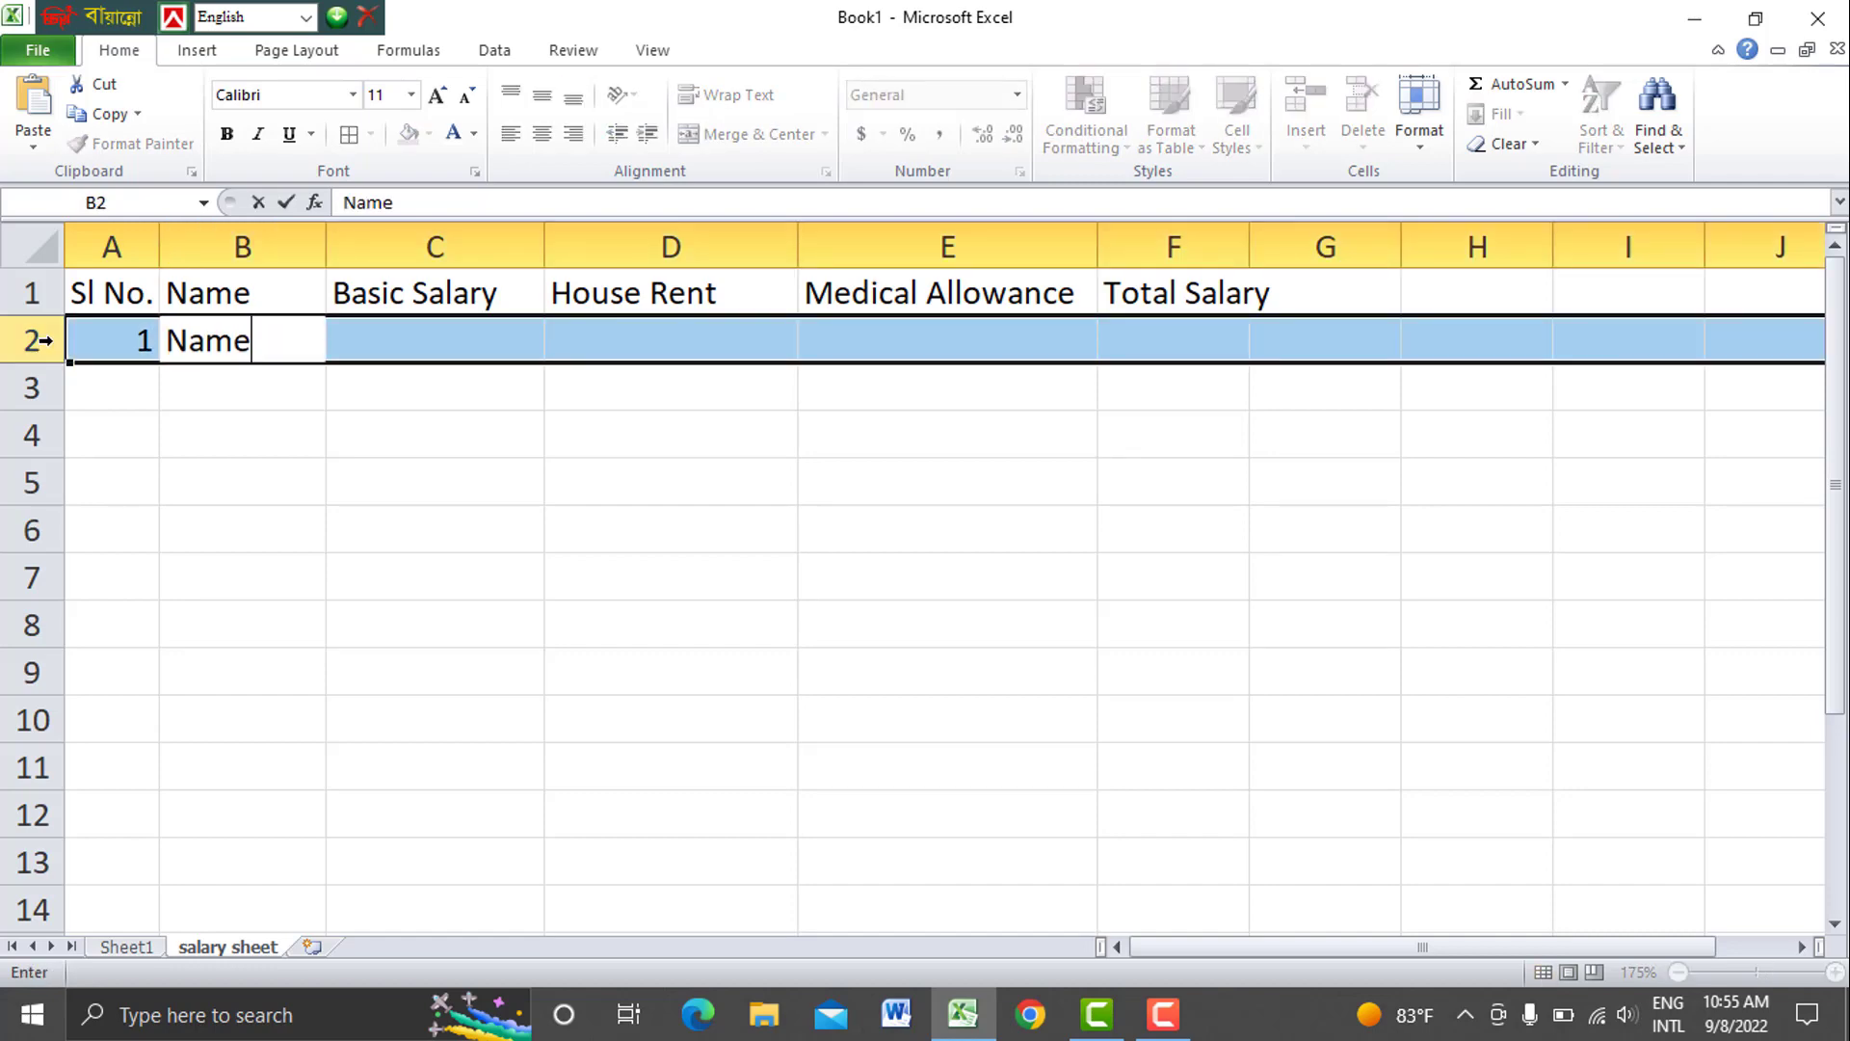
key("BackSpace")
key("BackSpace")
key("BackSpace")
key("BackSpace")
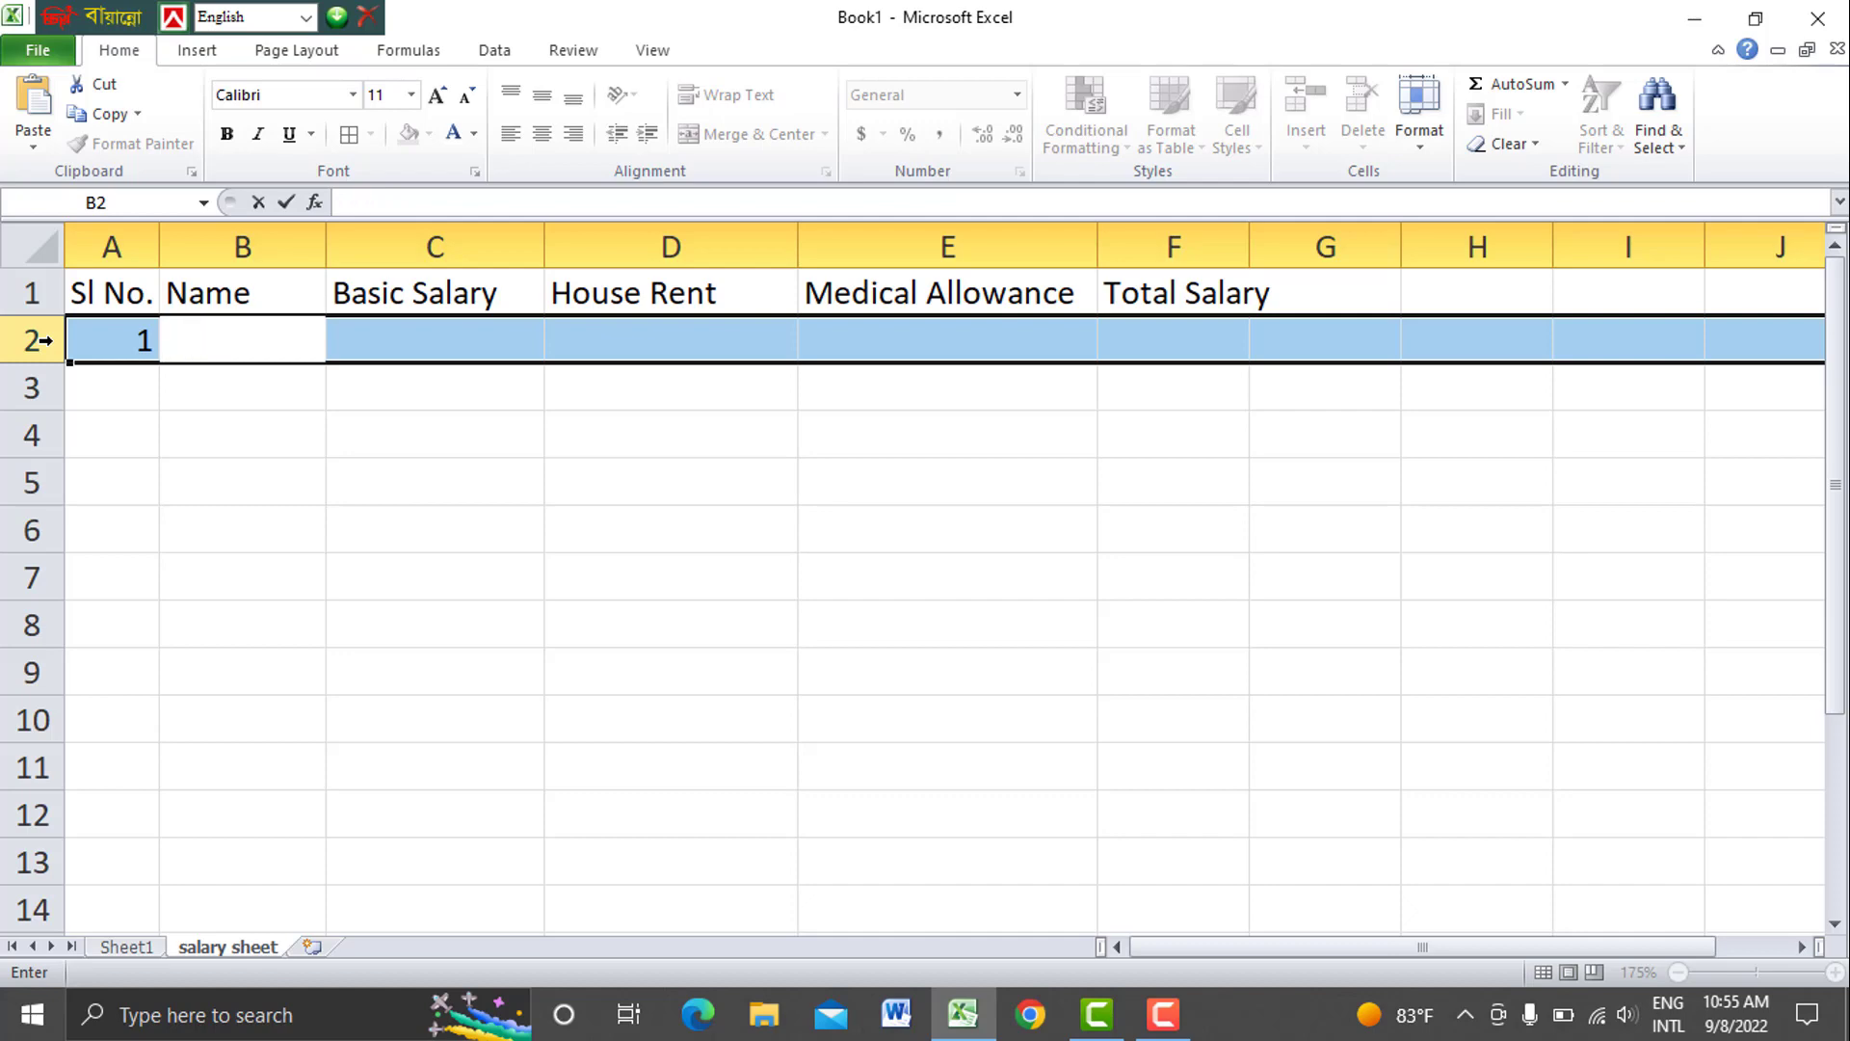
Enter the first employee's name in B2 and a basic salary of 4000 in C2
type("Rahim")
key("Tab")
type("4000")
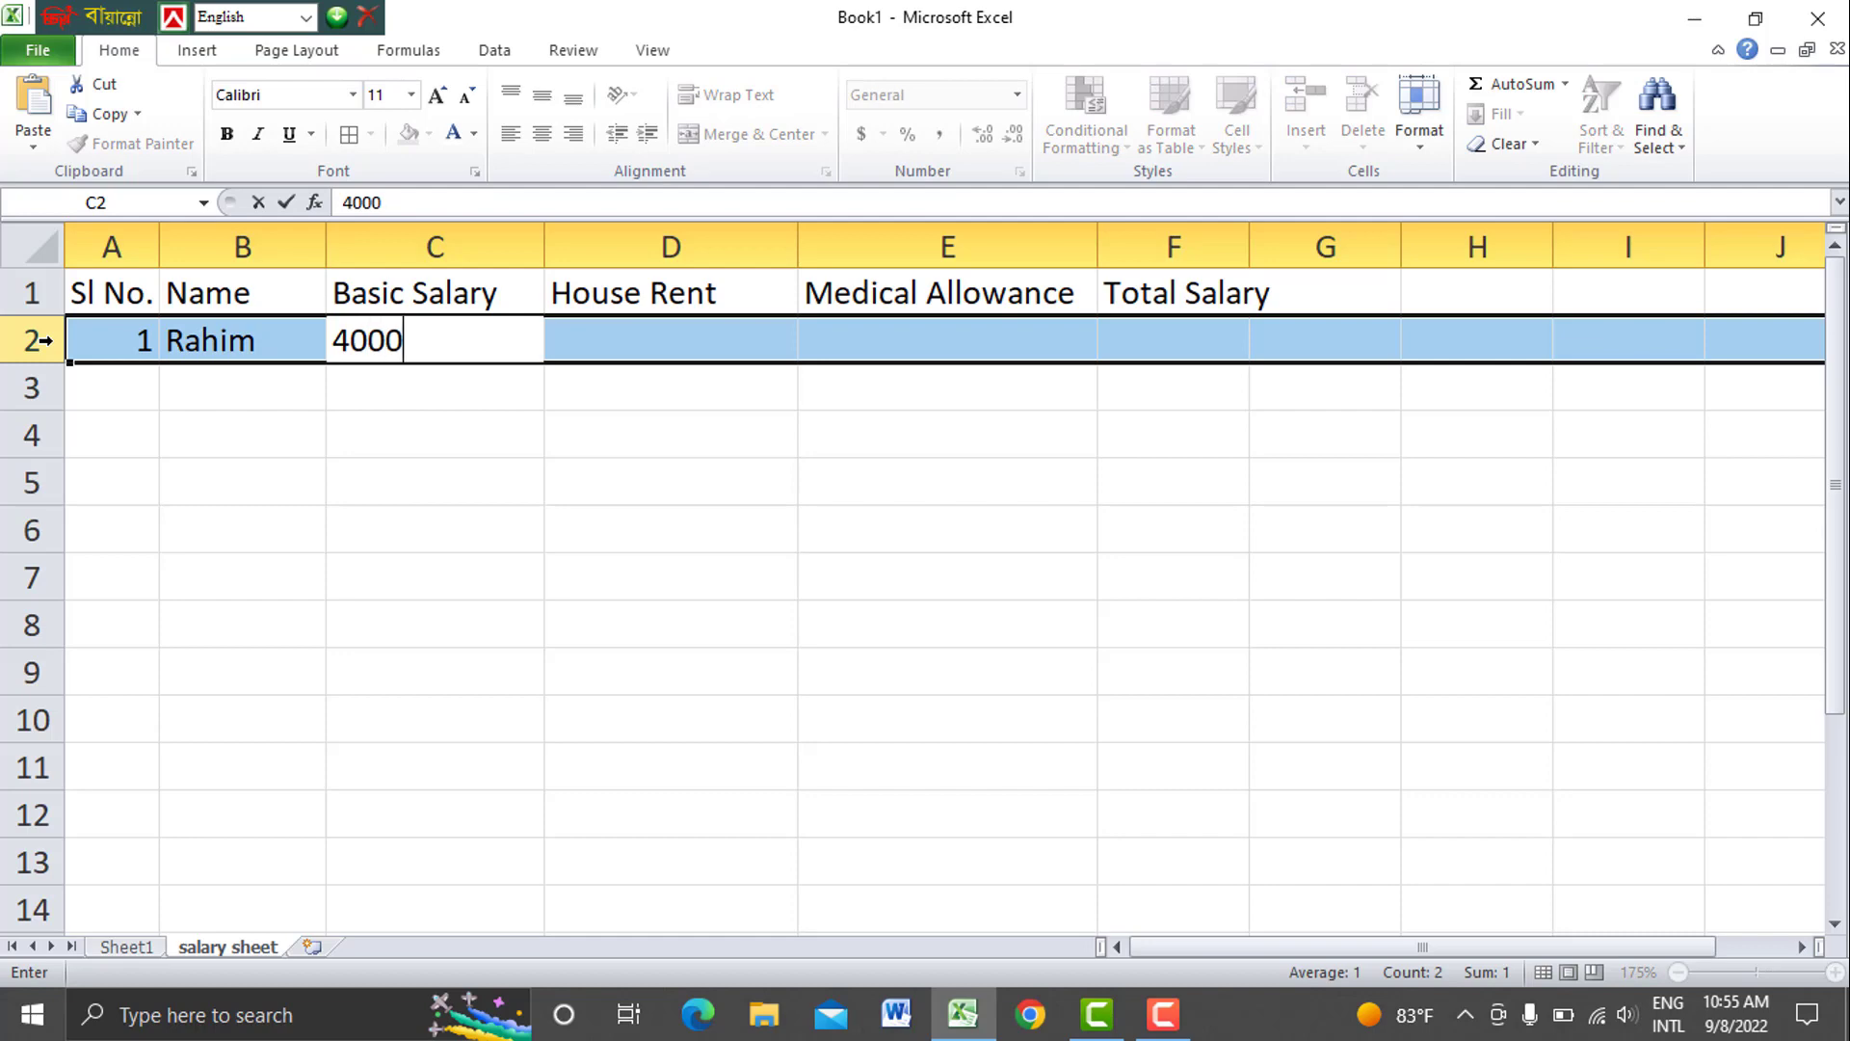
key("Tab")
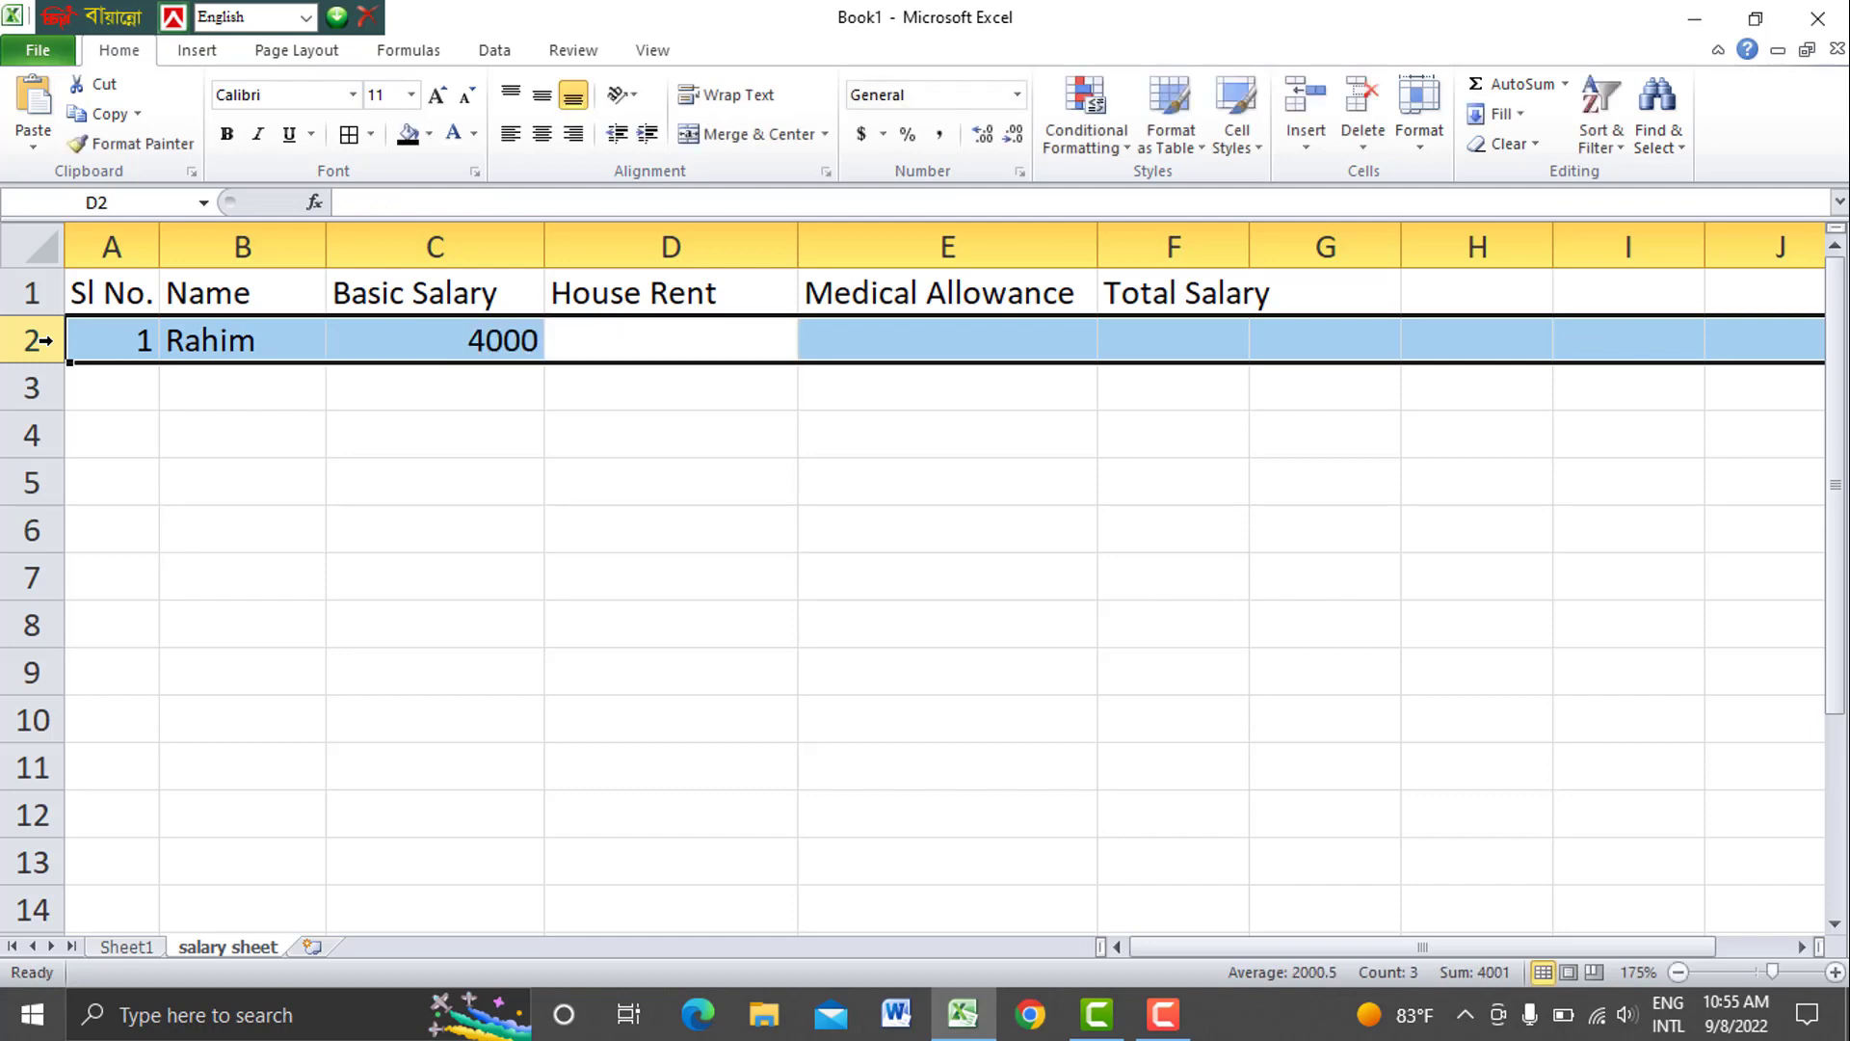
Enter serial number 2 in A3 and the second employee's name in B3
left_click(127, 398)
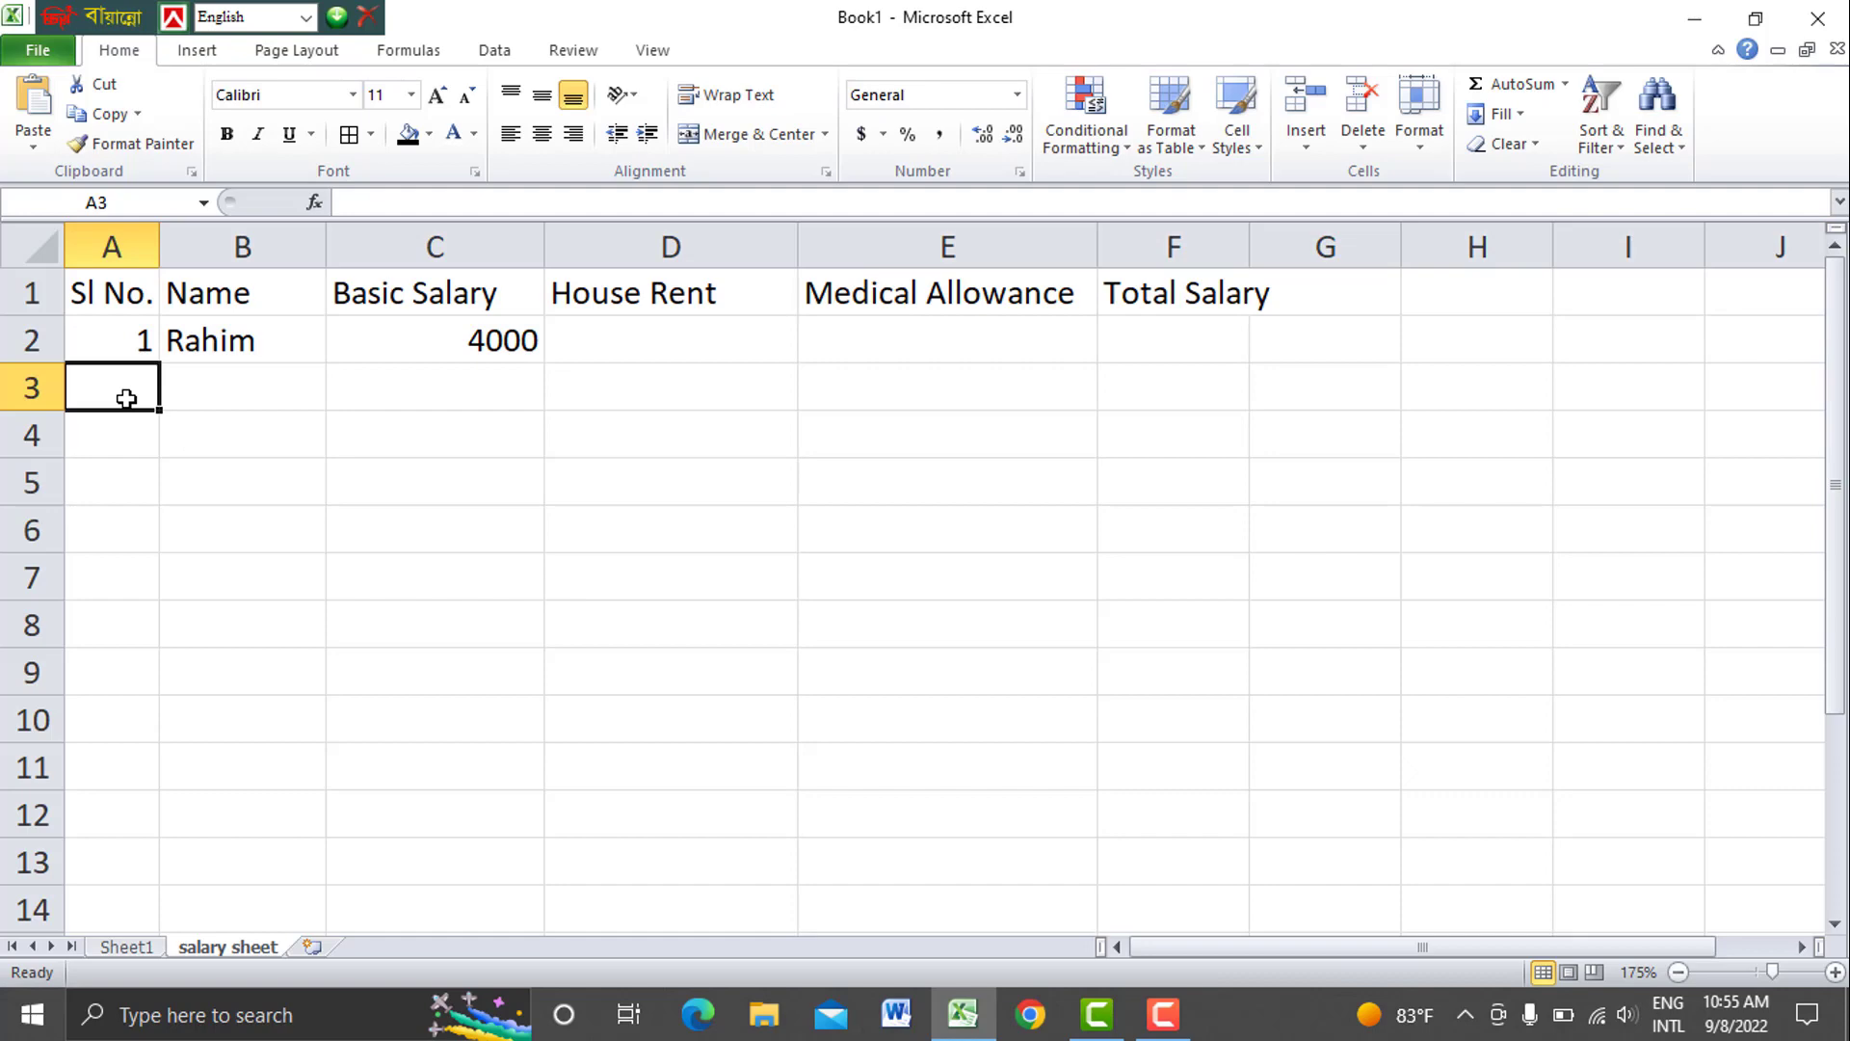
type("2")
left_click(222, 401)
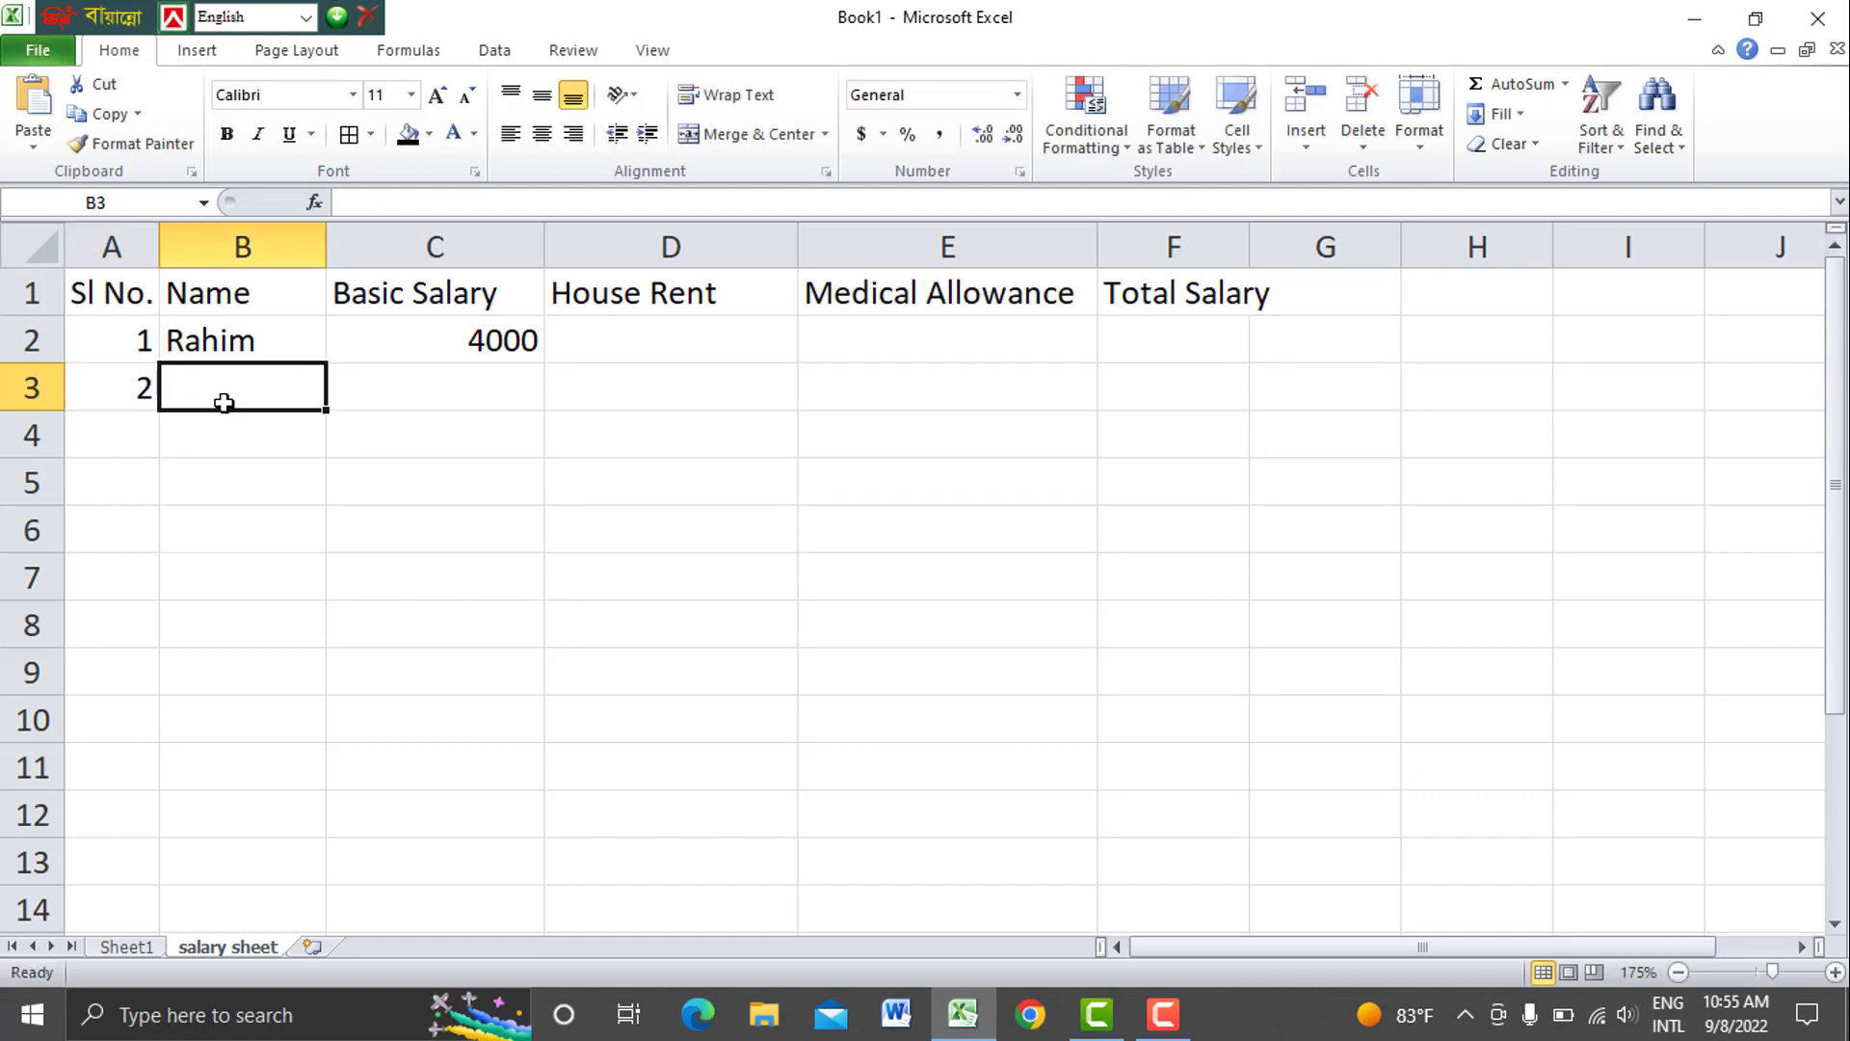
type("karm")
key("BackSpace")
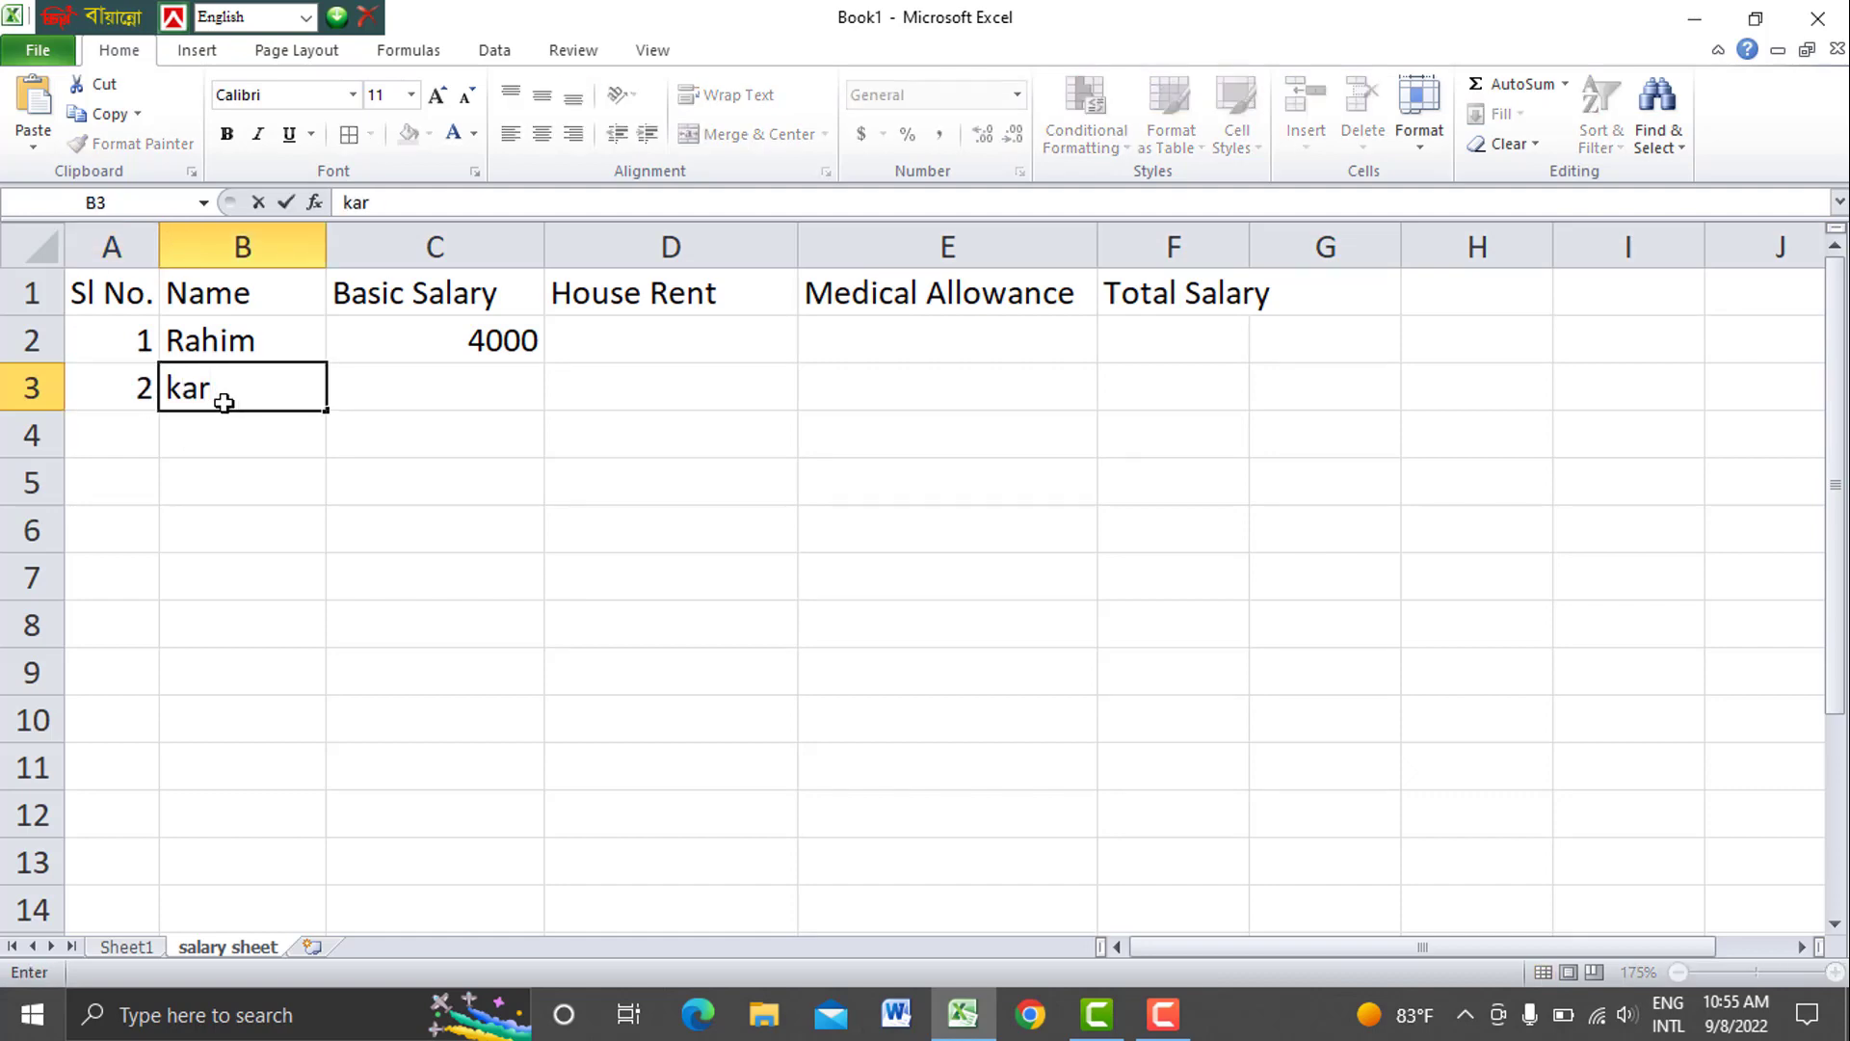
type("im")
key("Tab")
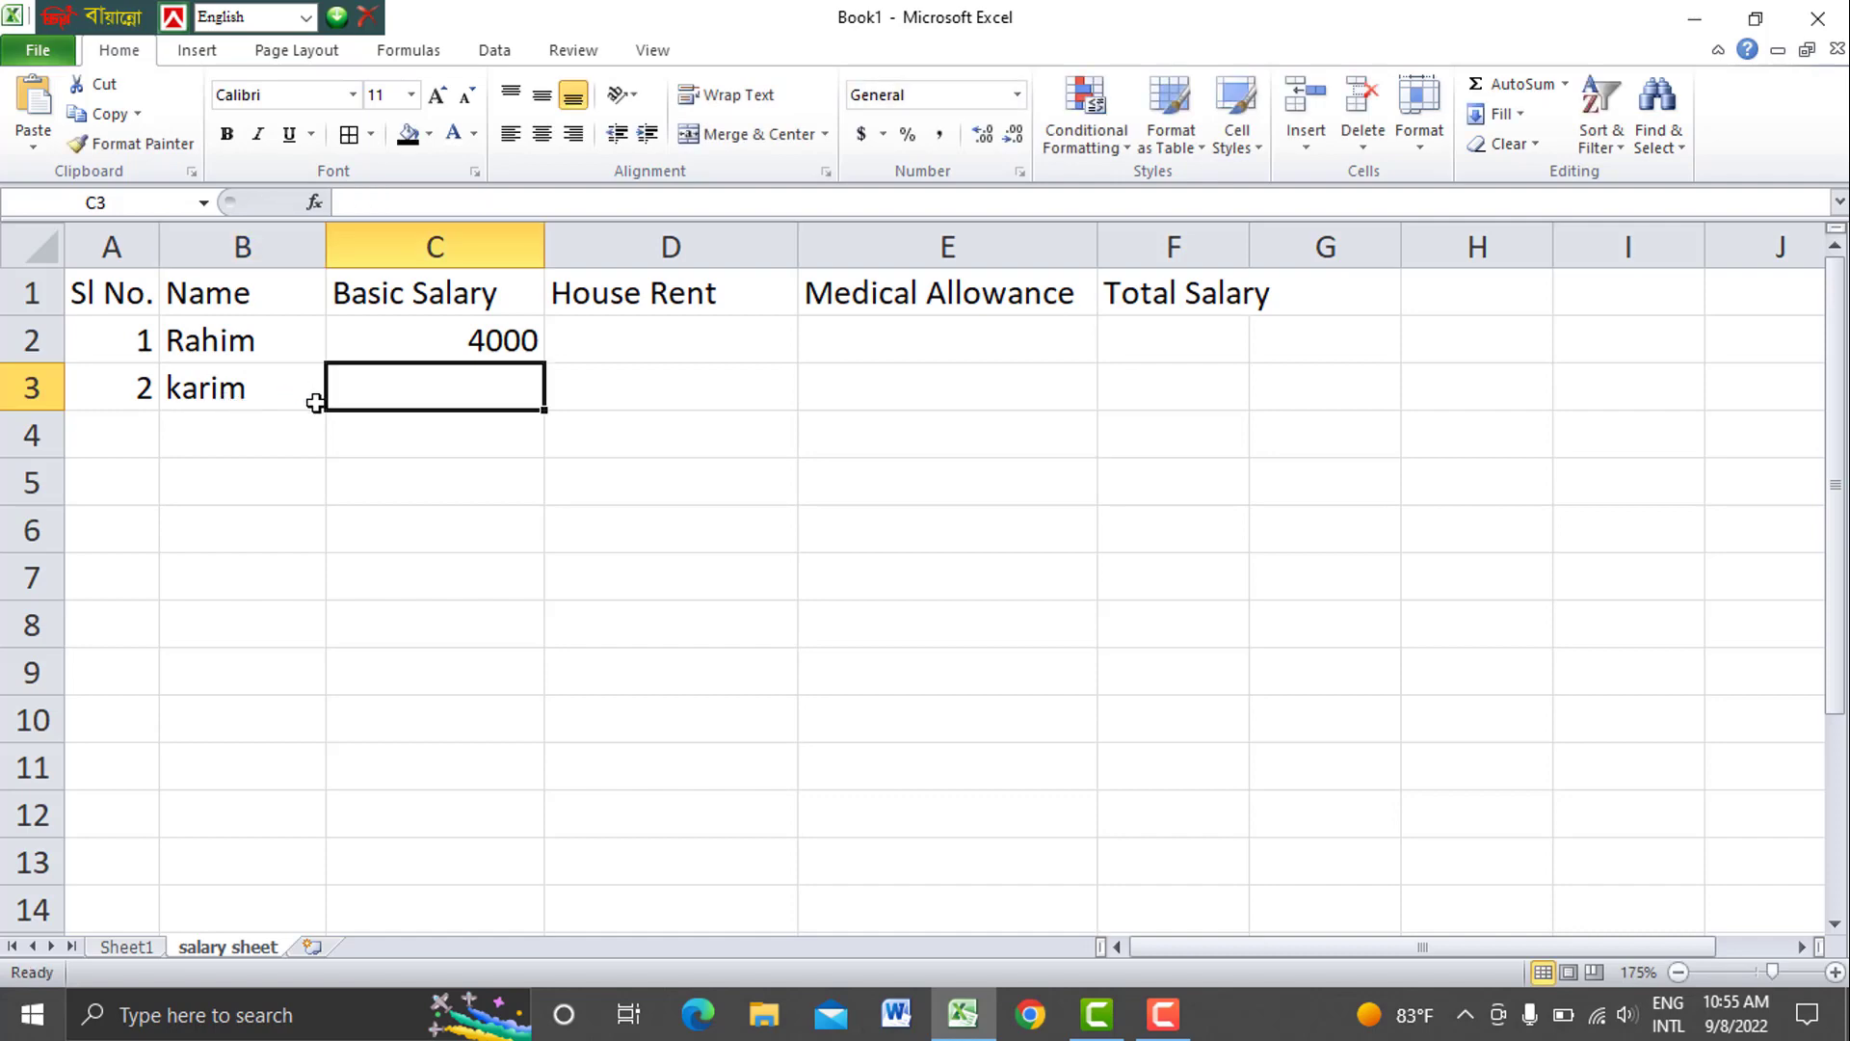
Enter 3000 as the second employee's basic salary in cell C3
type("3999")
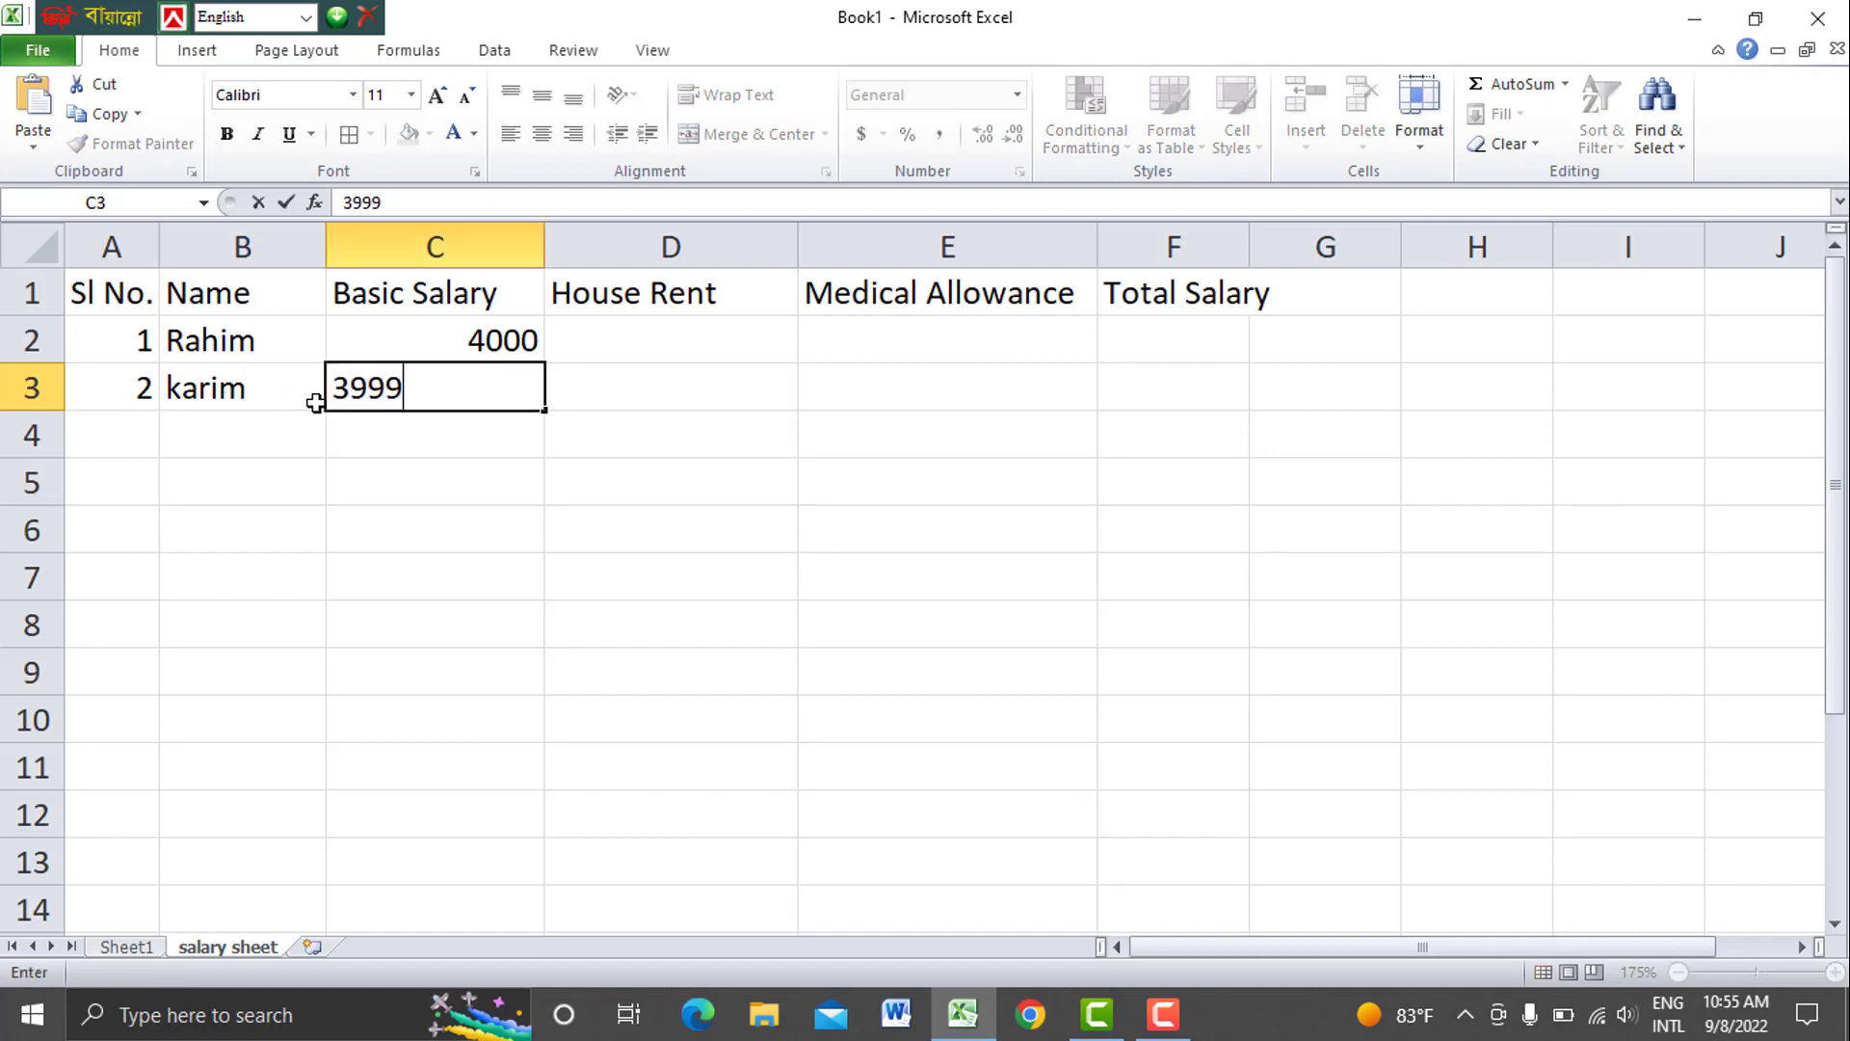
key("BackSpace")
key("BackSpace")
key("BackSpace")
type("000")
left_click(743, 369)
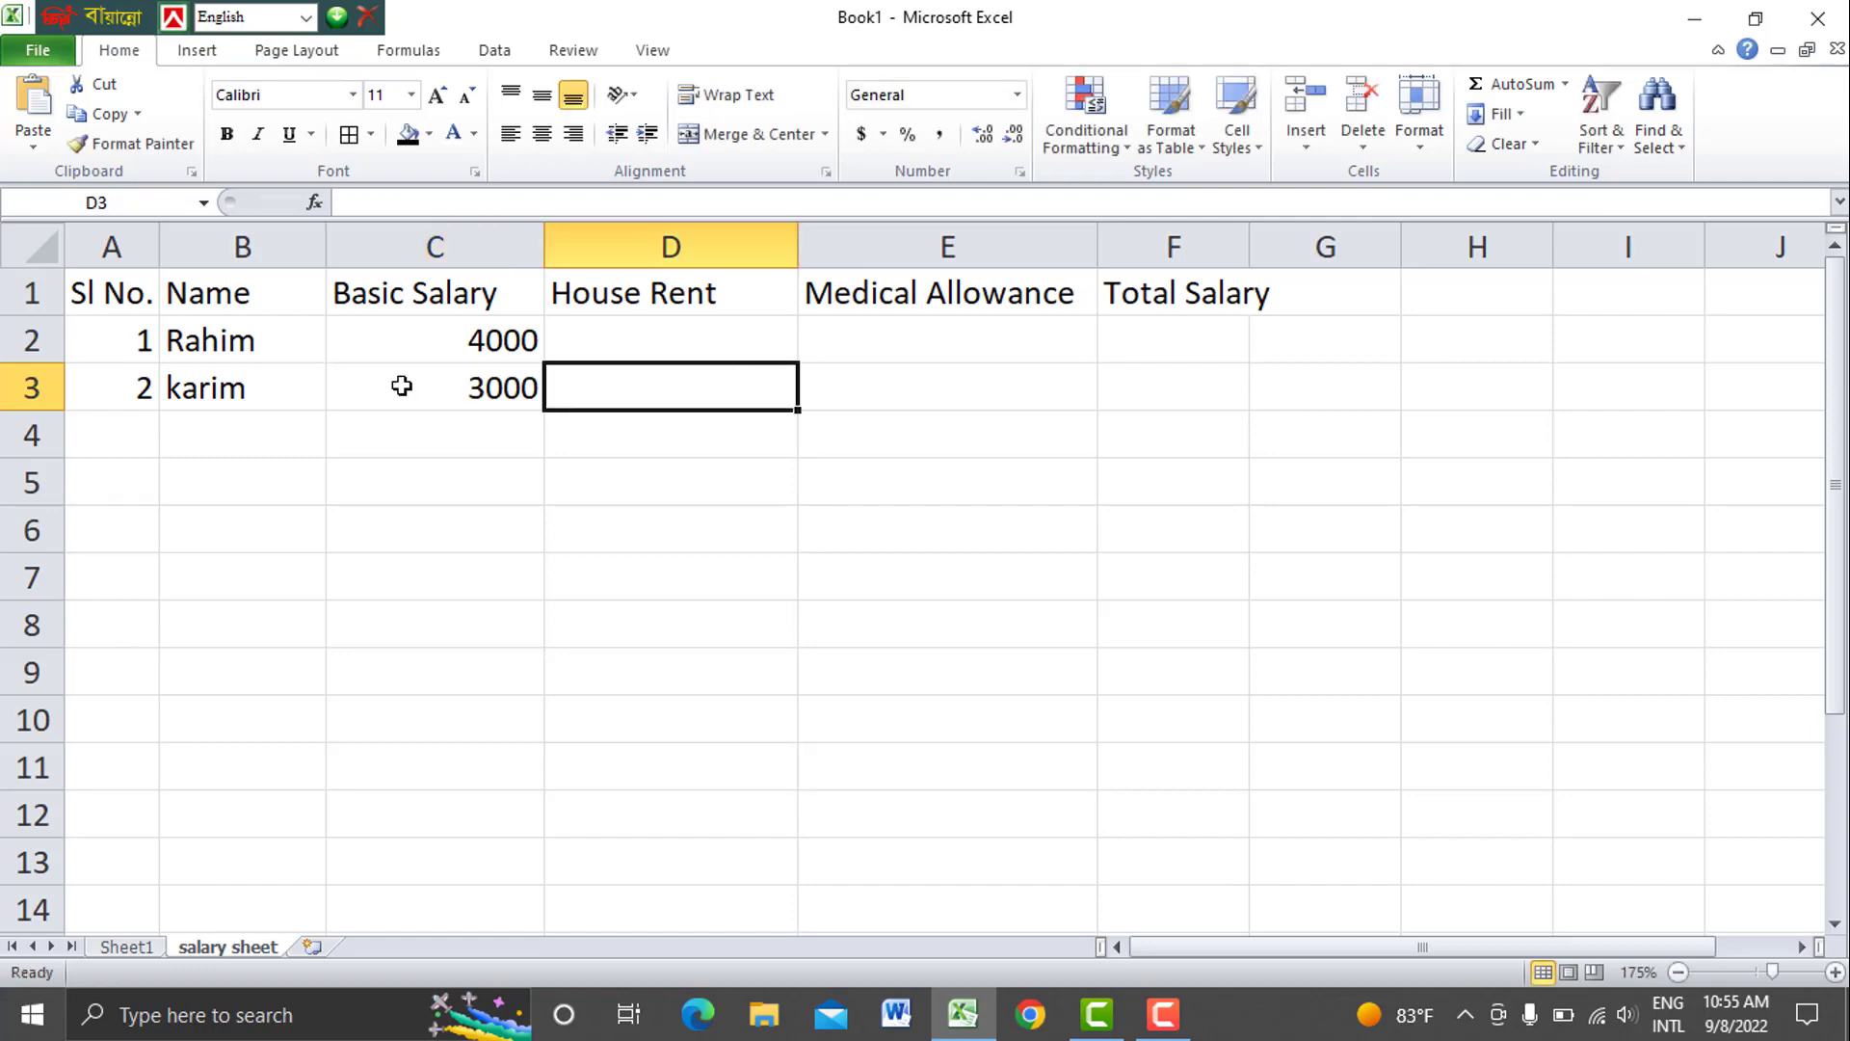
Enter serial number 3 in A4 and the third employee's name in B4
left_click(139, 425)
type("4")
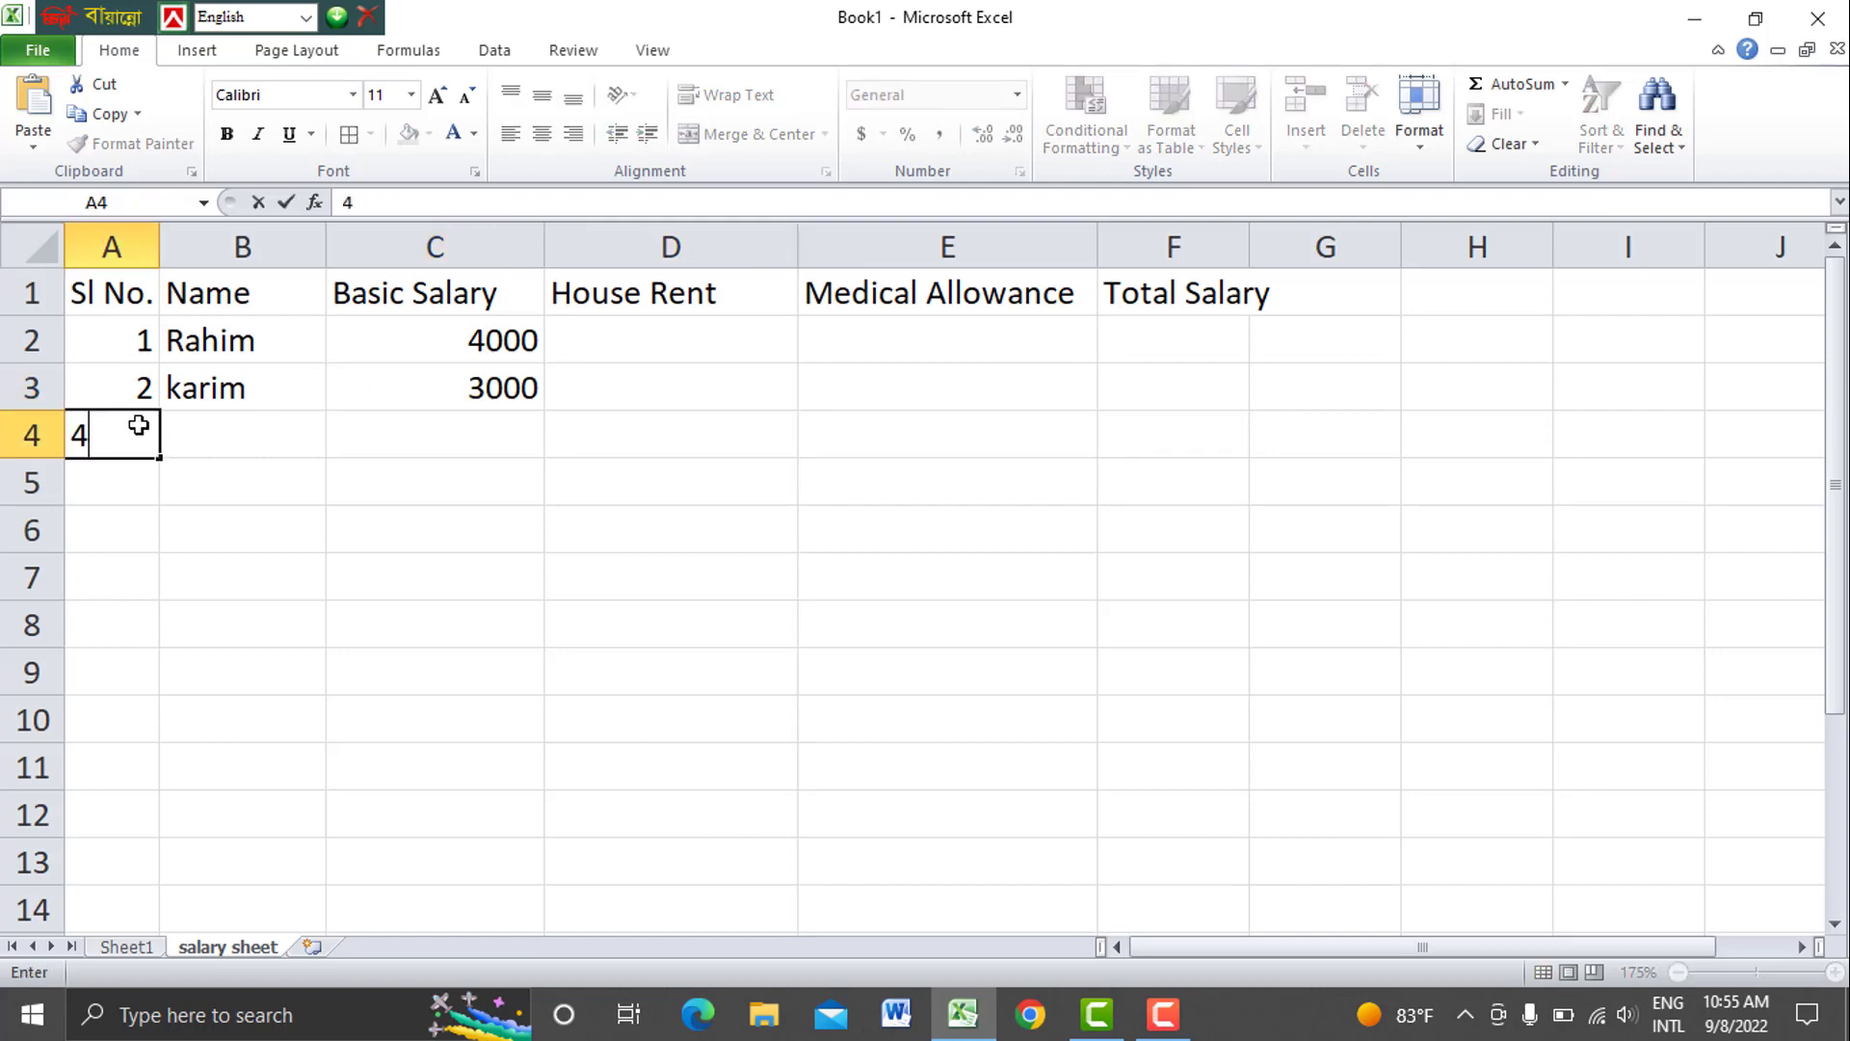
key("BackSpace")
type("3")
left_click(225, 435)
type("jobbar")
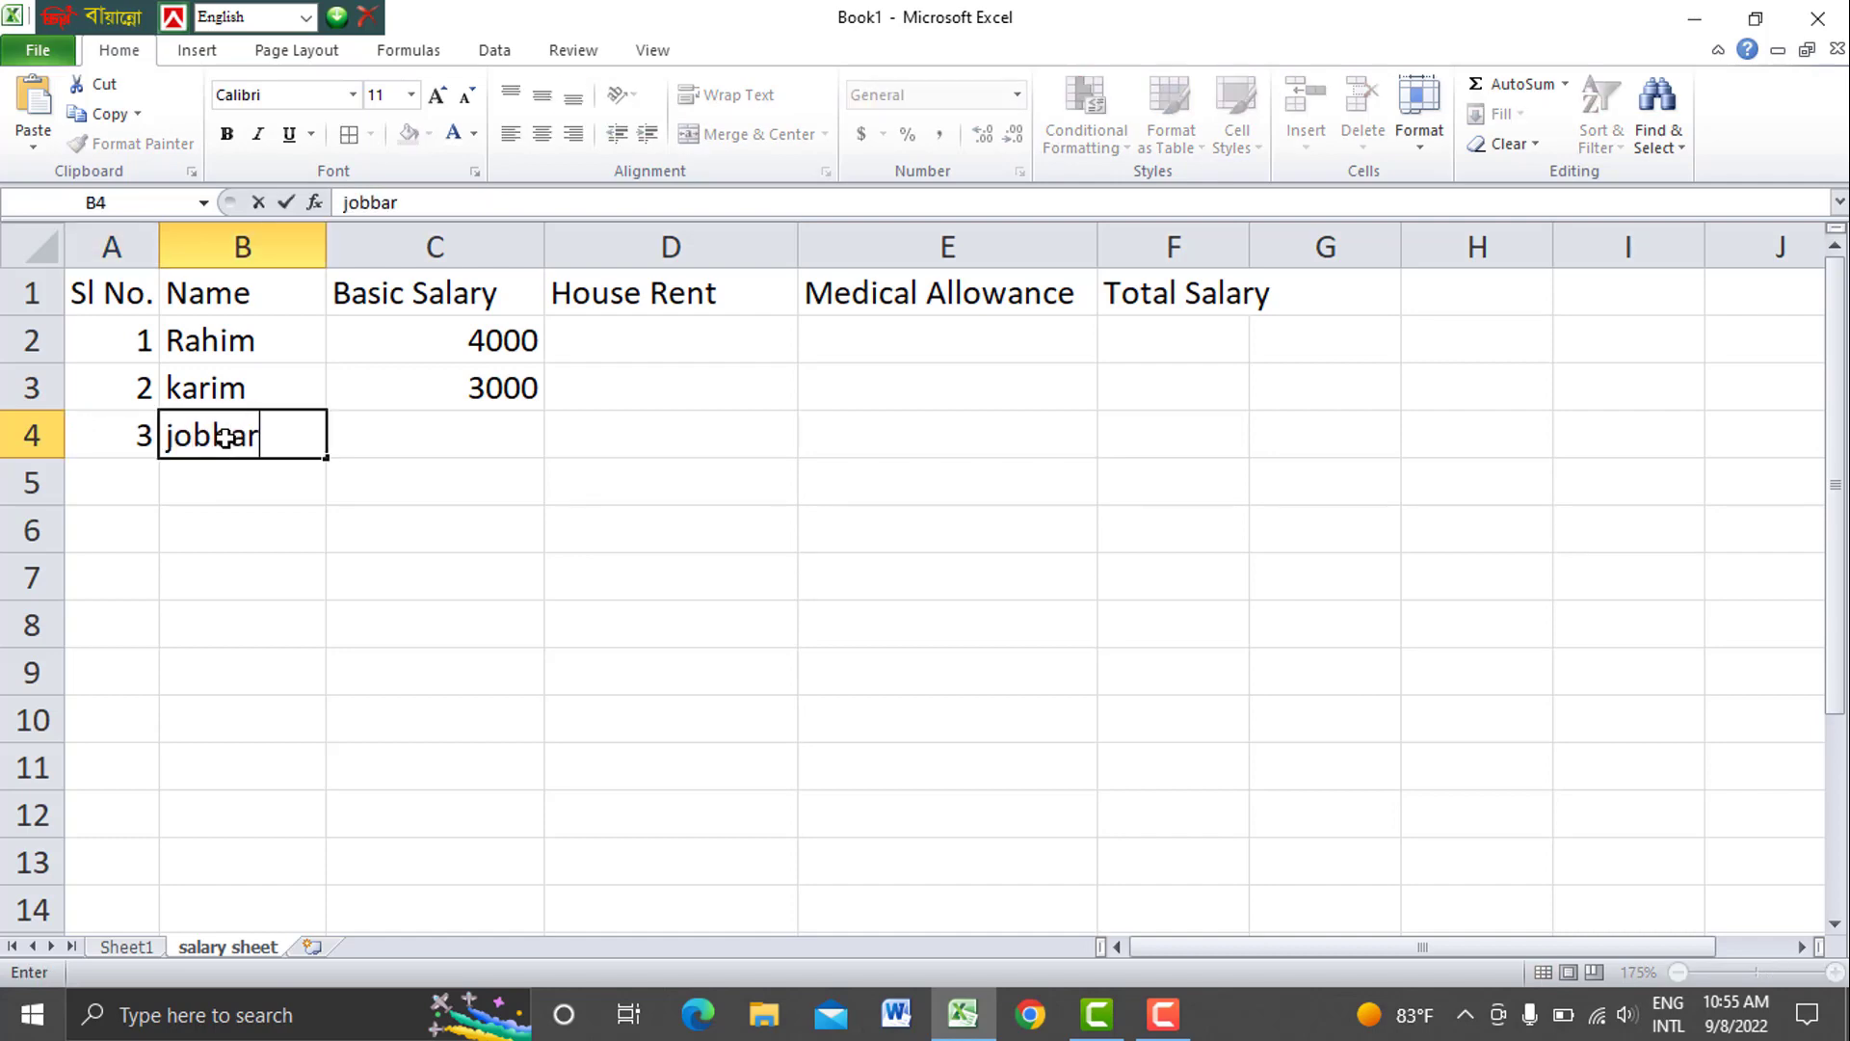
Enter 2000 as the third employee's basic salary in cell C4
left_click(402, 432)
type("2")
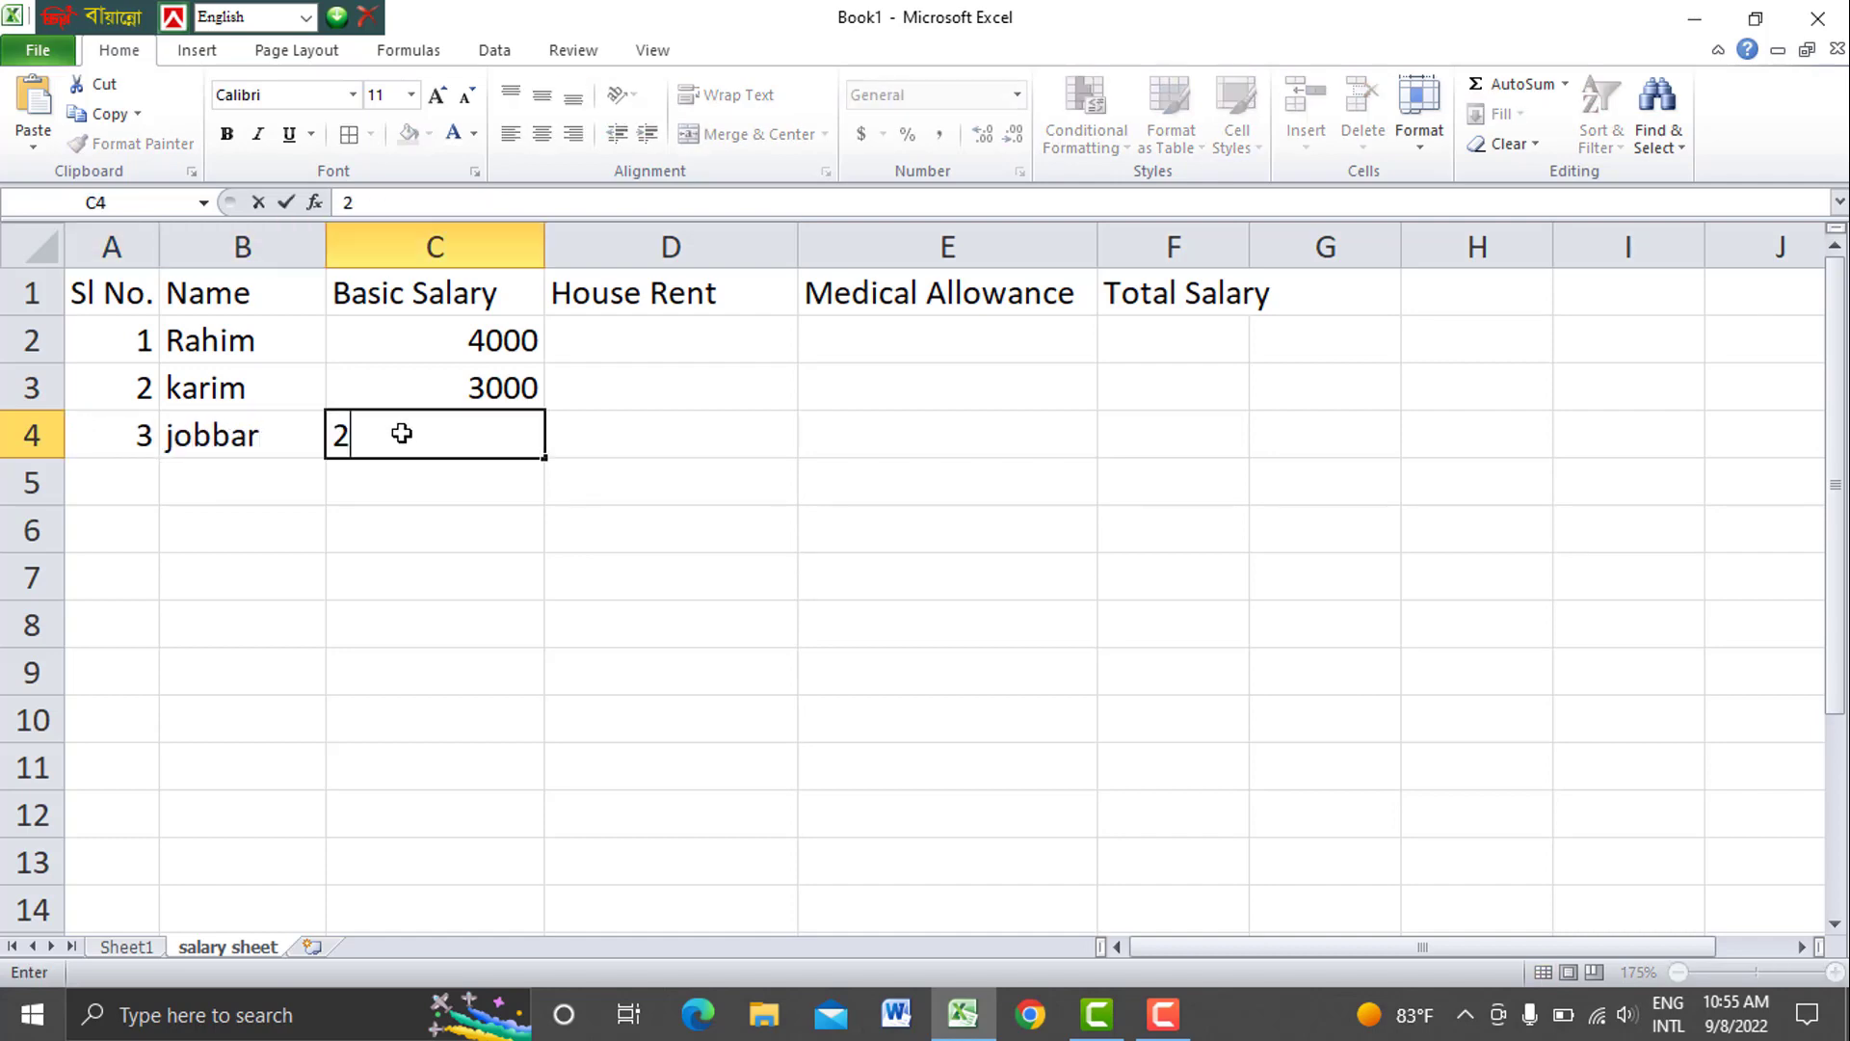
key("BackSpace")
type("2ooo")
key("BackSpace")
key("BackSpace")
key("BackSpace")
key("BackSpace")
type("2000")
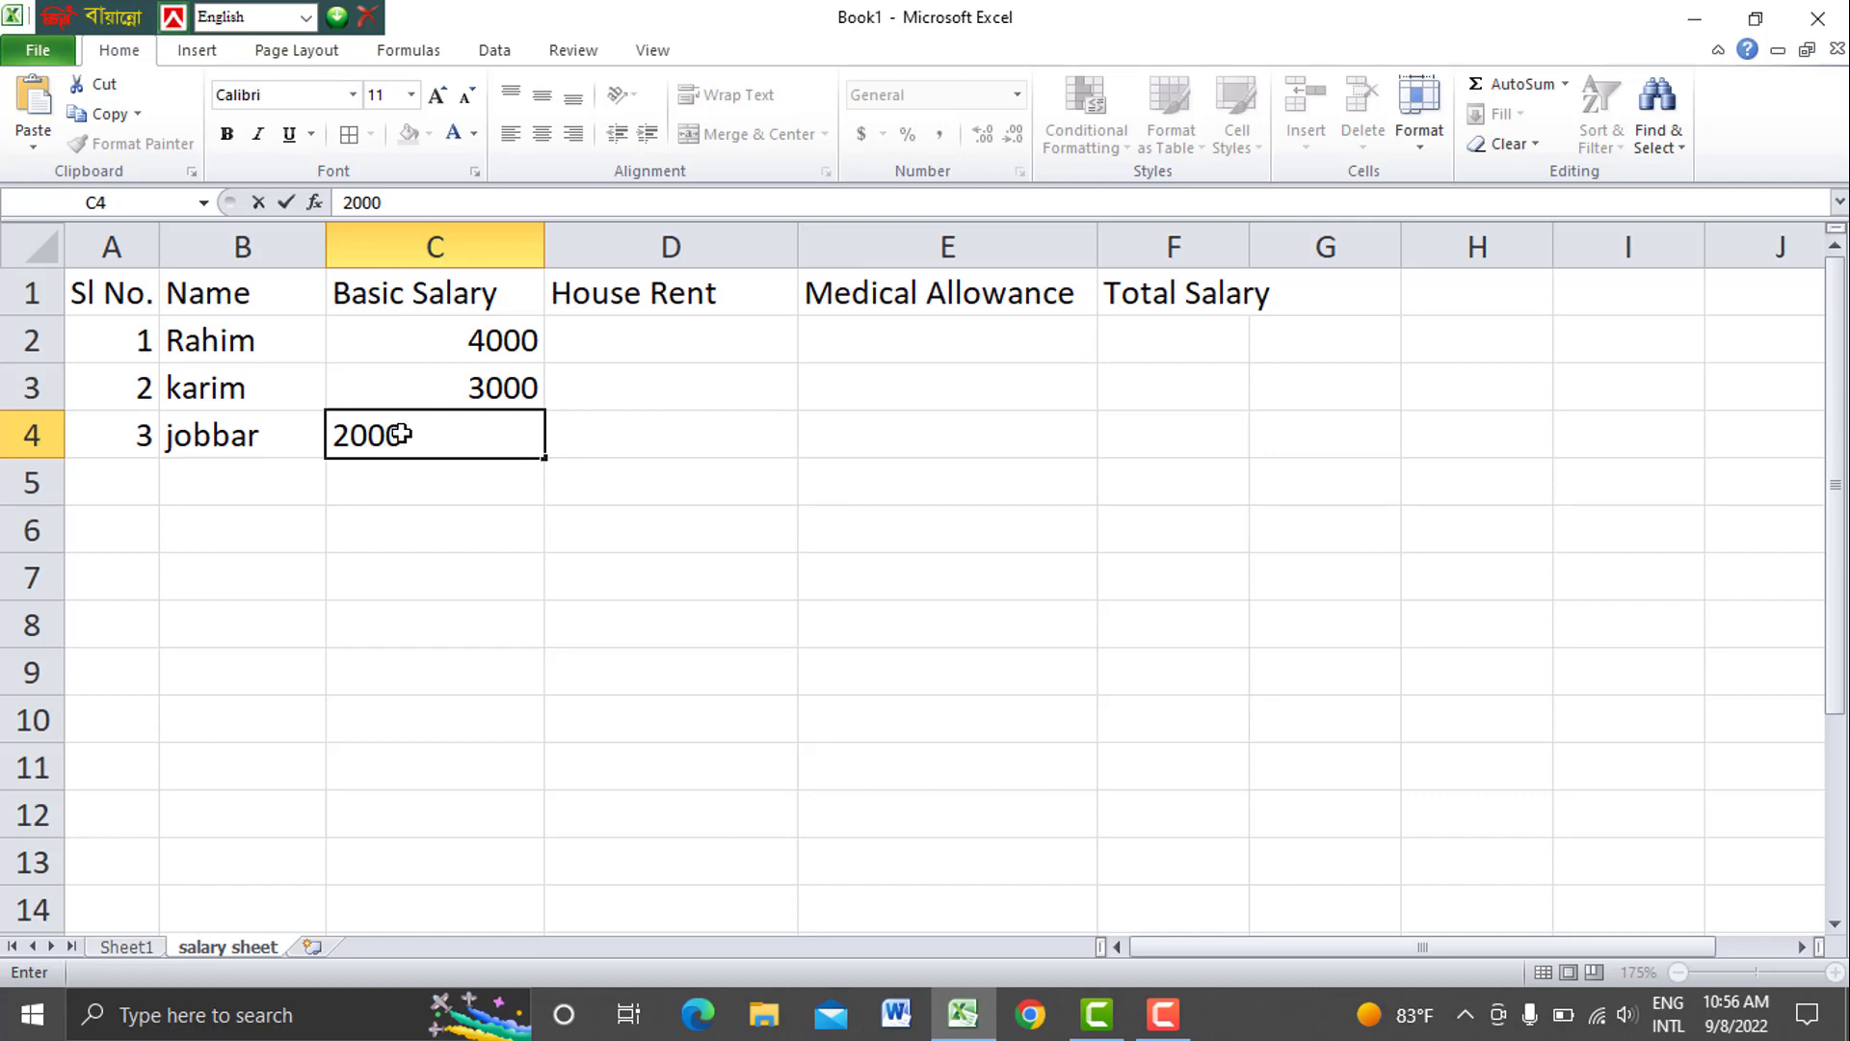
left_click(526, 540)
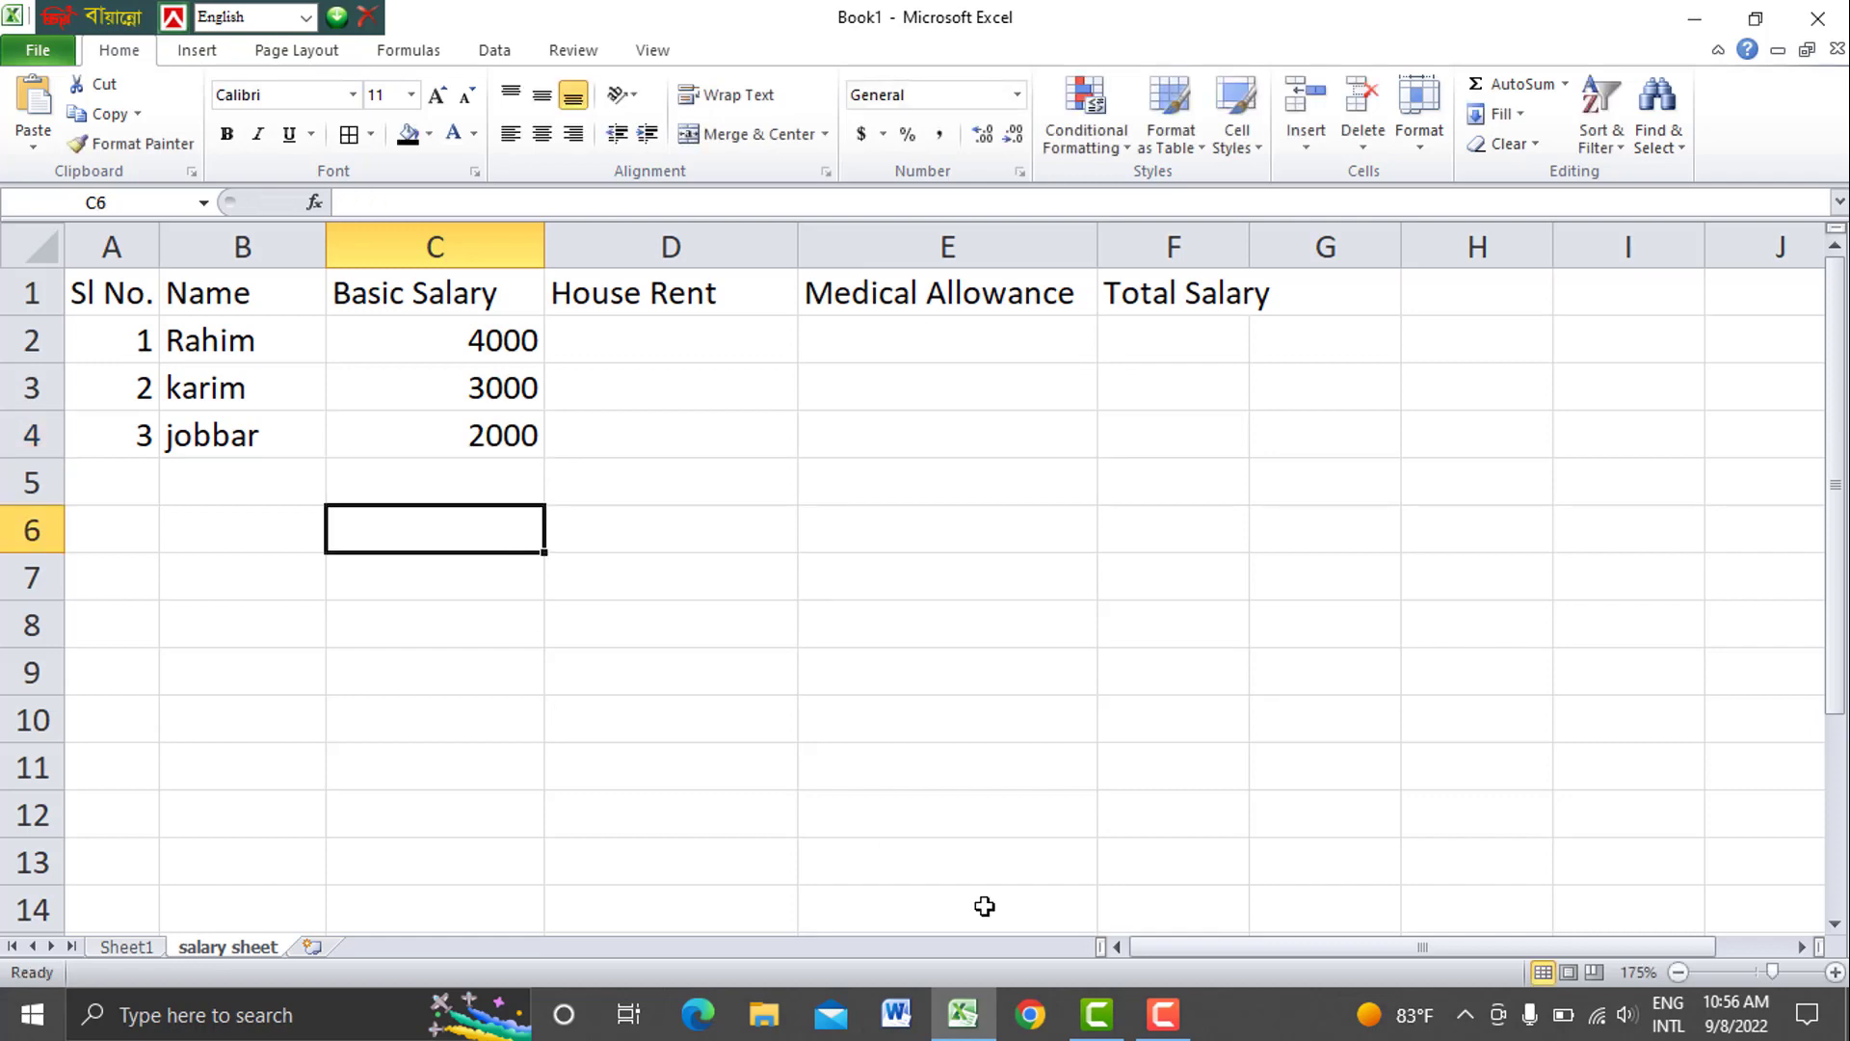
Examine the first employee's House Rent, Medical Allowance and Total Salary cells in row 2 of Sheet1
left_click(145, 944)
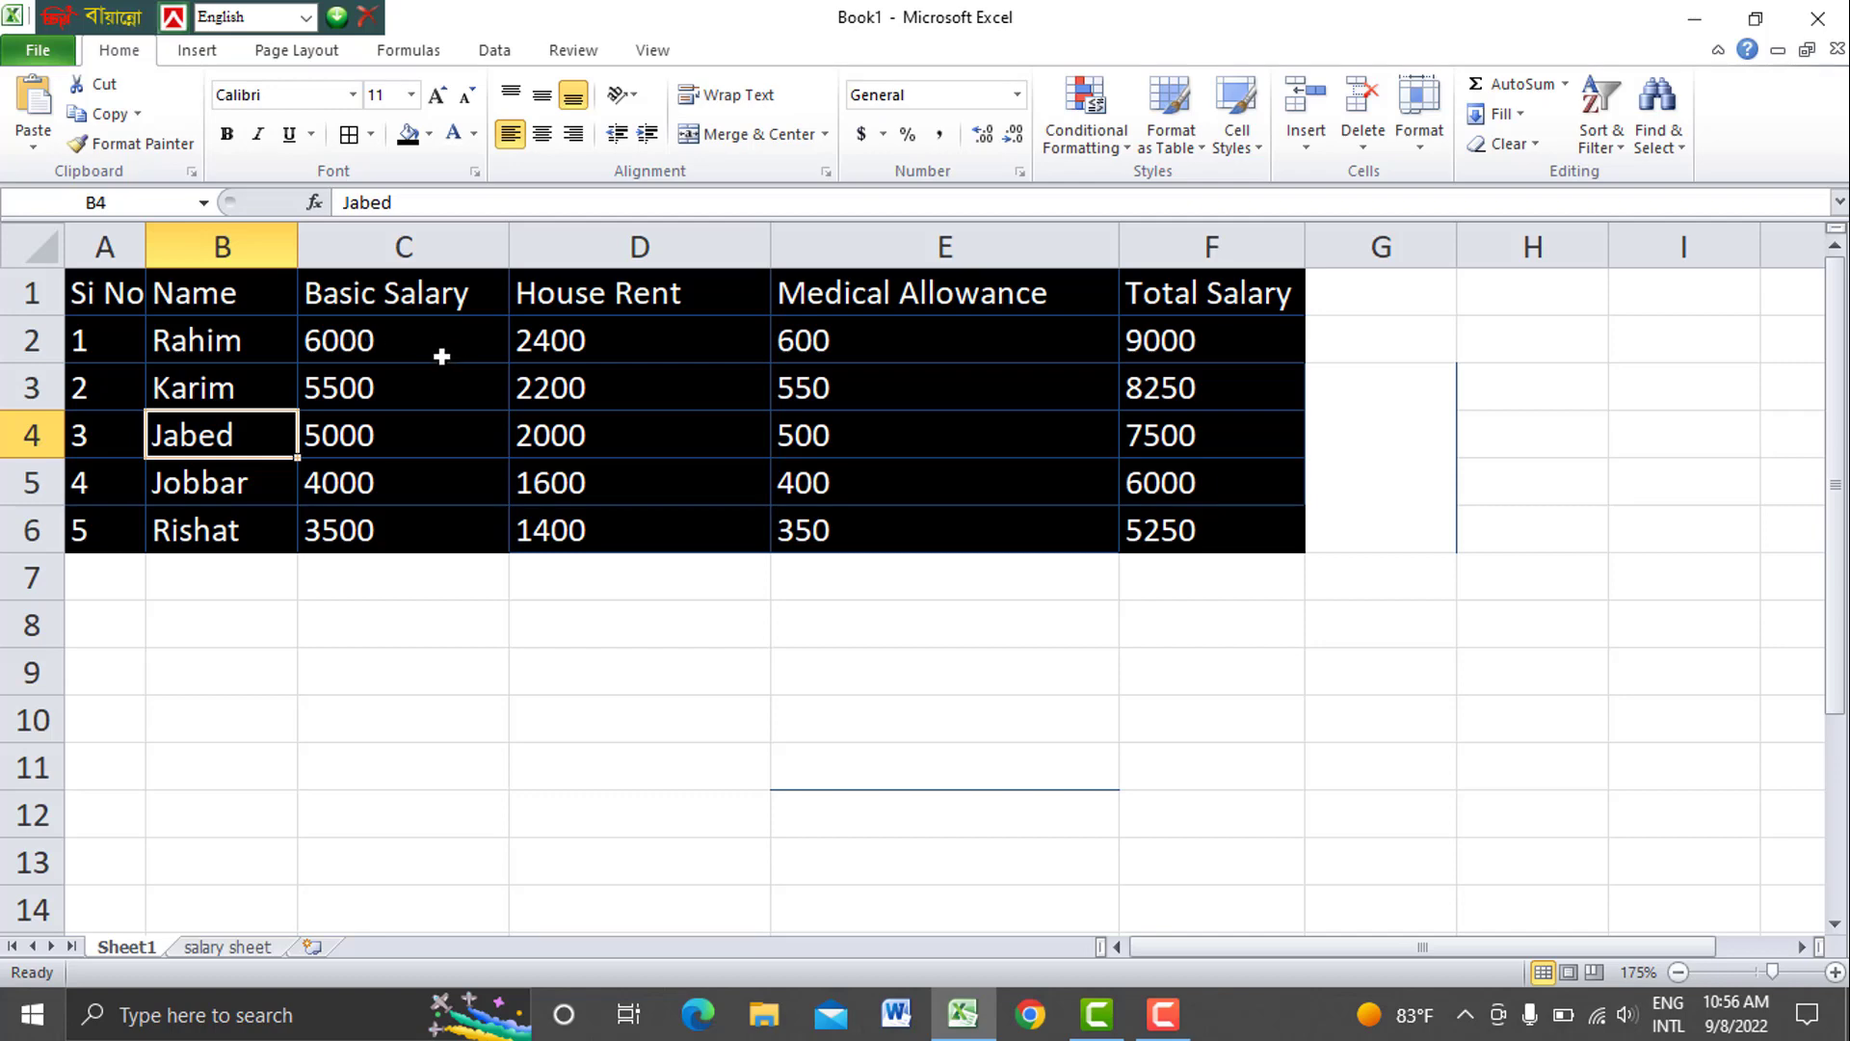
left_click(536, 351)
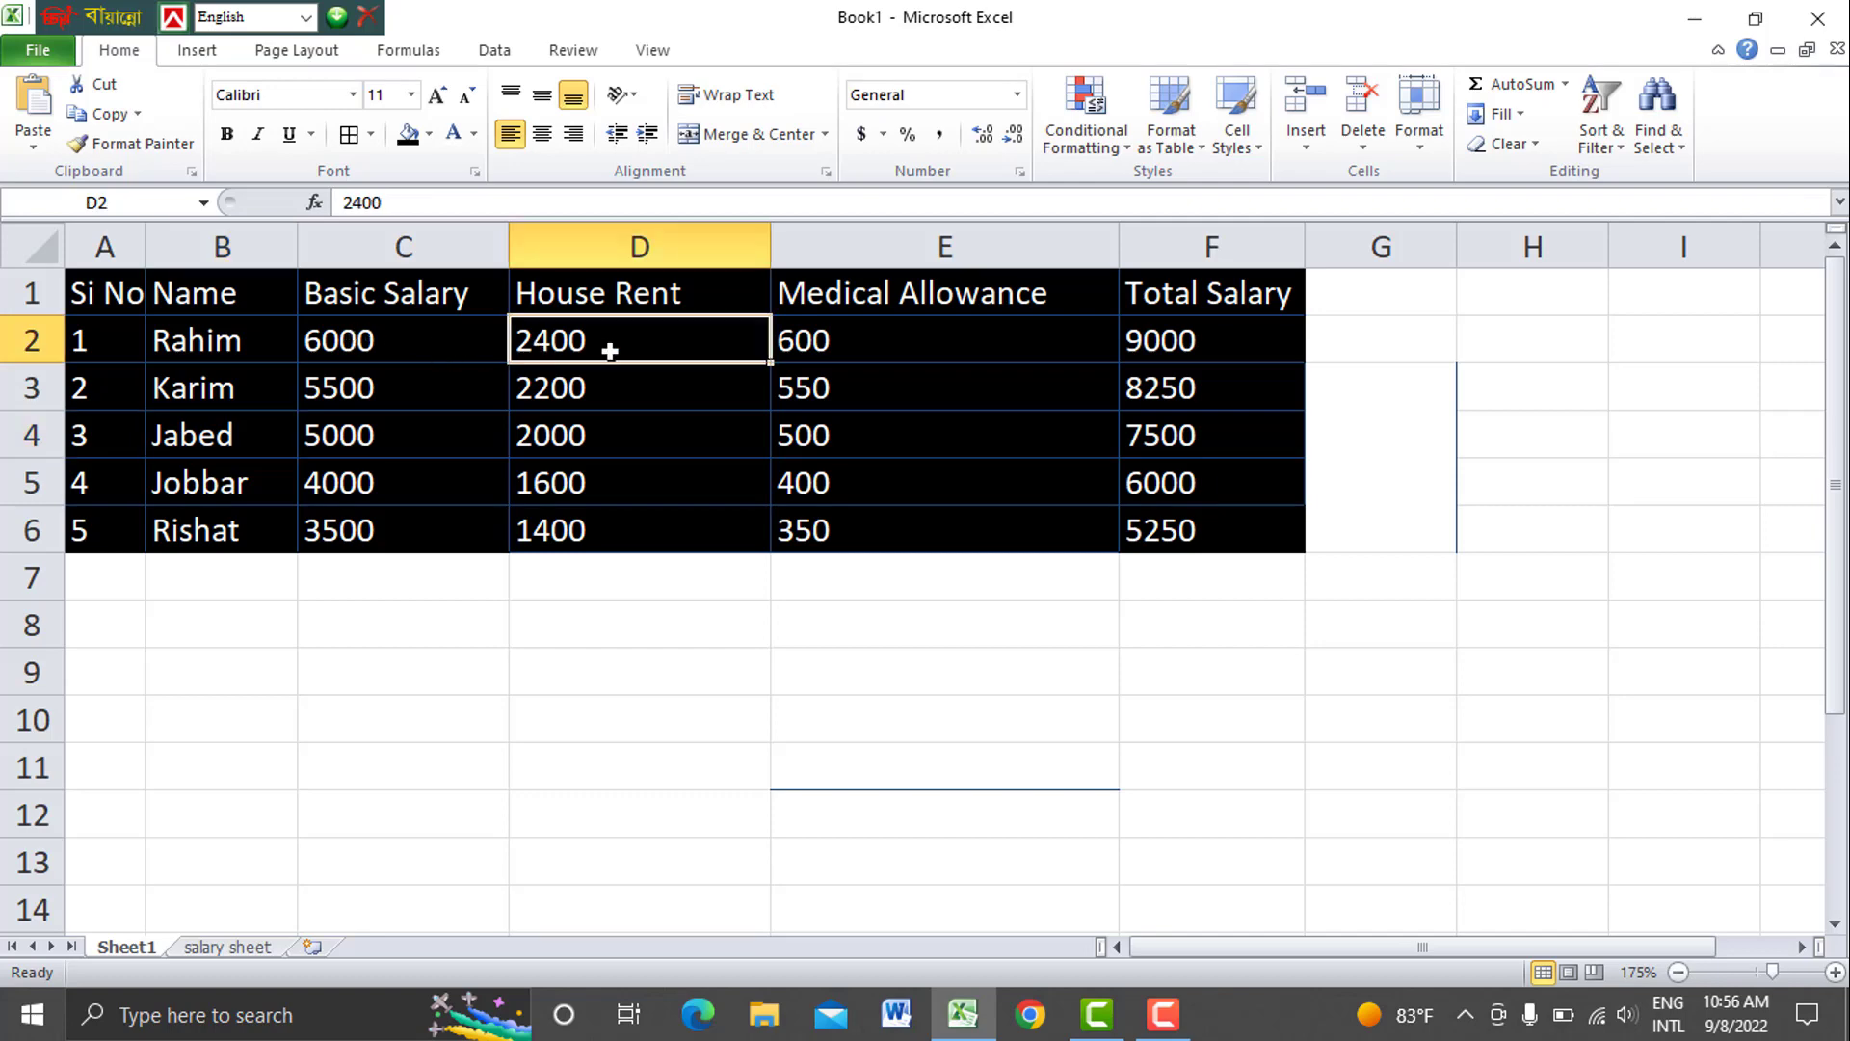
left_click(850, 341)
left_click(702, 336)
left_click(1239, 337)
left_click(962, 345)
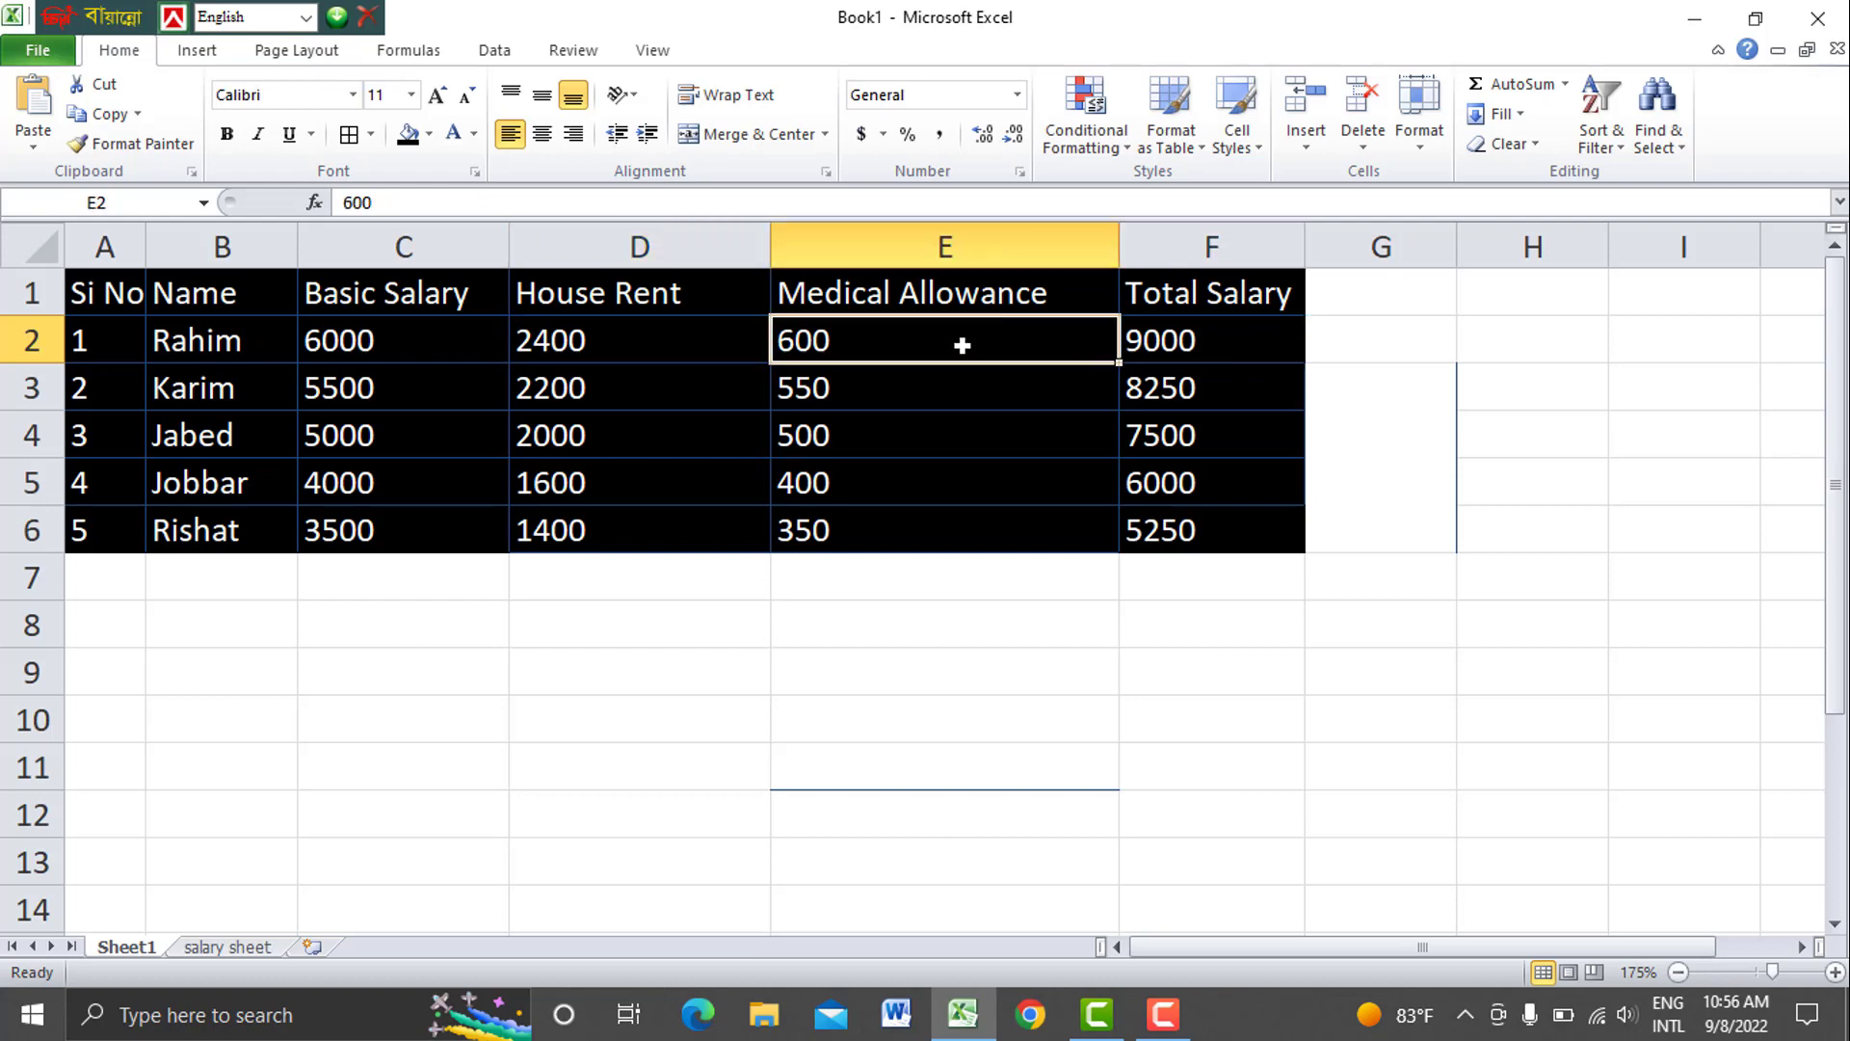
left_click(671, 342)
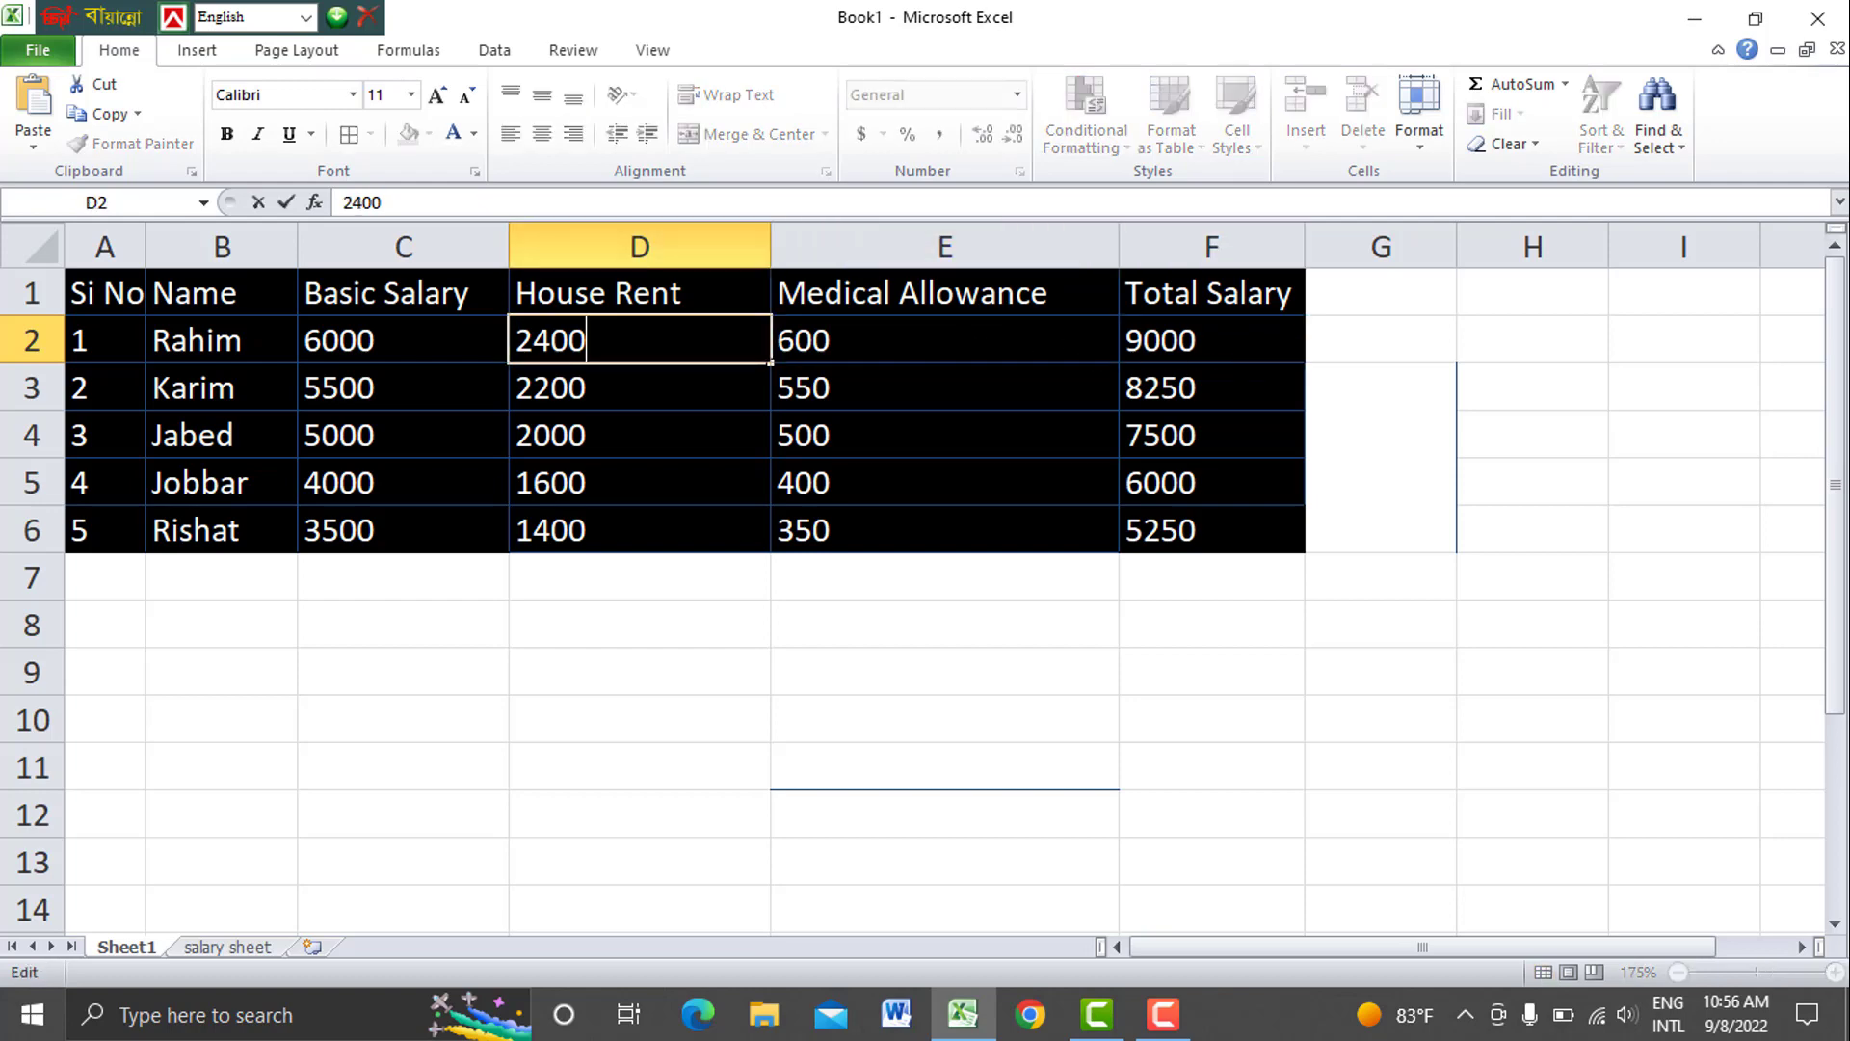
key("Return")
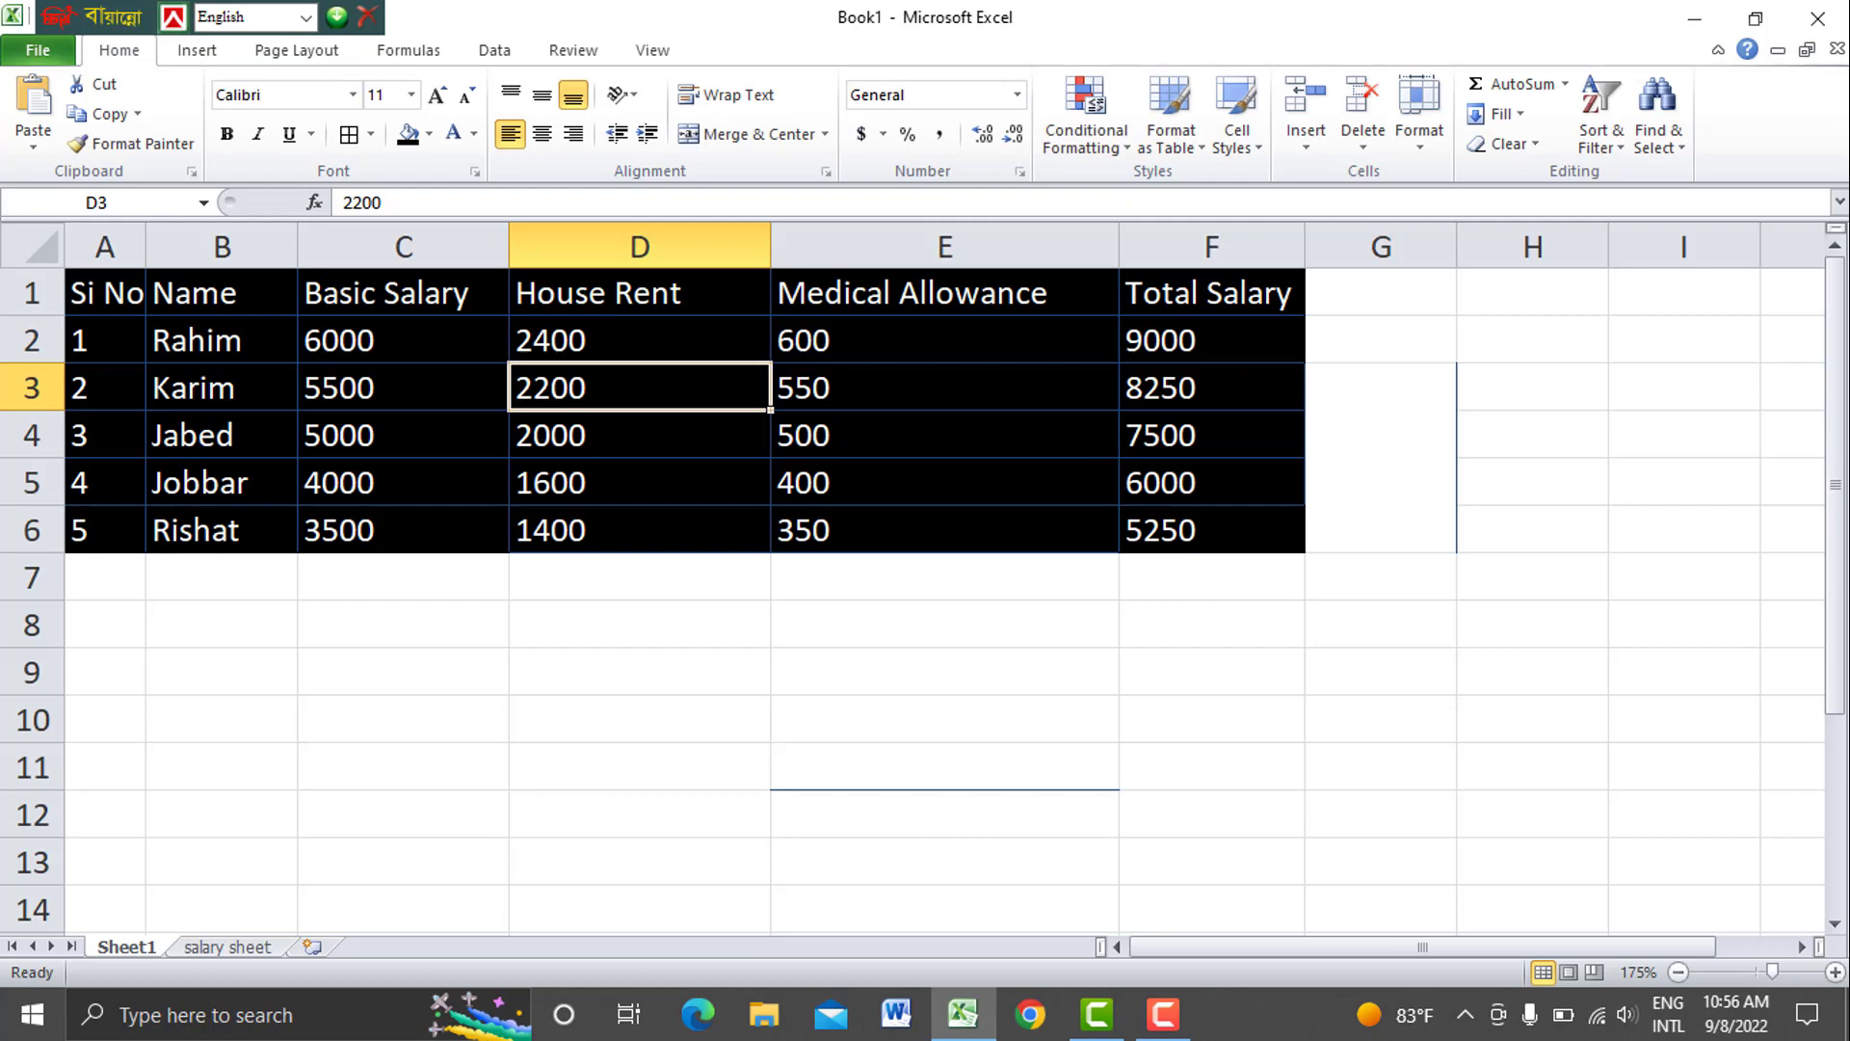
left_click(654, 334)
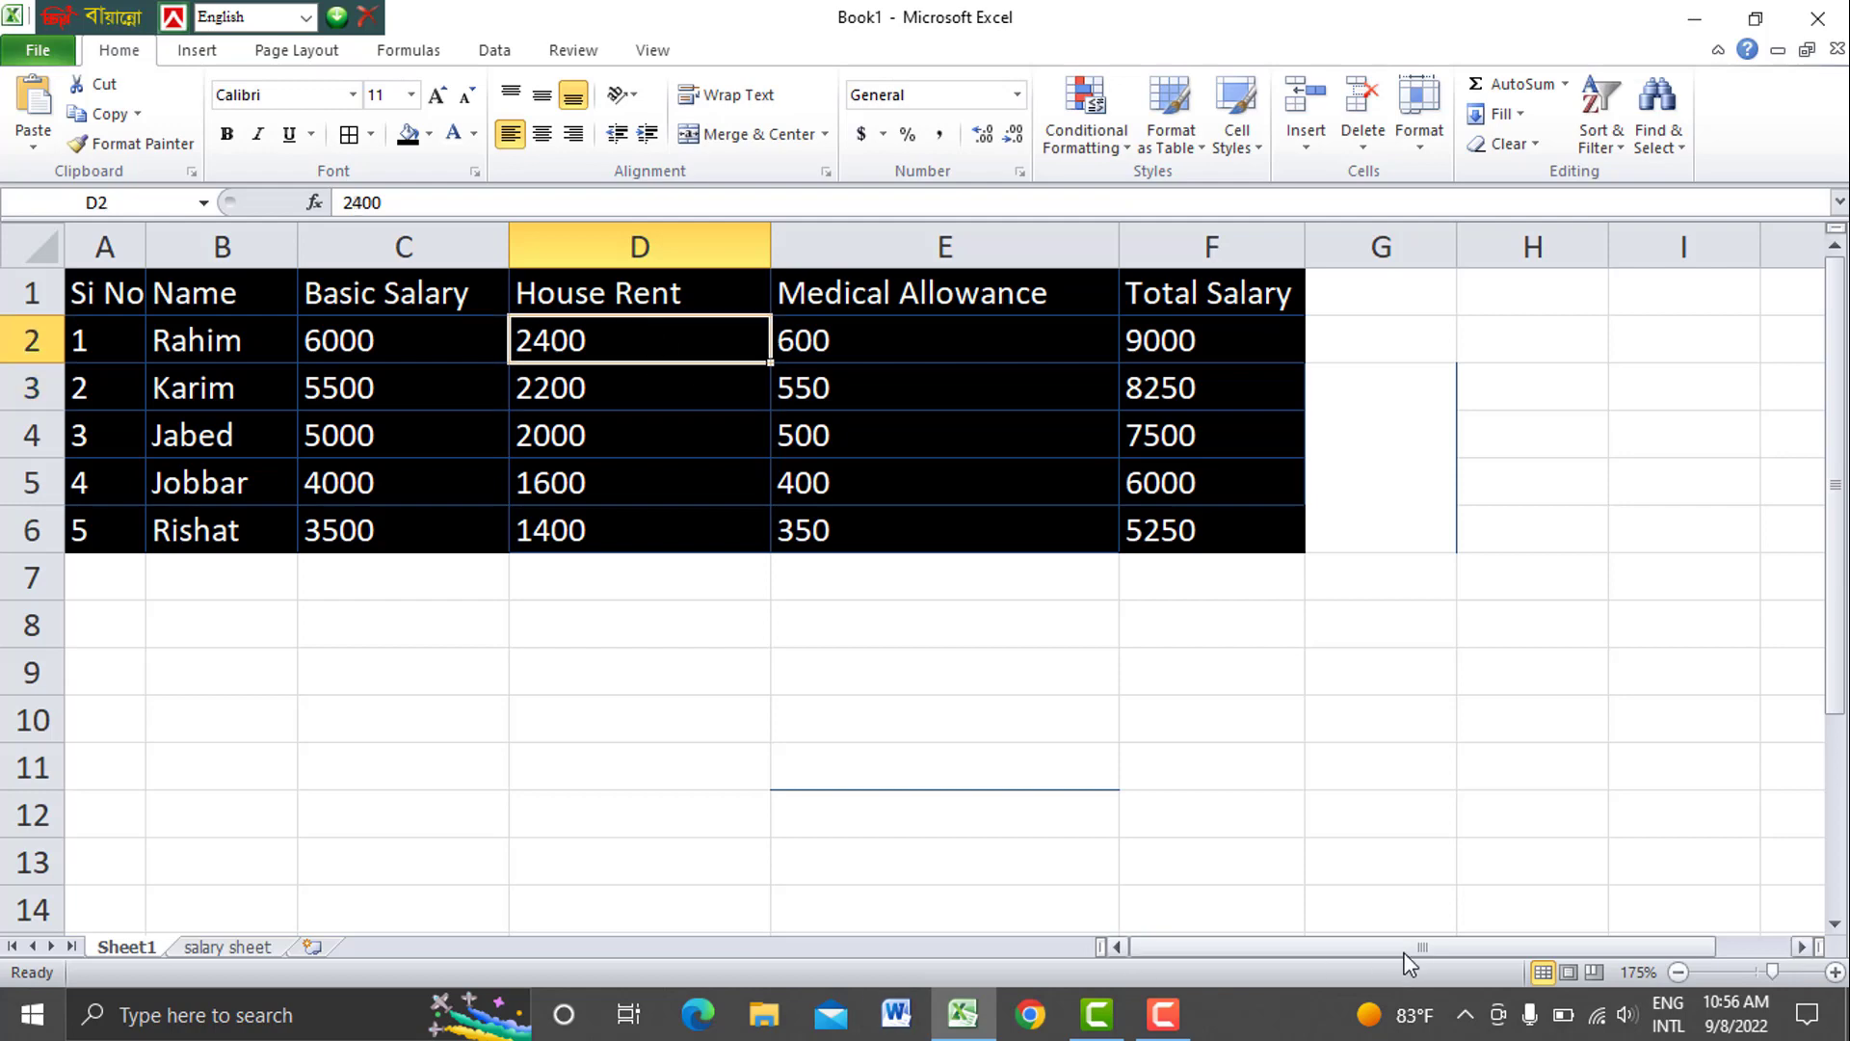
left_click(1176, 1022)
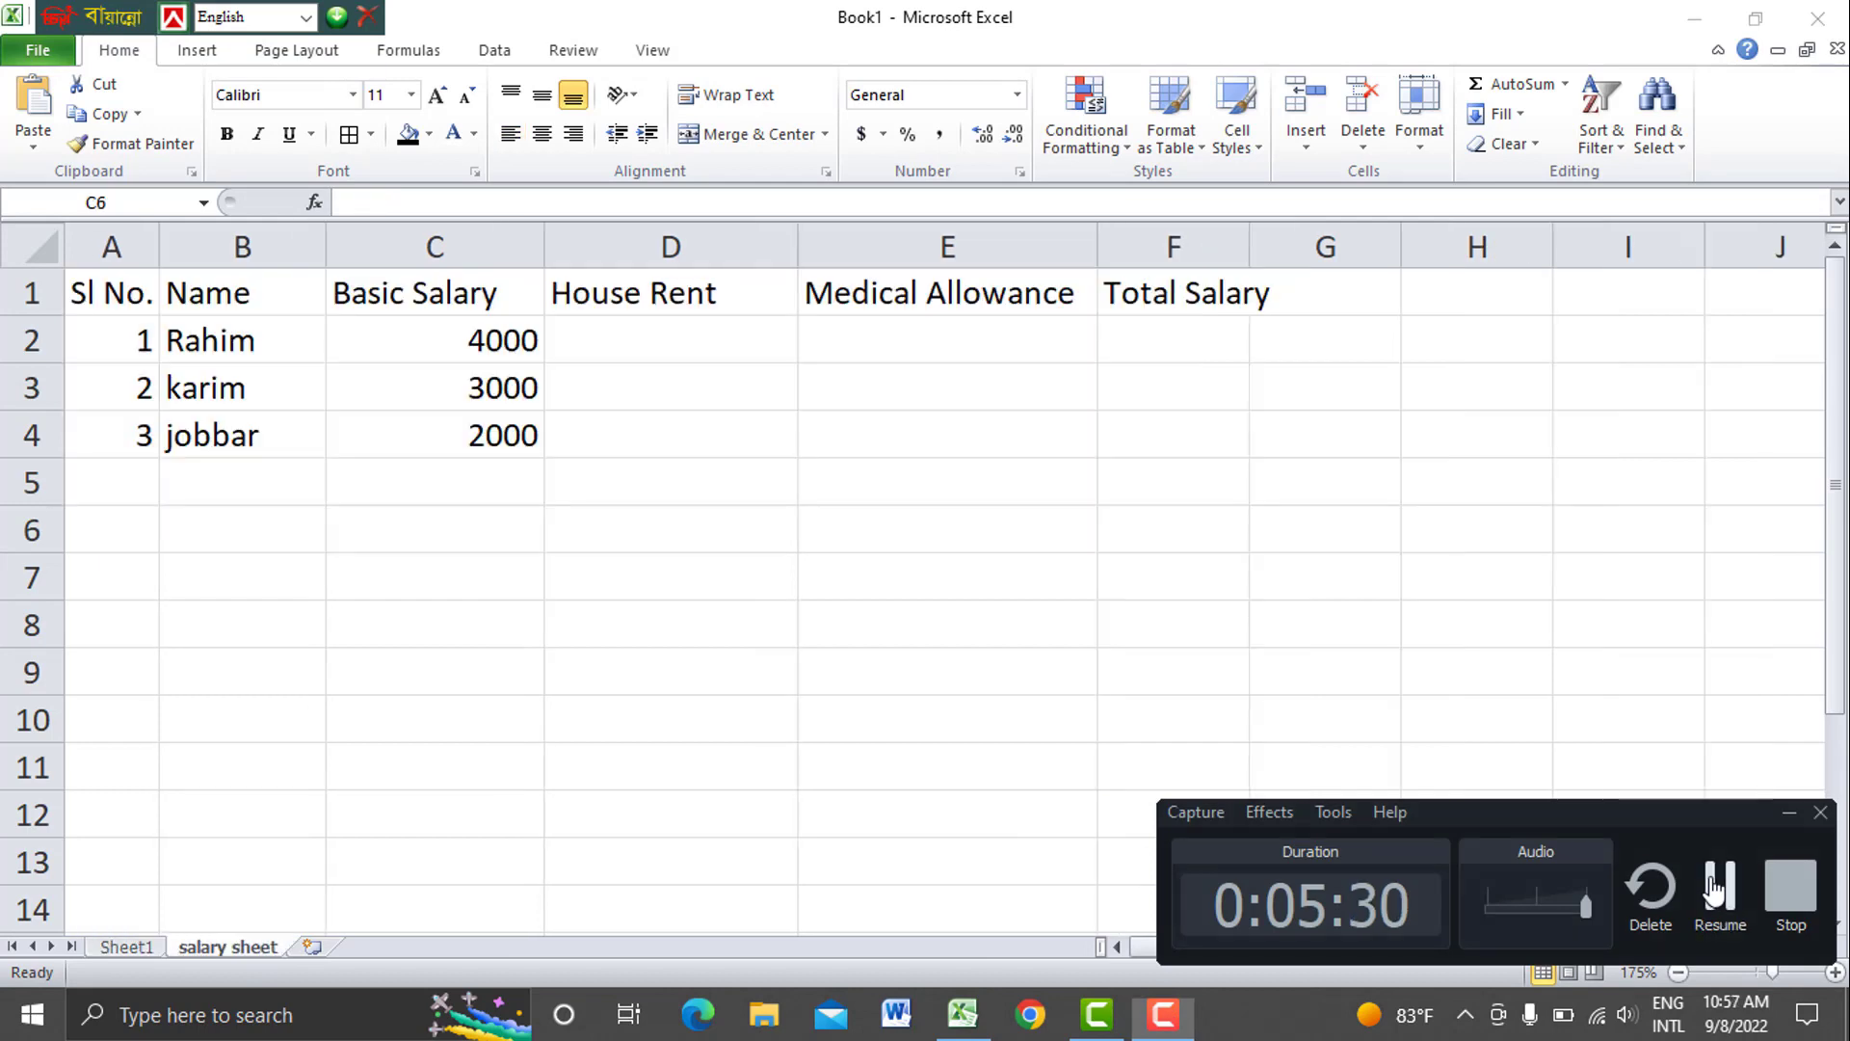
left_click(1714, 892)
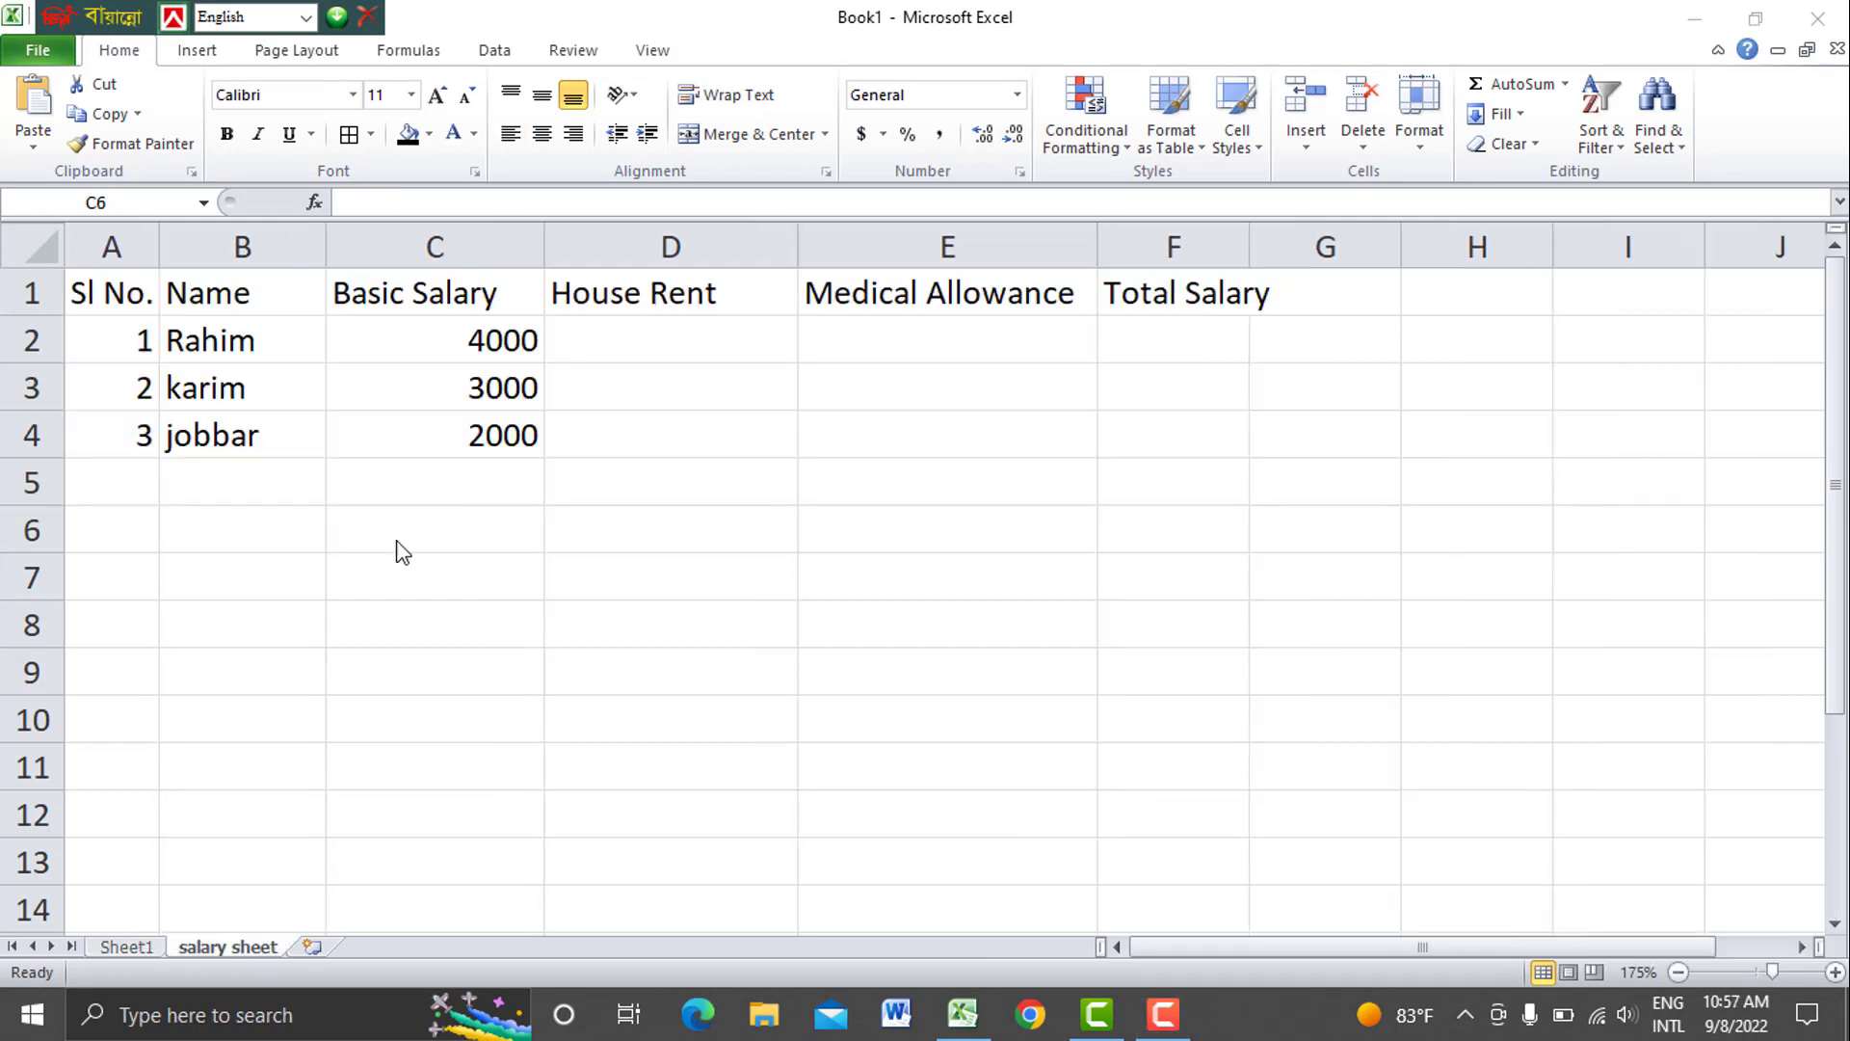
left_click(622, 342)
left_click(503, 342)
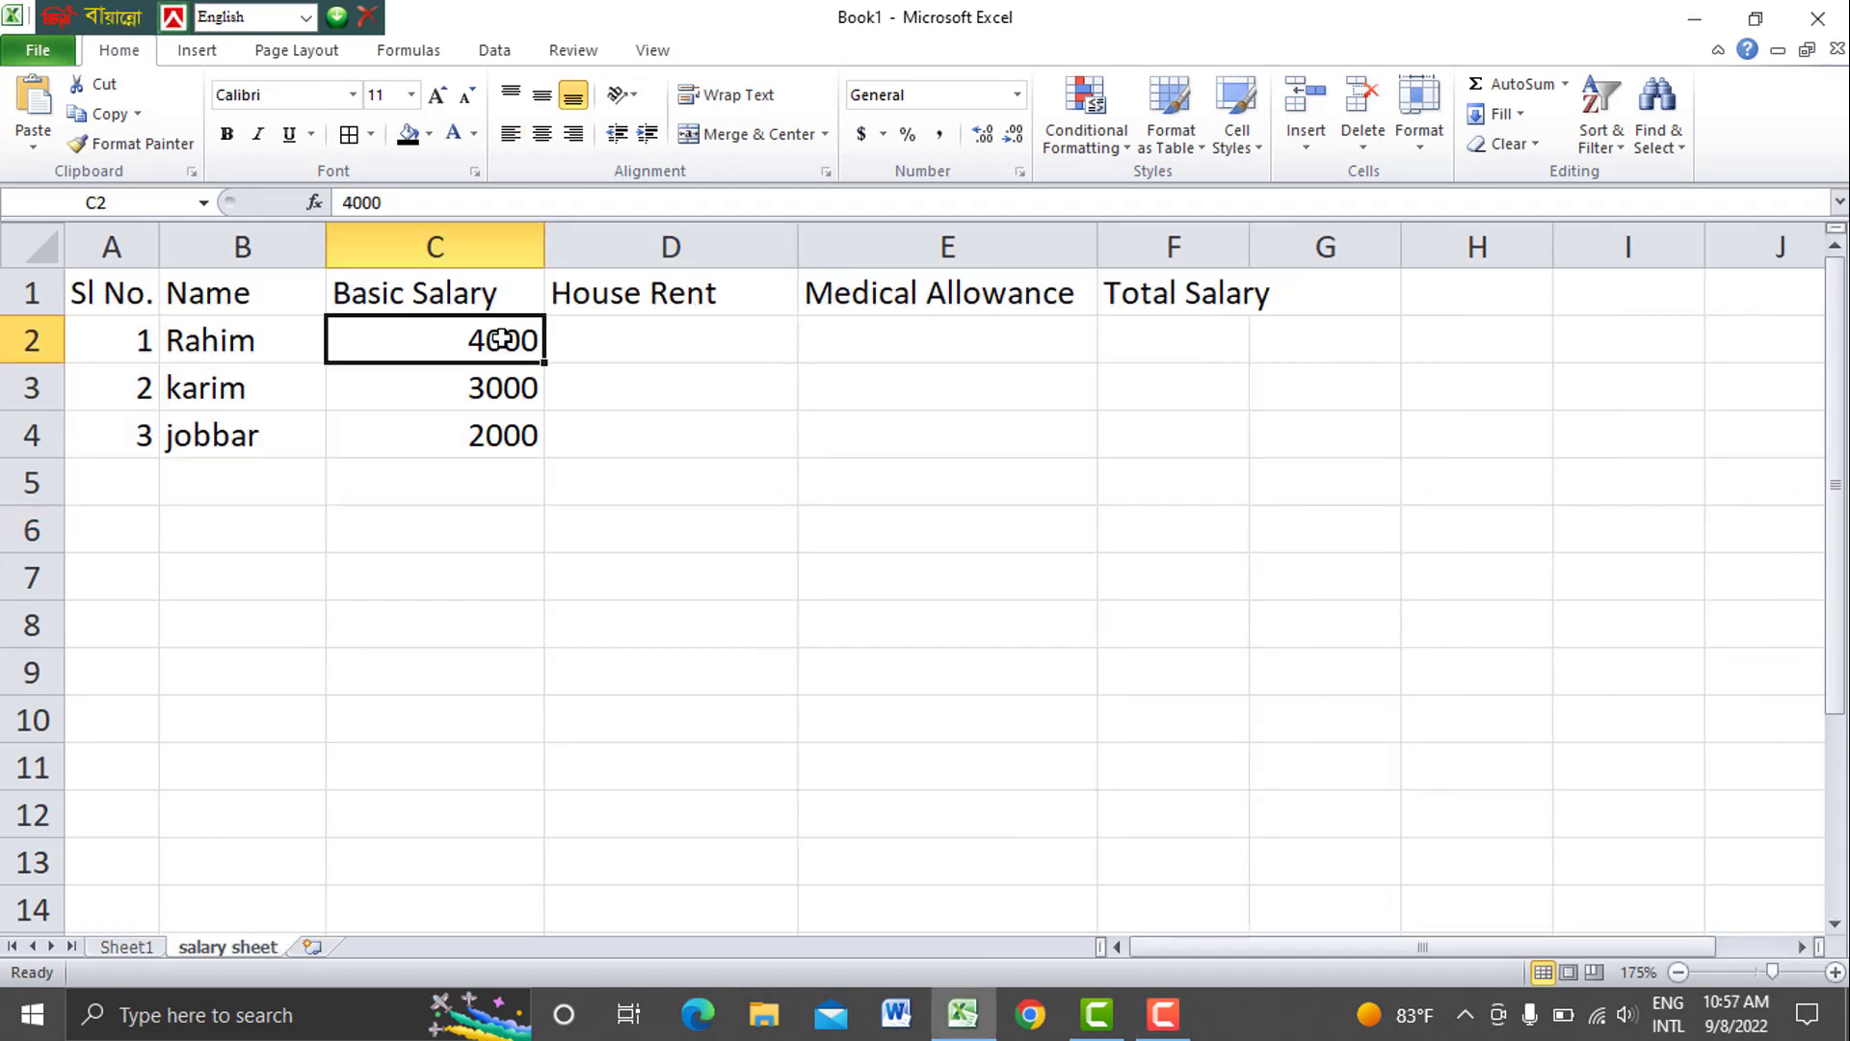
left_click(670, 335)
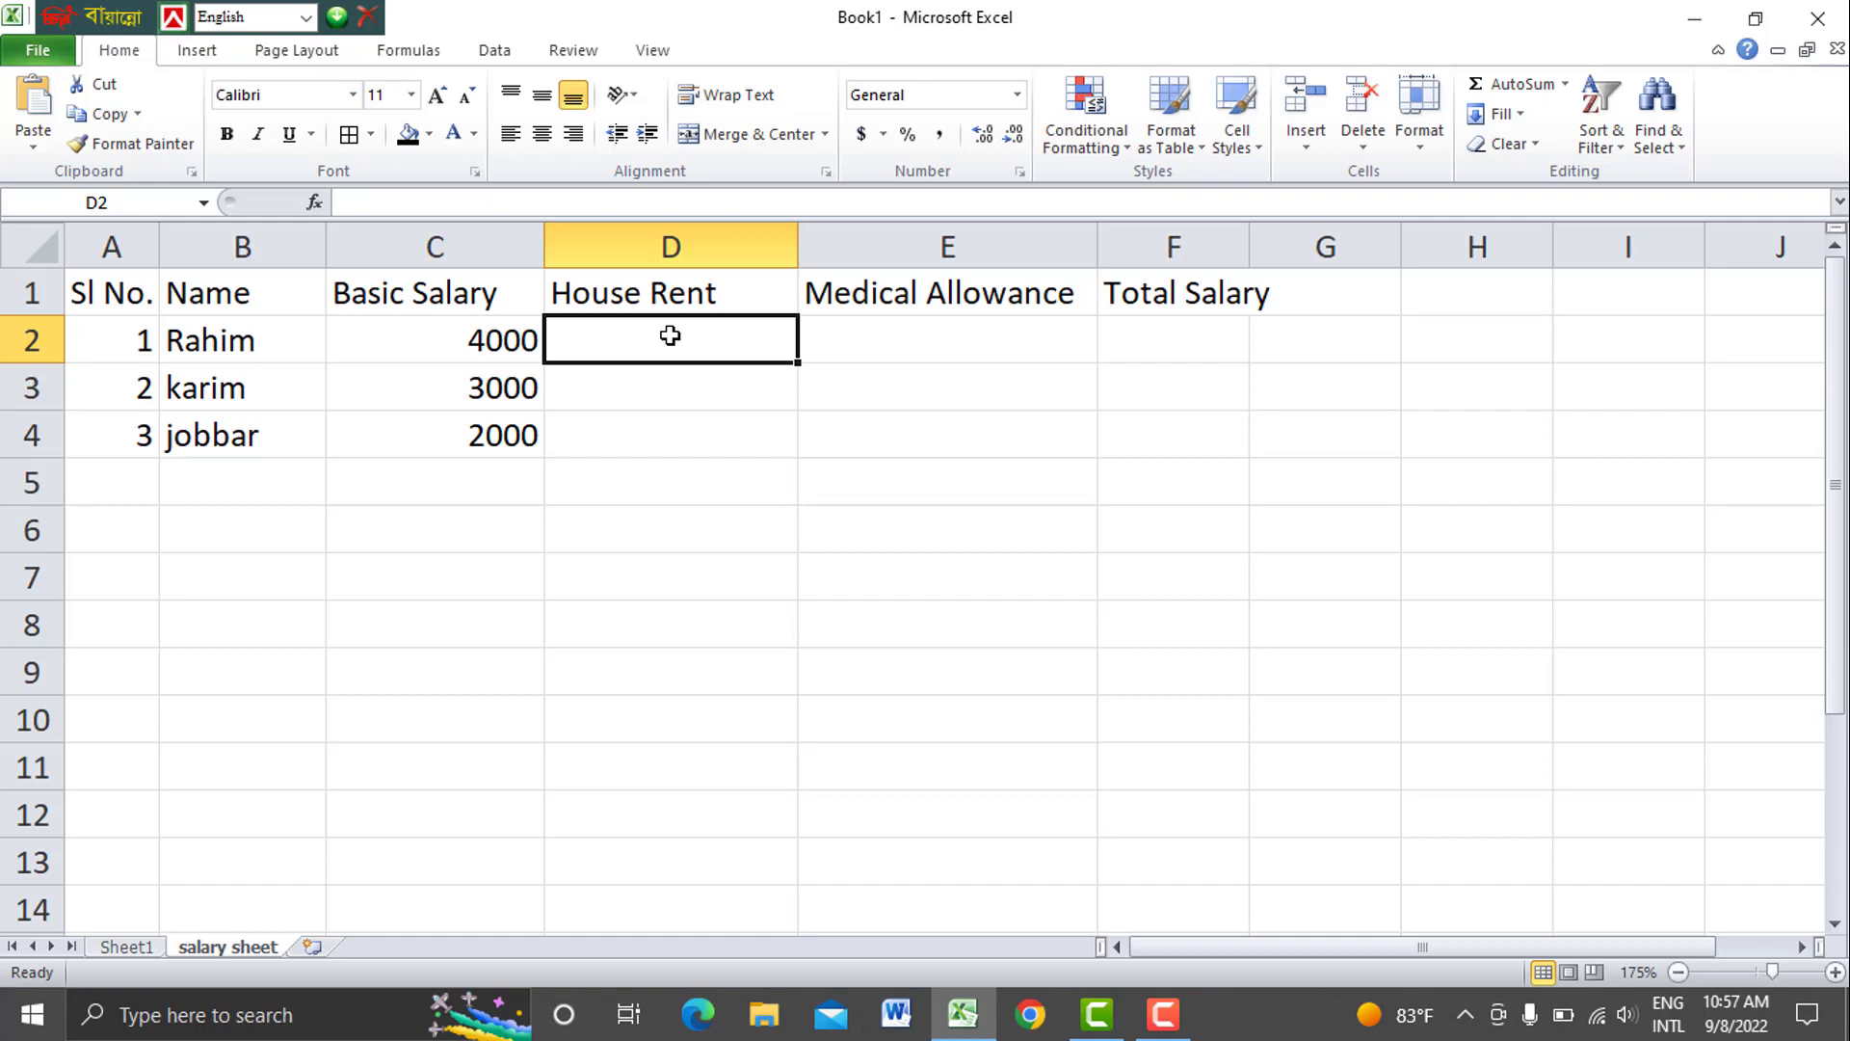
left_click(732, 402)
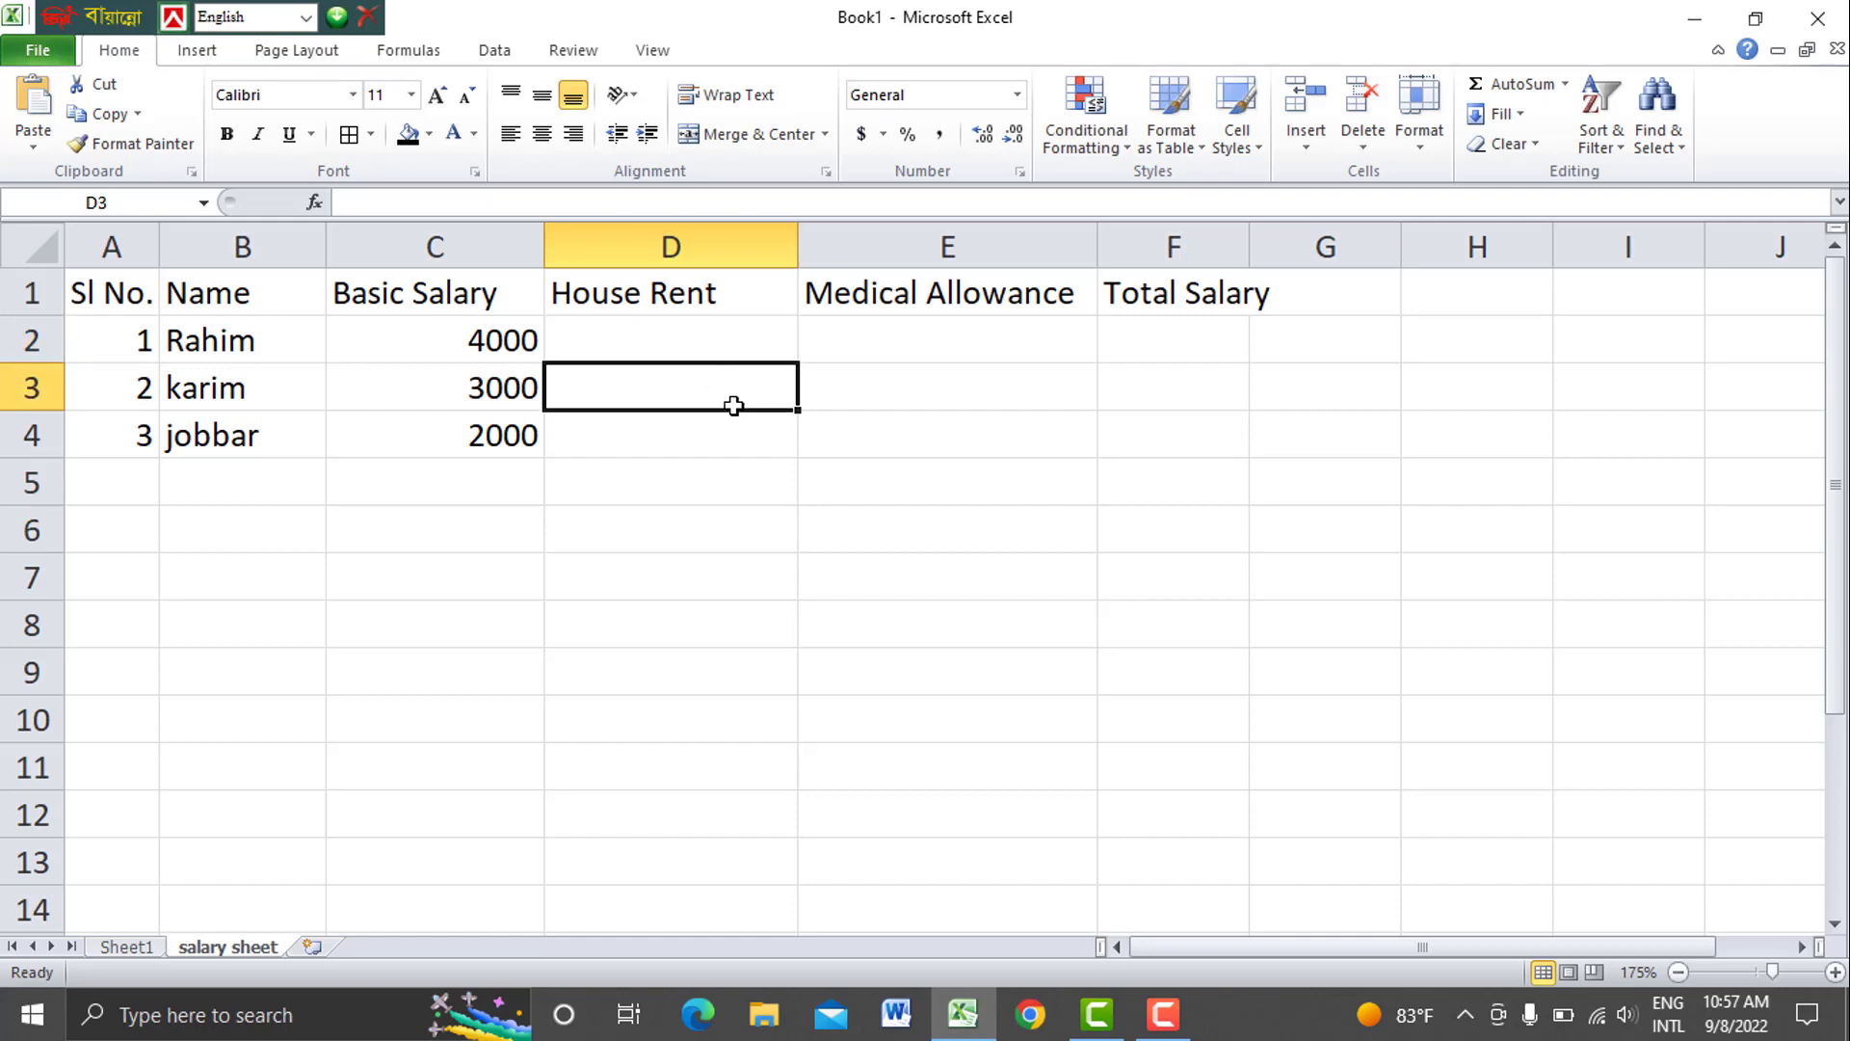
left_click(686, 326)
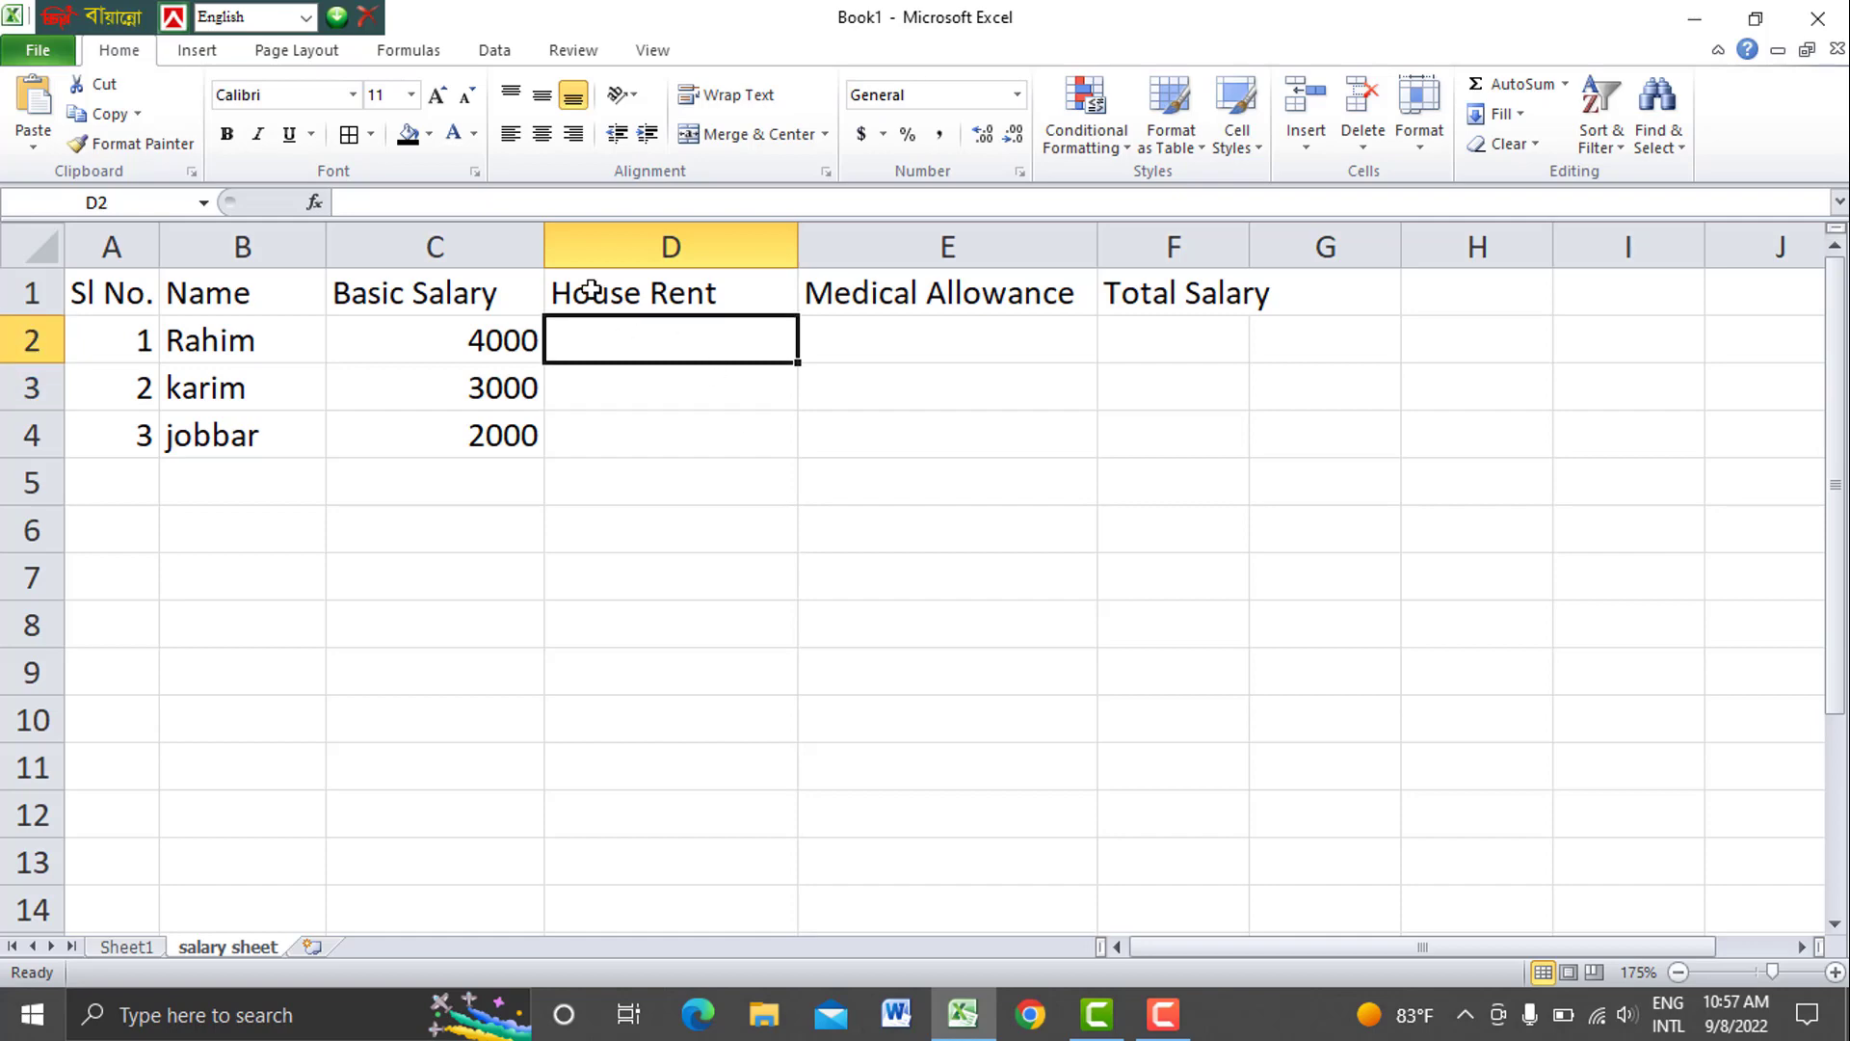
left_click(520, 198)
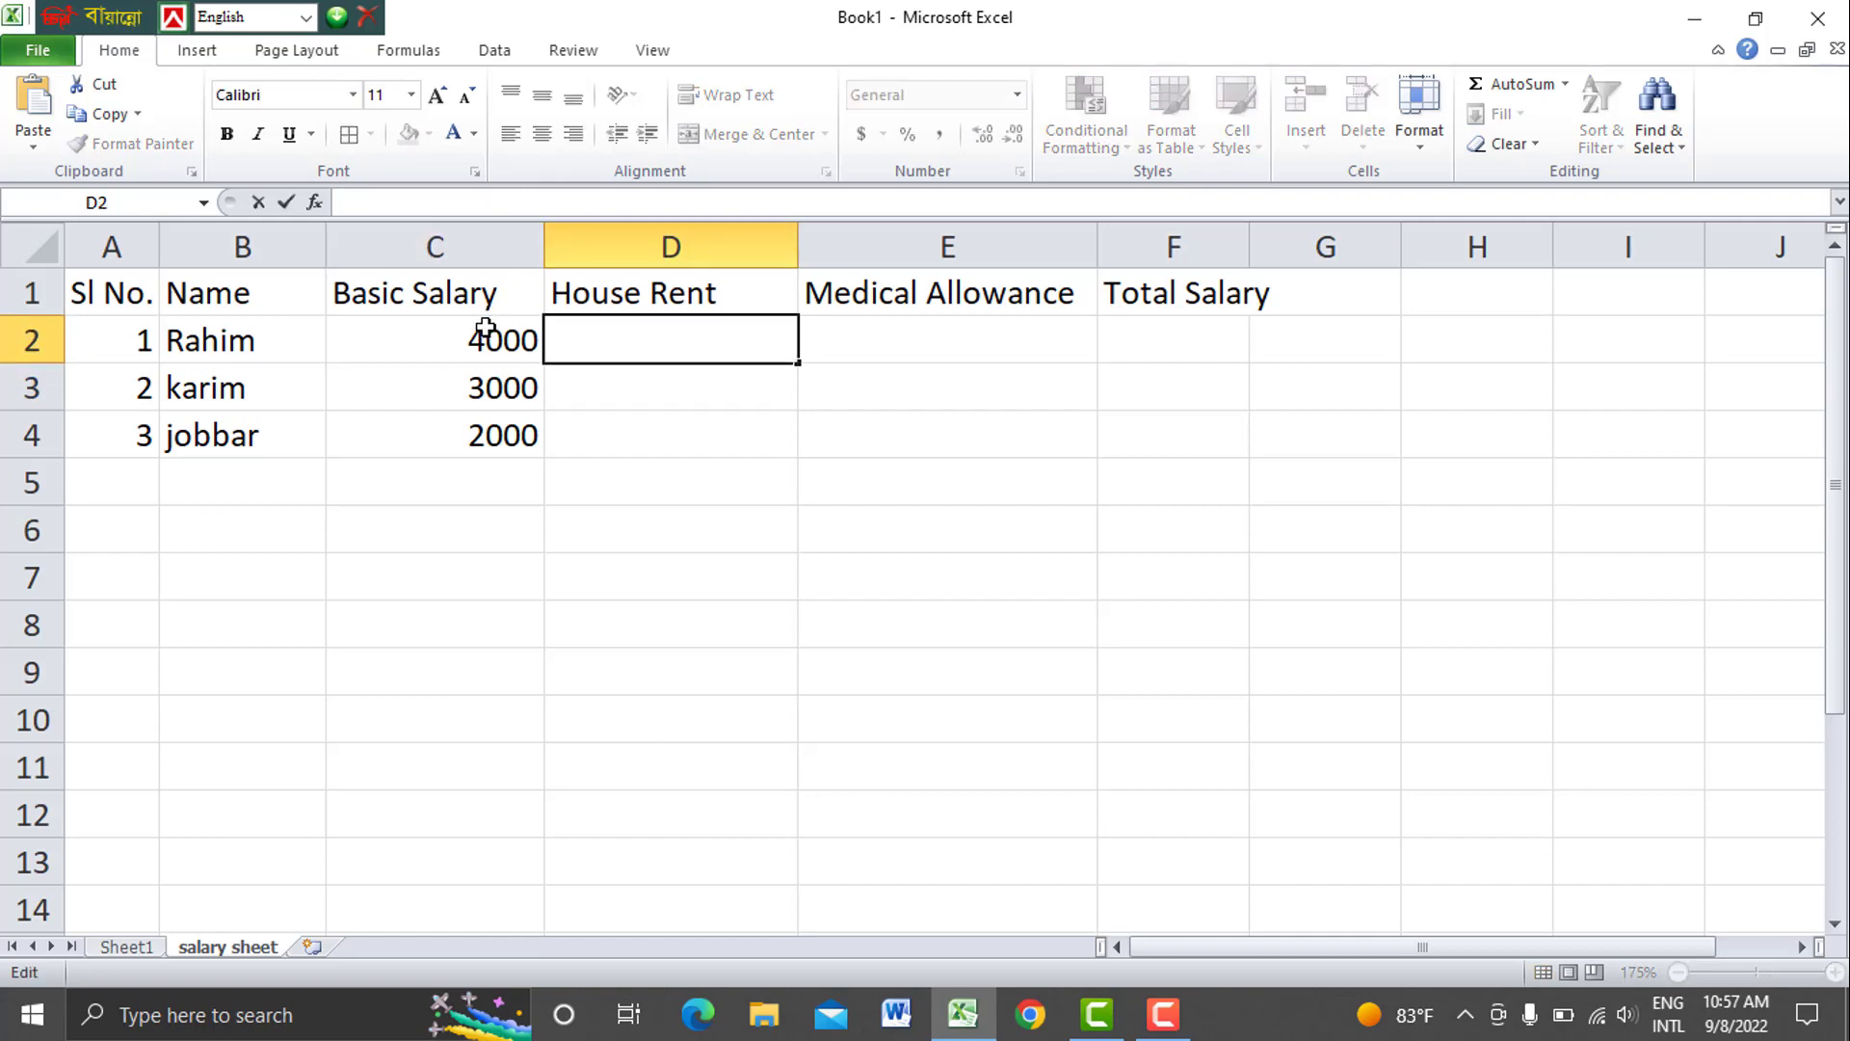
left_click(484, 334)
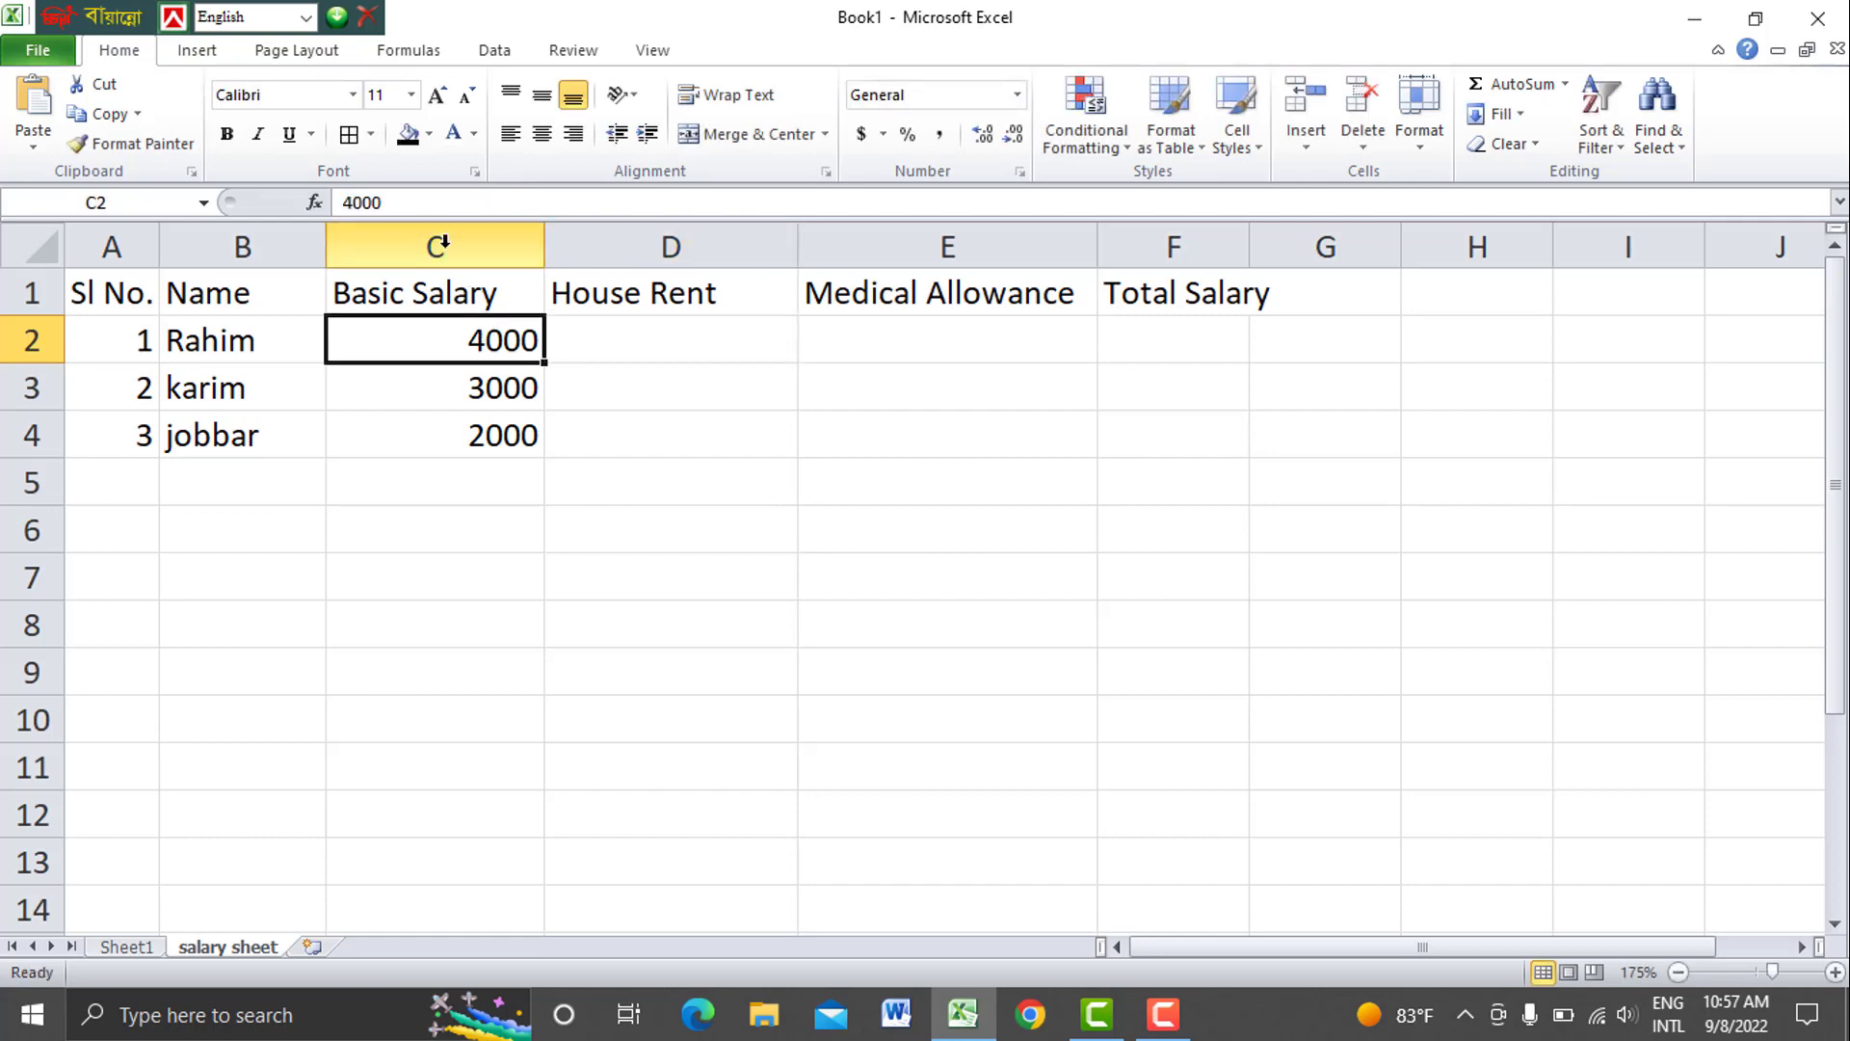
Enter the formula =C2*10% in D2 to calculate the first employee's House Rent from the basic salary
left_click(616, 327)
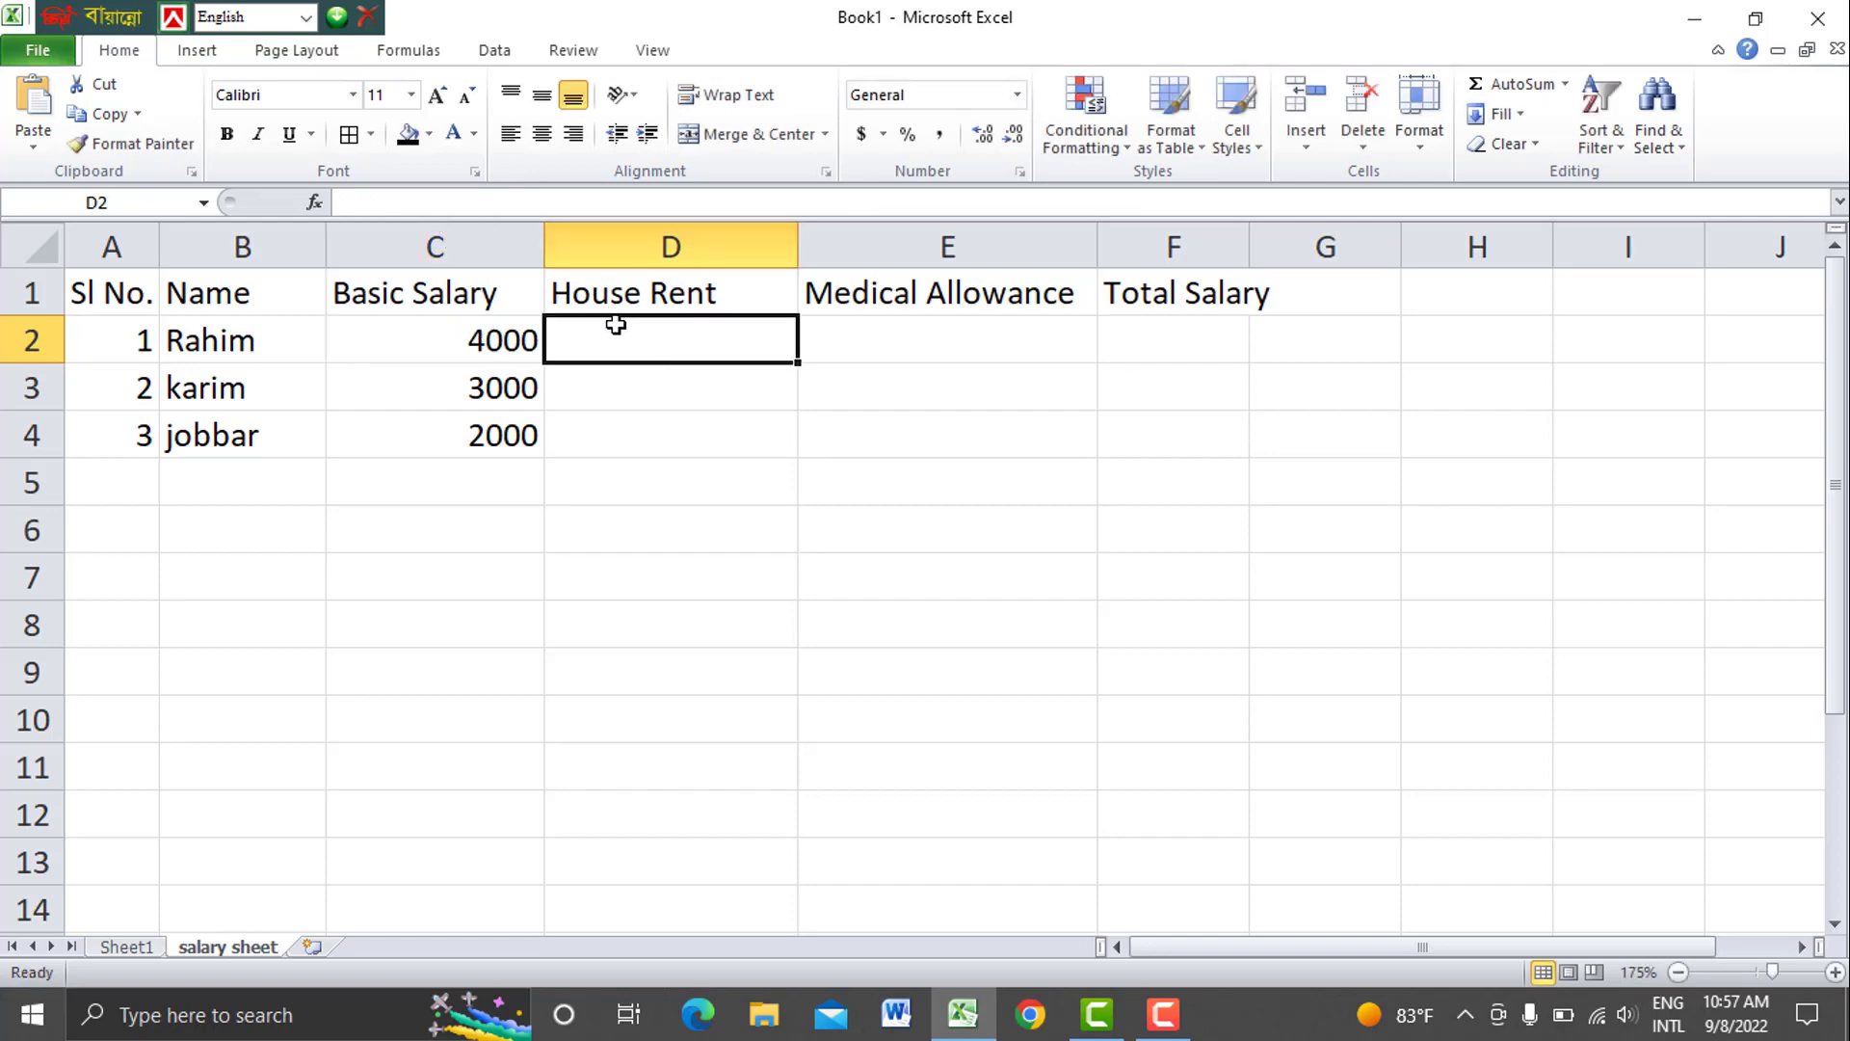
left_click(470, 207)
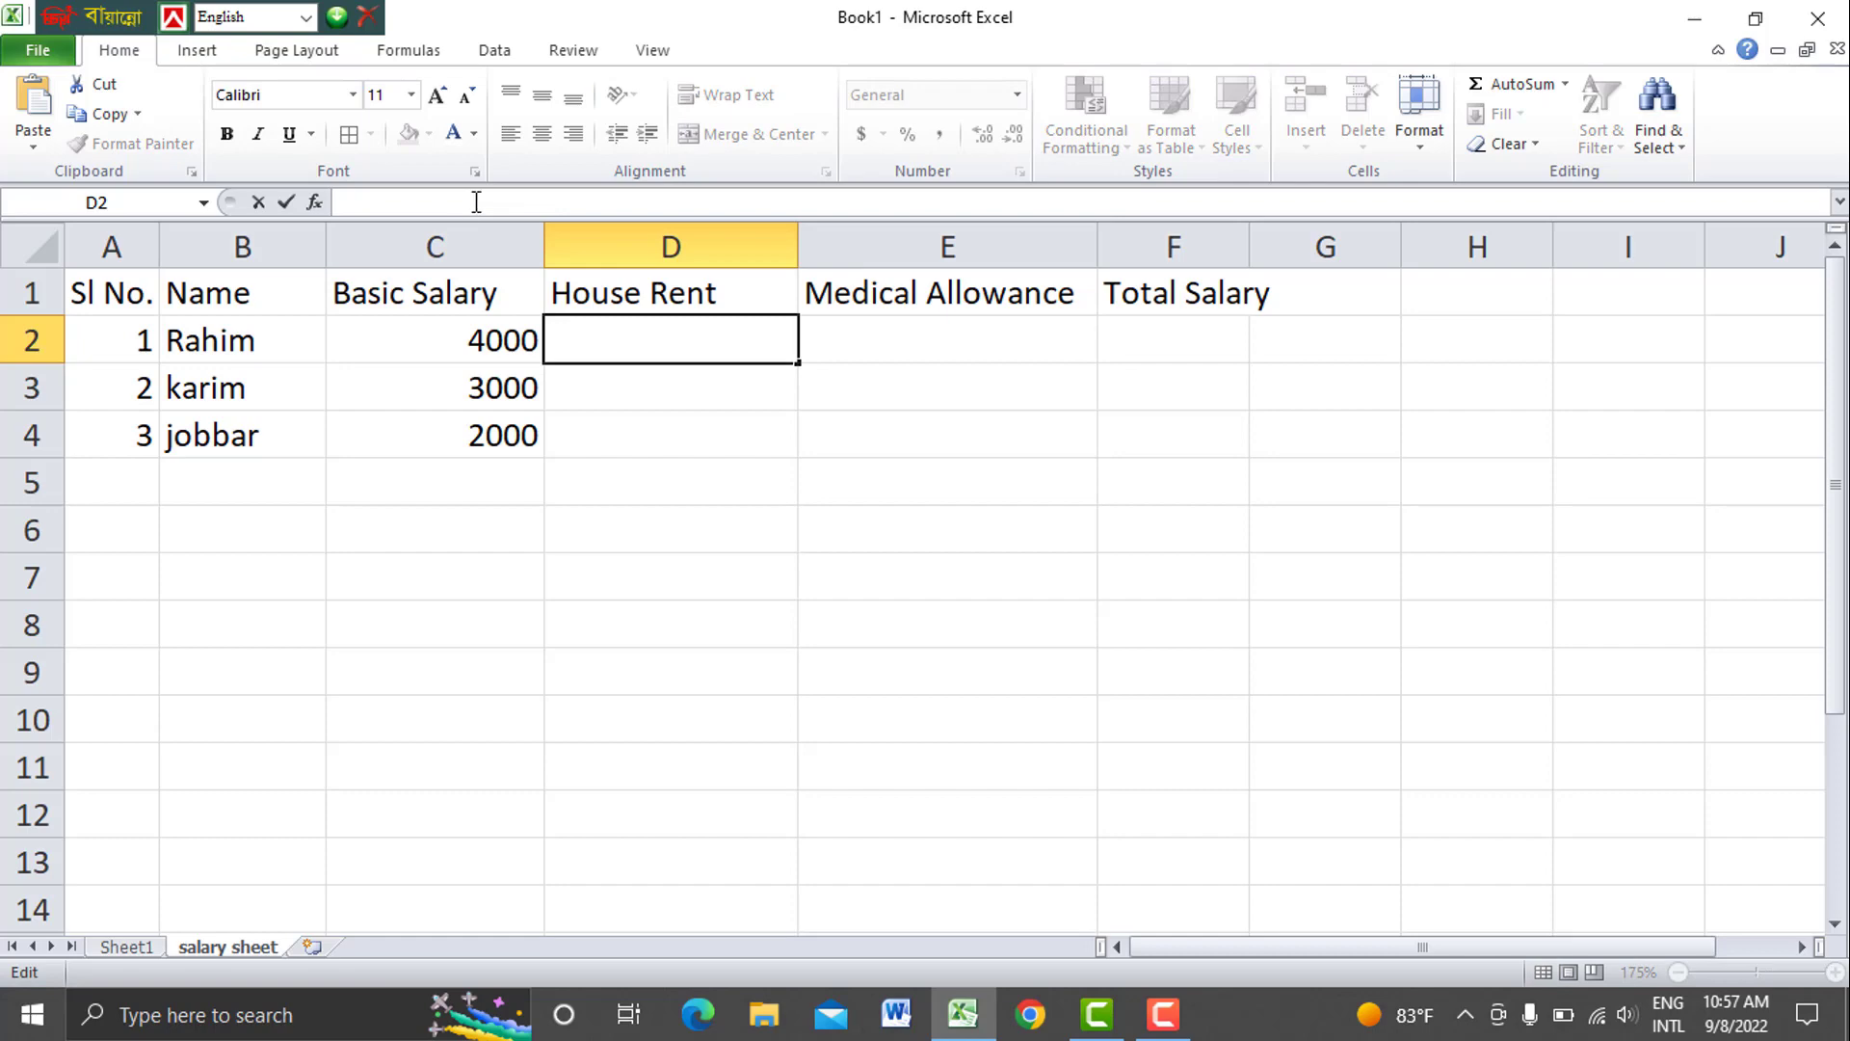
type("=")
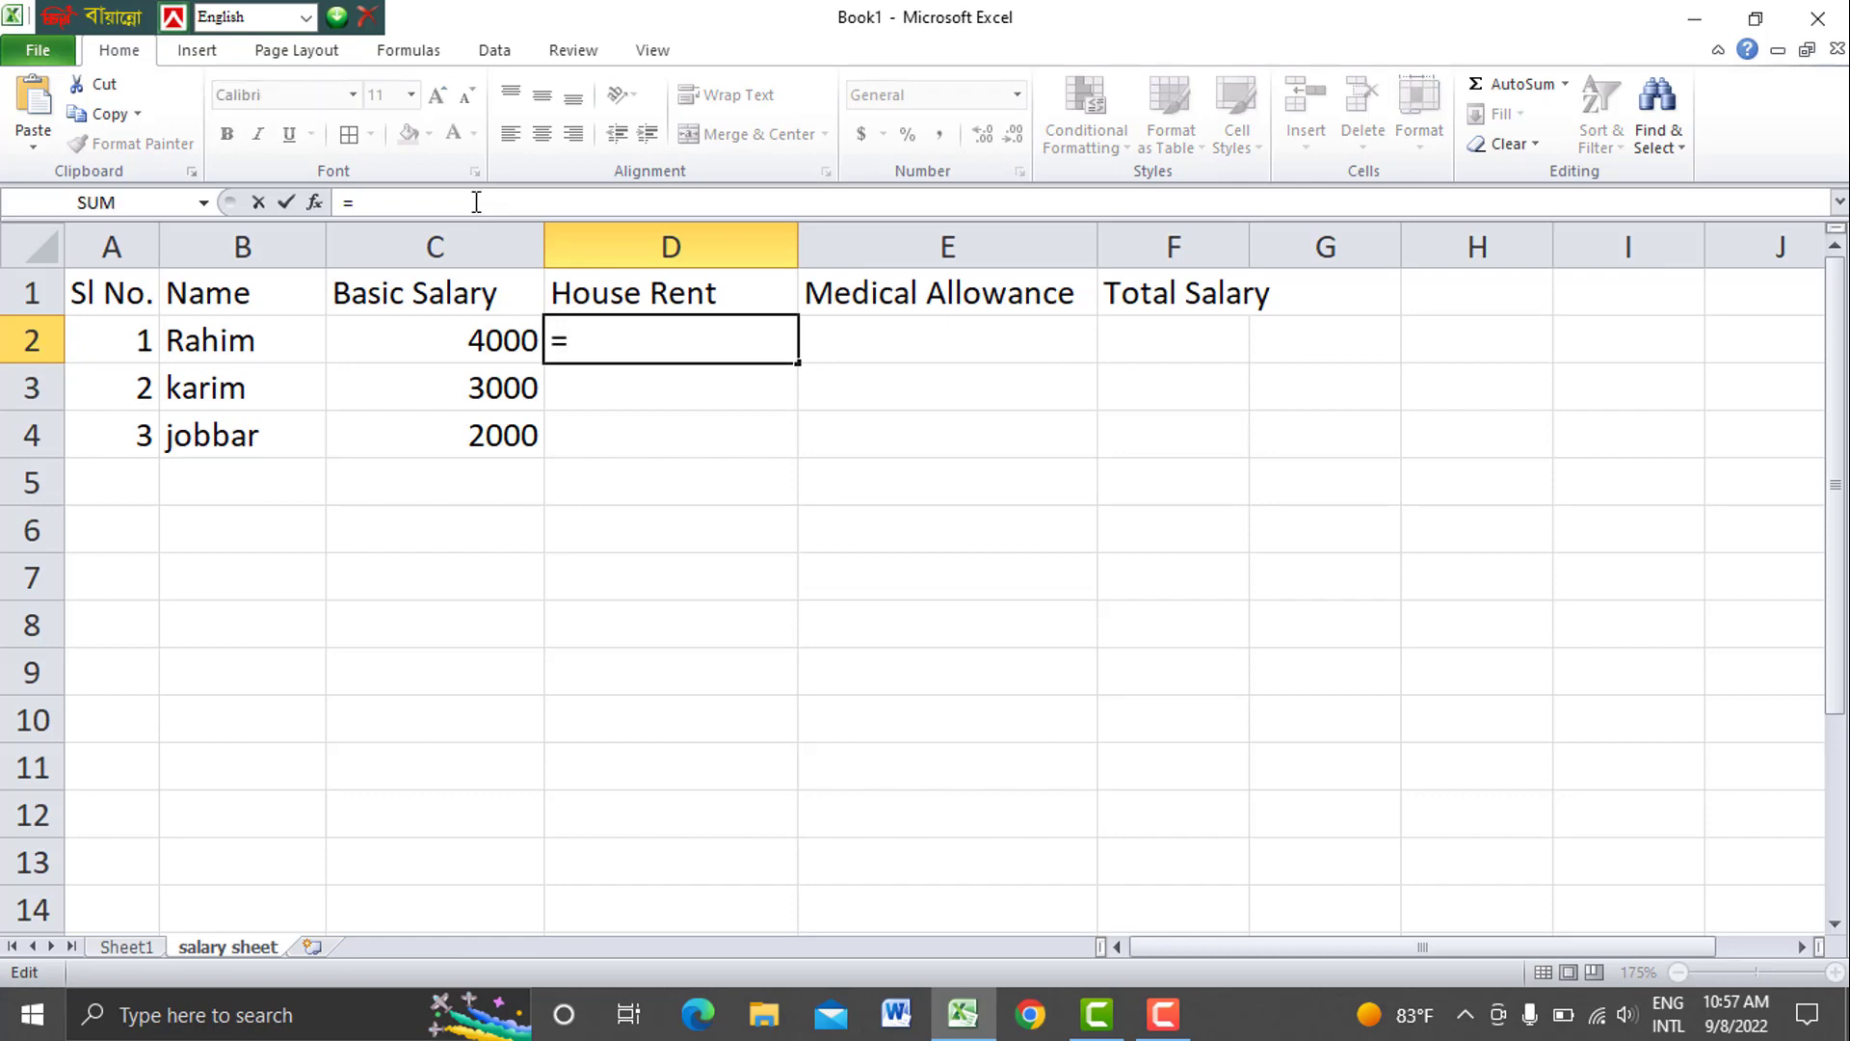
left_click(464, 348)
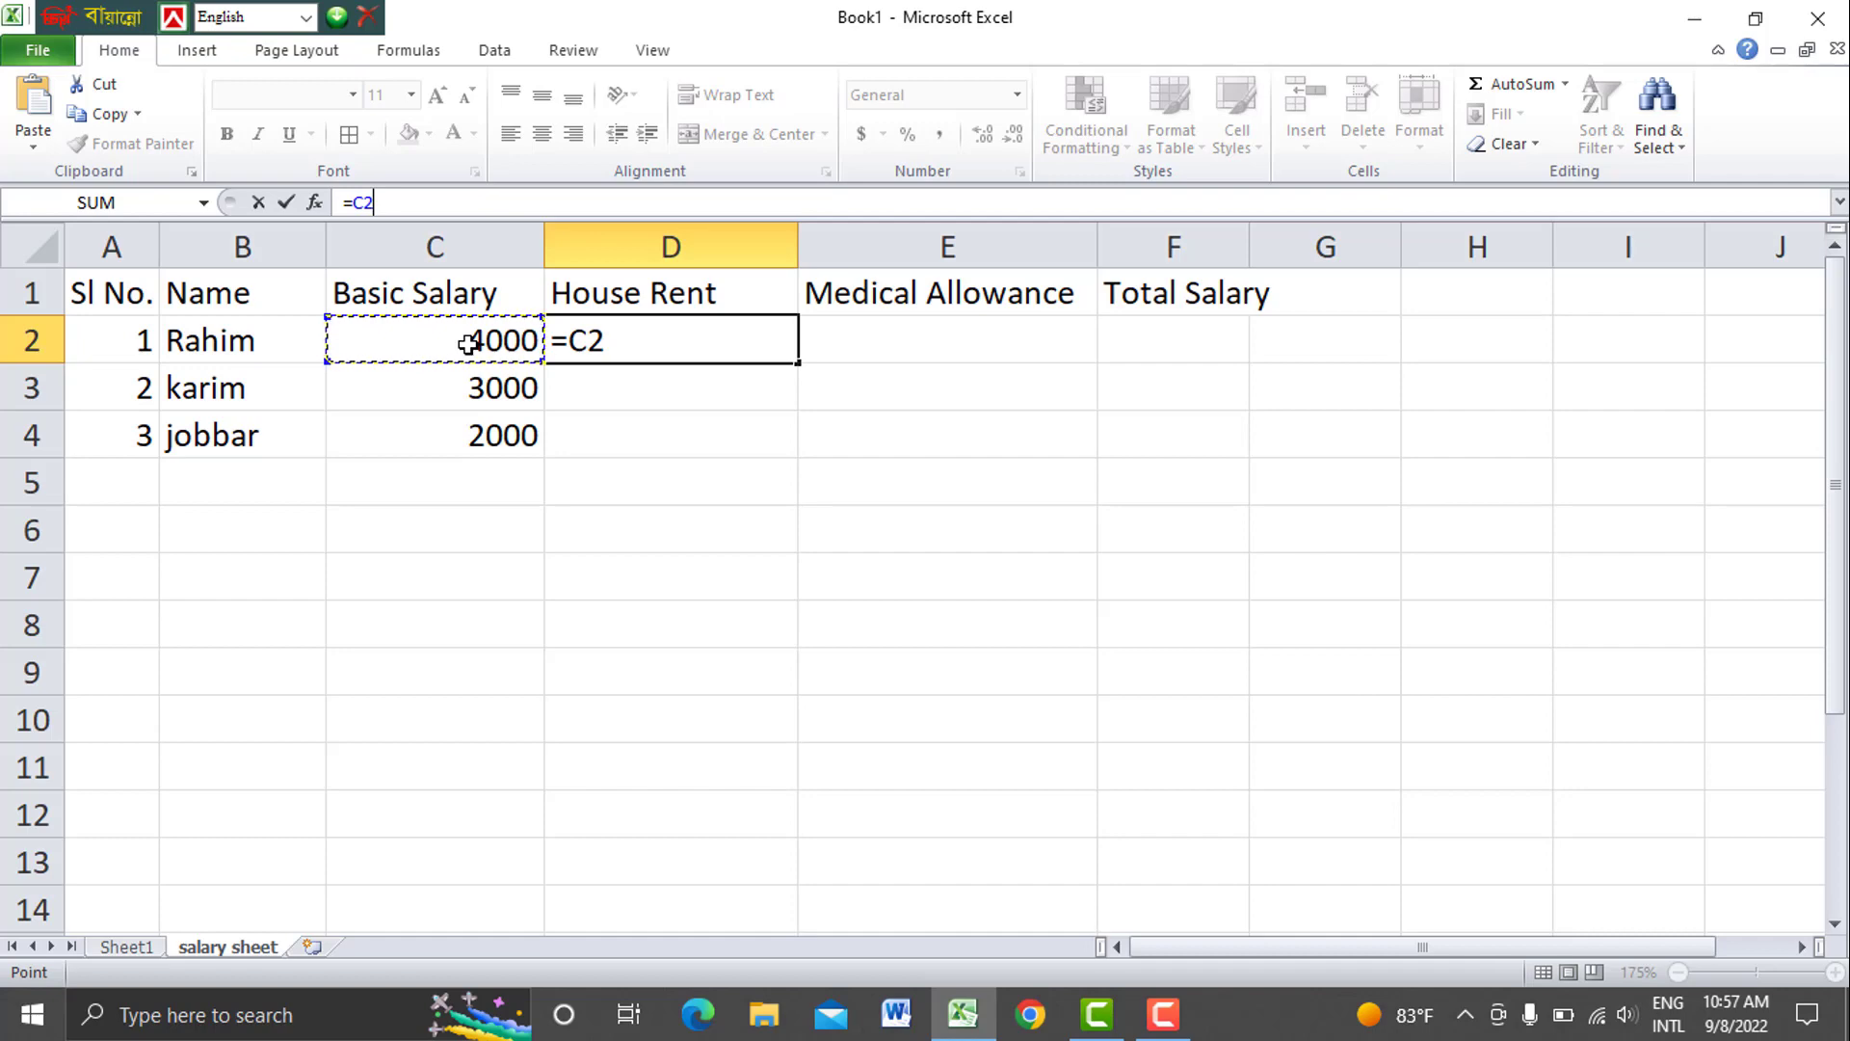
left_click(1187, 1023)
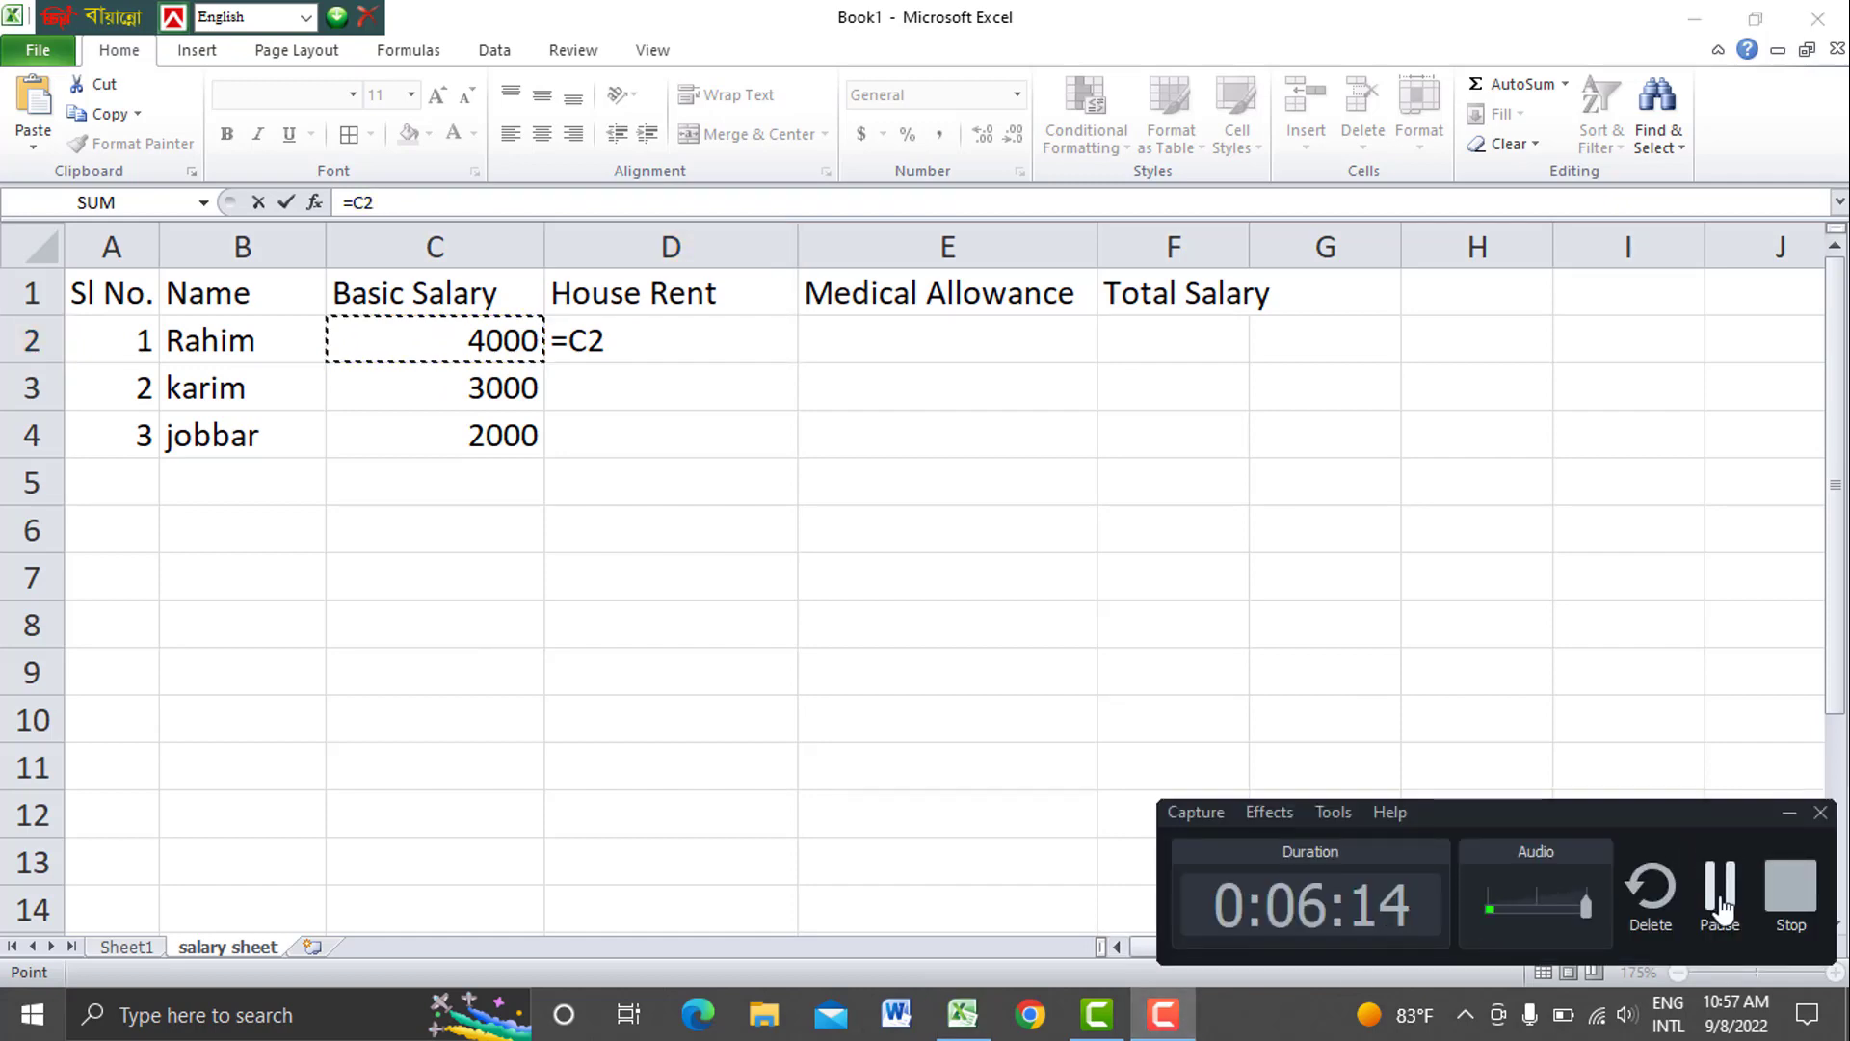
left_click(1721, 902)
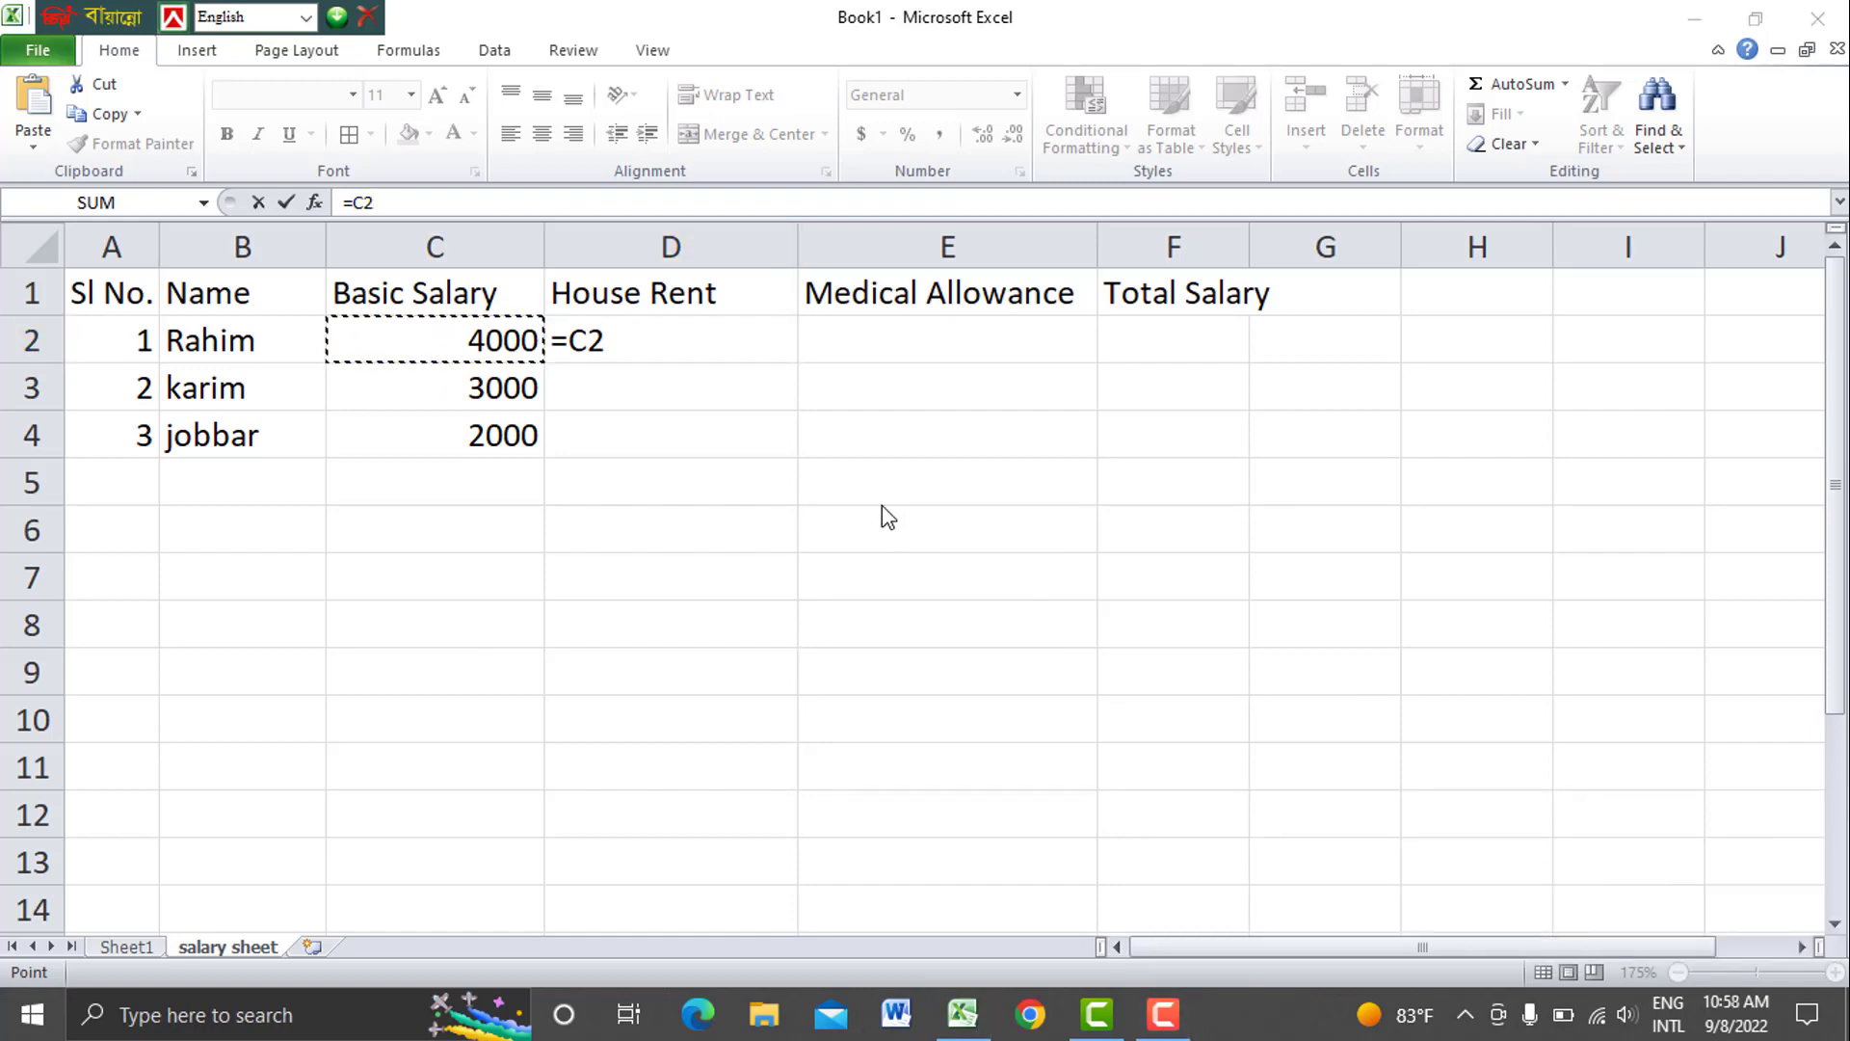
left_click(513, 199)
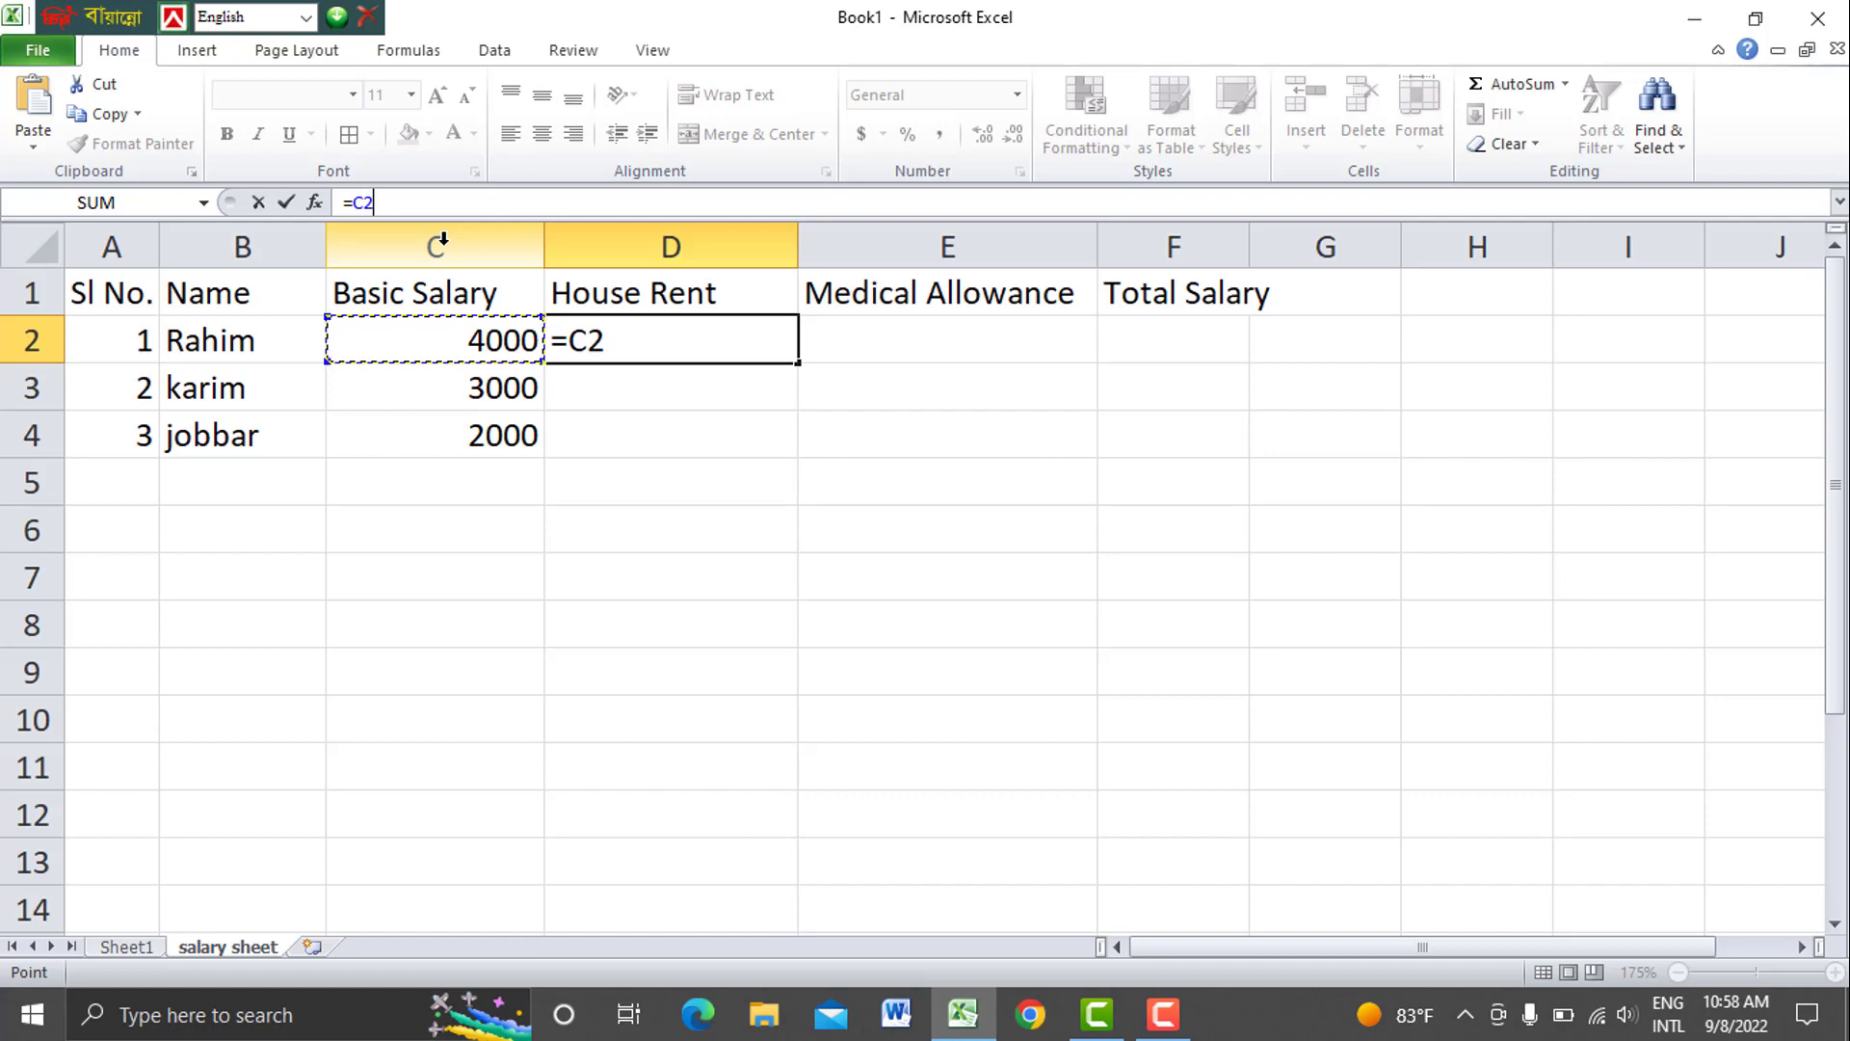
type("*")
type("10")
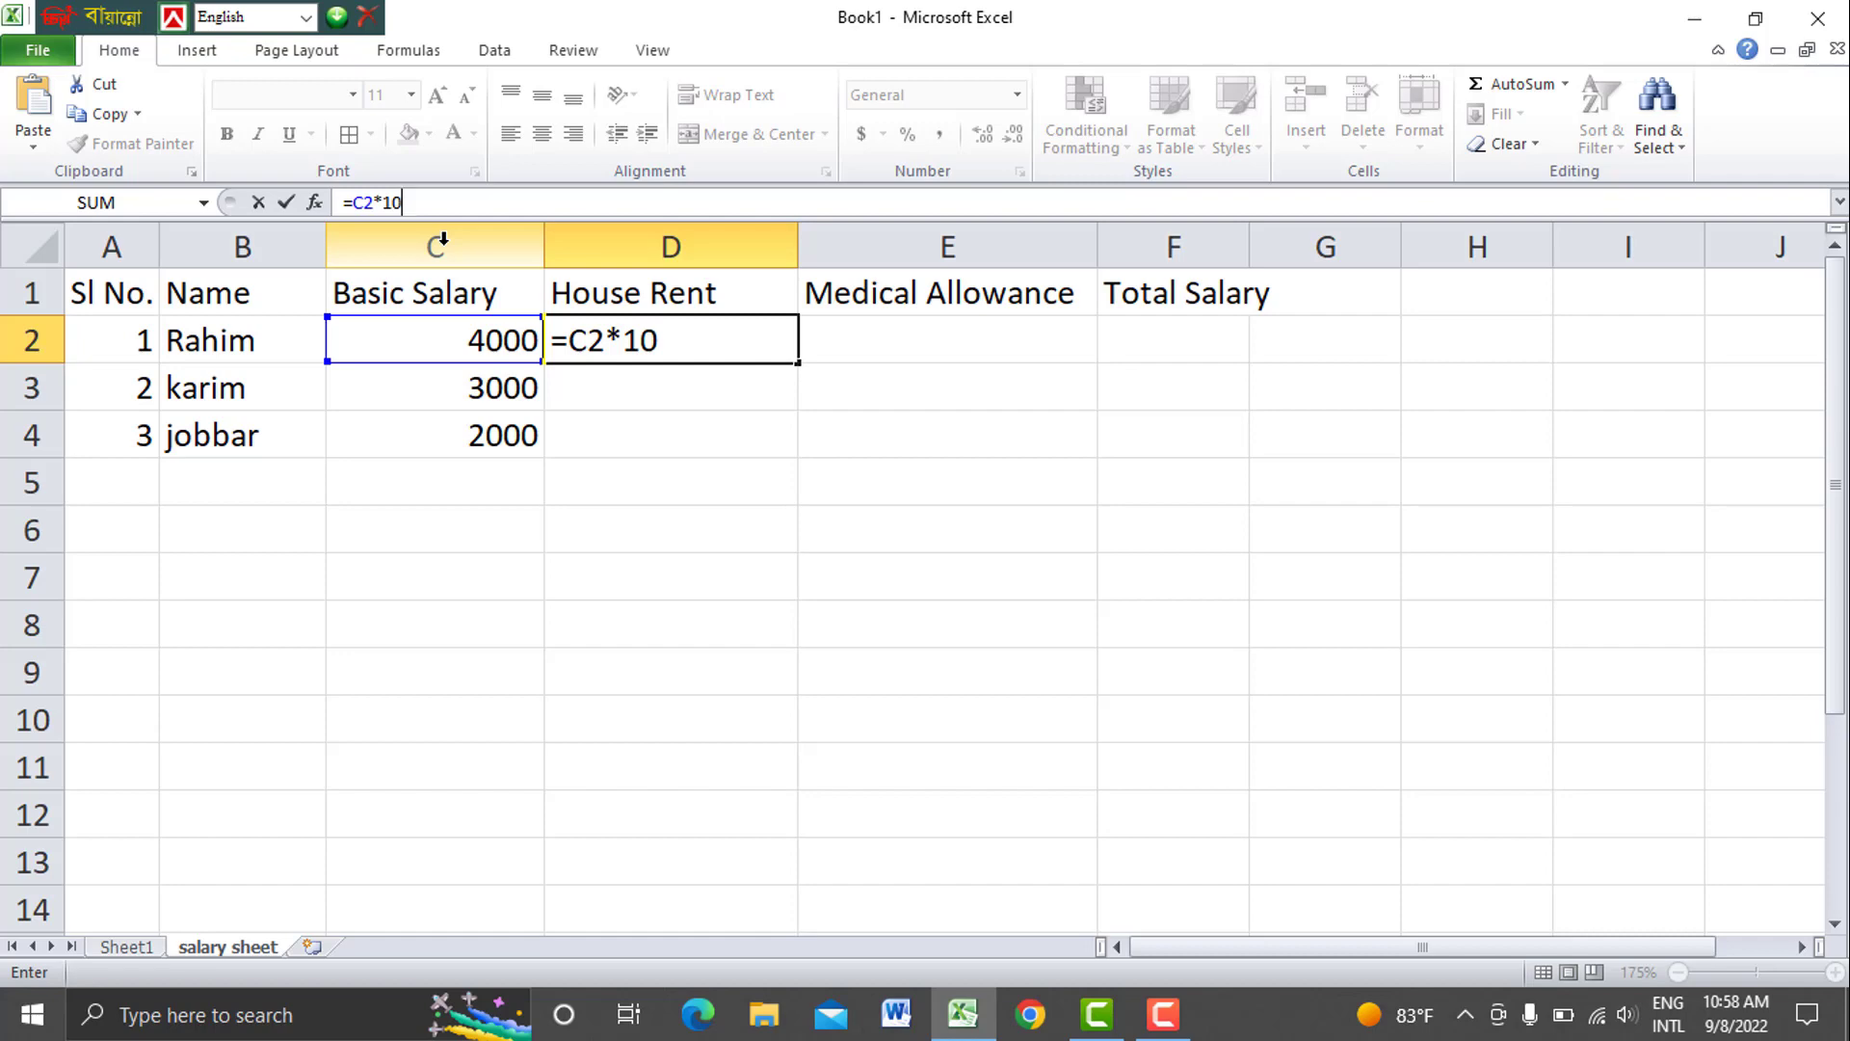
type("%")
key("Return")
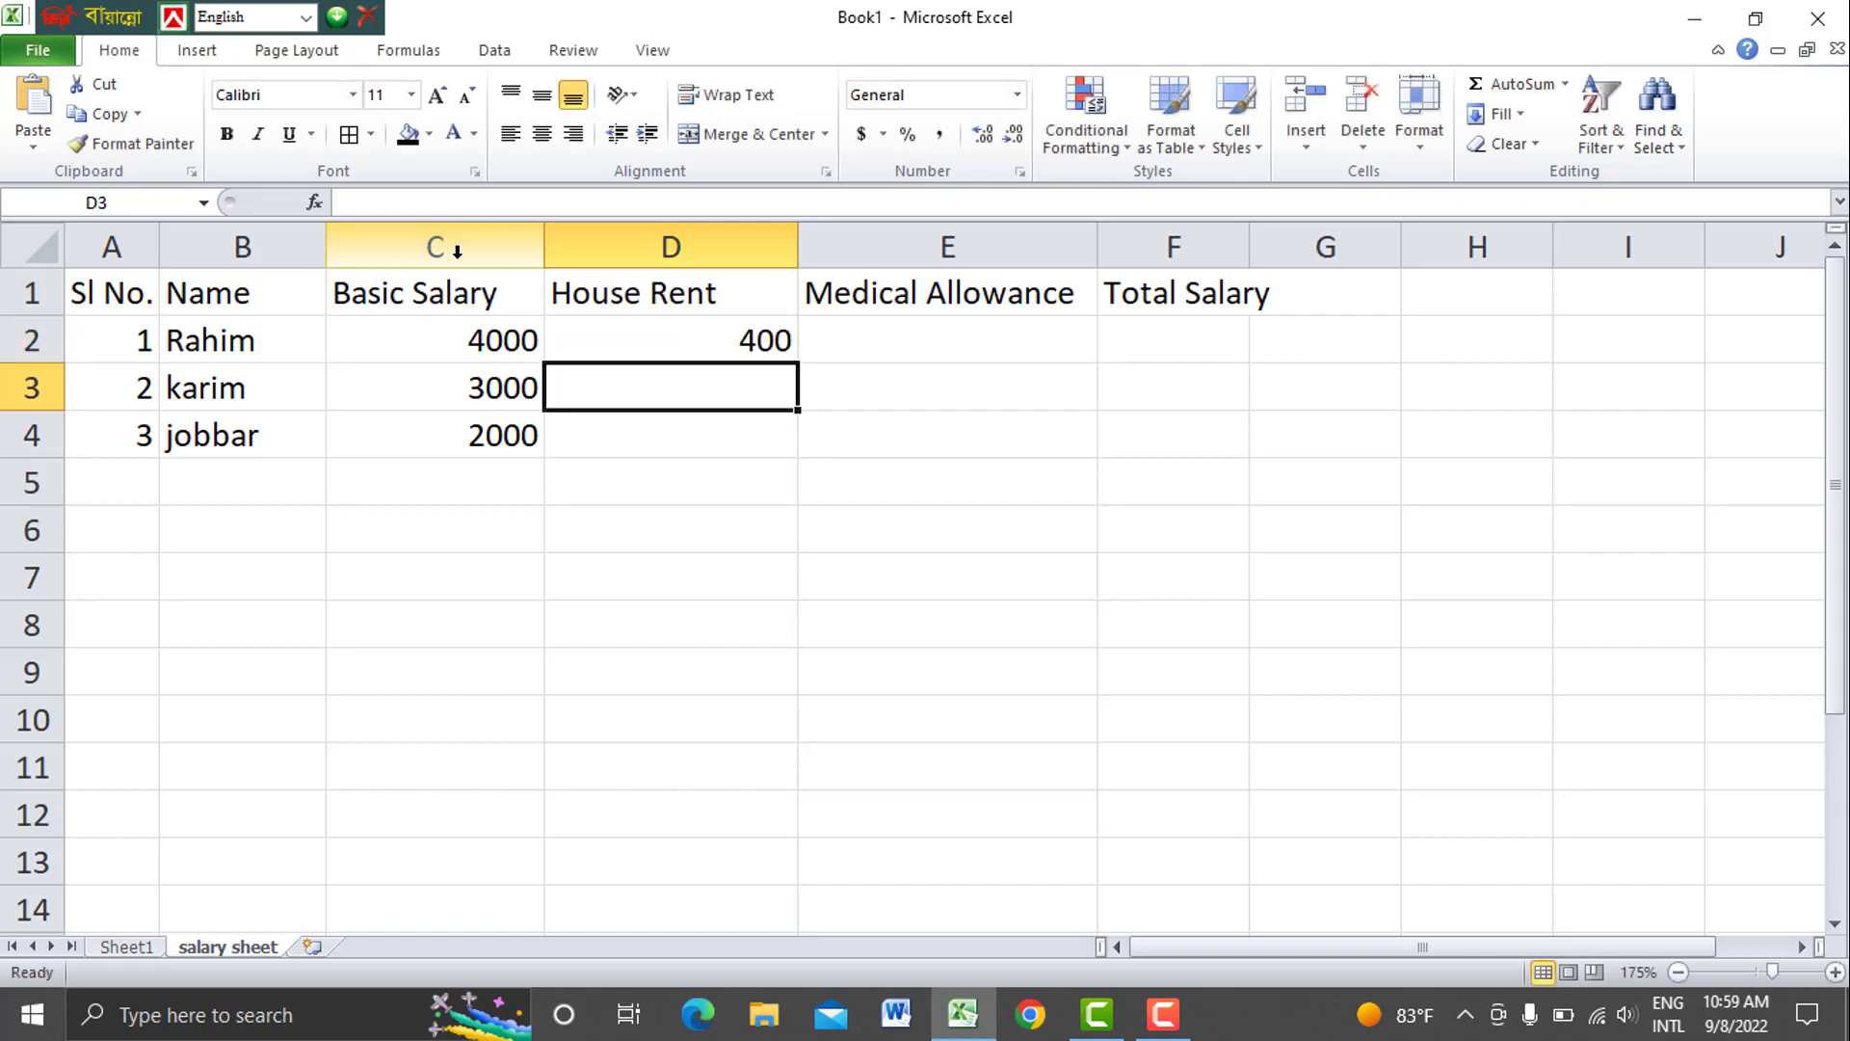
left_click(622, 344)
left_click(672, 292)
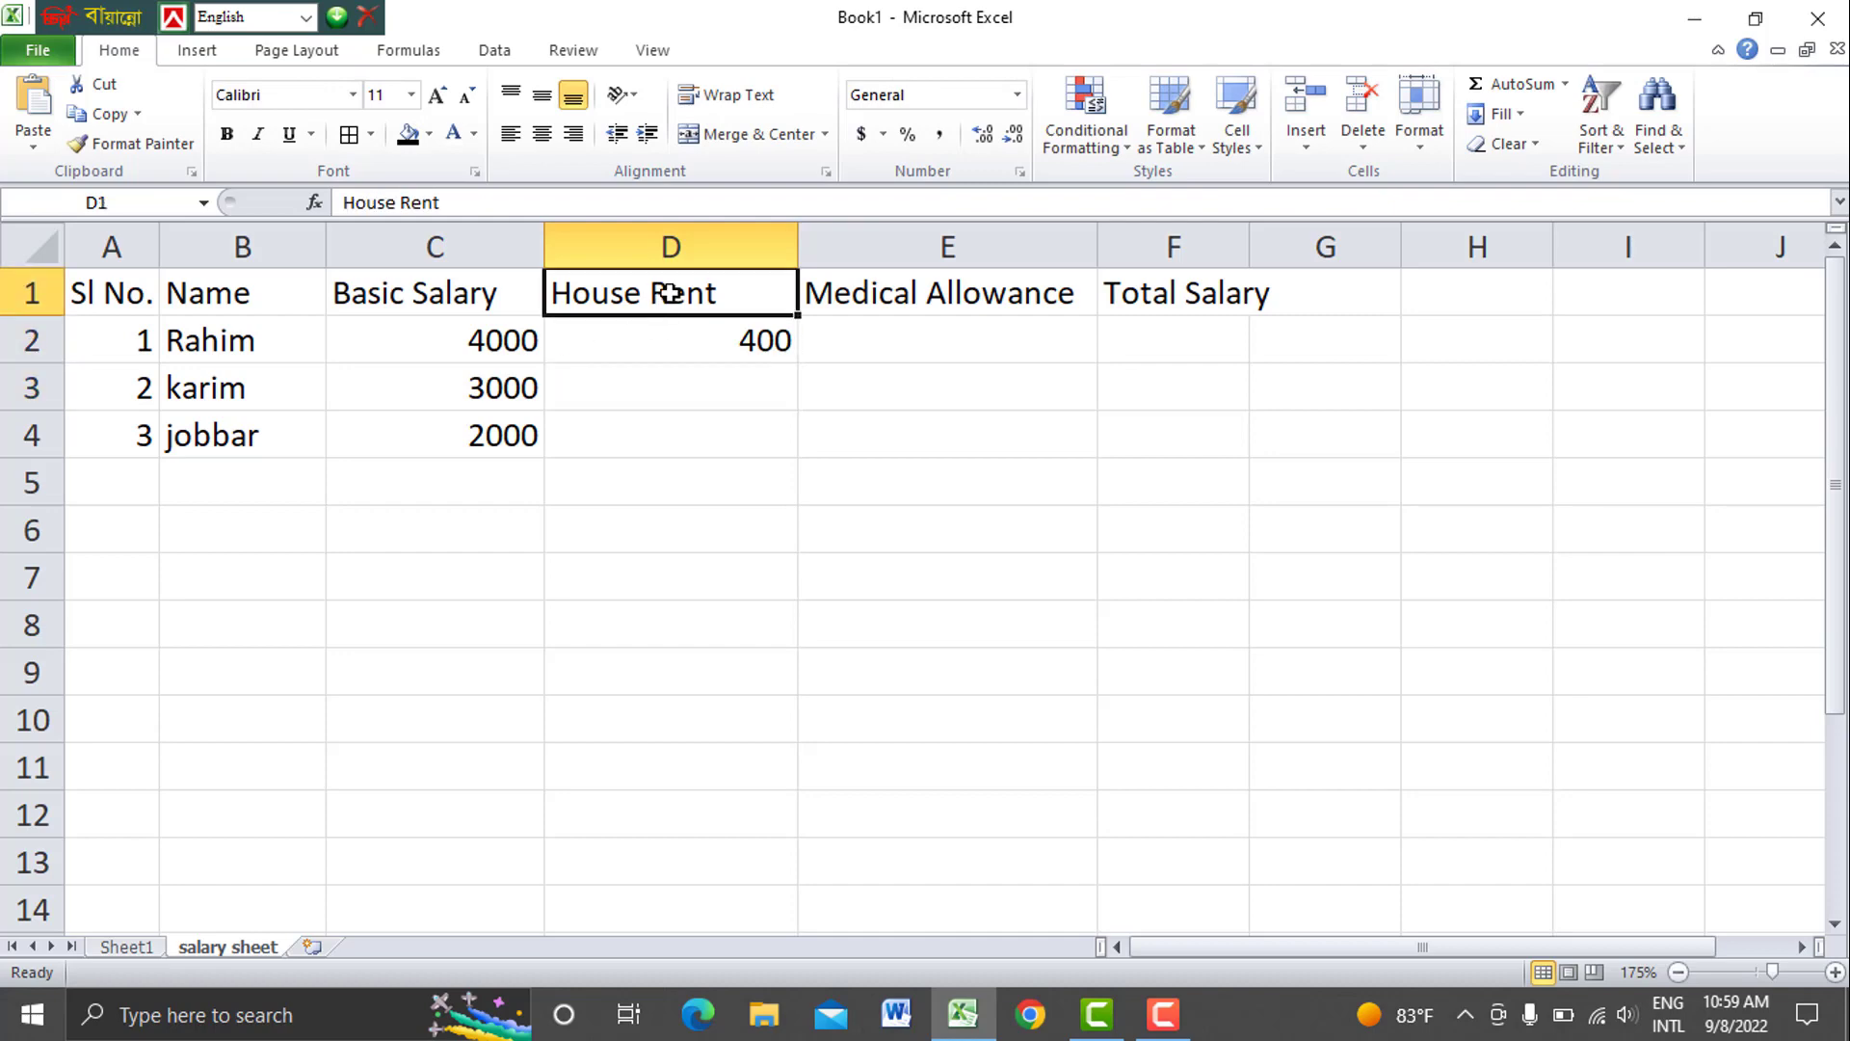
left_click(688, 330)
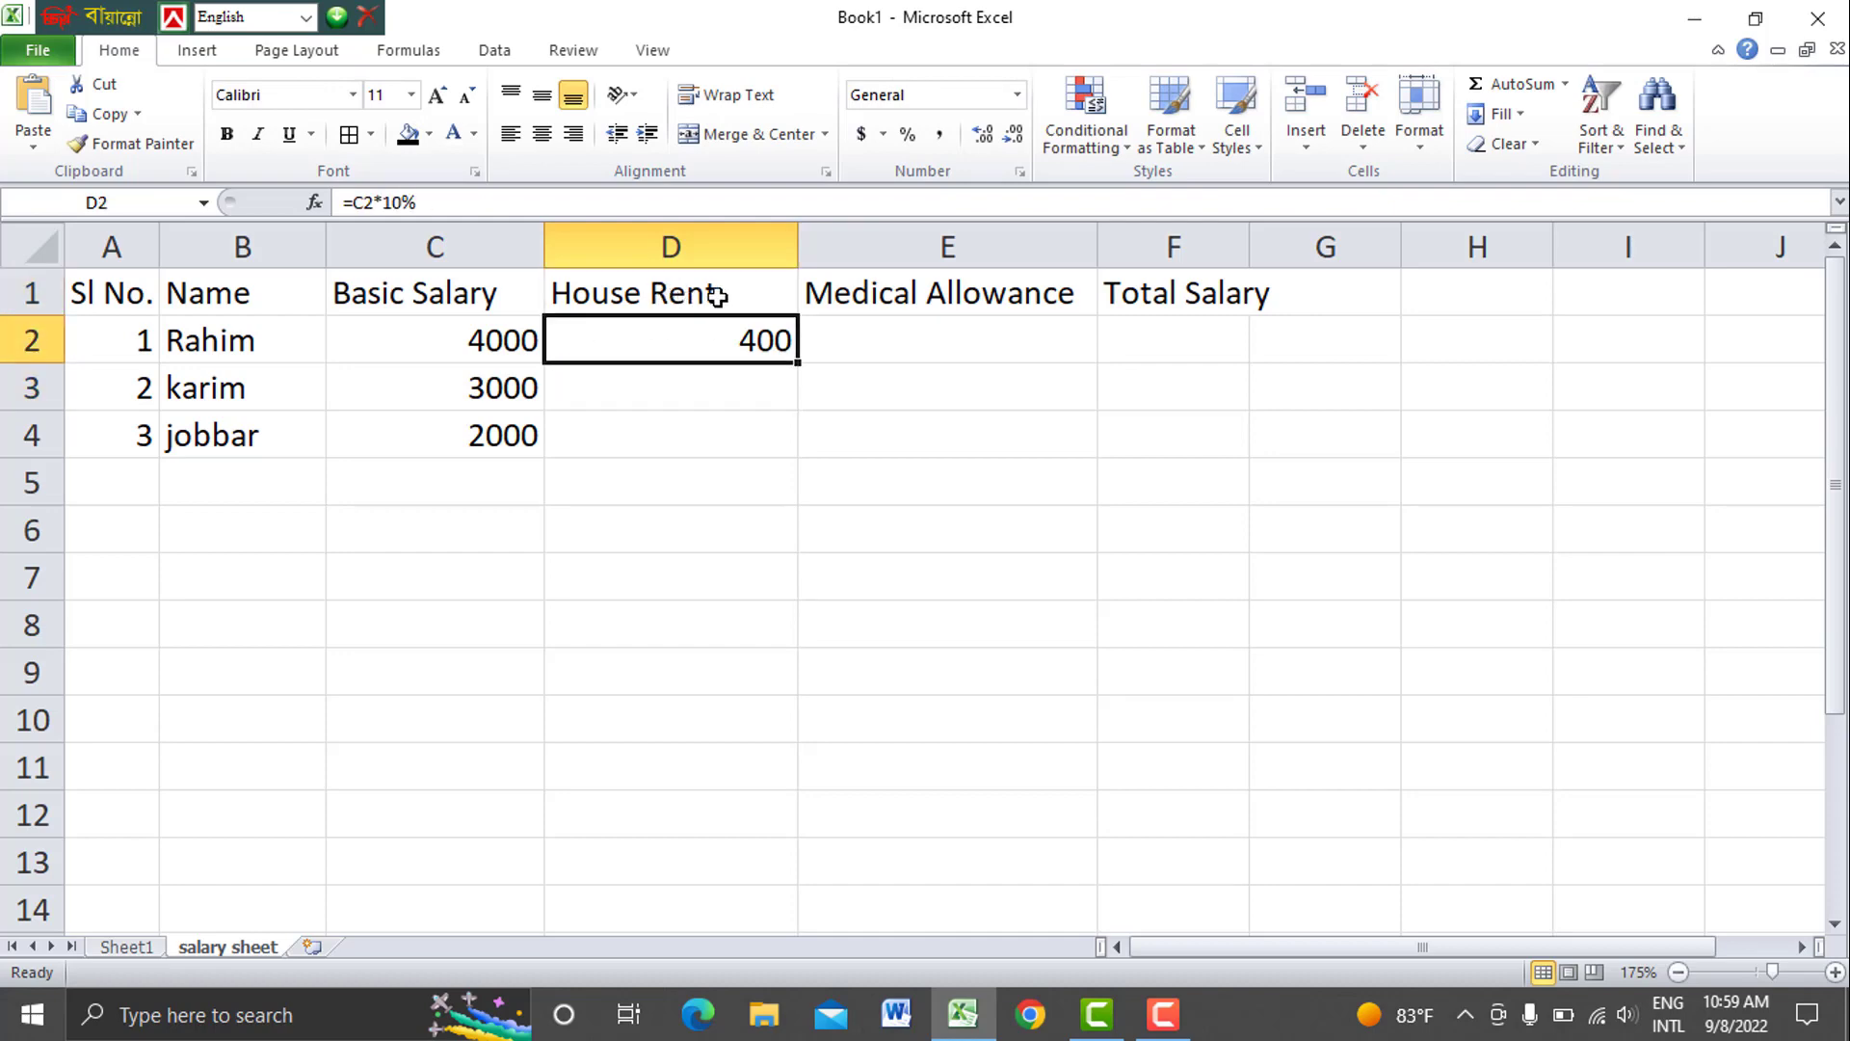
left_click_drag(717, 296, 715, 347)
left_click(719, 349)
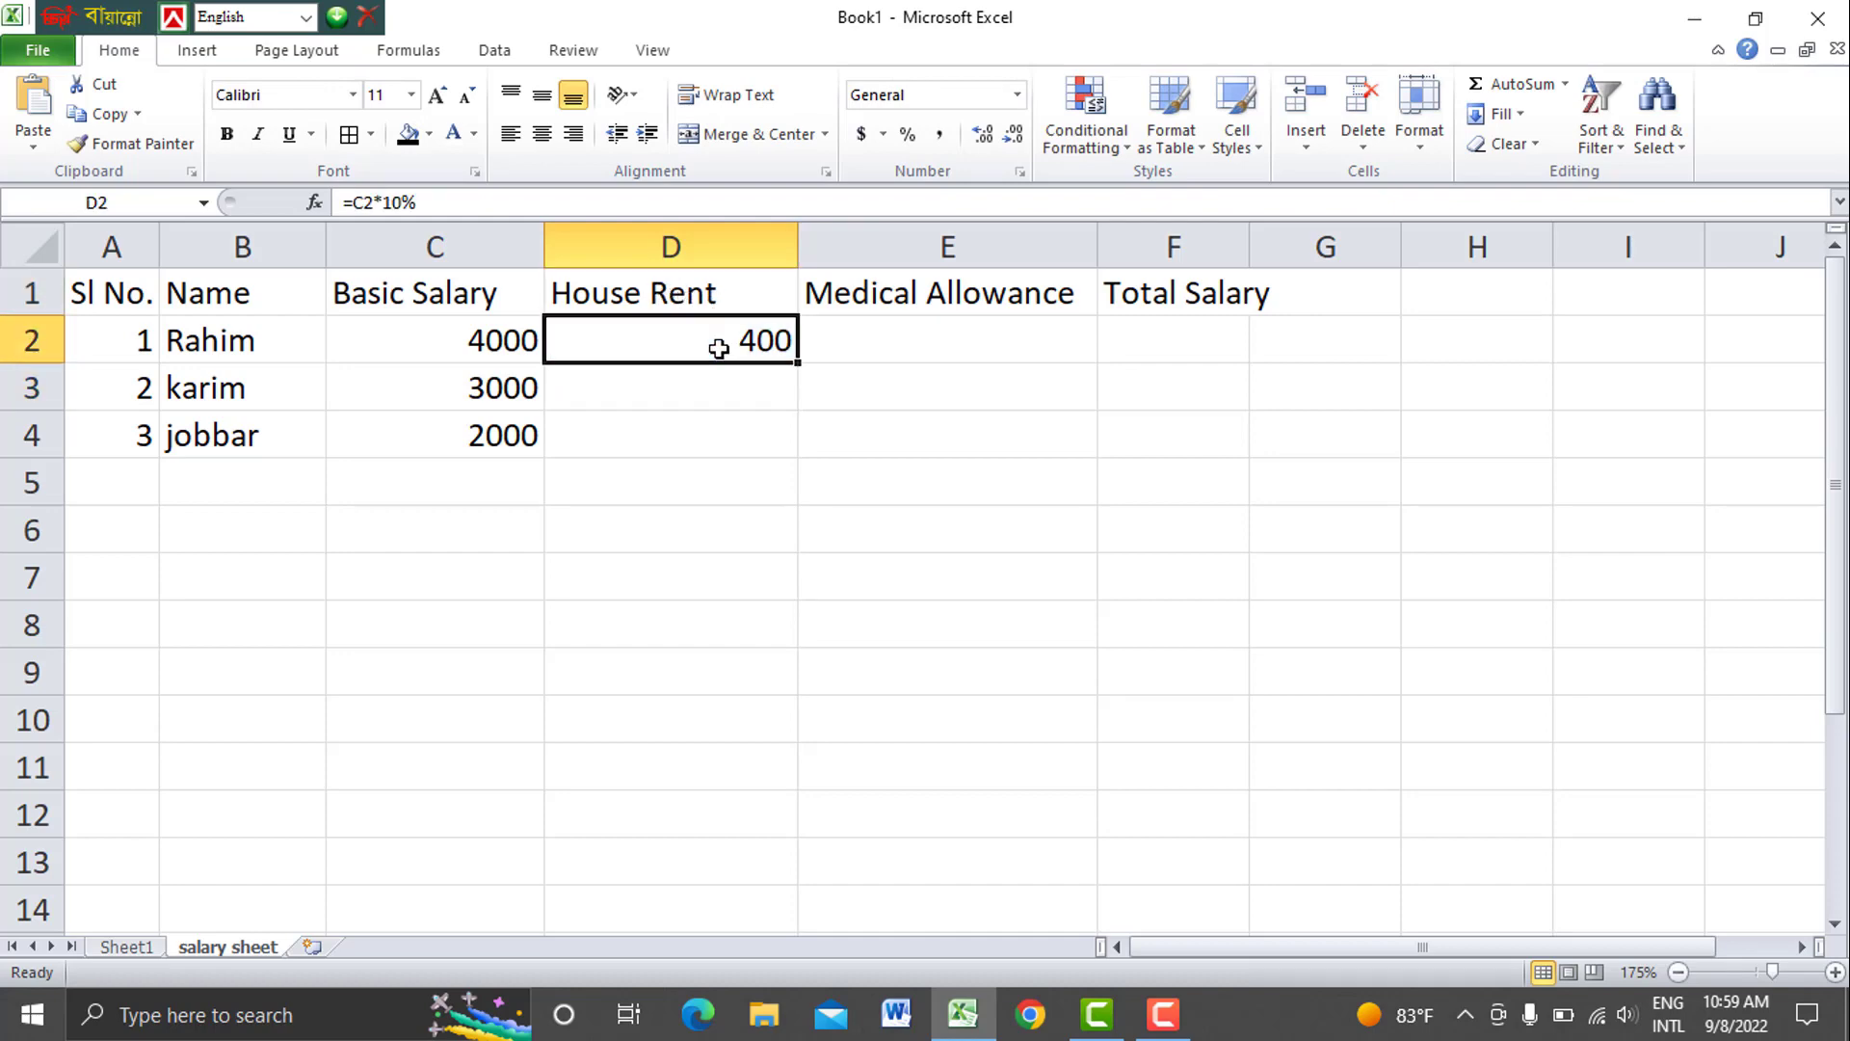
Enter the formula =C2*5% in E2 to calculate the first employee's Medical Allowance
left_click(846, 338)
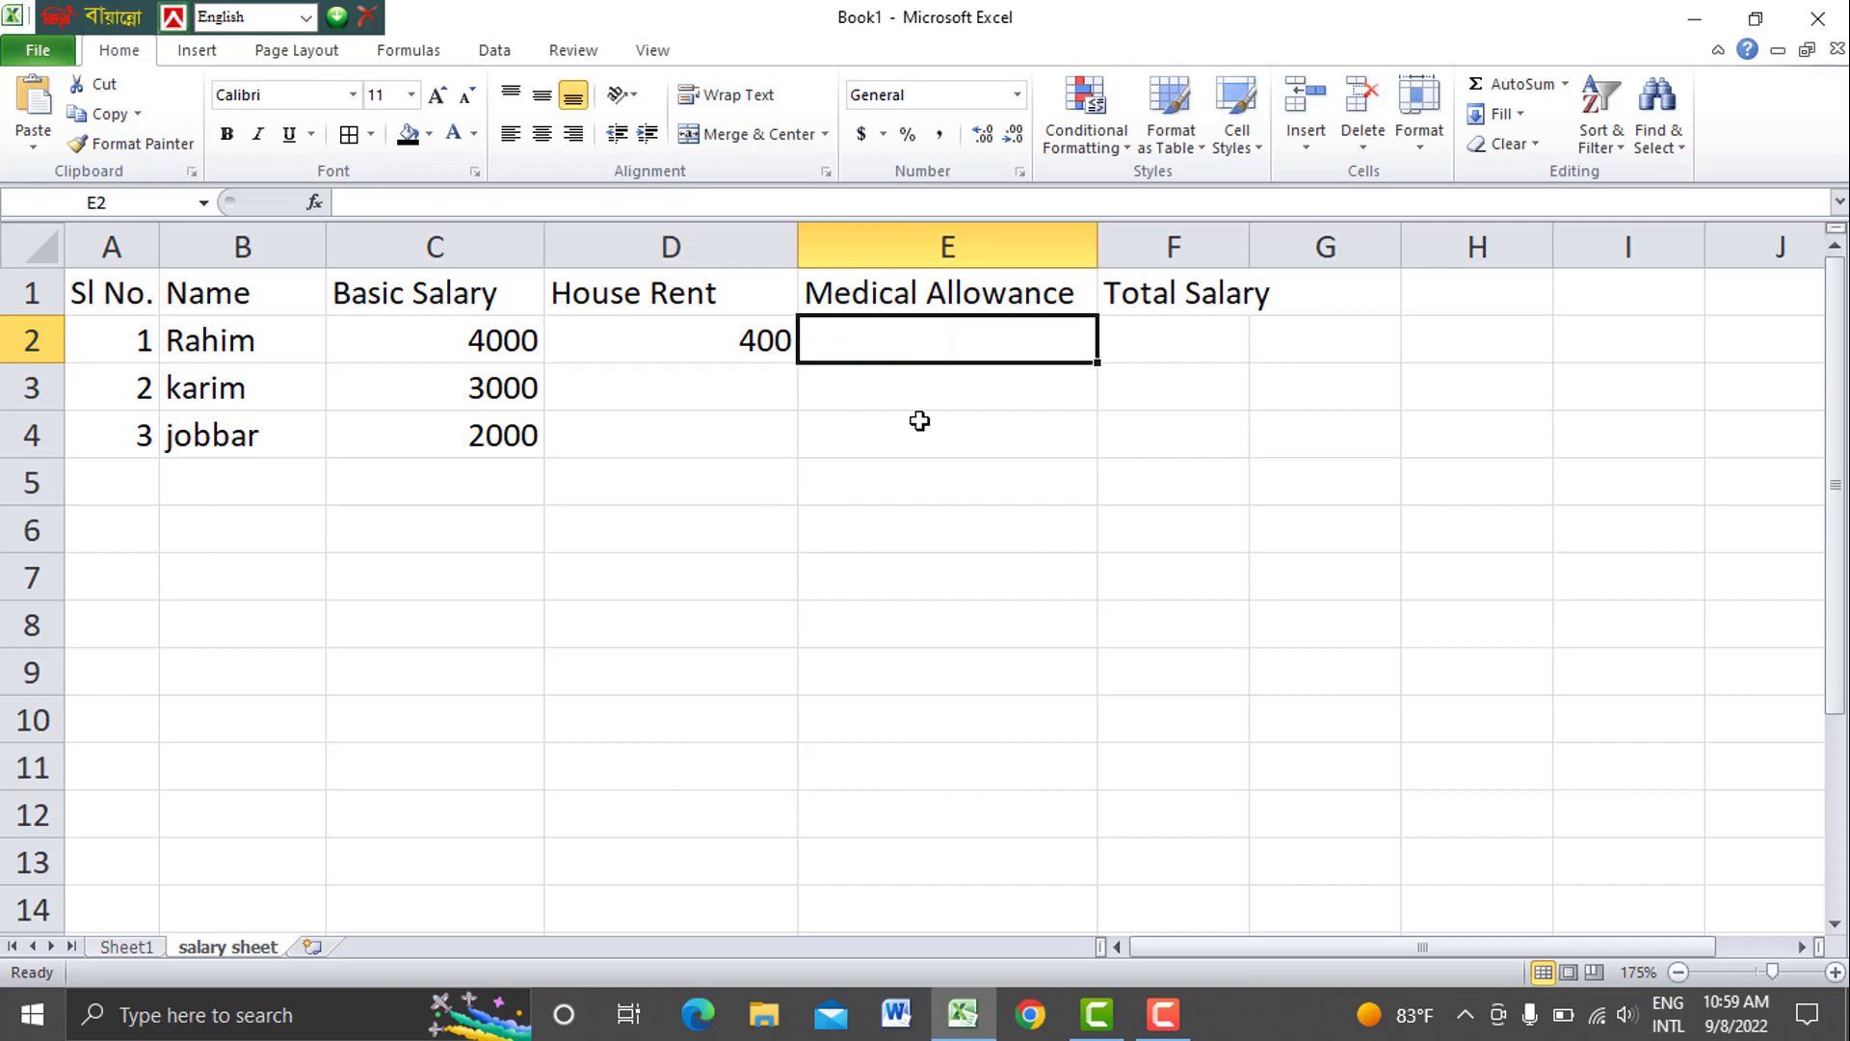
type("=")
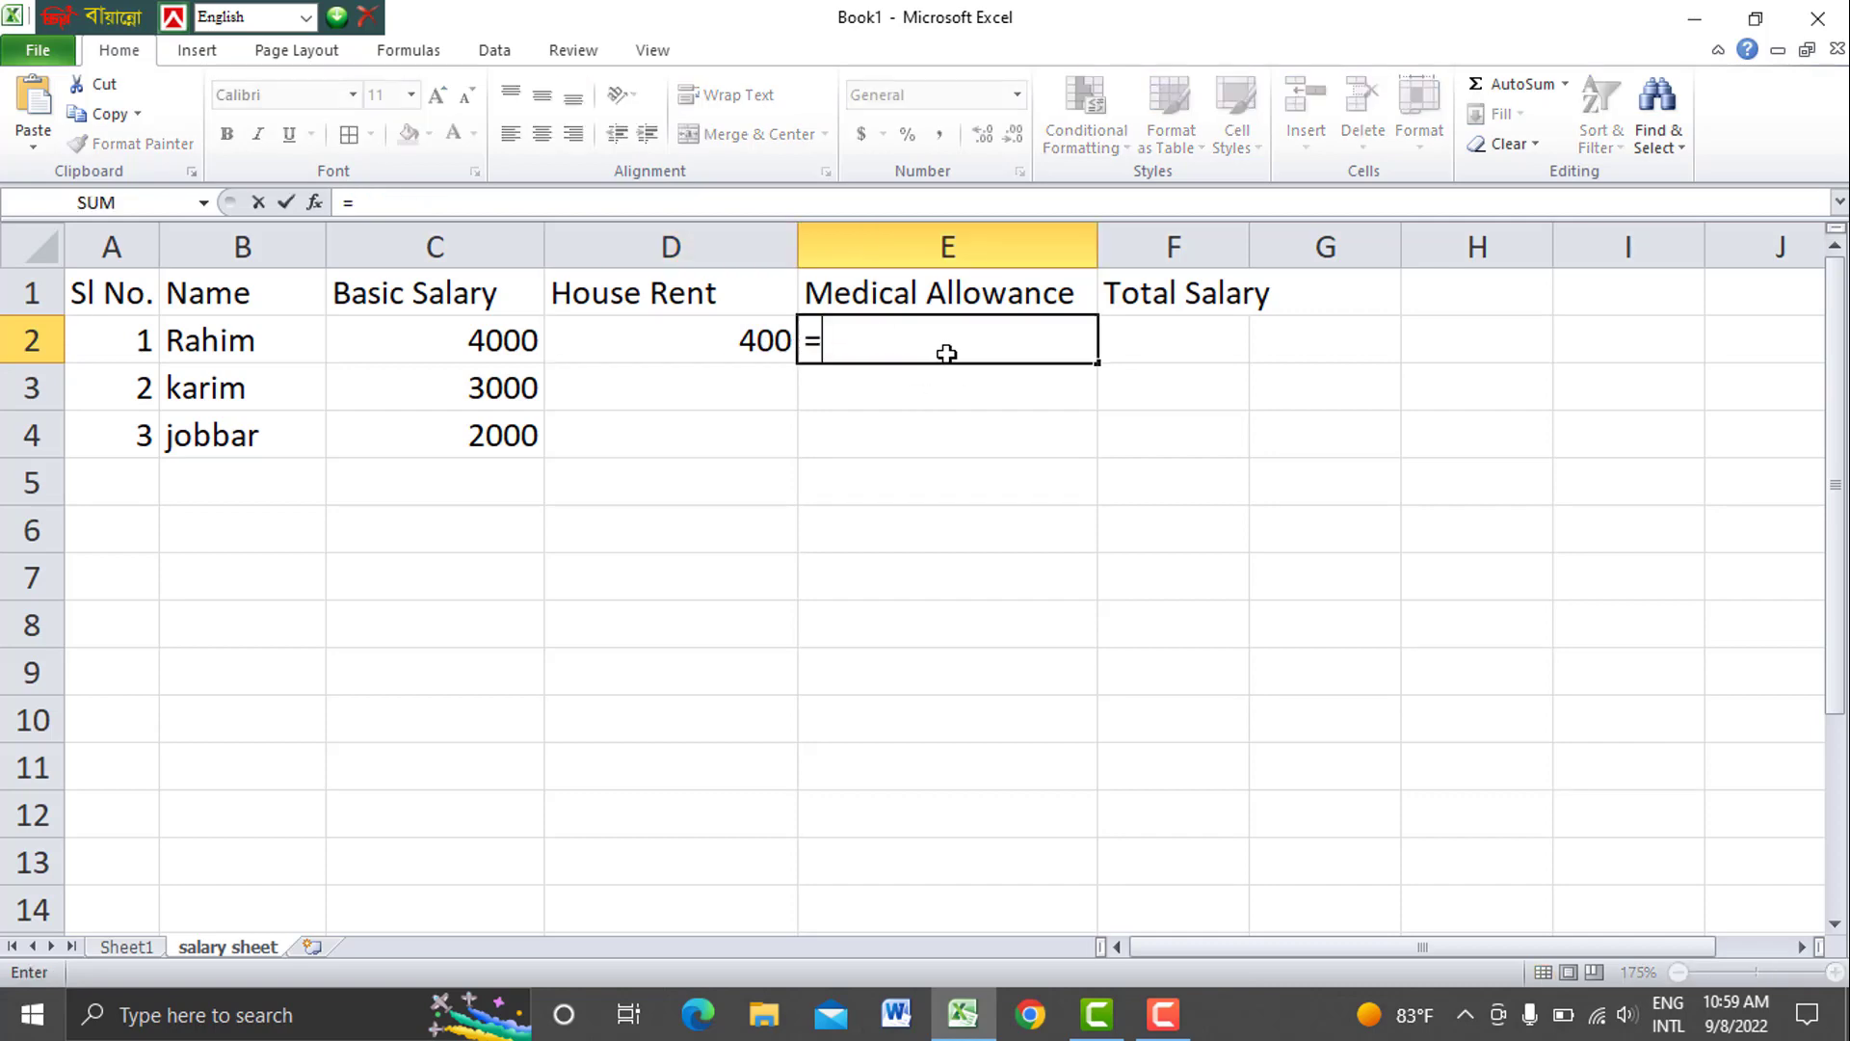
left_click(766, 203)
left_click(510, 349)
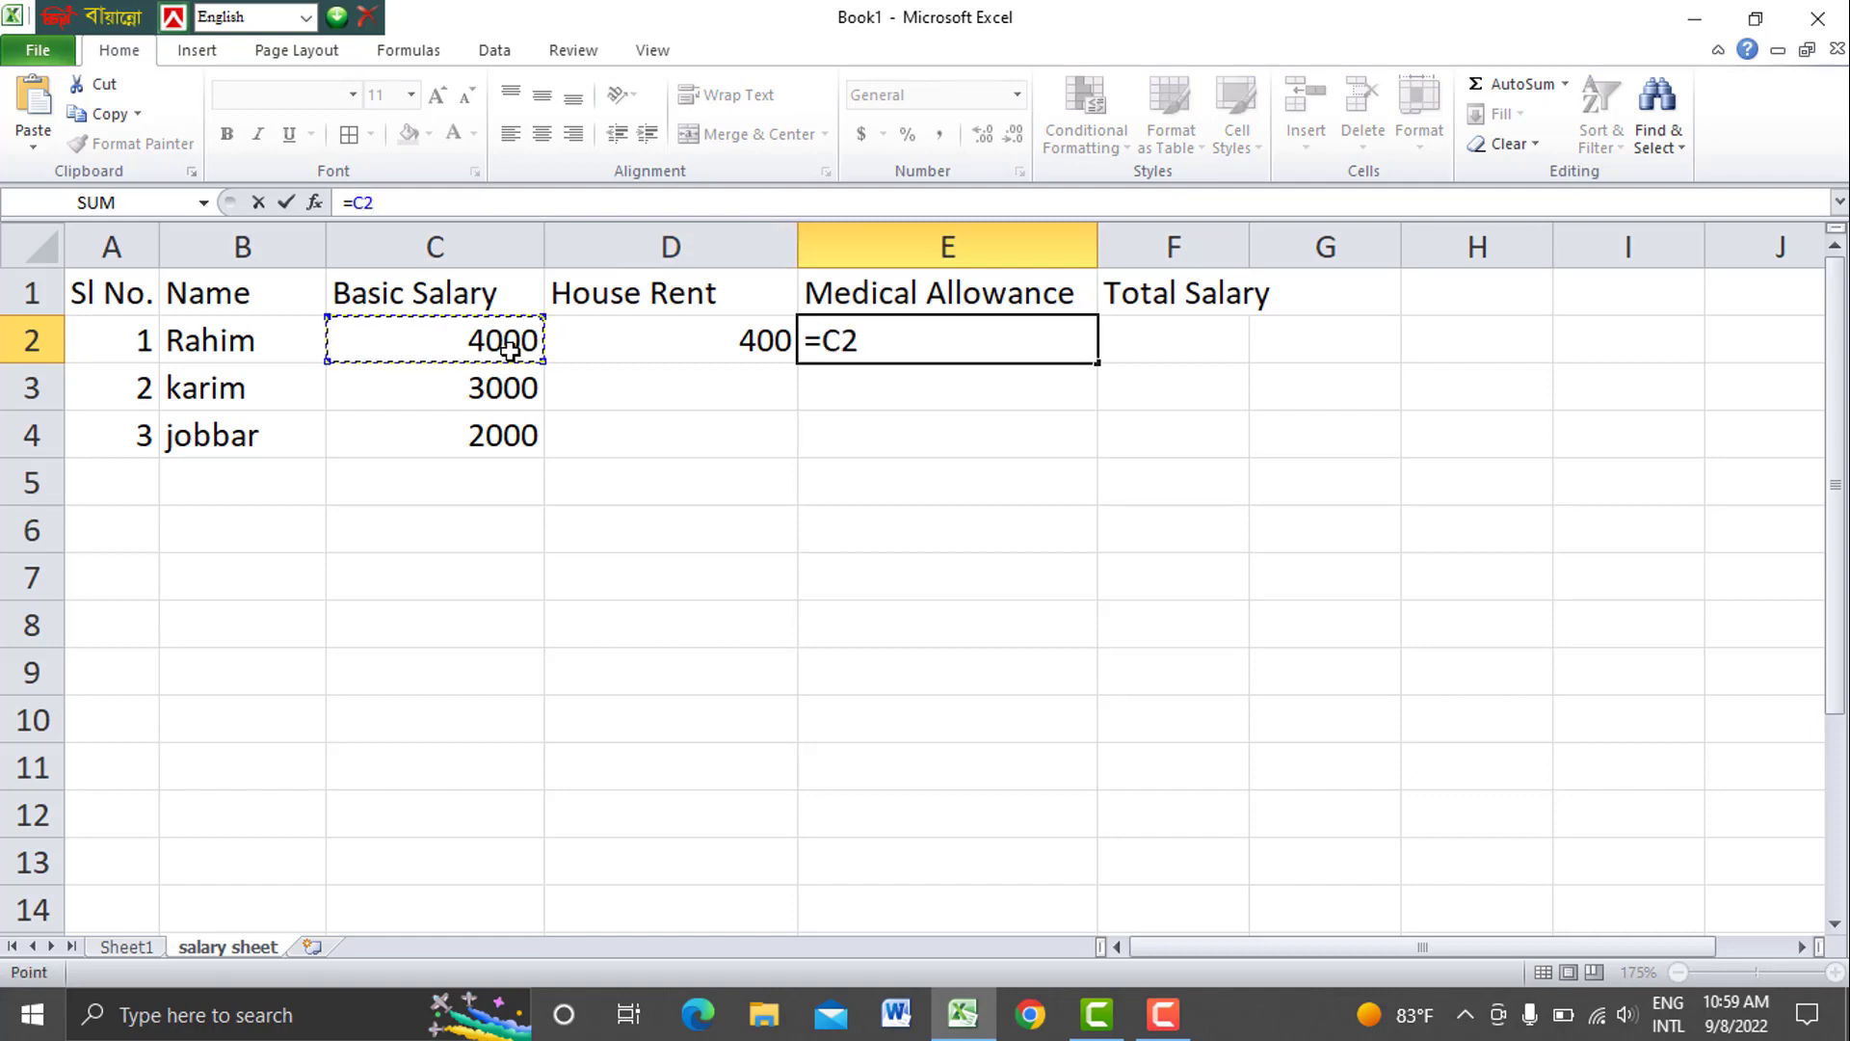
type("*")
type("5%")
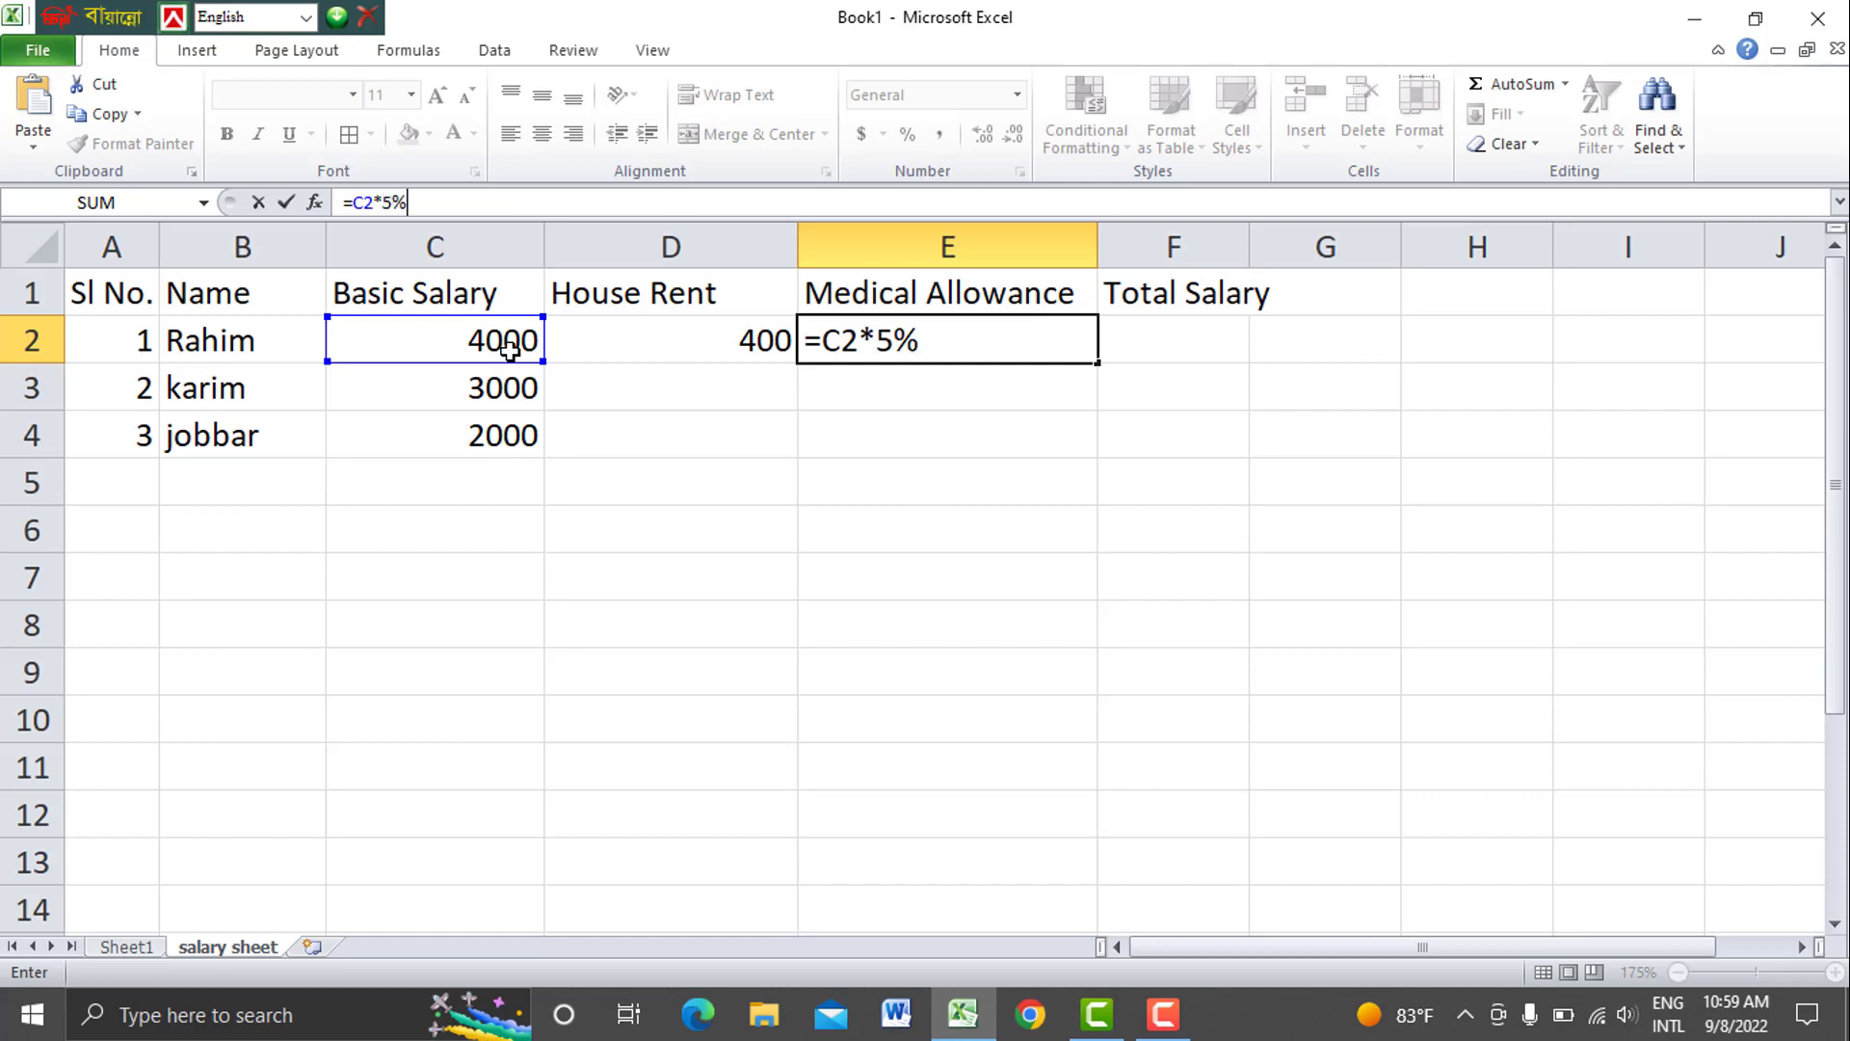
key("Return")
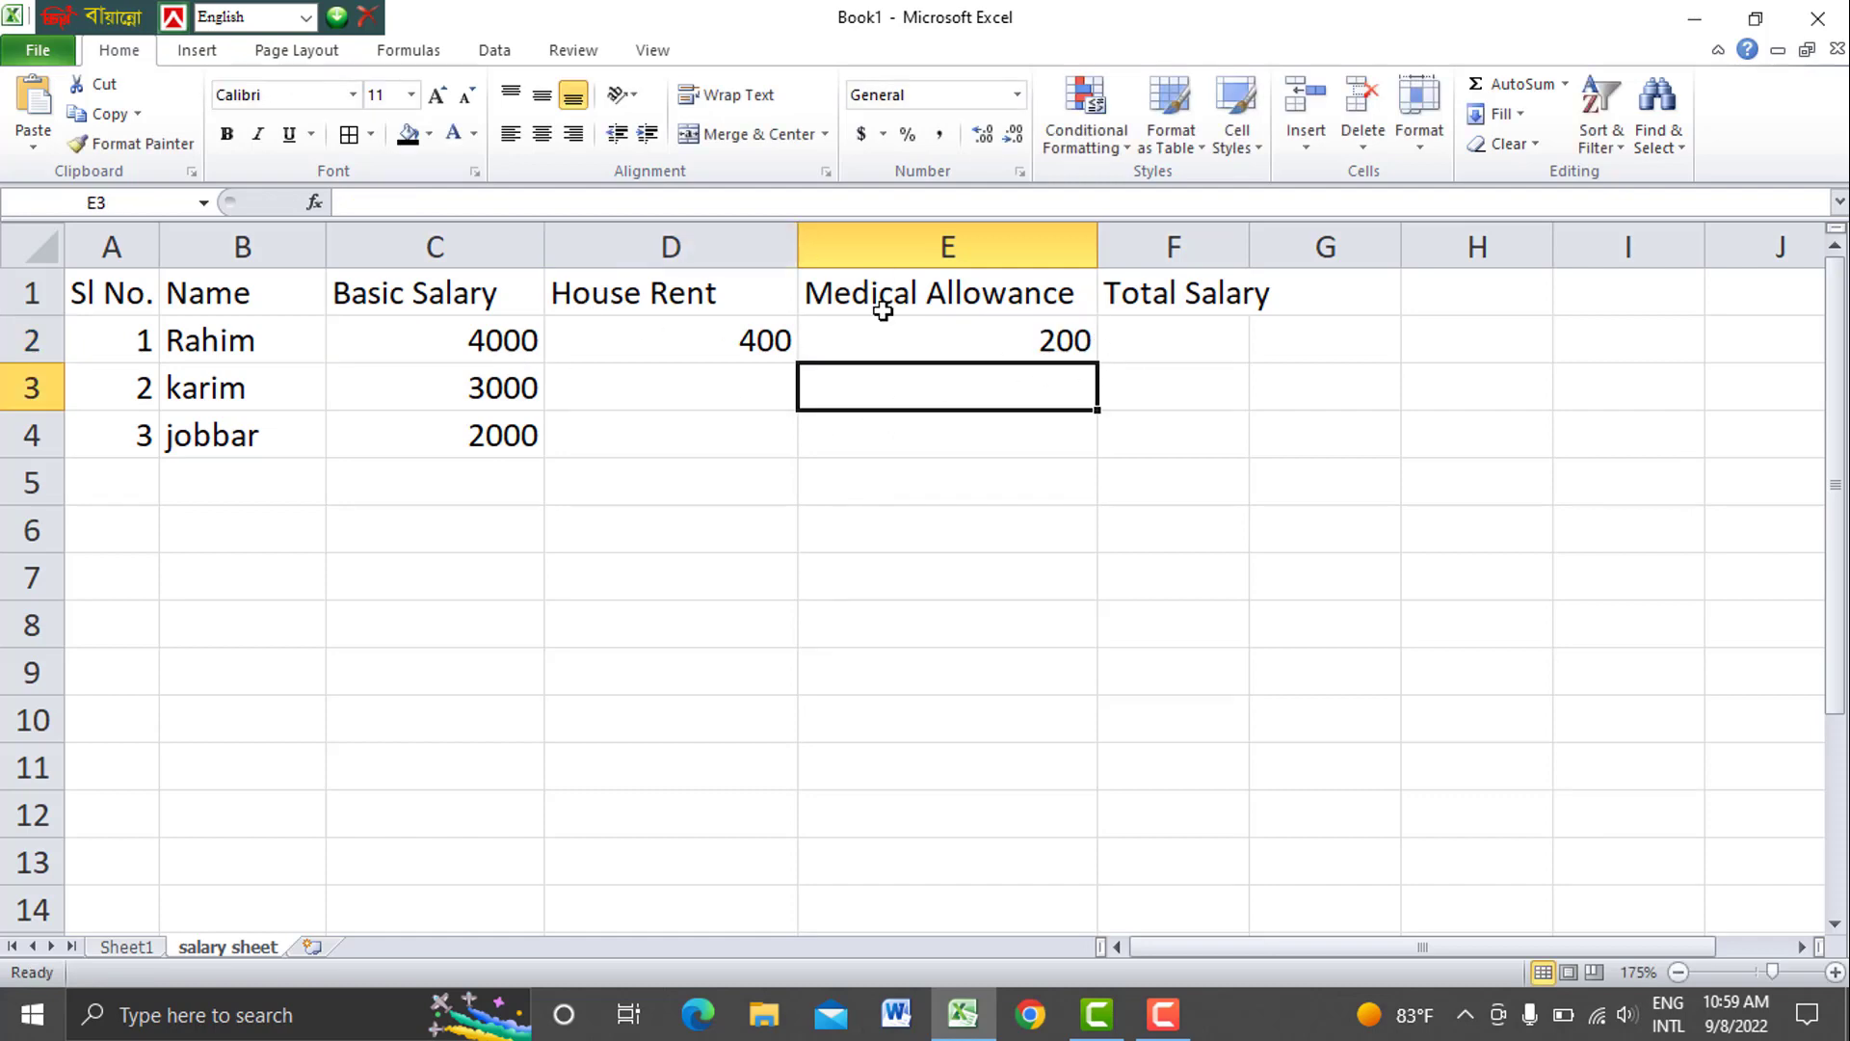
Examine the first employee's Basic Salary, House Rent and Medical Allowance amounts in C2 to E2
left_click(1175, 339)
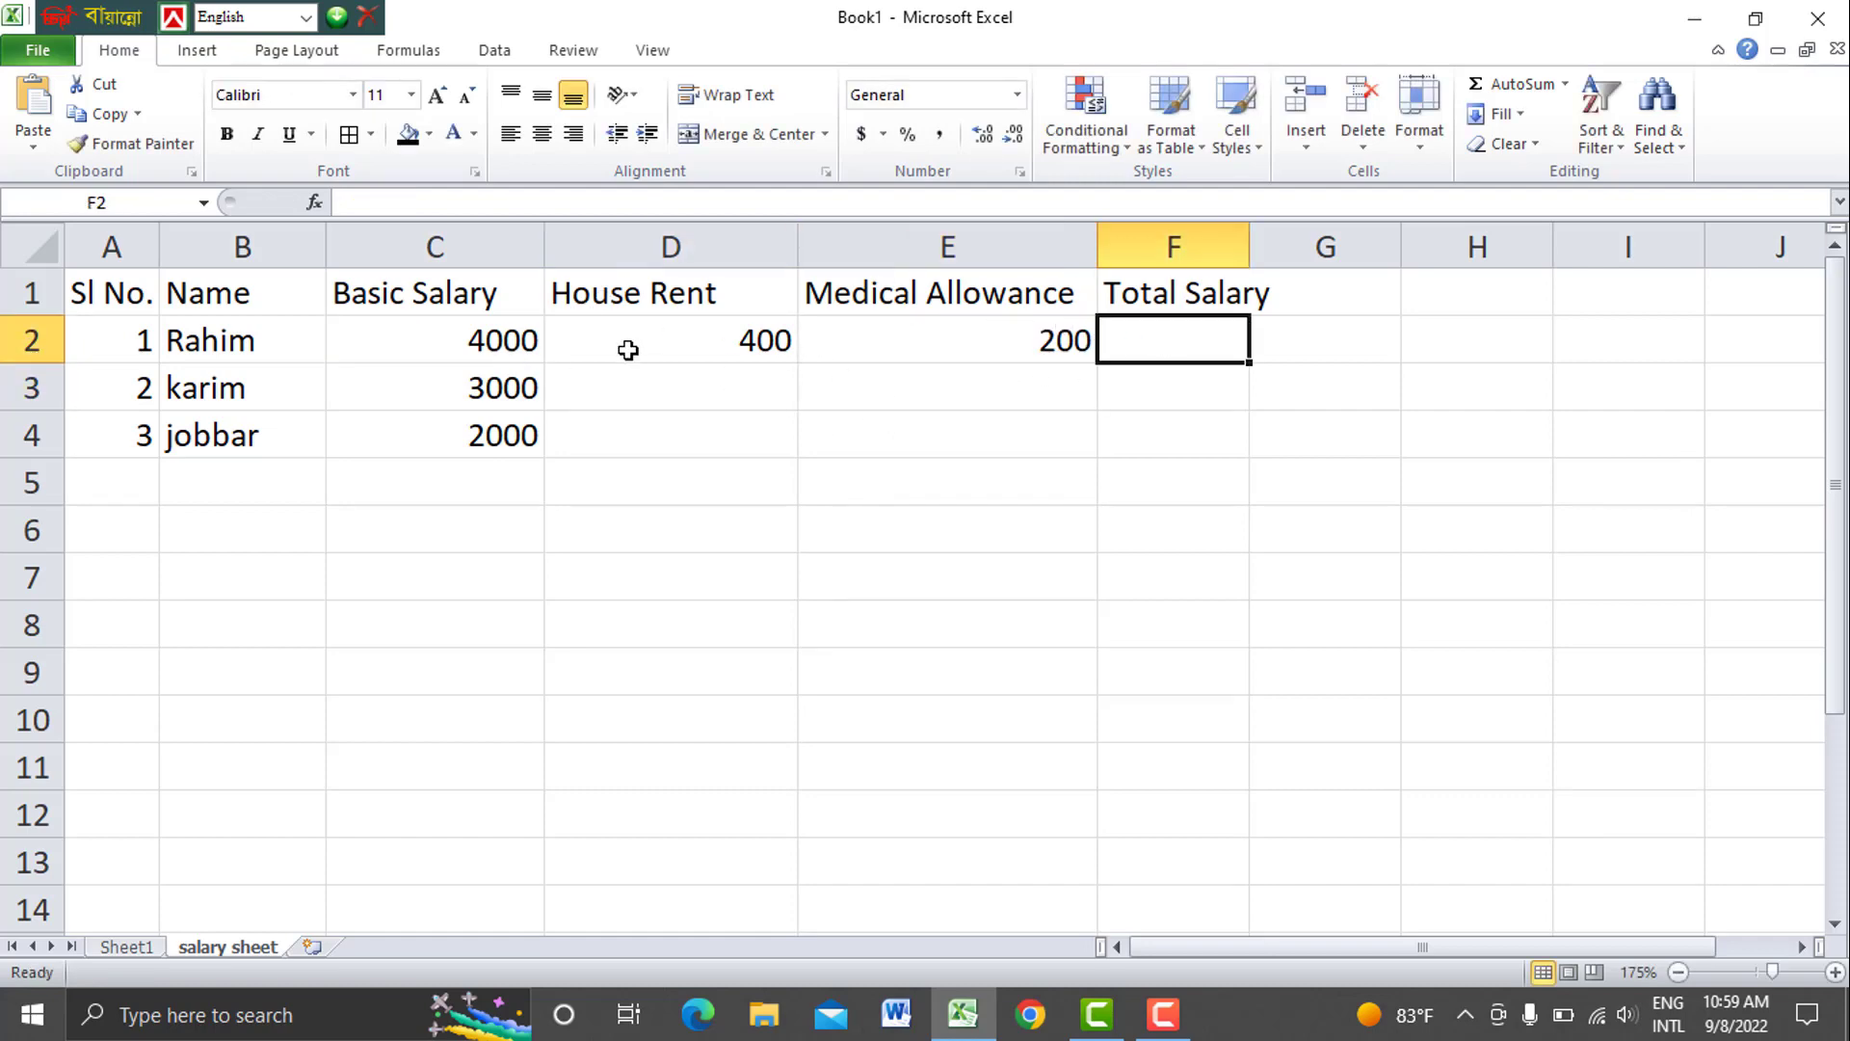
left_click(488, 335)
left_click(574, 358)
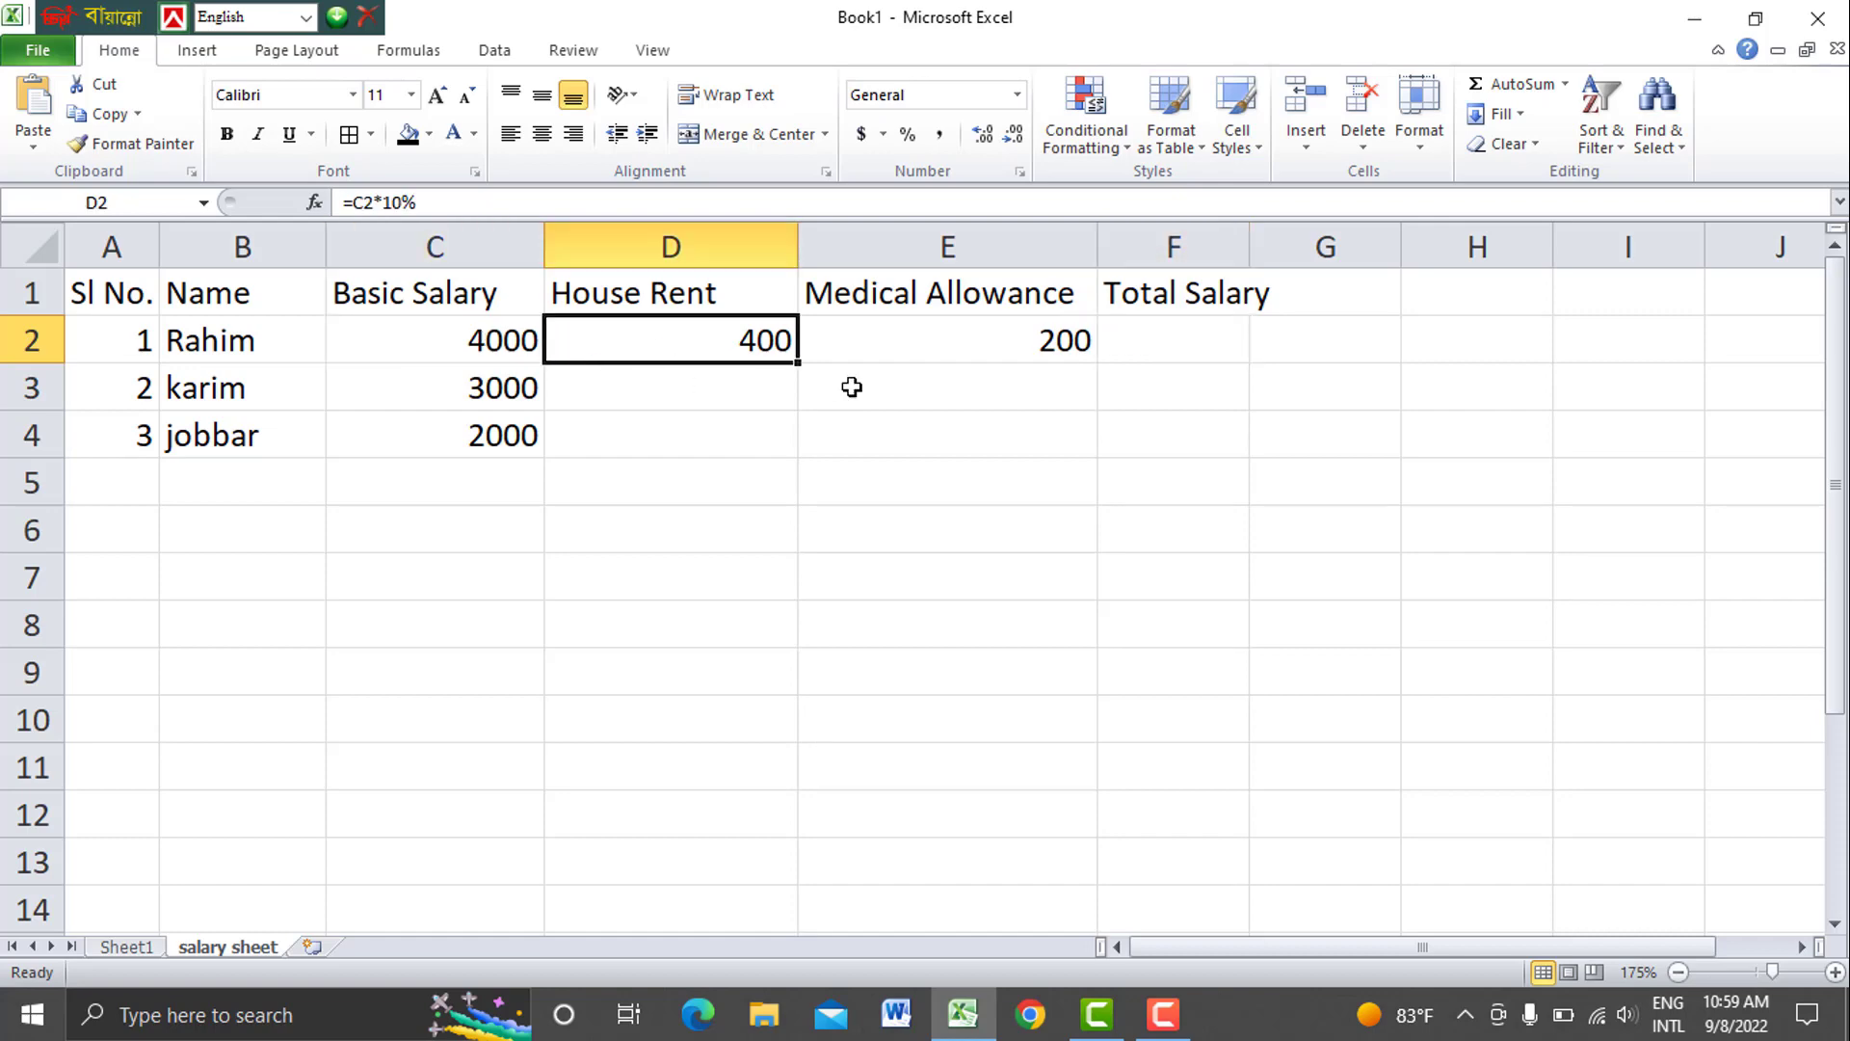
left_click(888, 350)
left_click(533, 341)
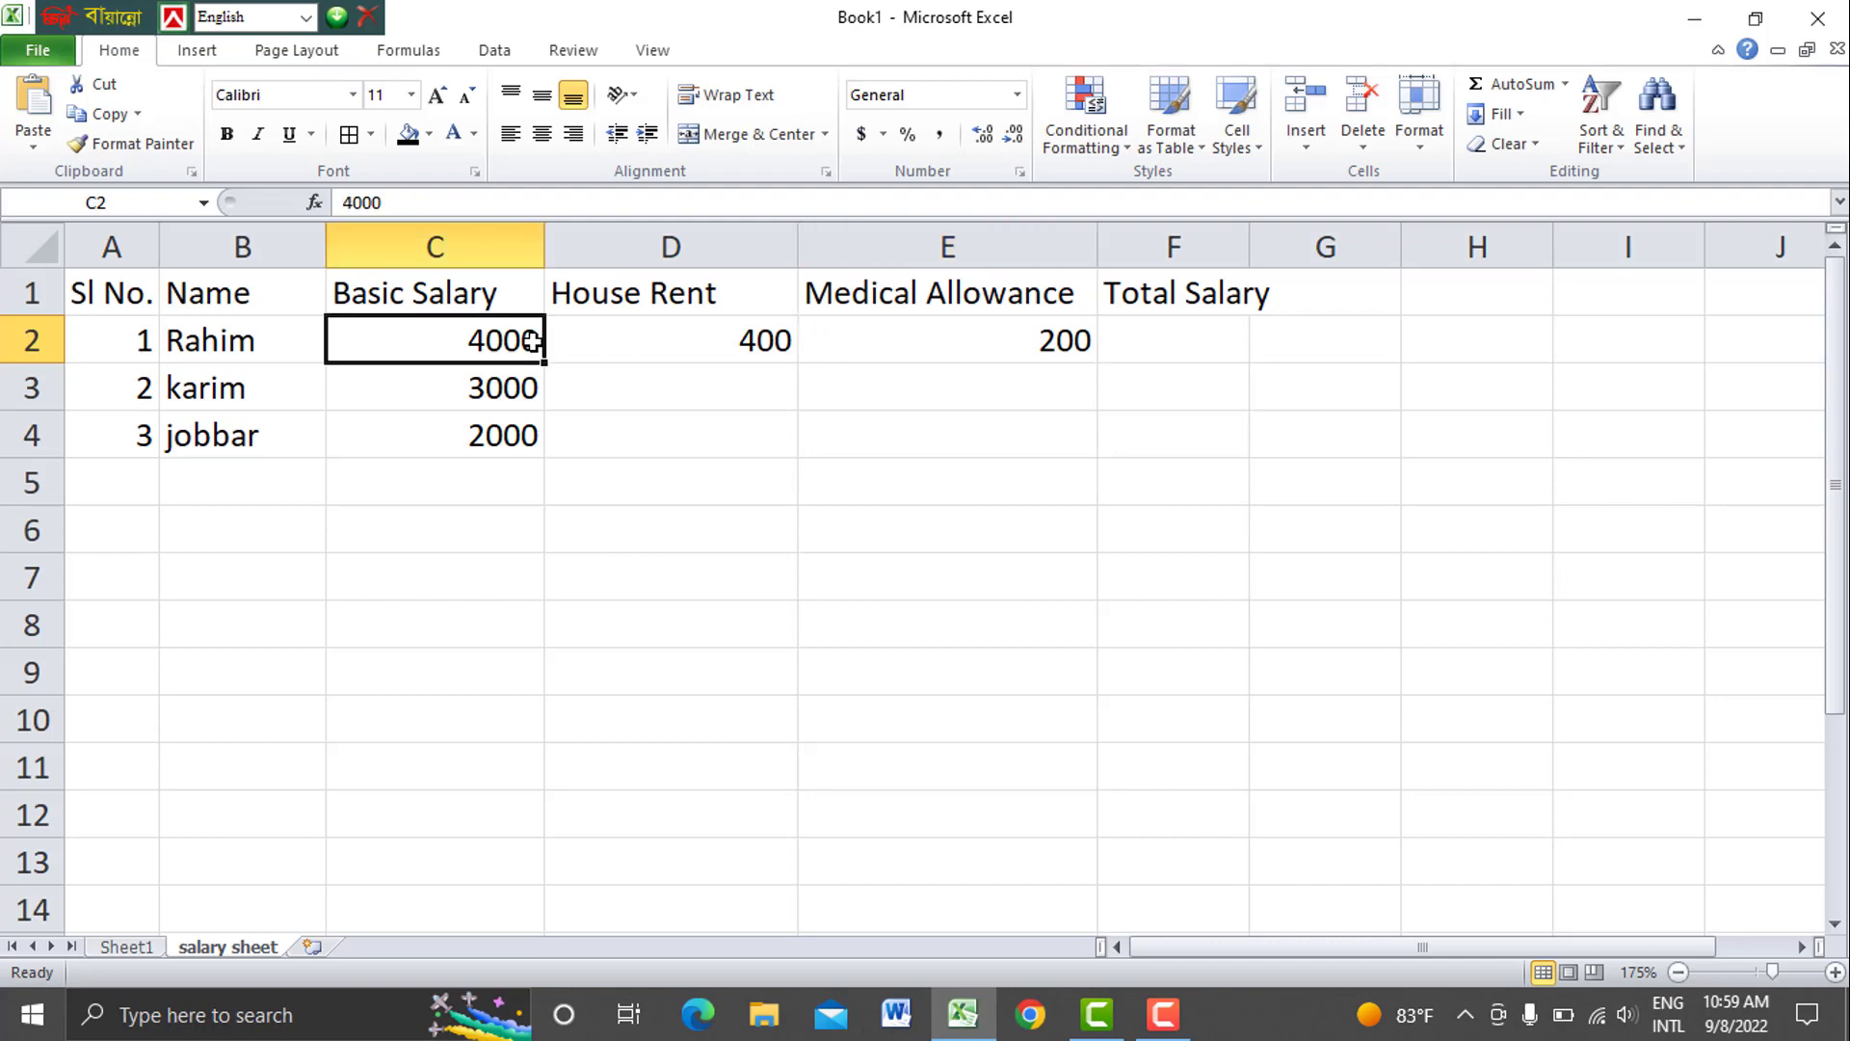
left_click(628, 343)
left_click(893, 351)
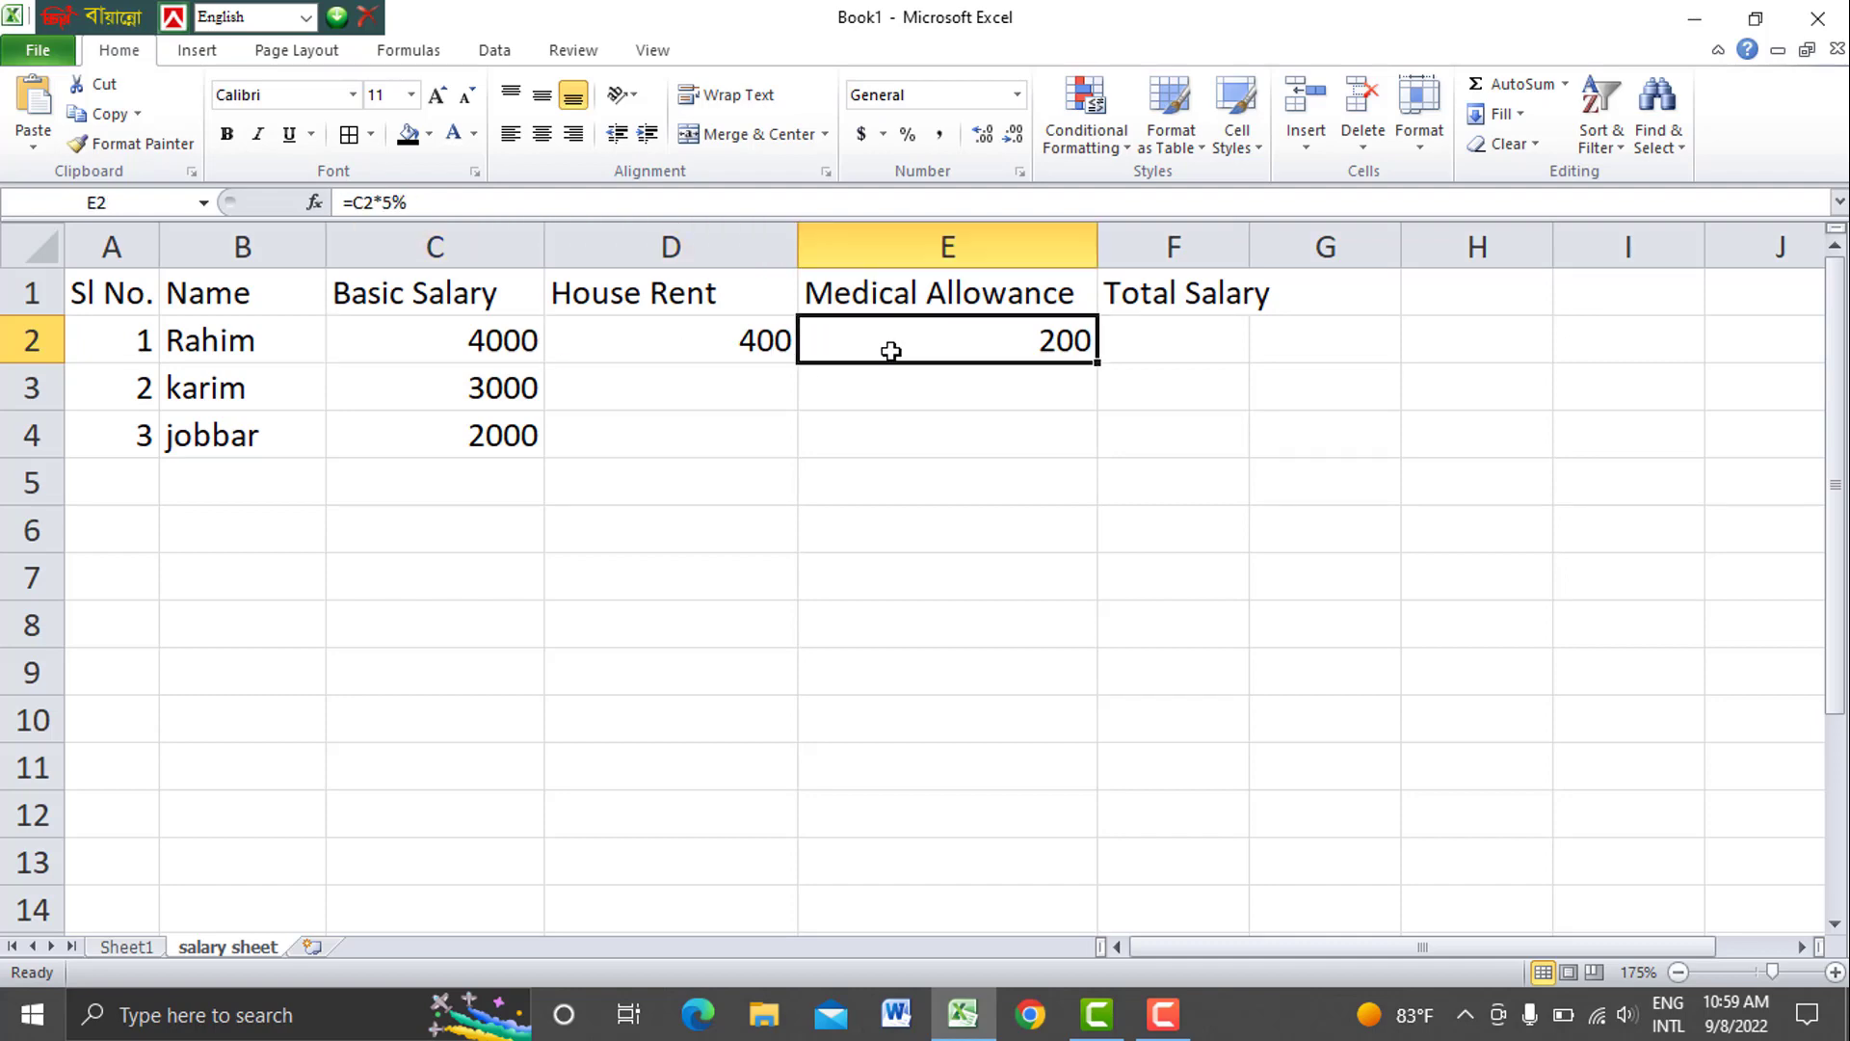
Enter a SUM formula over C2:E2 in F2 to calculate the first employee's Total Salary
left_click(1128, 329)
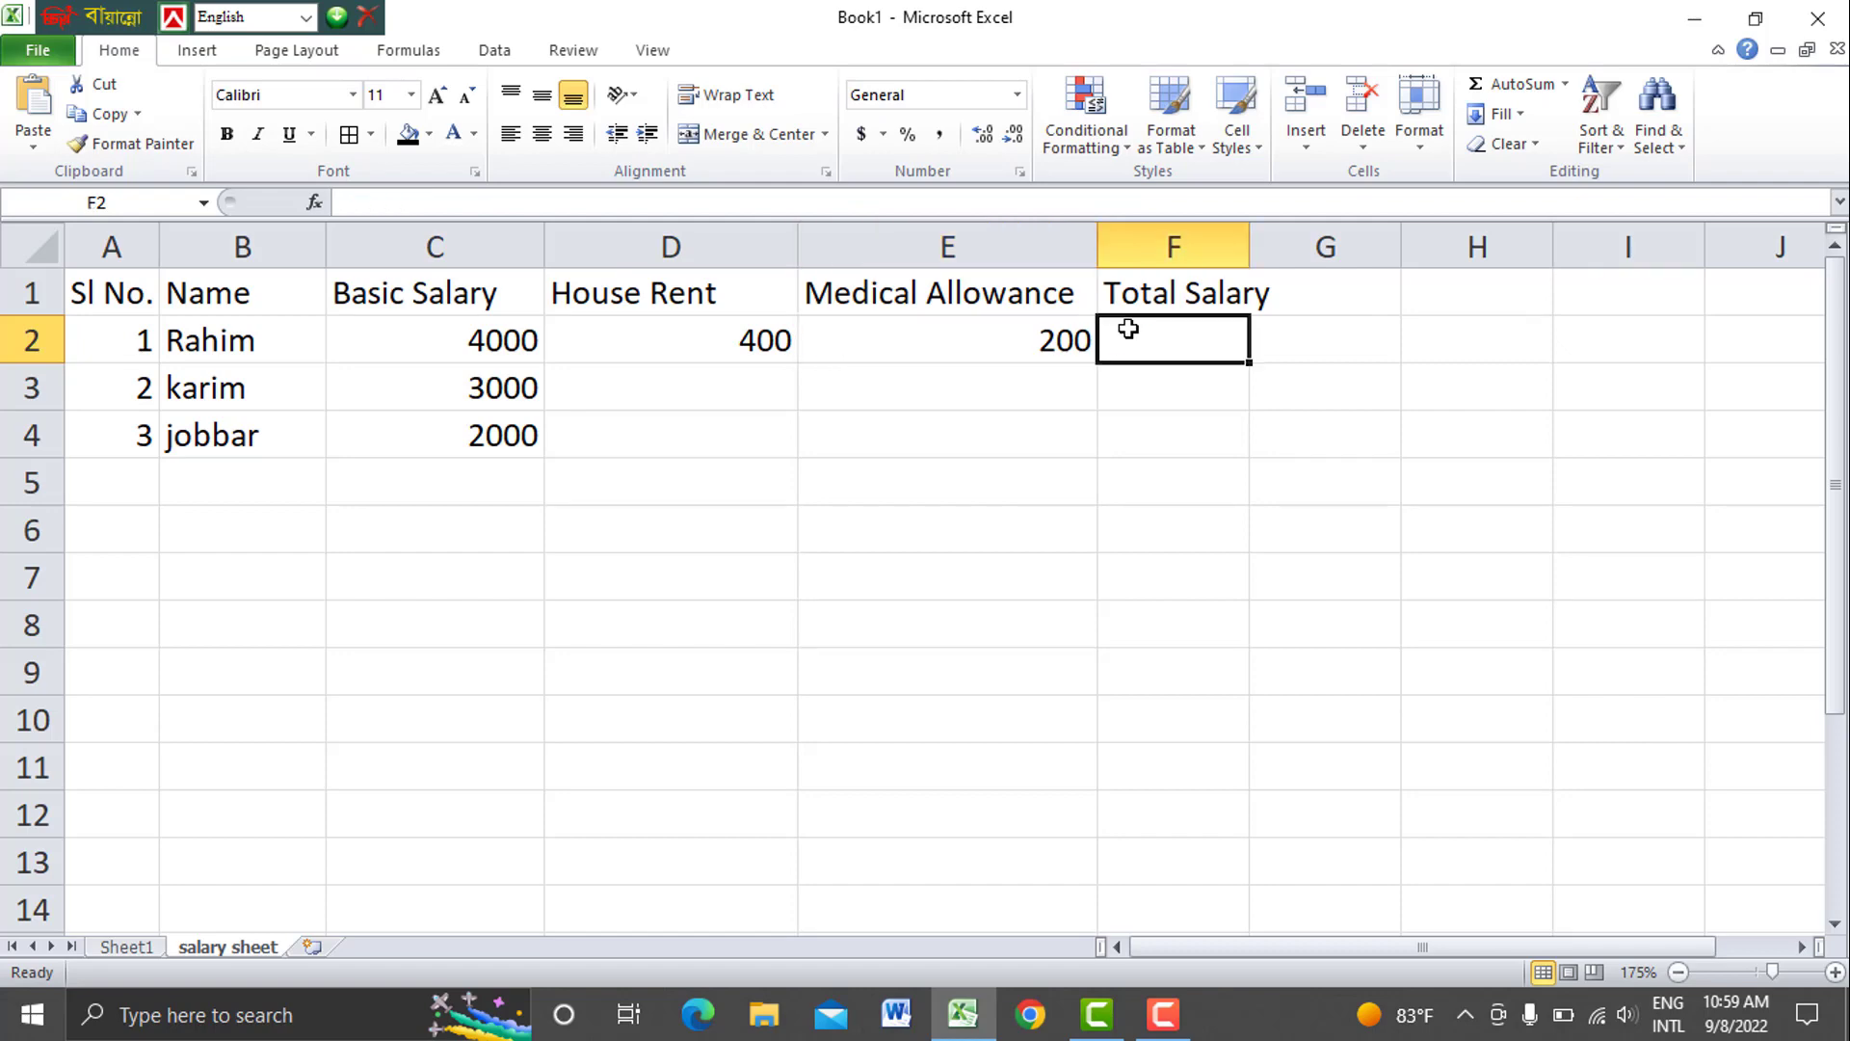
type("=")
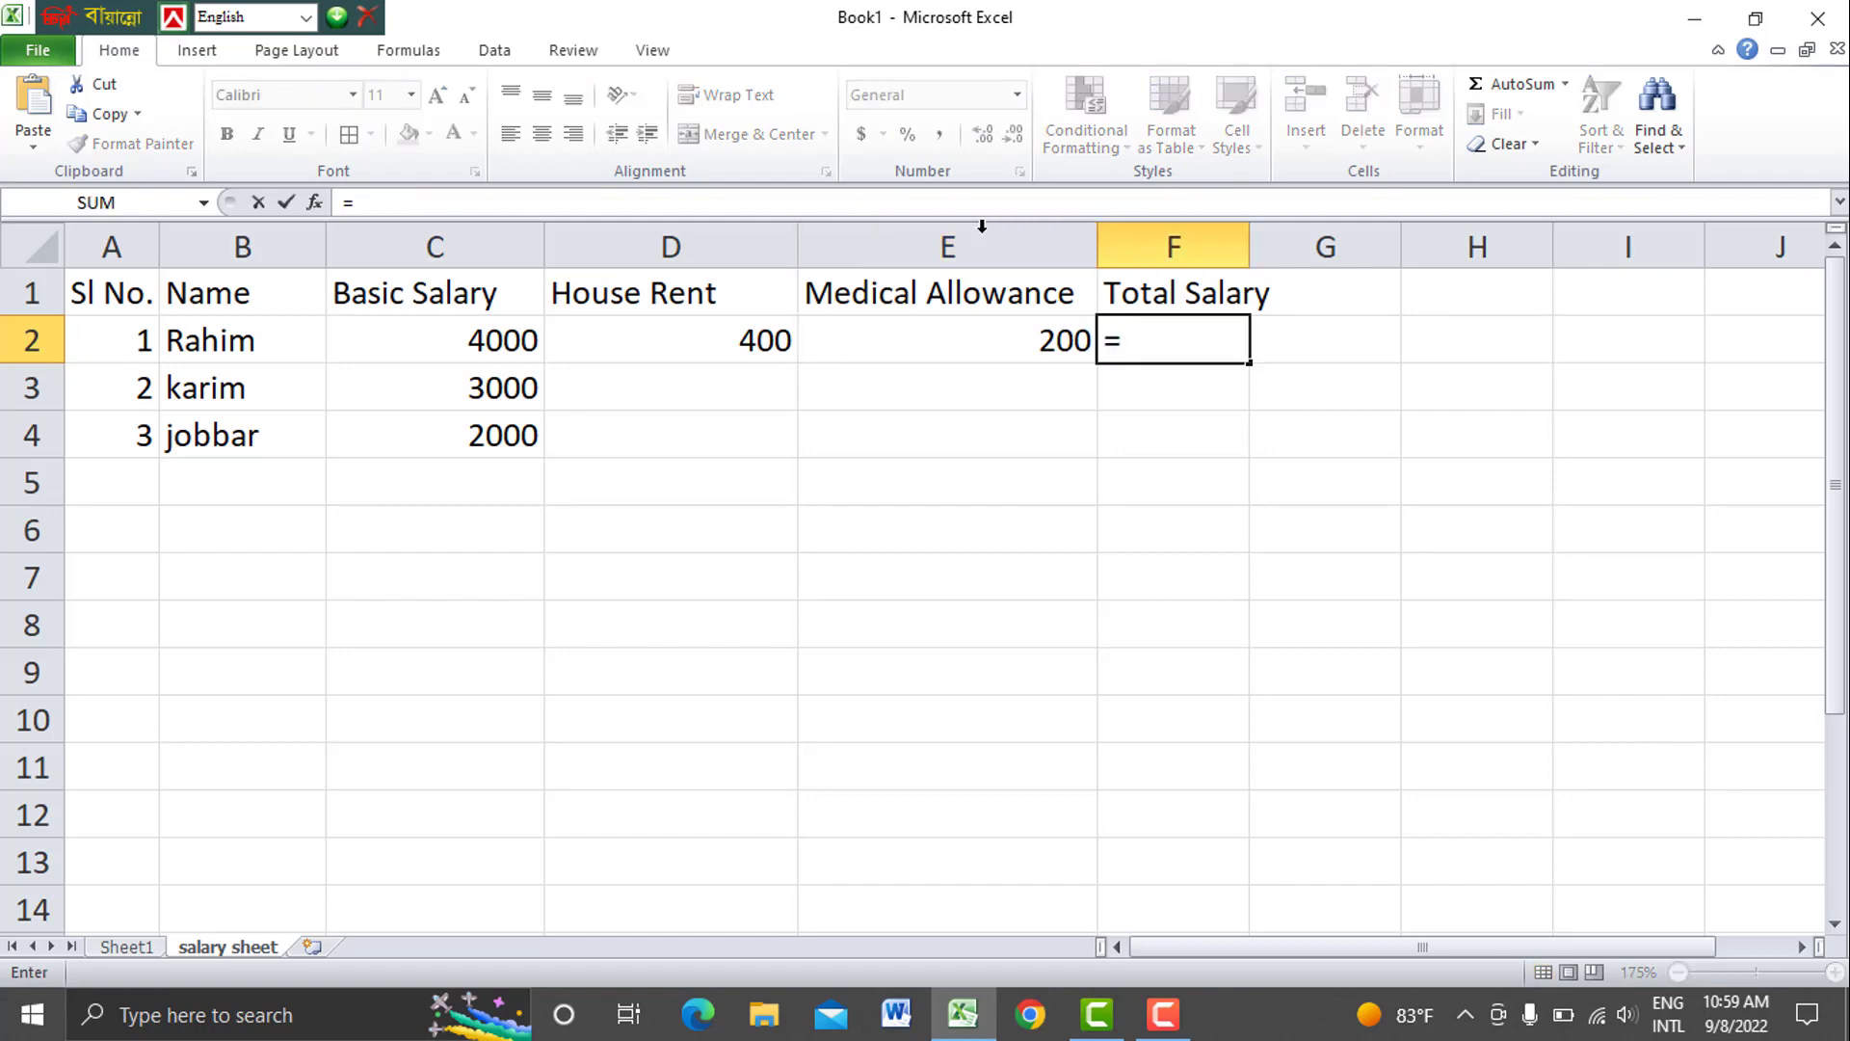
left_click(970, 197)
type("ss")
key("BackSpace")
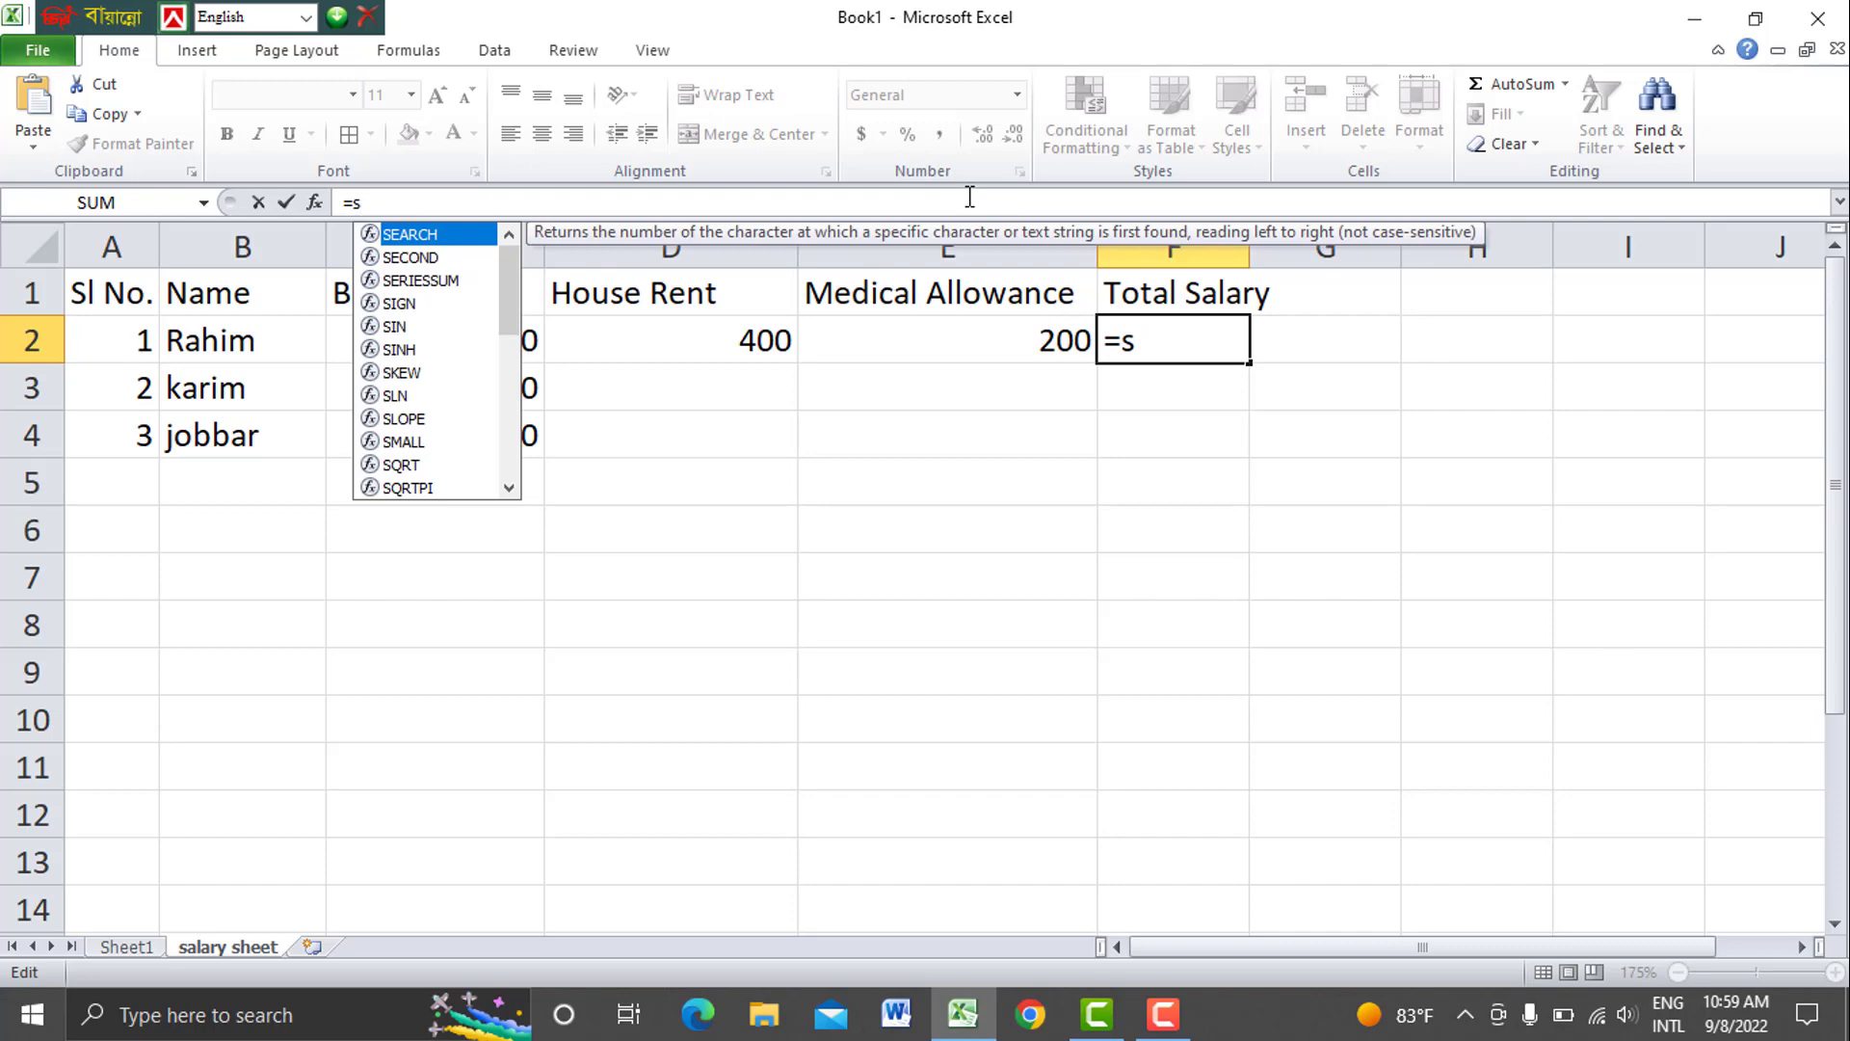
type("um")
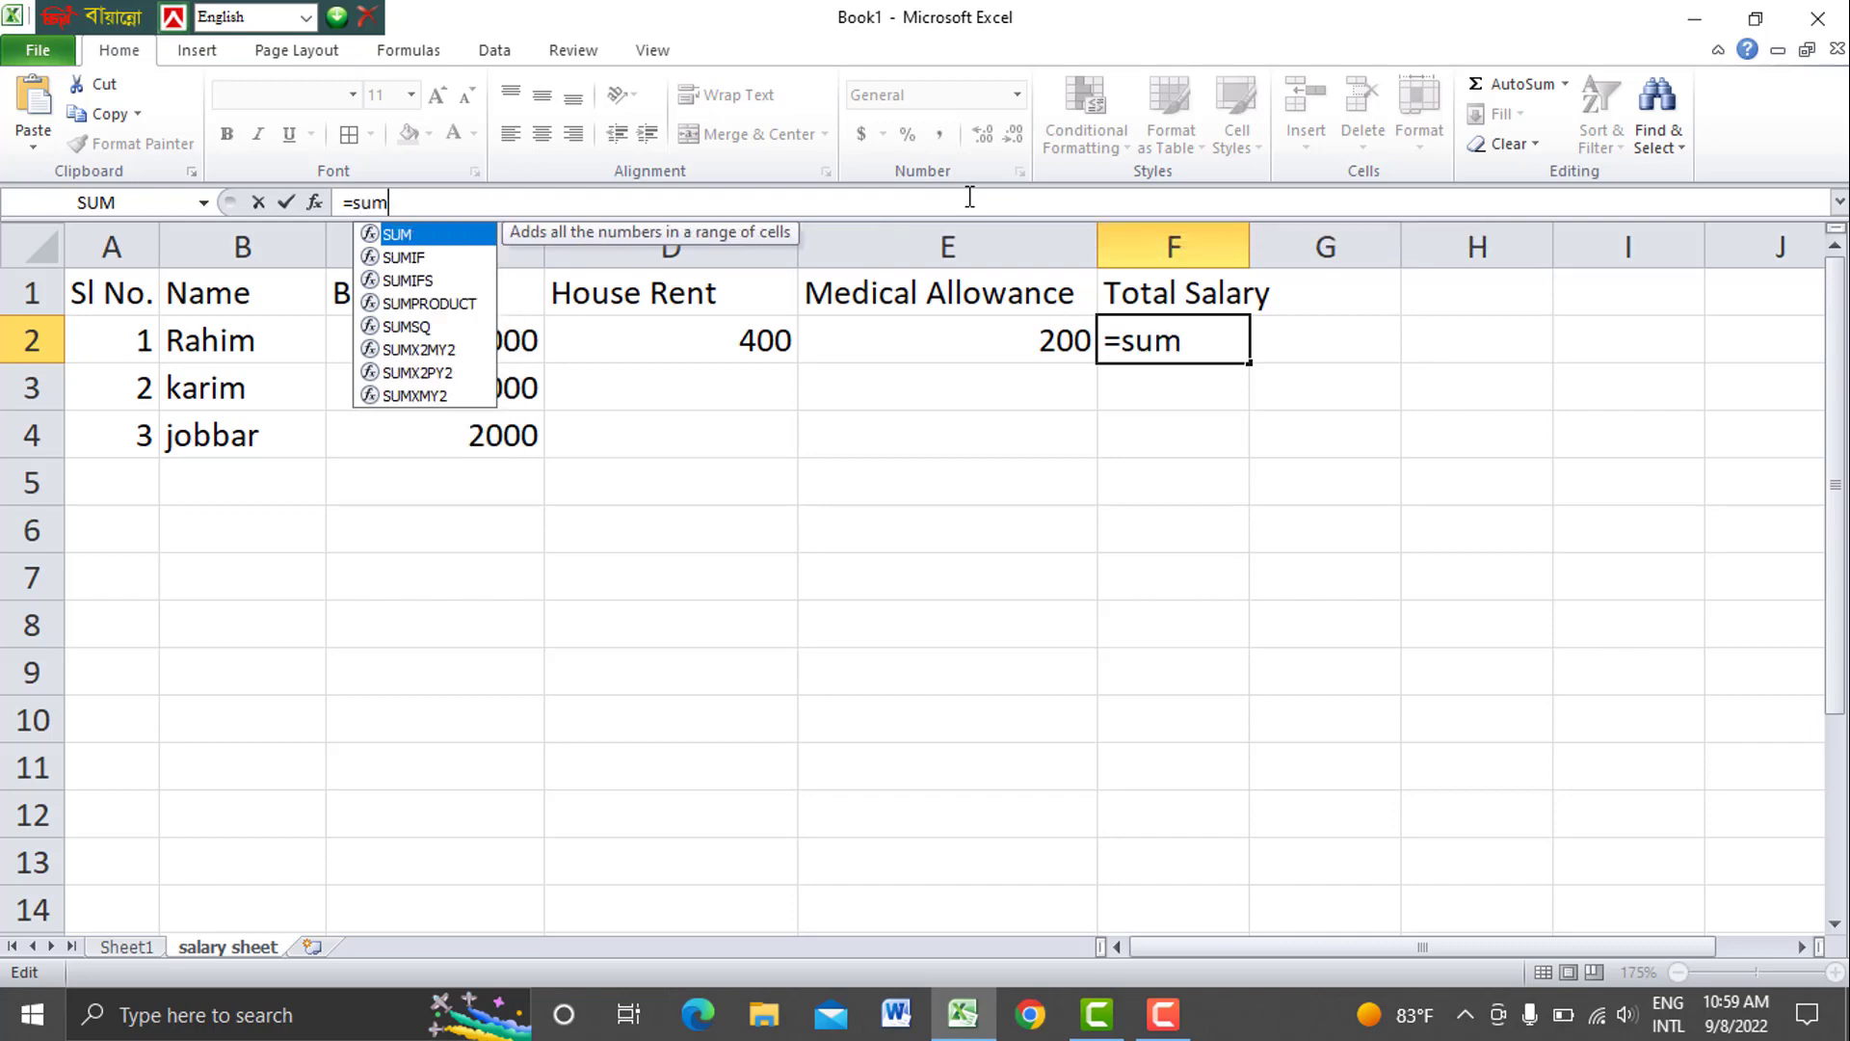
type("(")
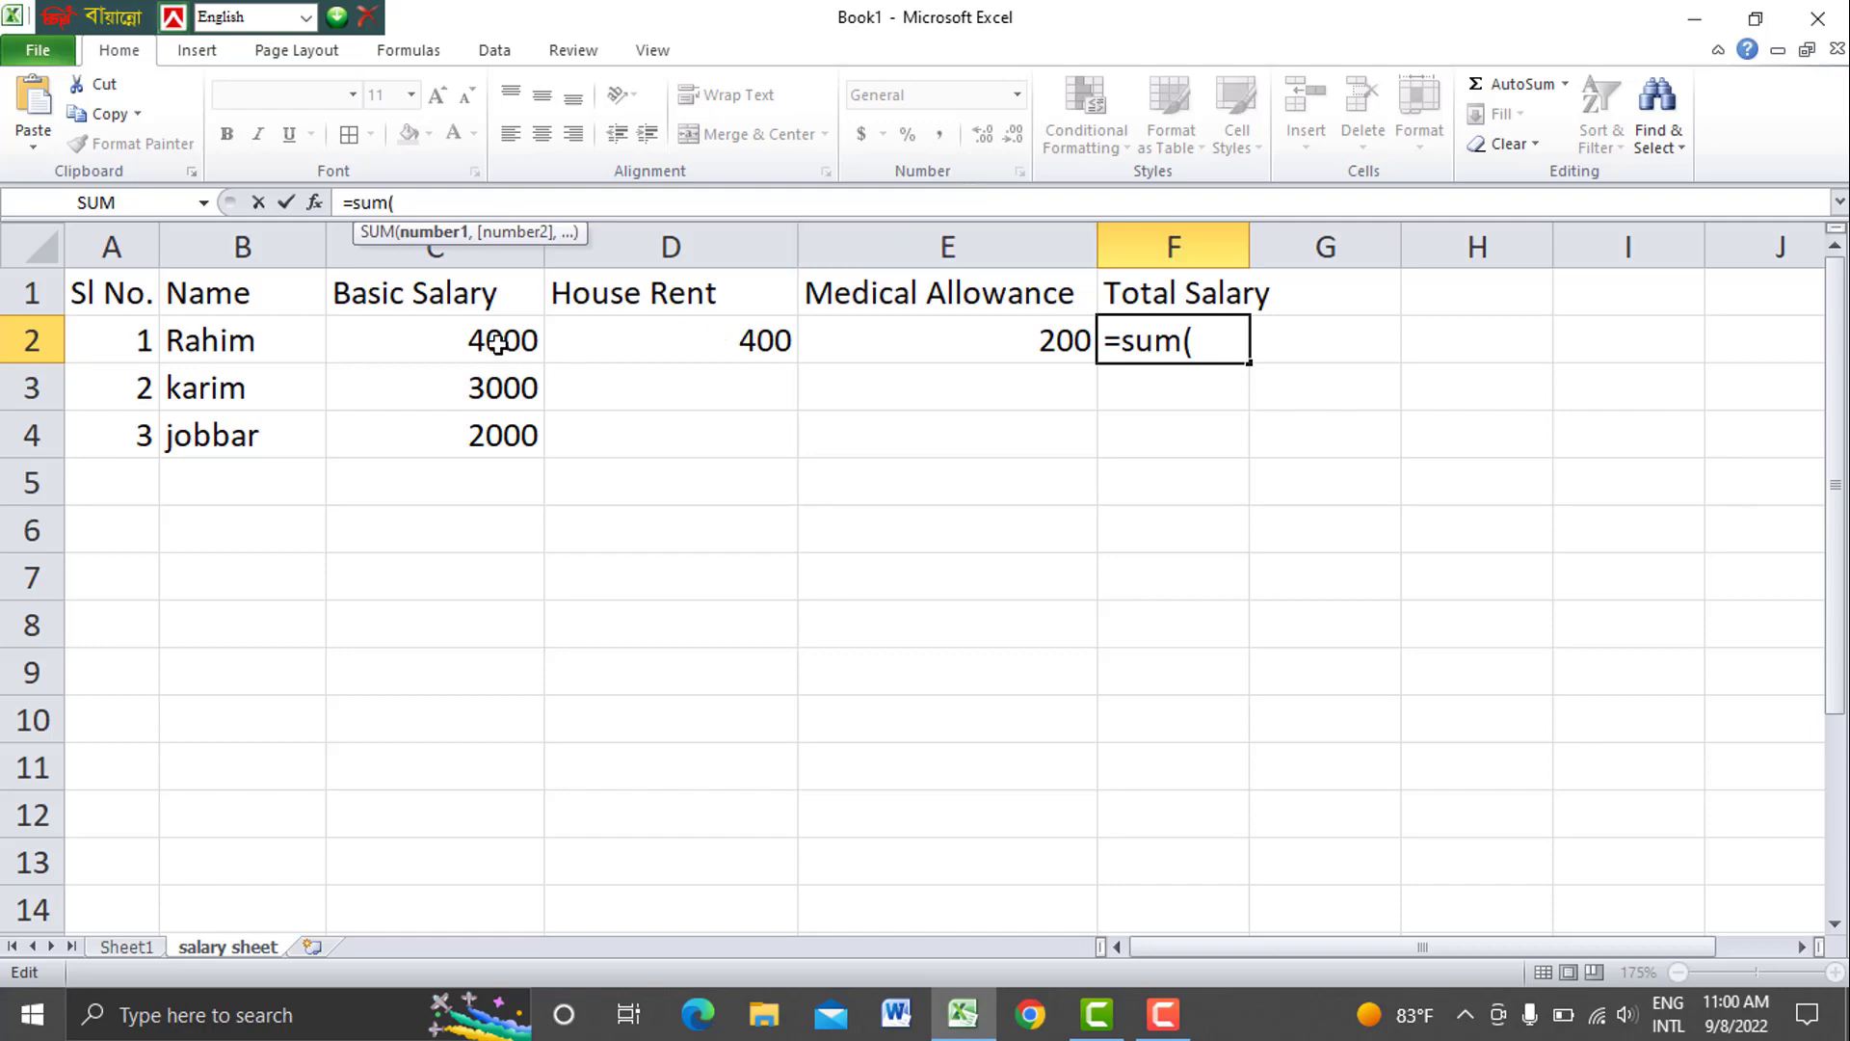
left_click_drag(516, 343, 1010, 343)
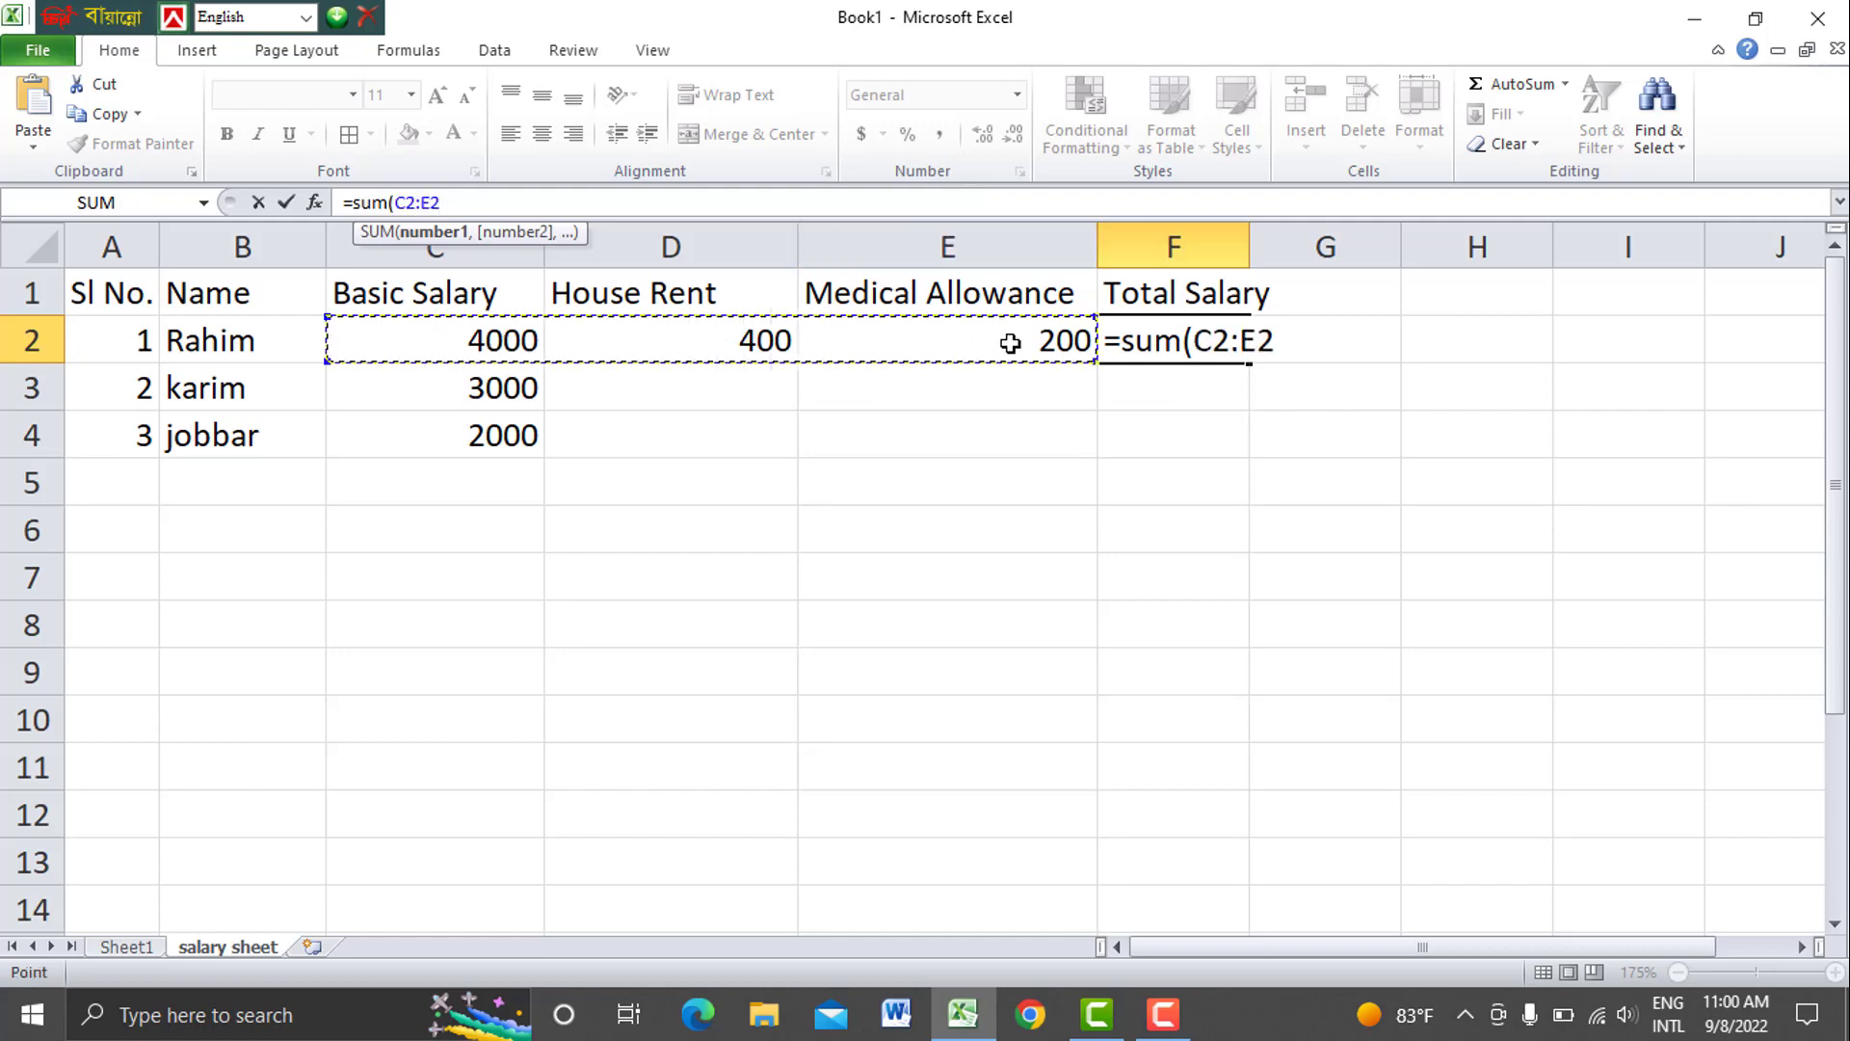
key("Return")
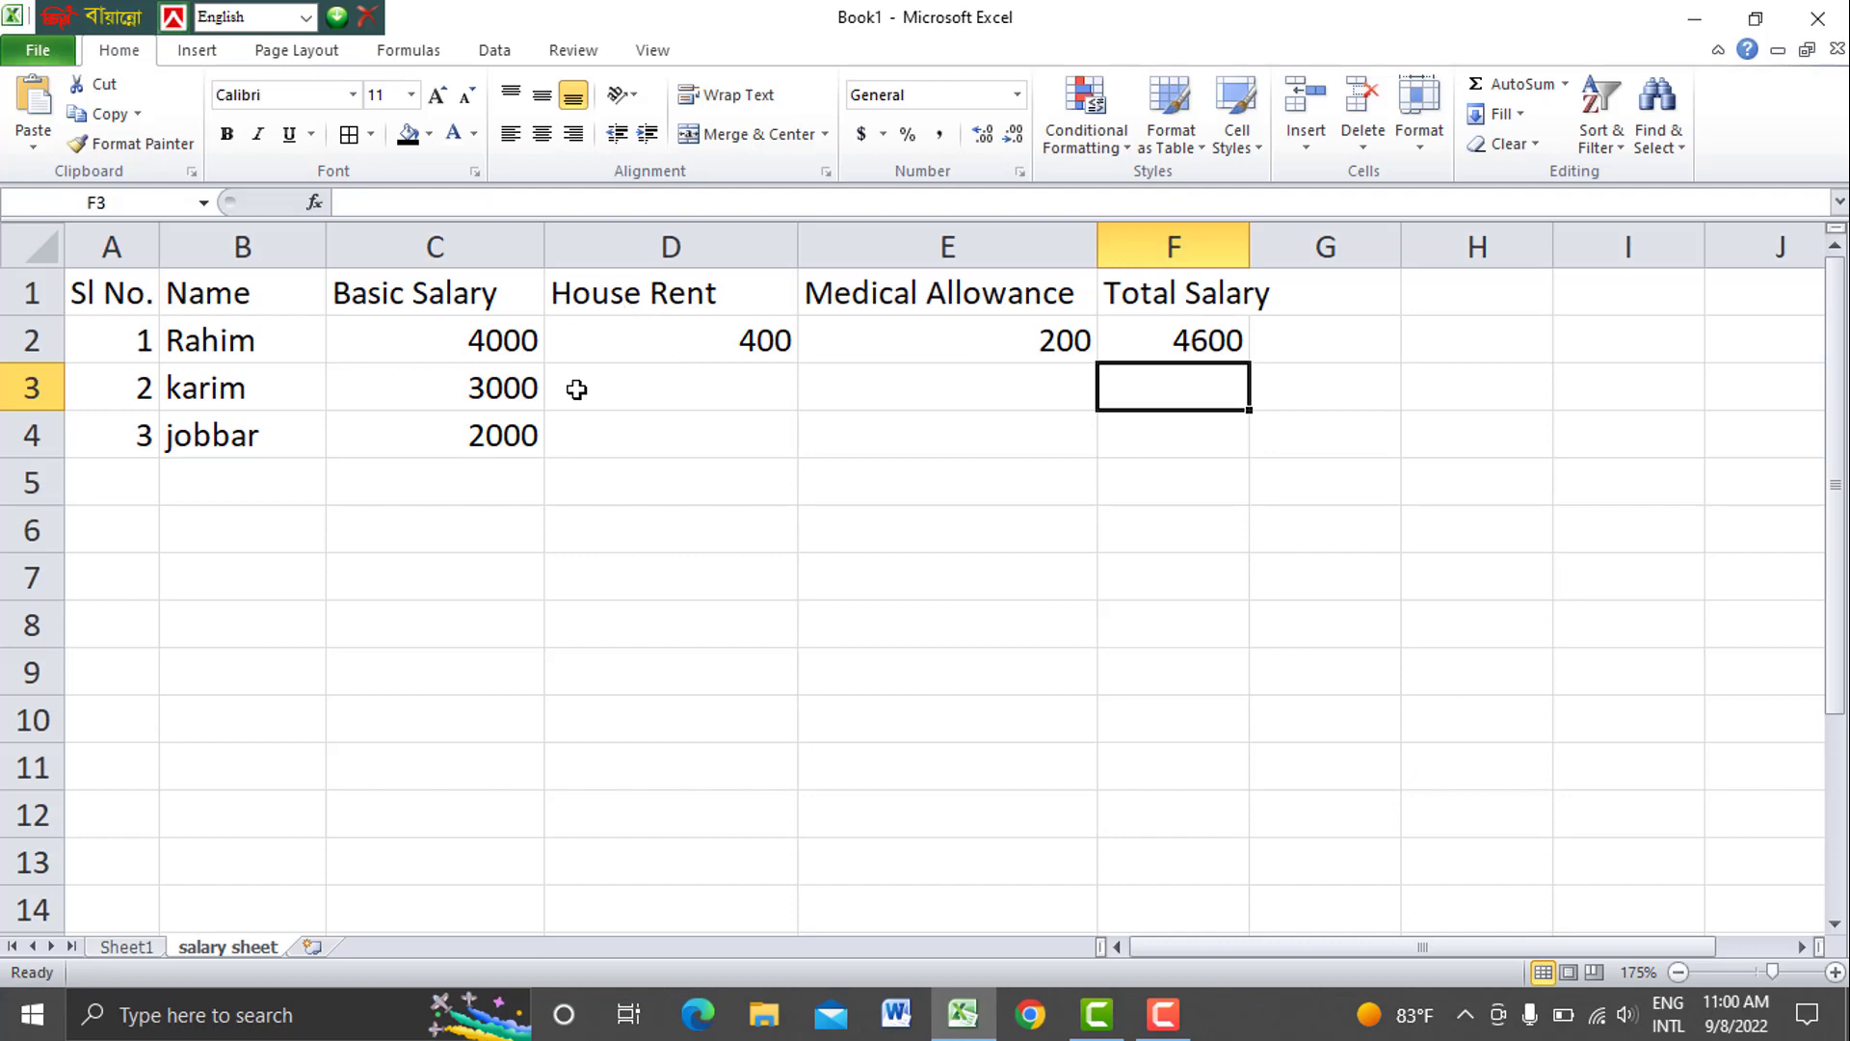
Fill the House Rent formula from D2 down through D4 for the remaining employees
left_click(726, 324)
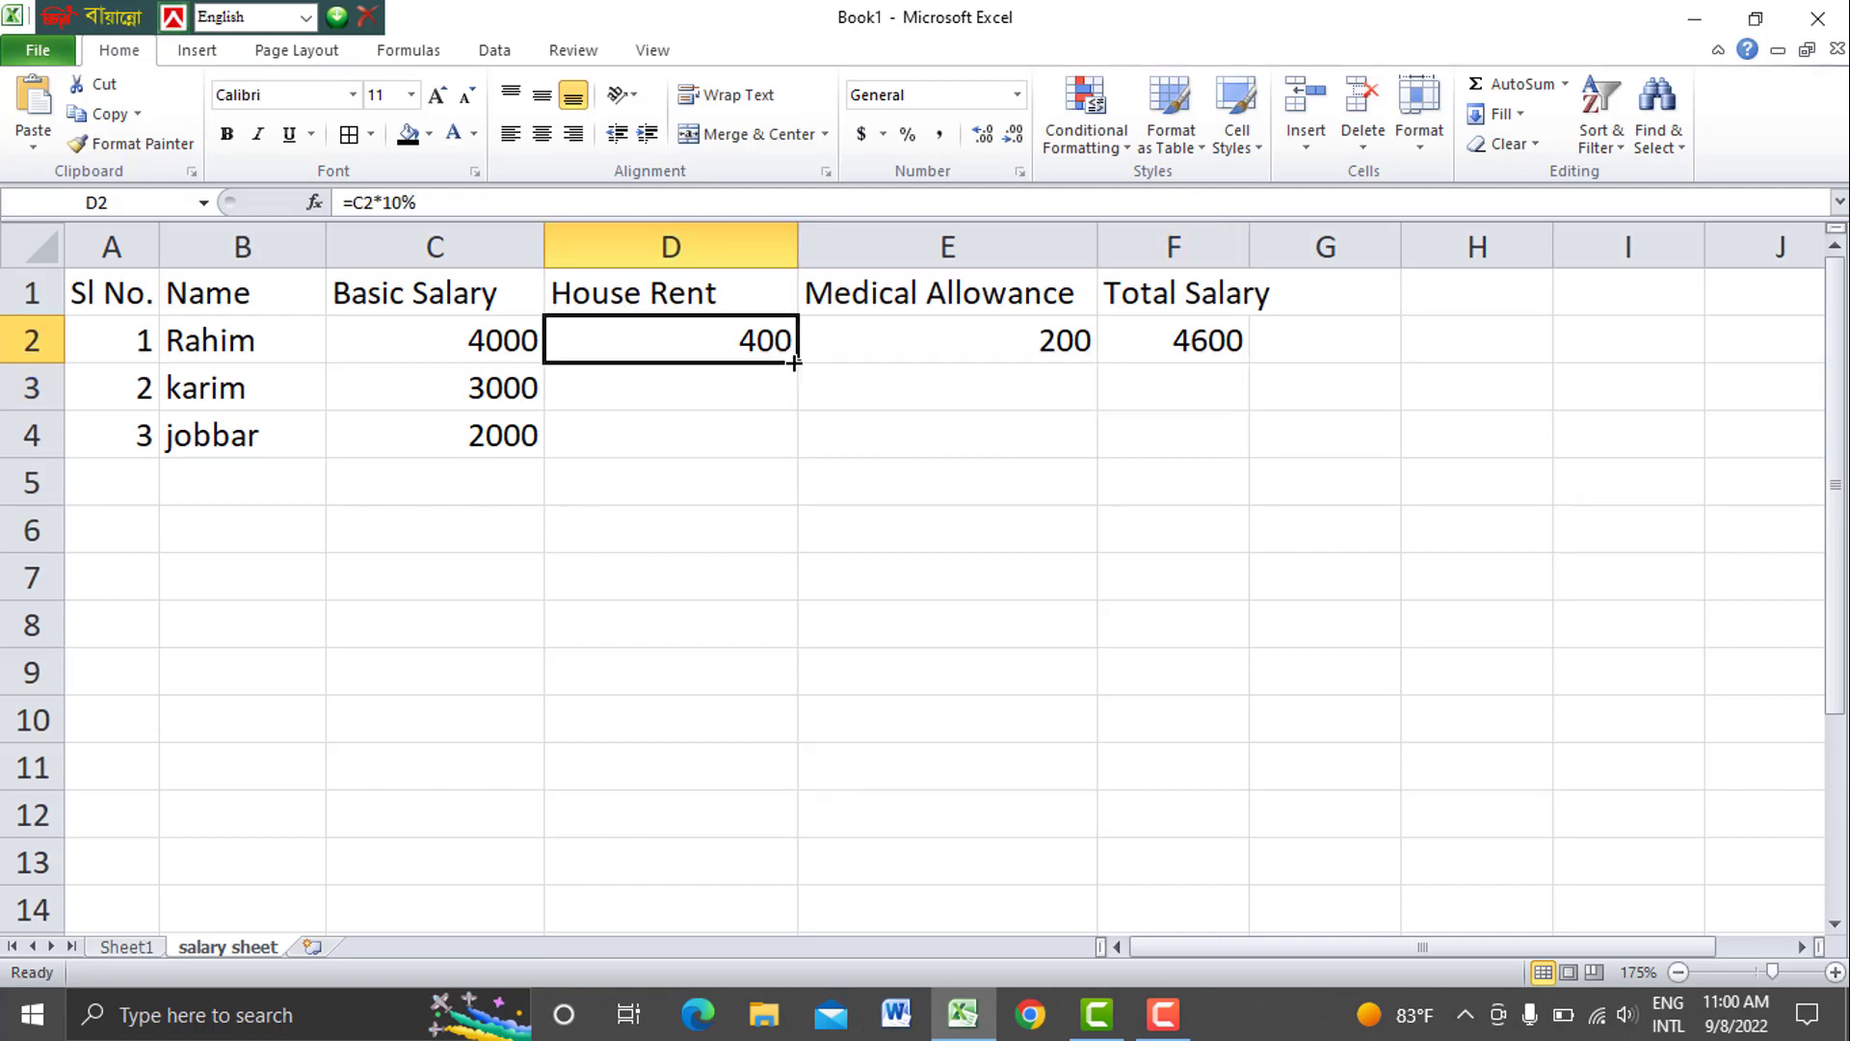
scroll(794, 362, "up", 1, "ctrl")
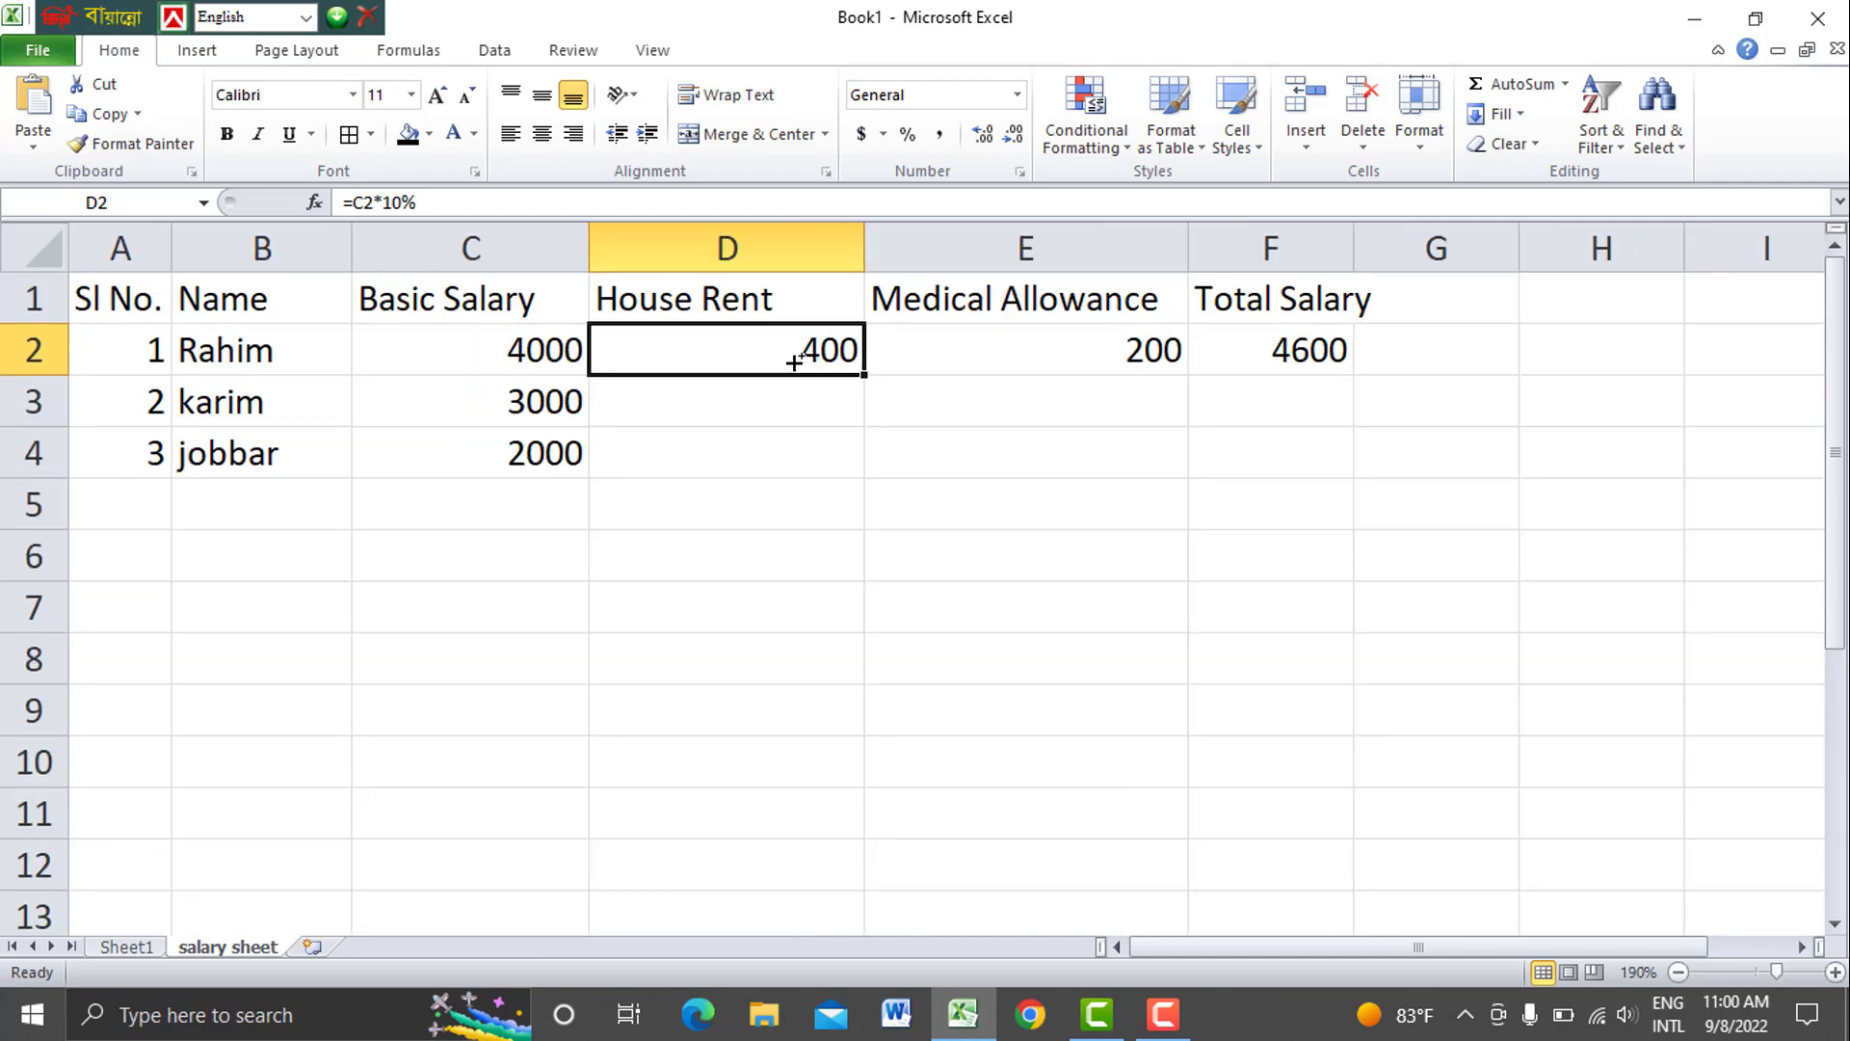
left_click(938, 364)
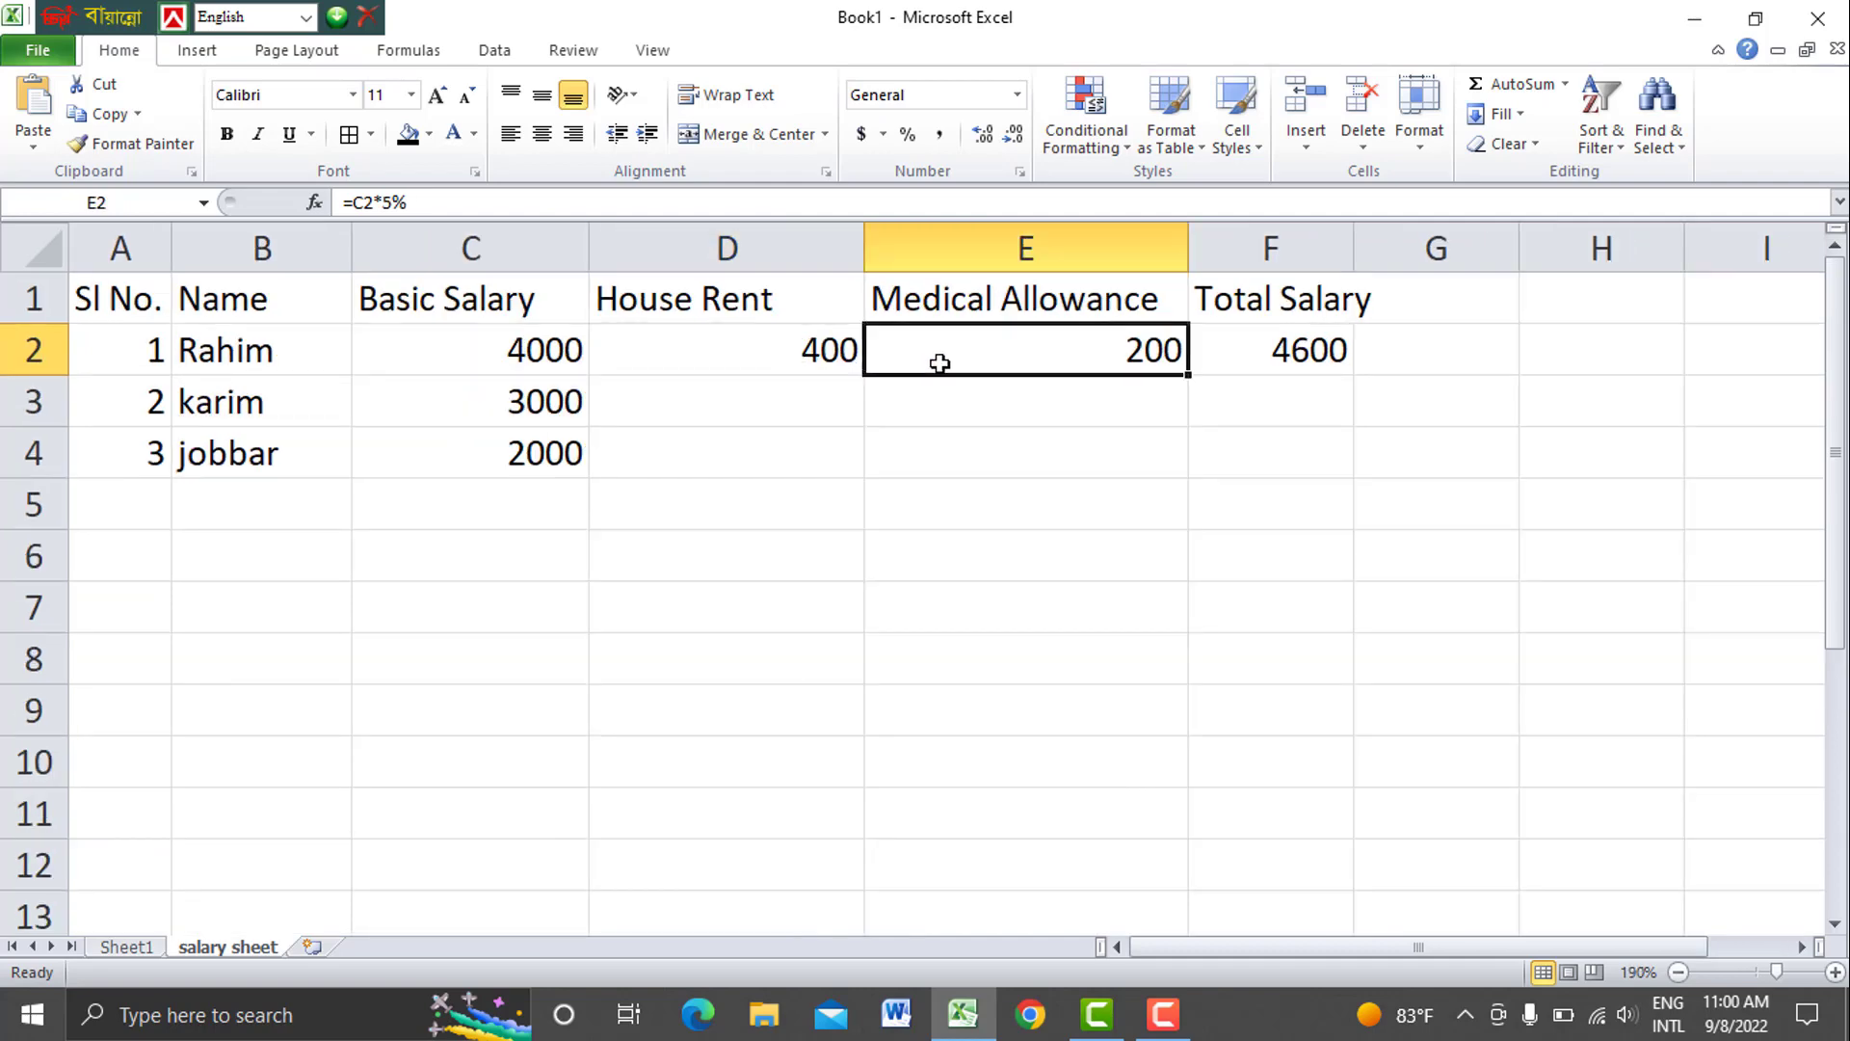
left_click(845, 349)
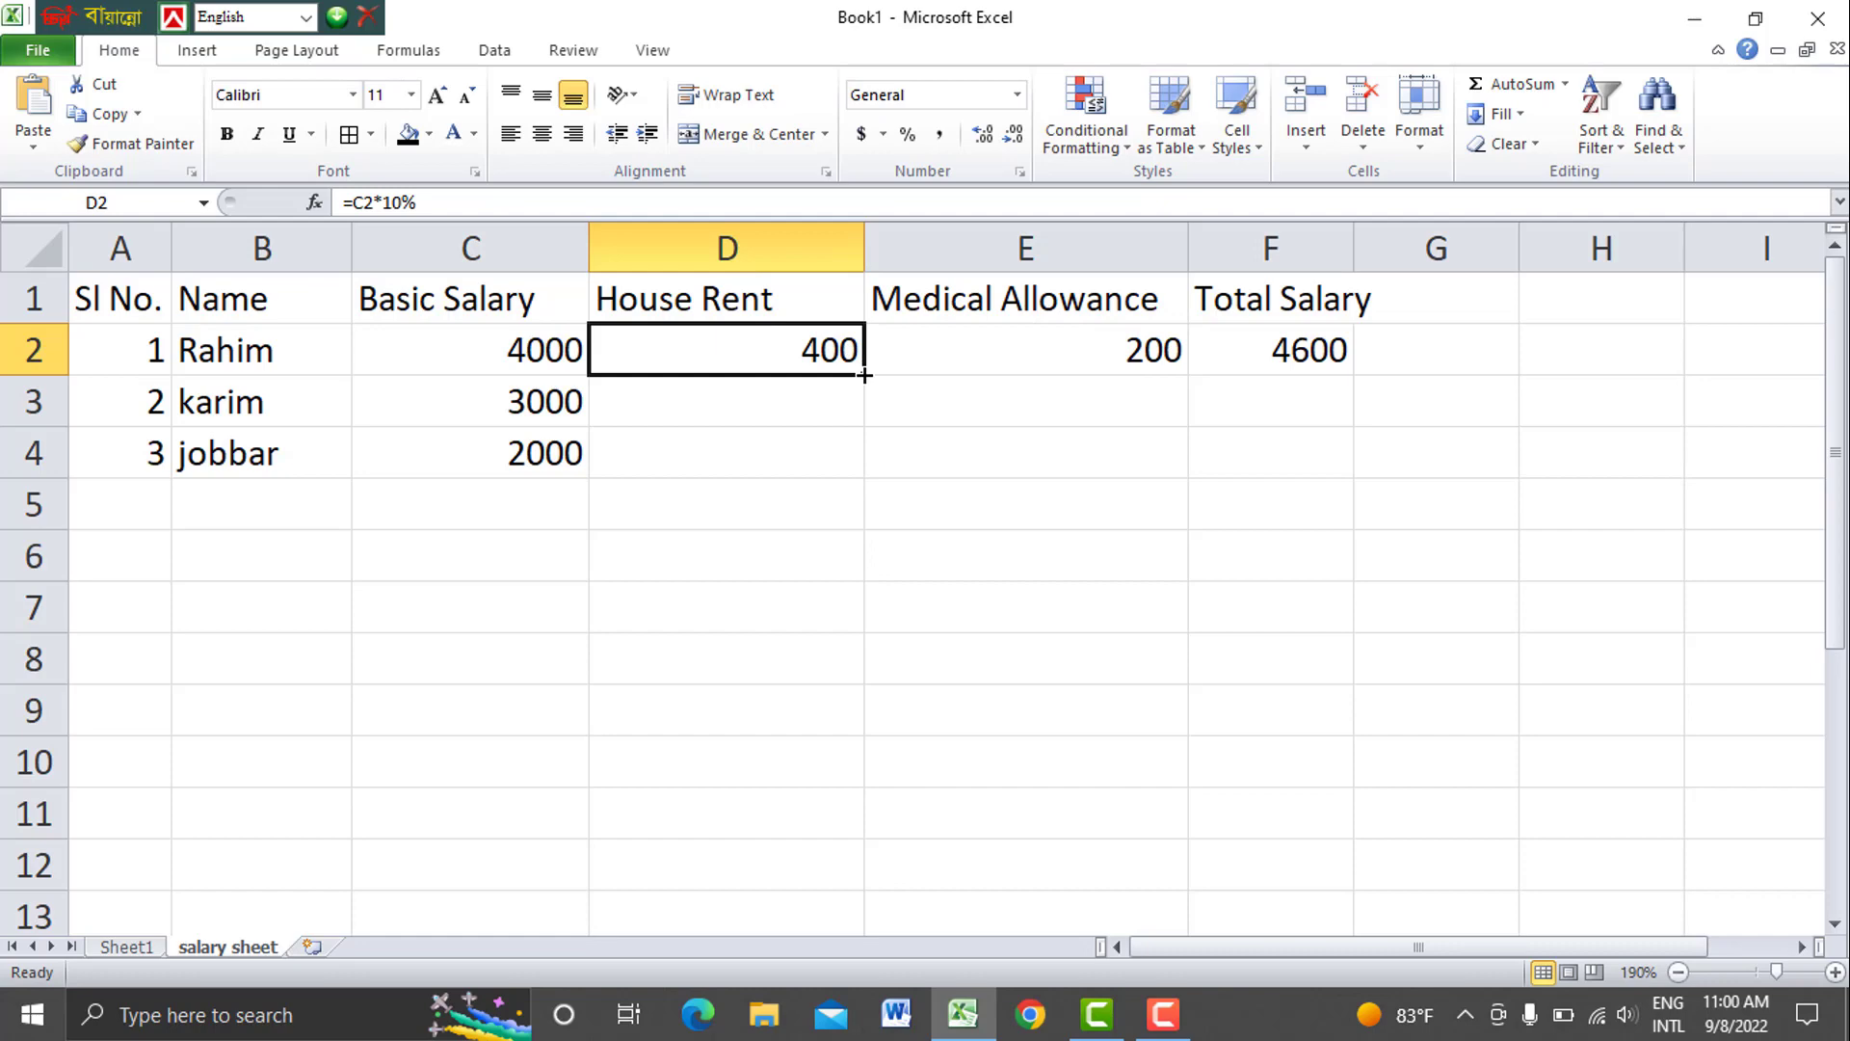
left_click_drag(865, 376, 867, 469)
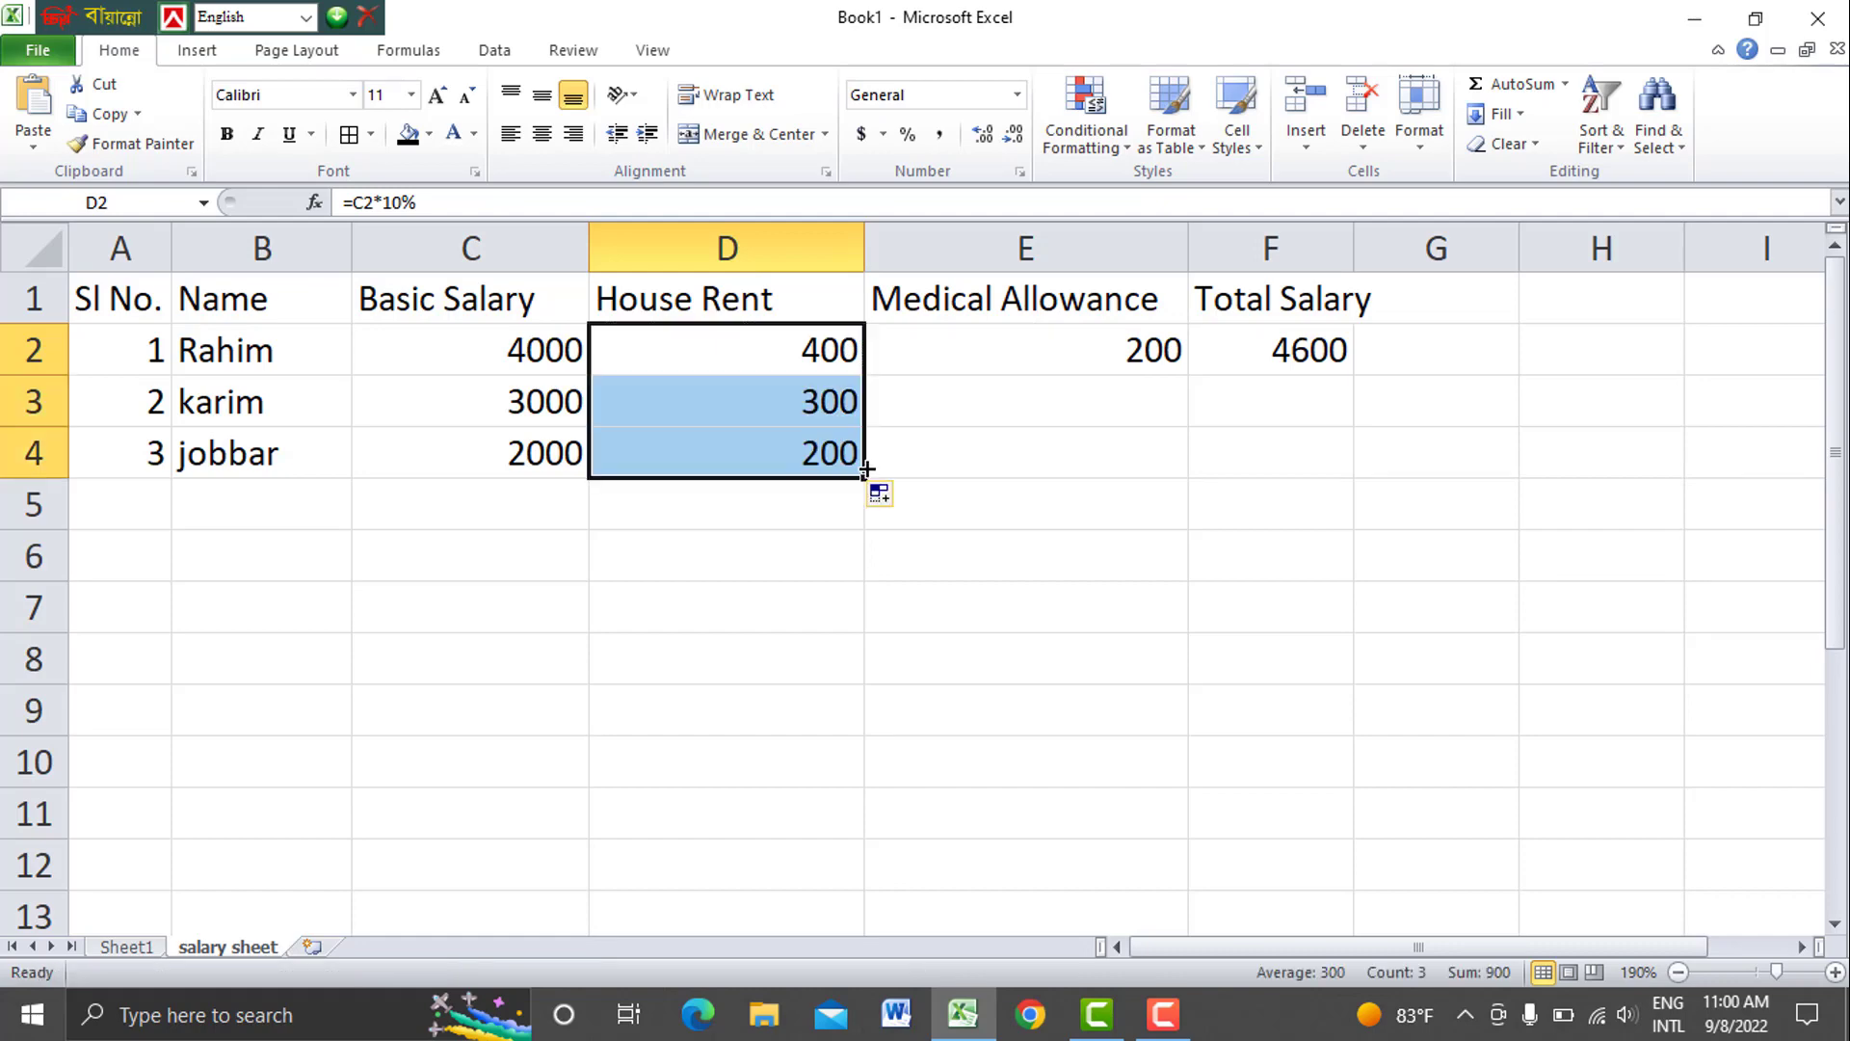
left_click(924, 435)
Fill the Medical Allowance formula in E2 and the Total Salary formula in F2 down through row 4
left_click(1106, 355)
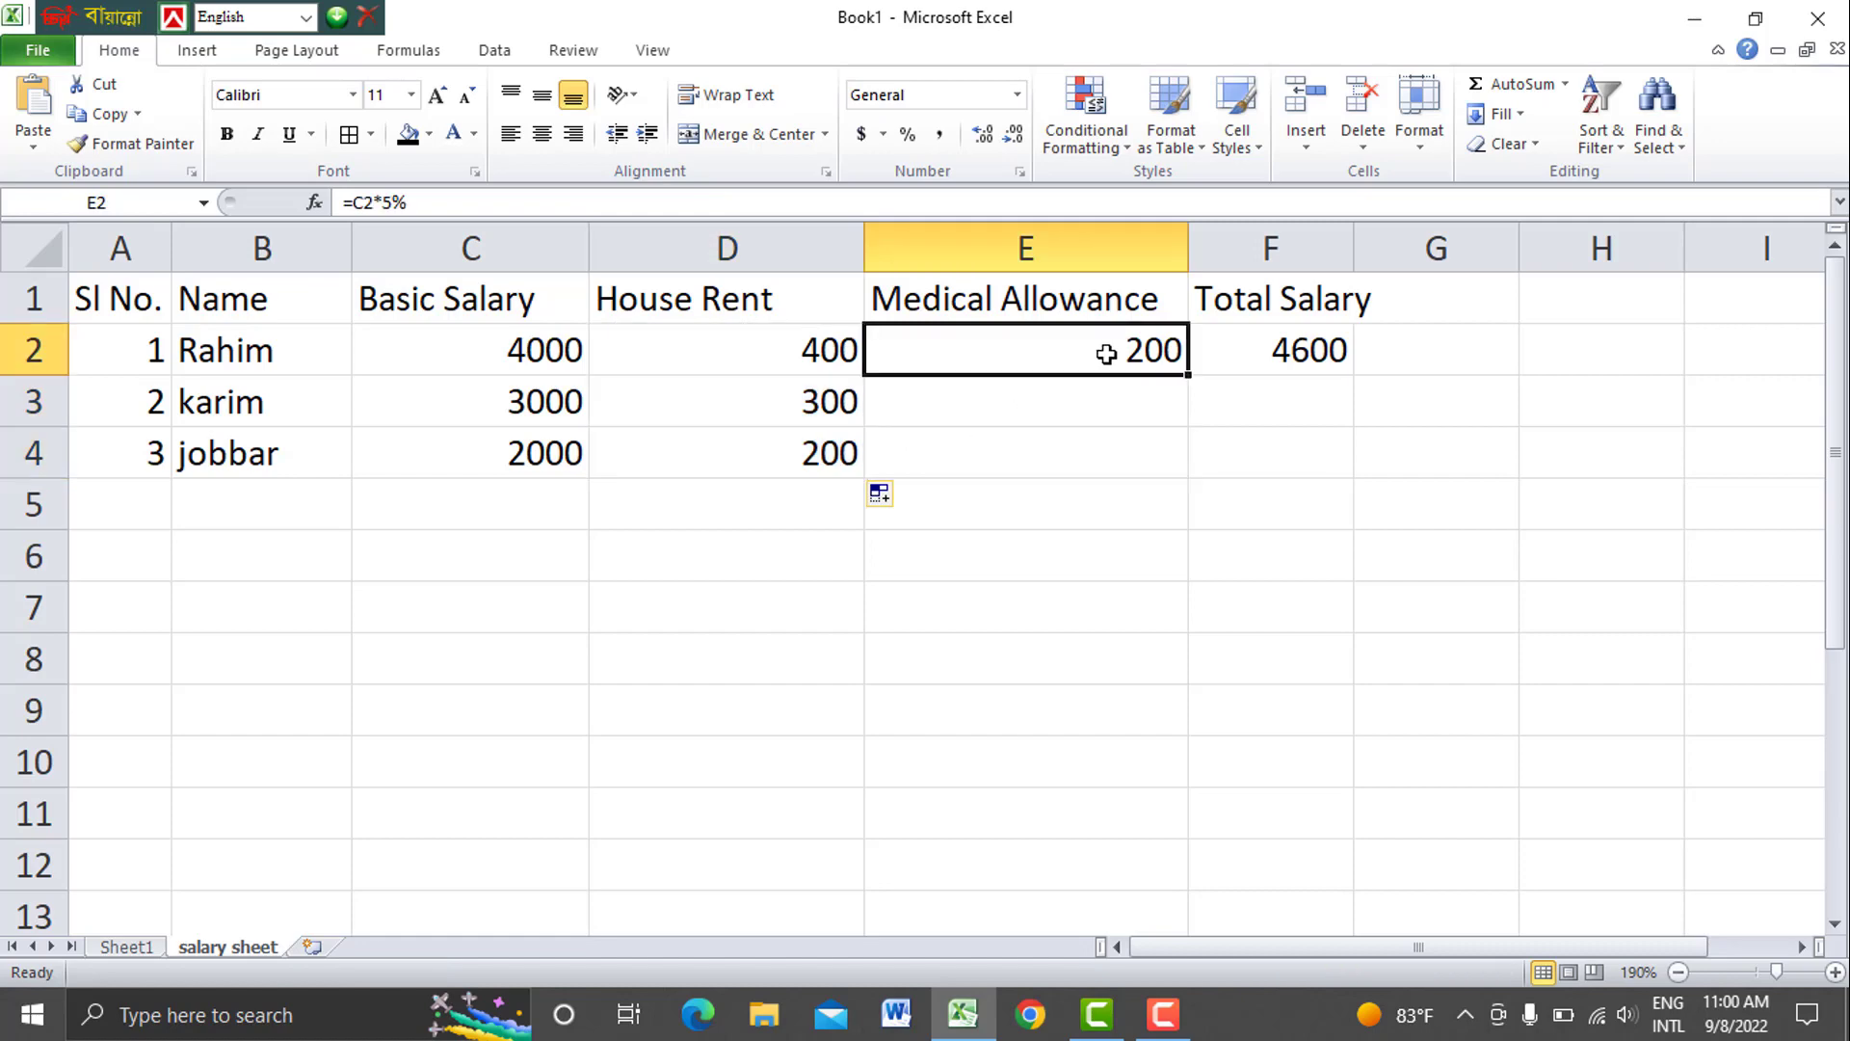
left_click_drag(1188, 380, 1188, 464)
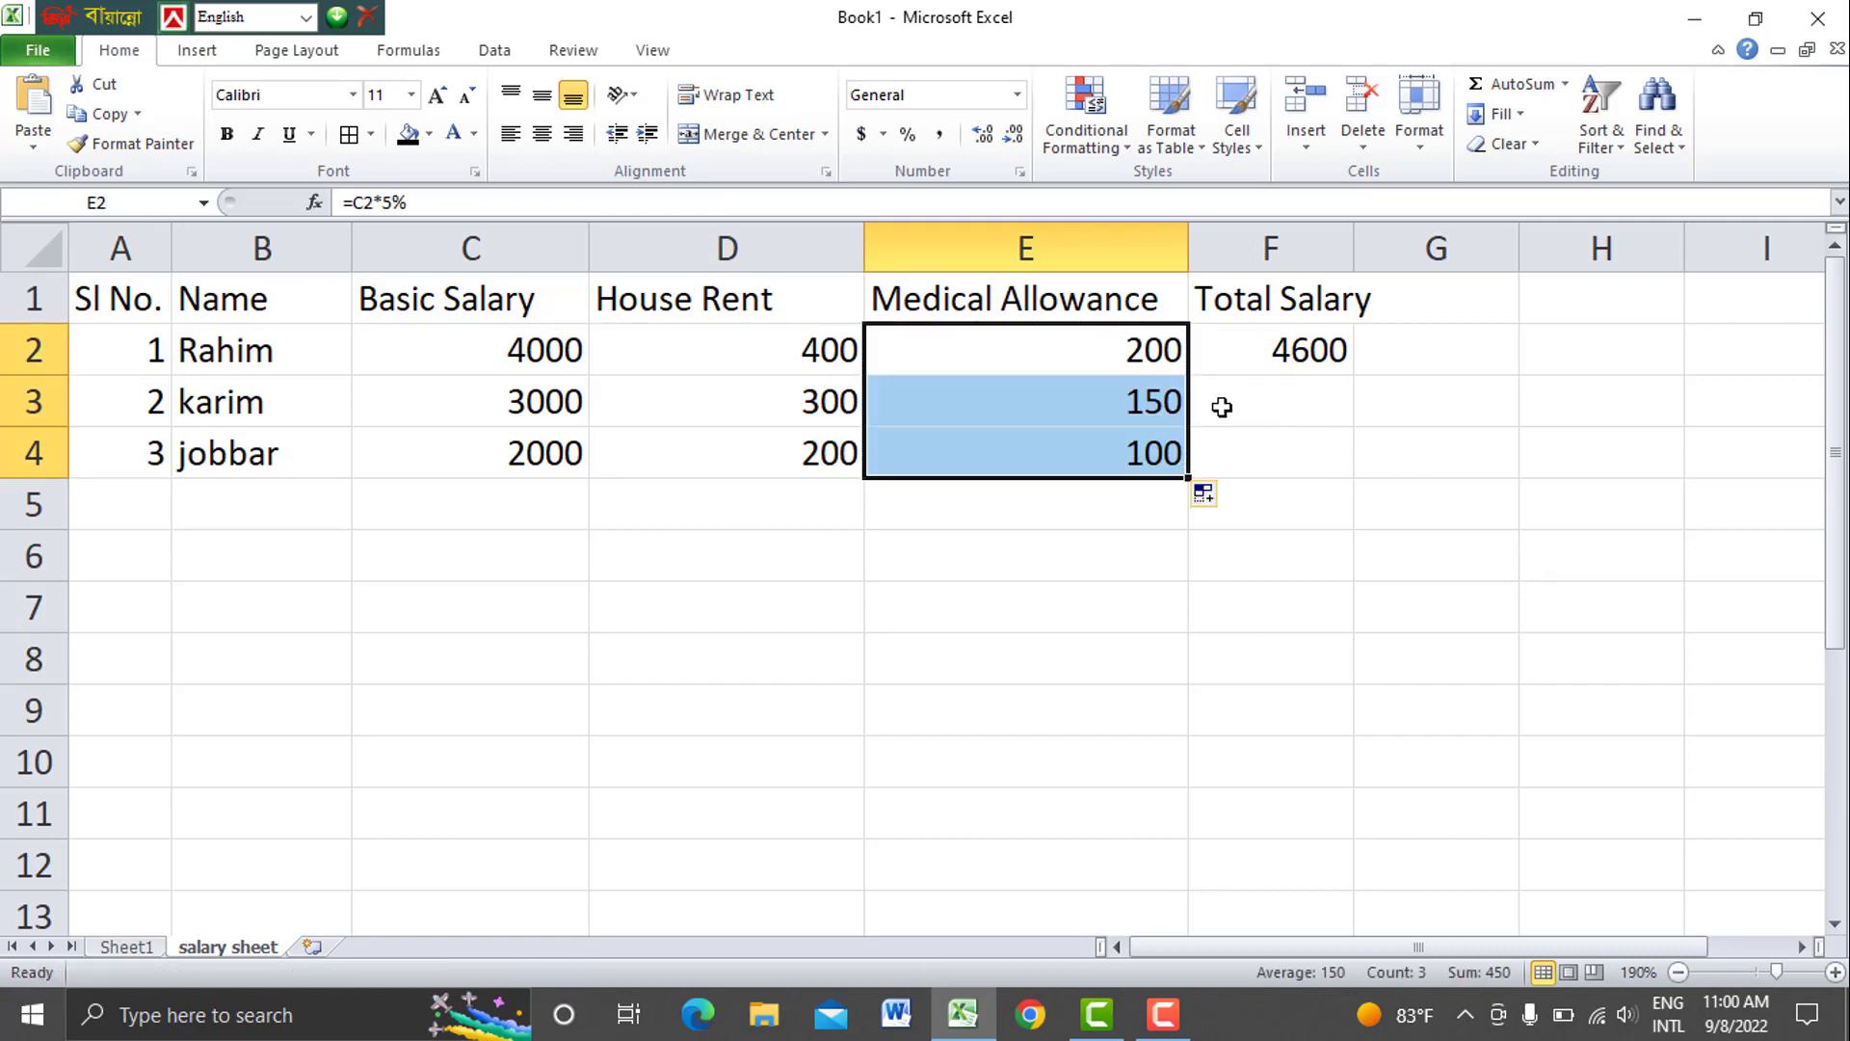
left_click(1294, 357)
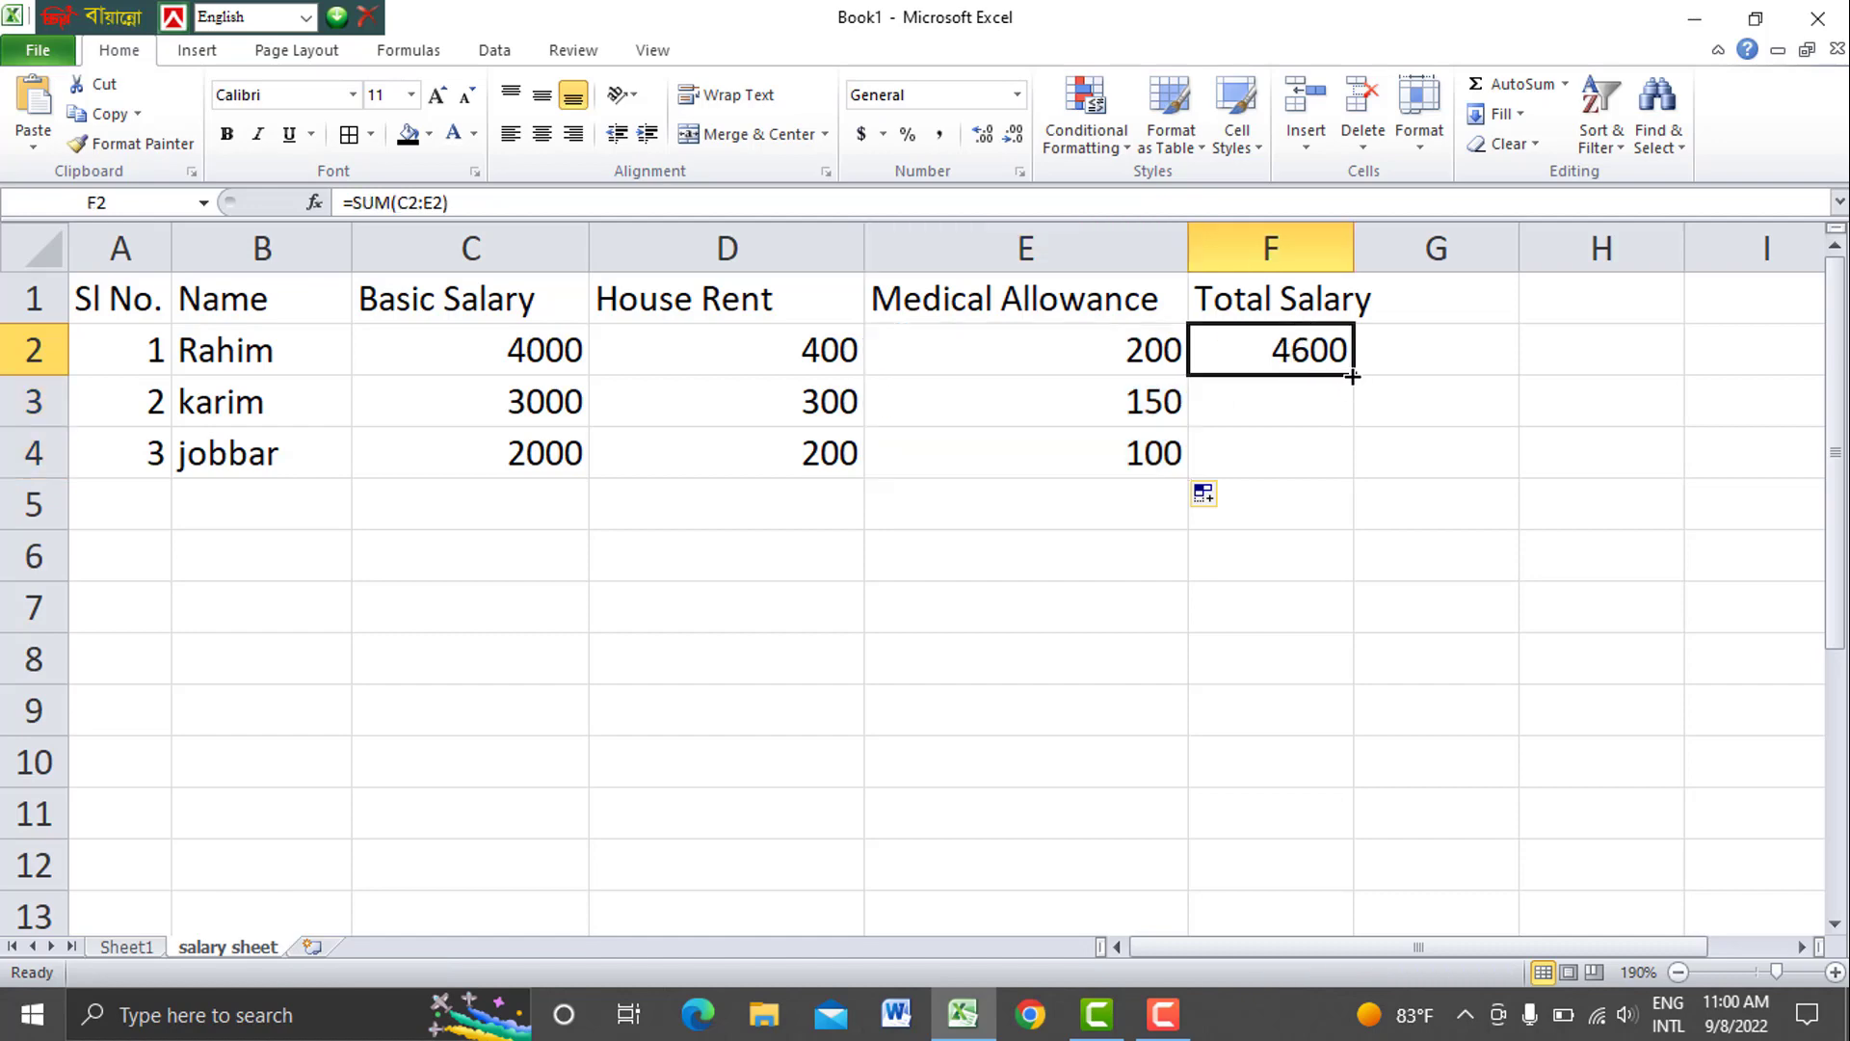
left_click_drag(1356, 376, 1352, 468)
left_click(944, 614)
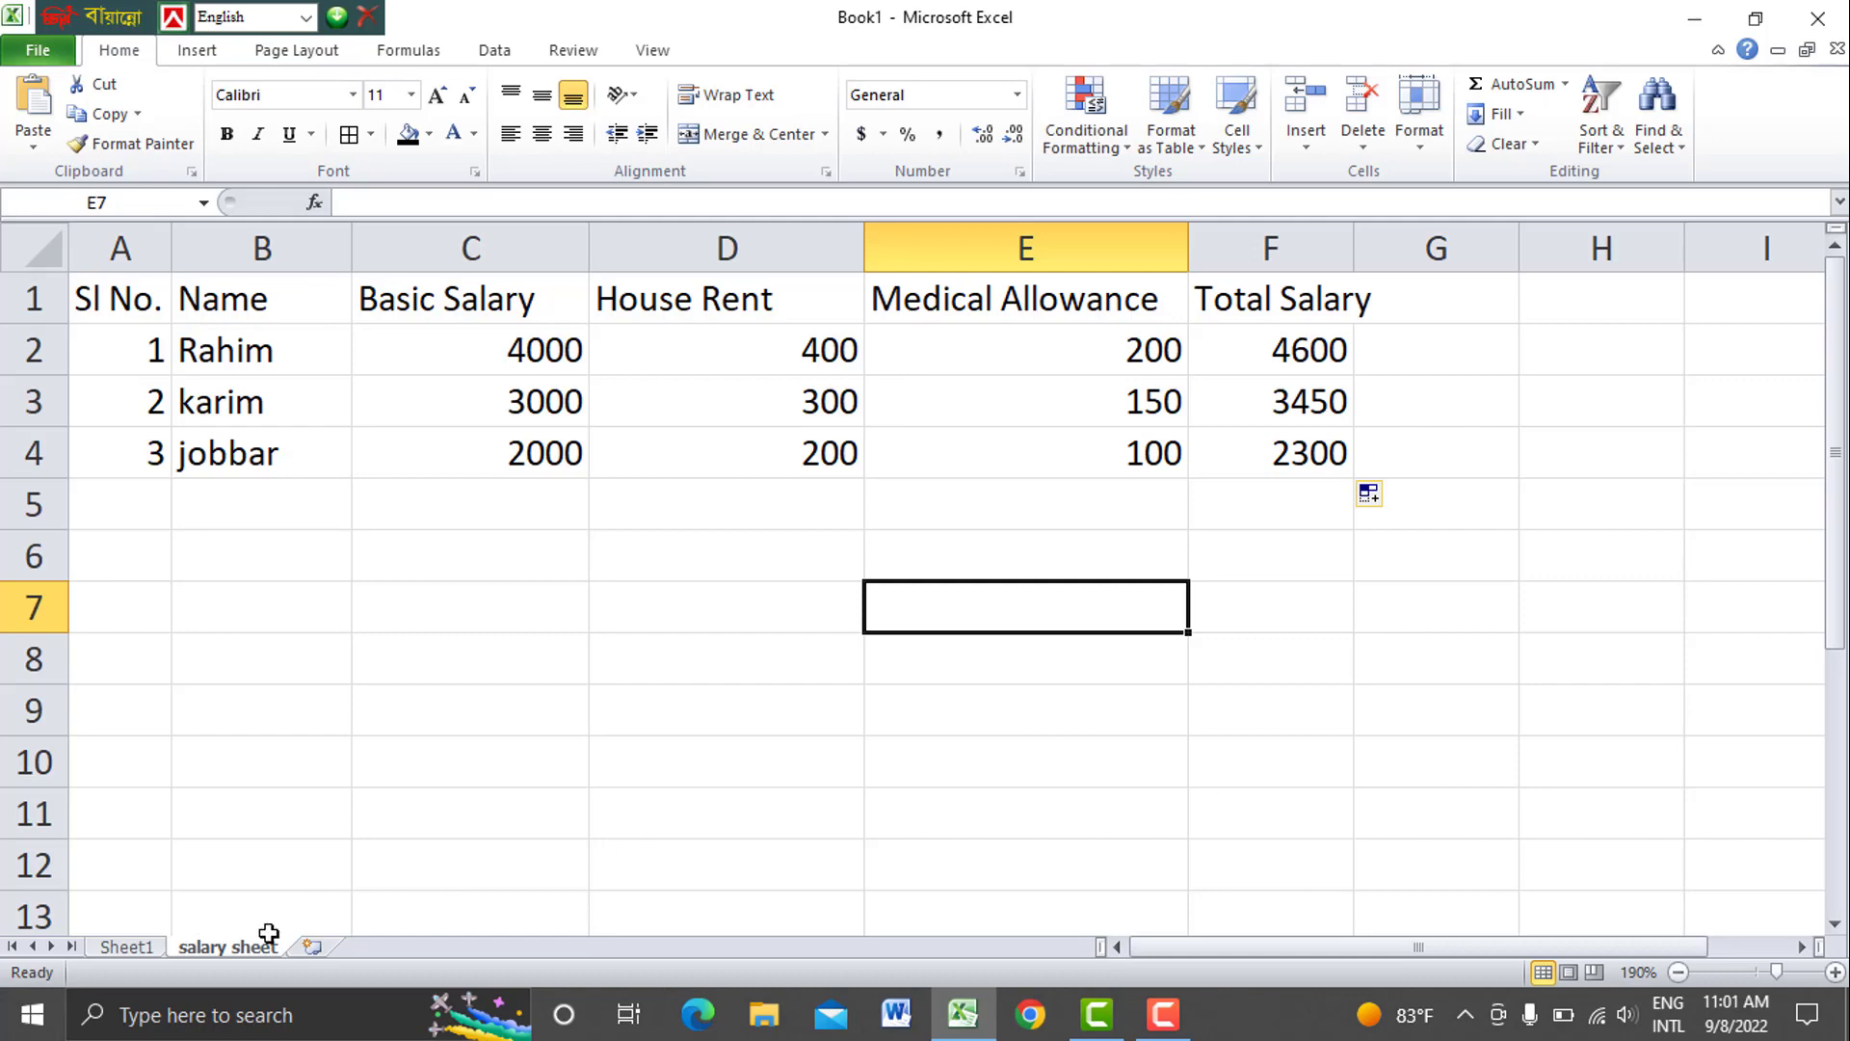
Widen column F to fit the Total Salary heading and left-align all cells of the salary table A1:F4
left_click(152, 948)
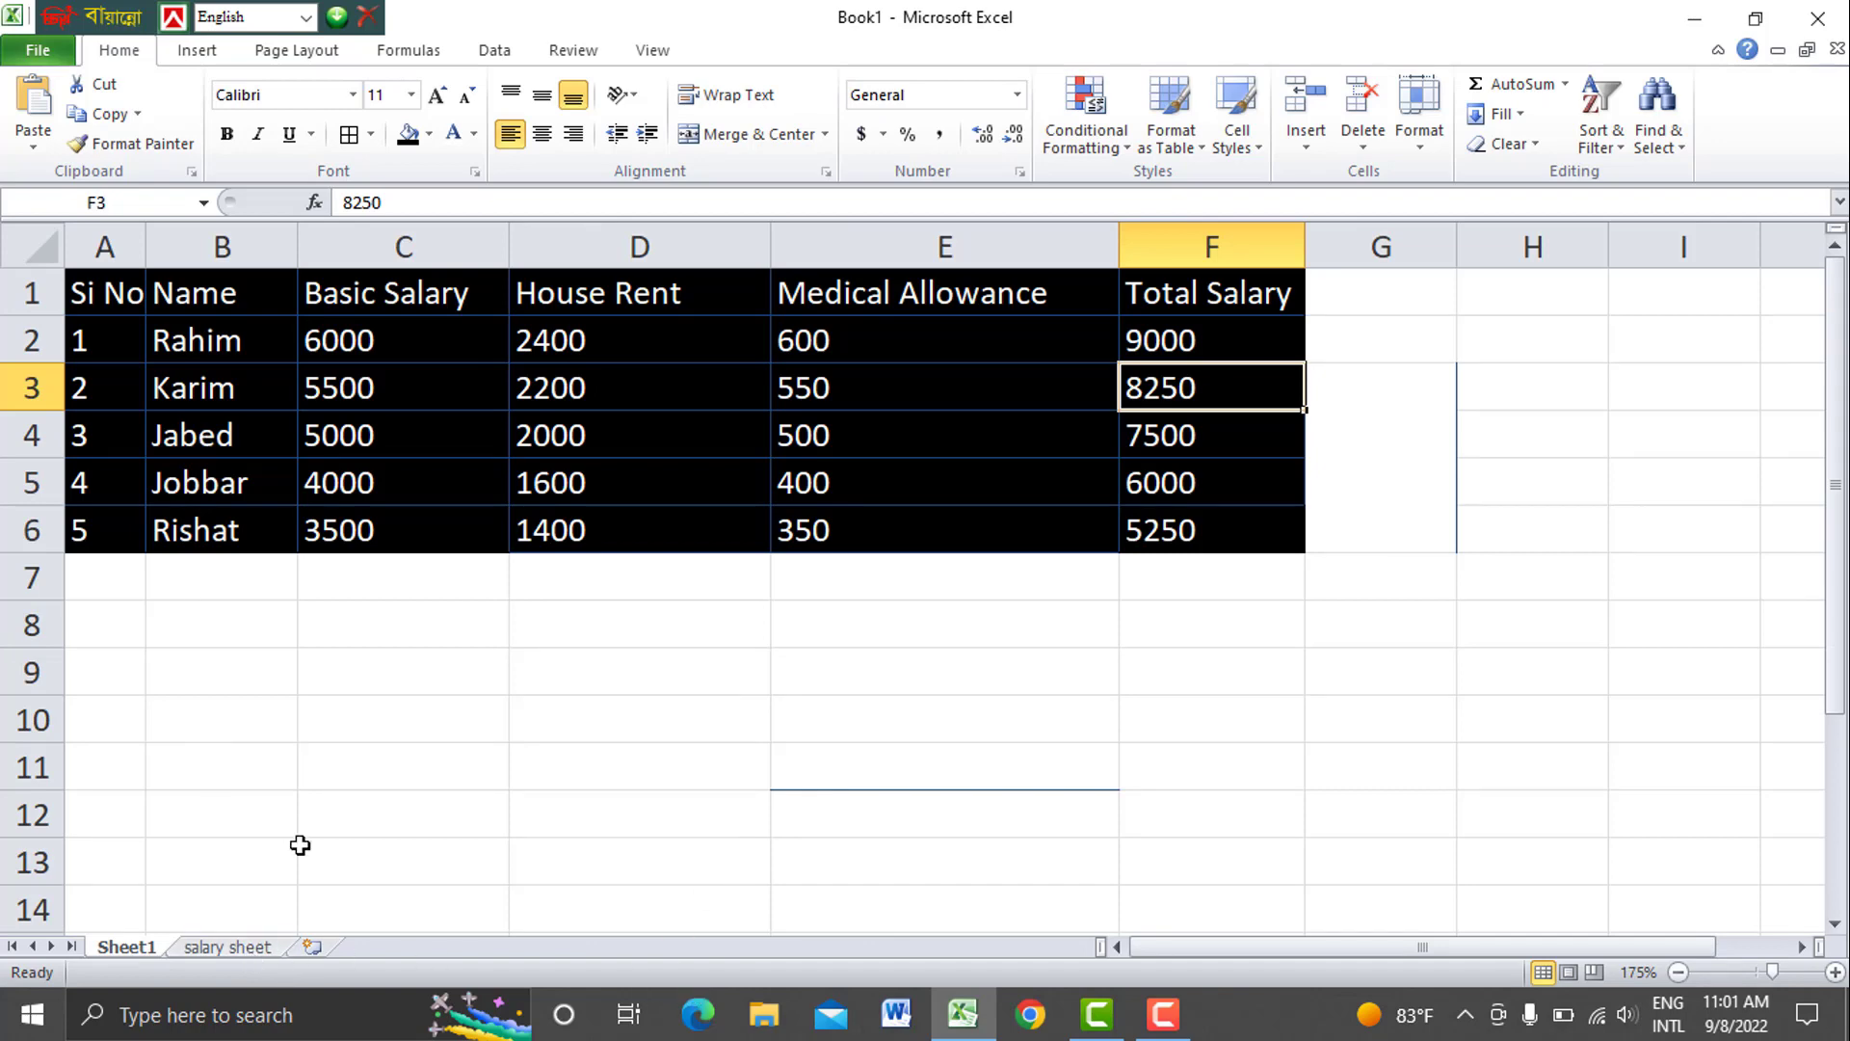
left_click(236, 950)
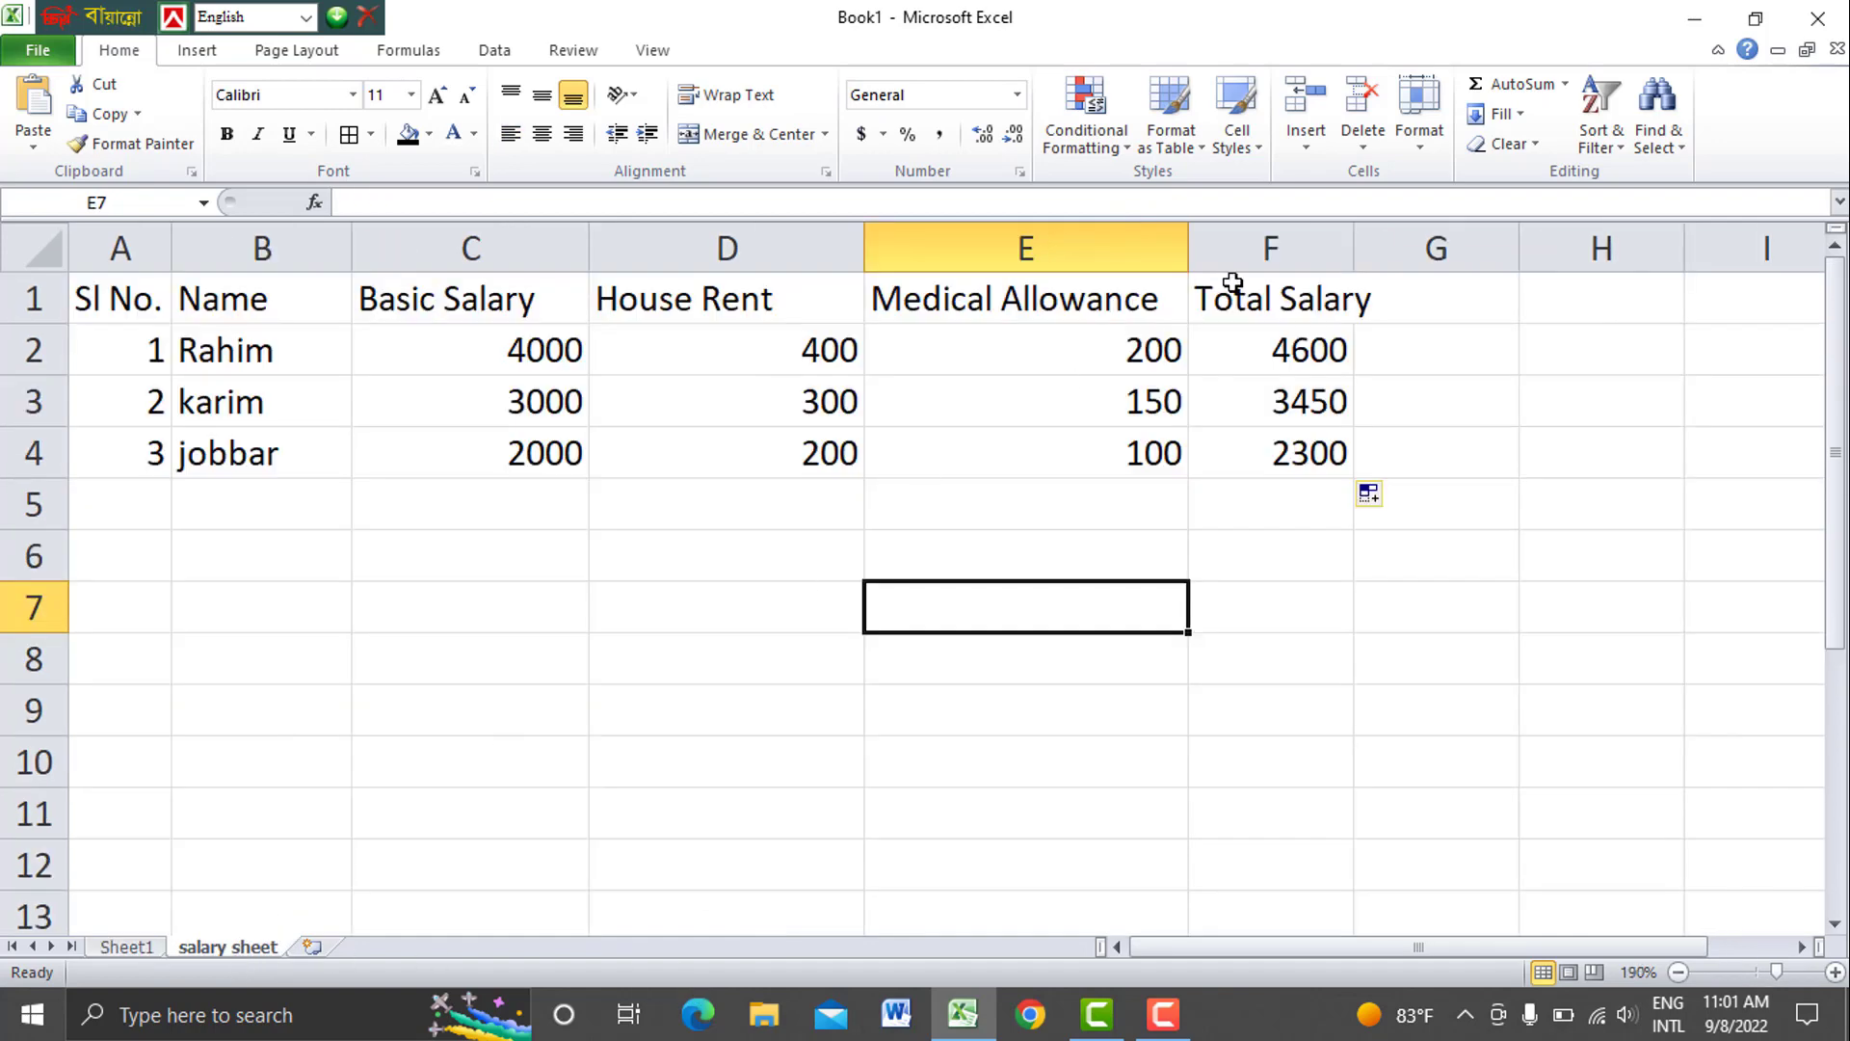
left_click(1289, 250)
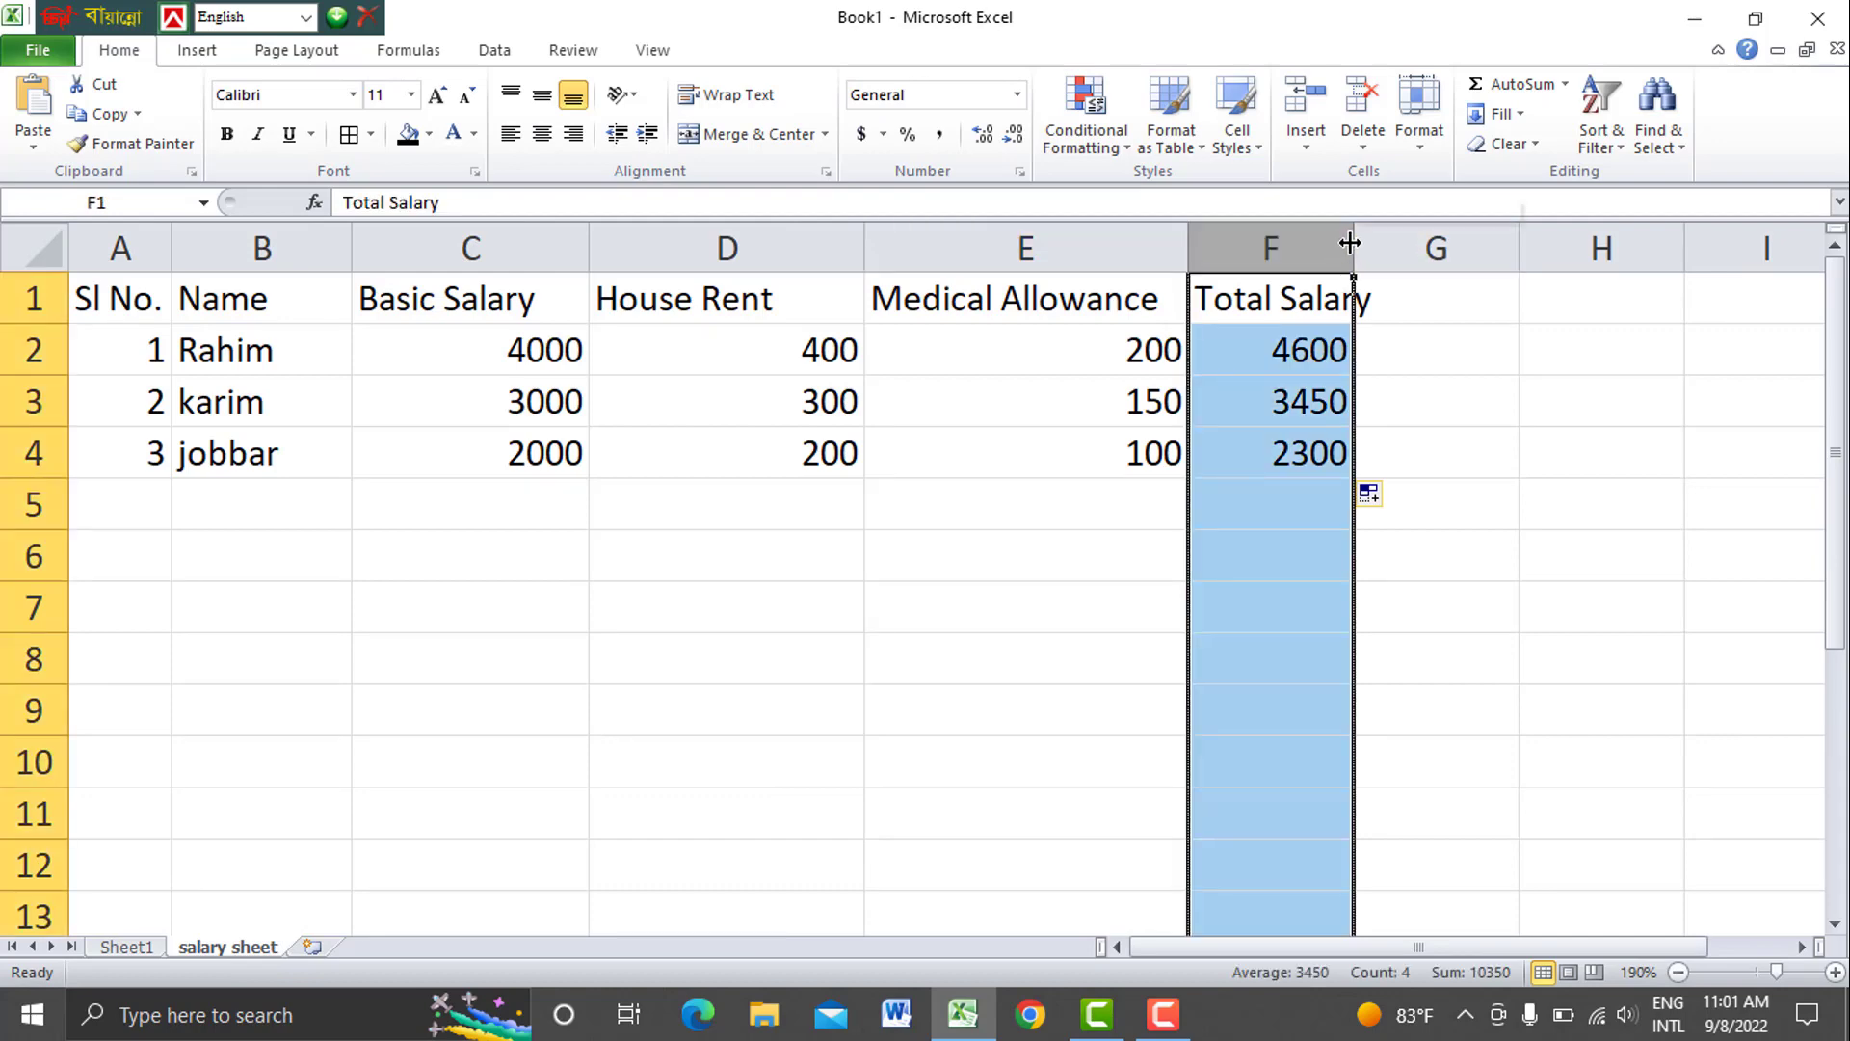
left_click_drag(1355, 248, 1374, 247)
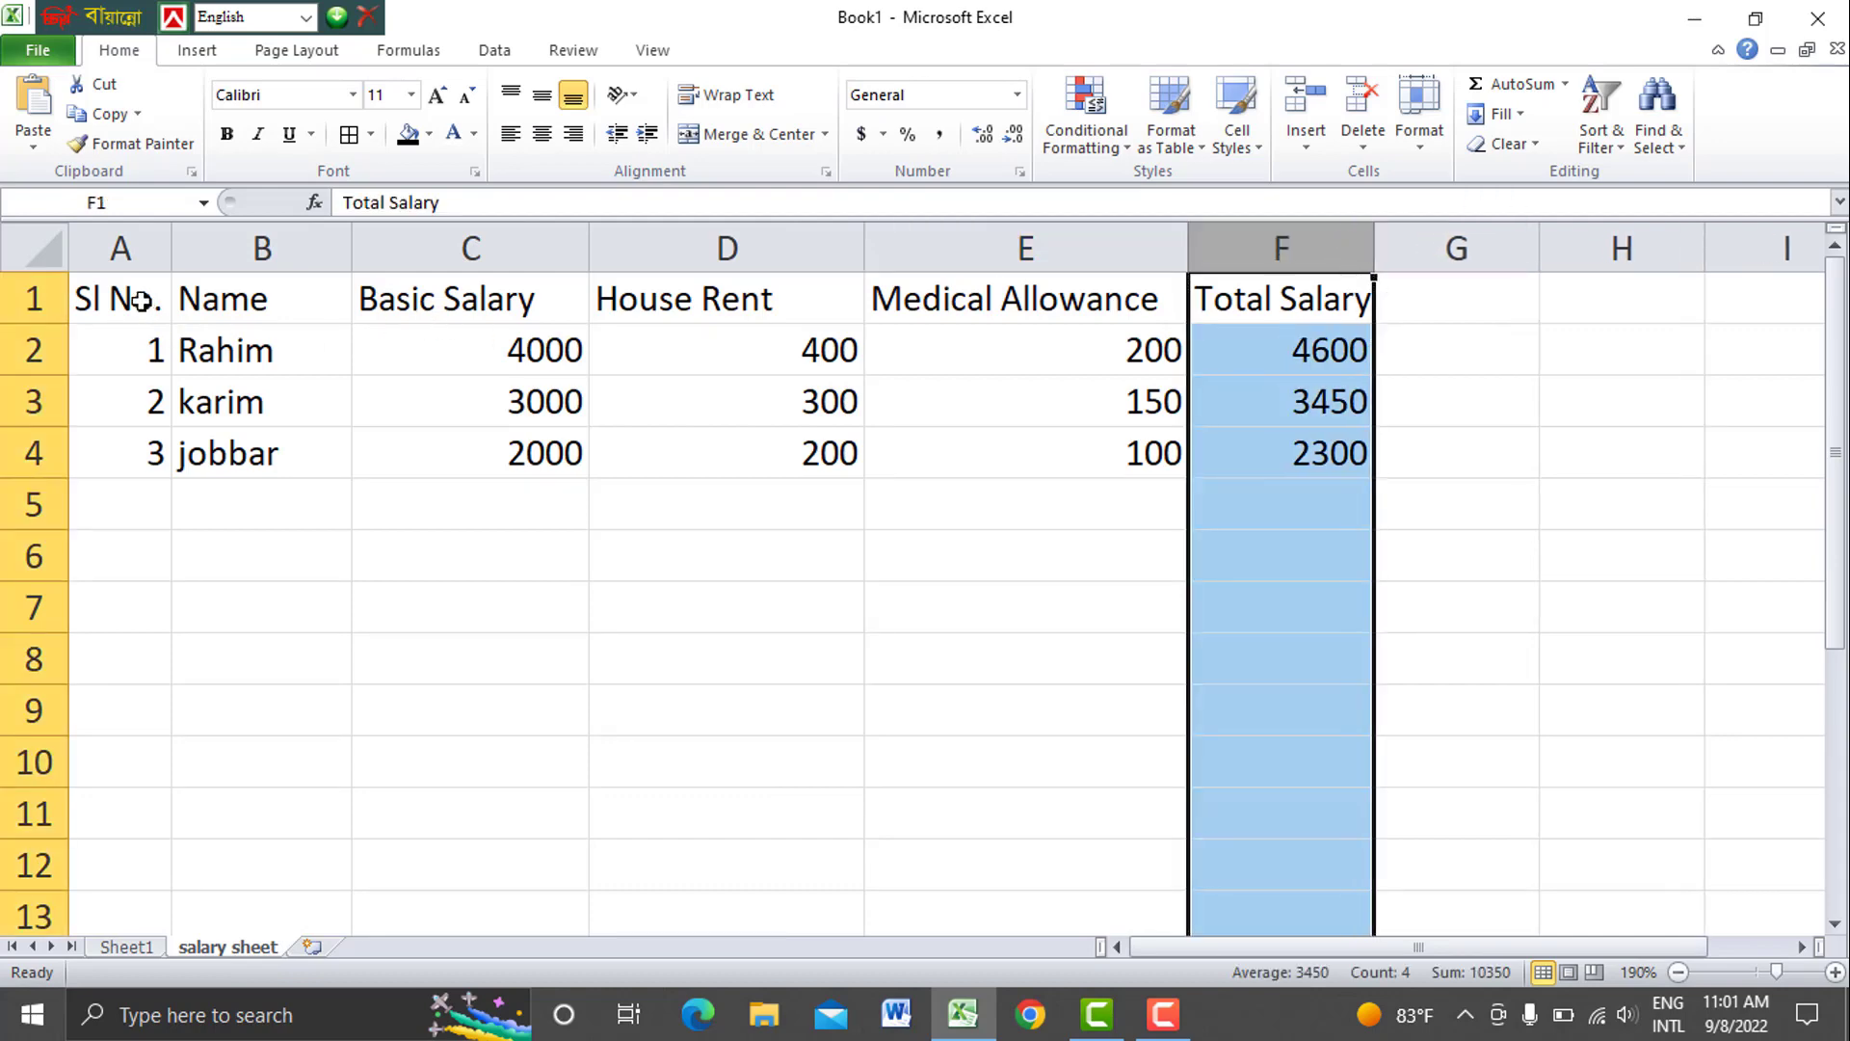
left_click_drag(143, 301, 1284, 450)
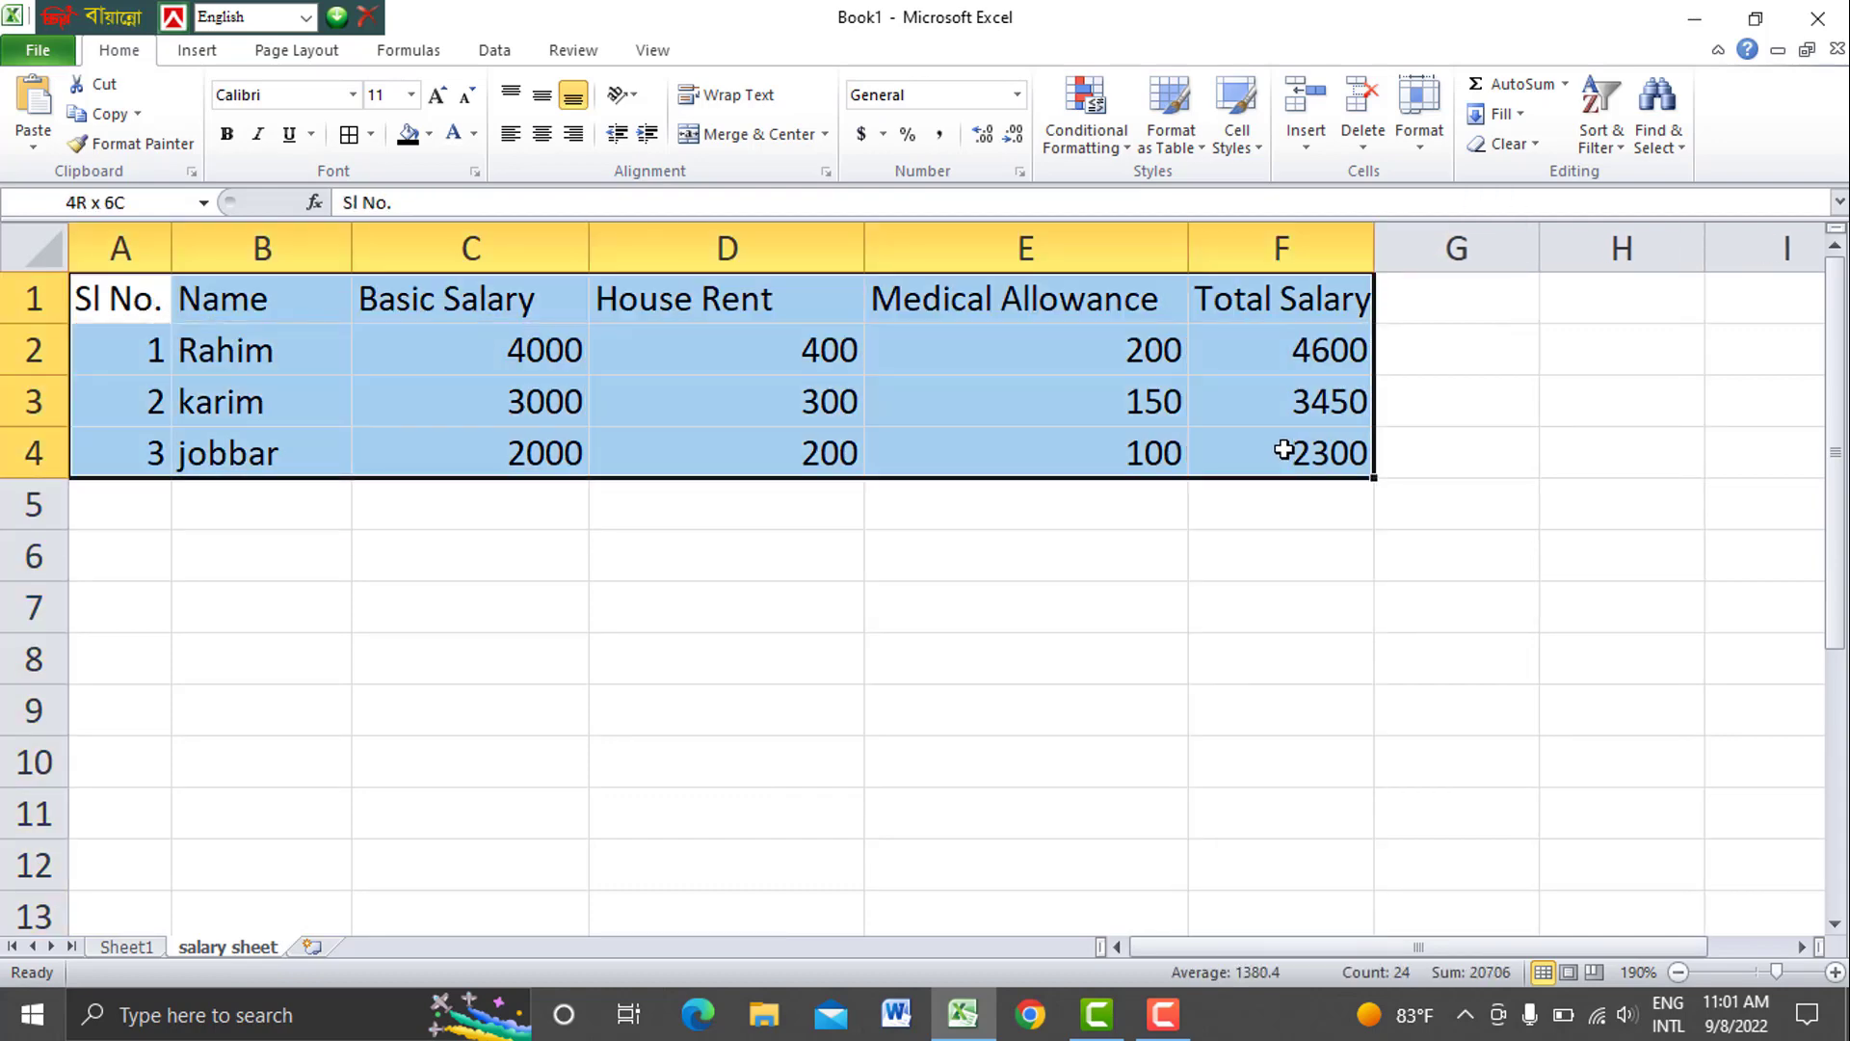
left_click(512, 134)
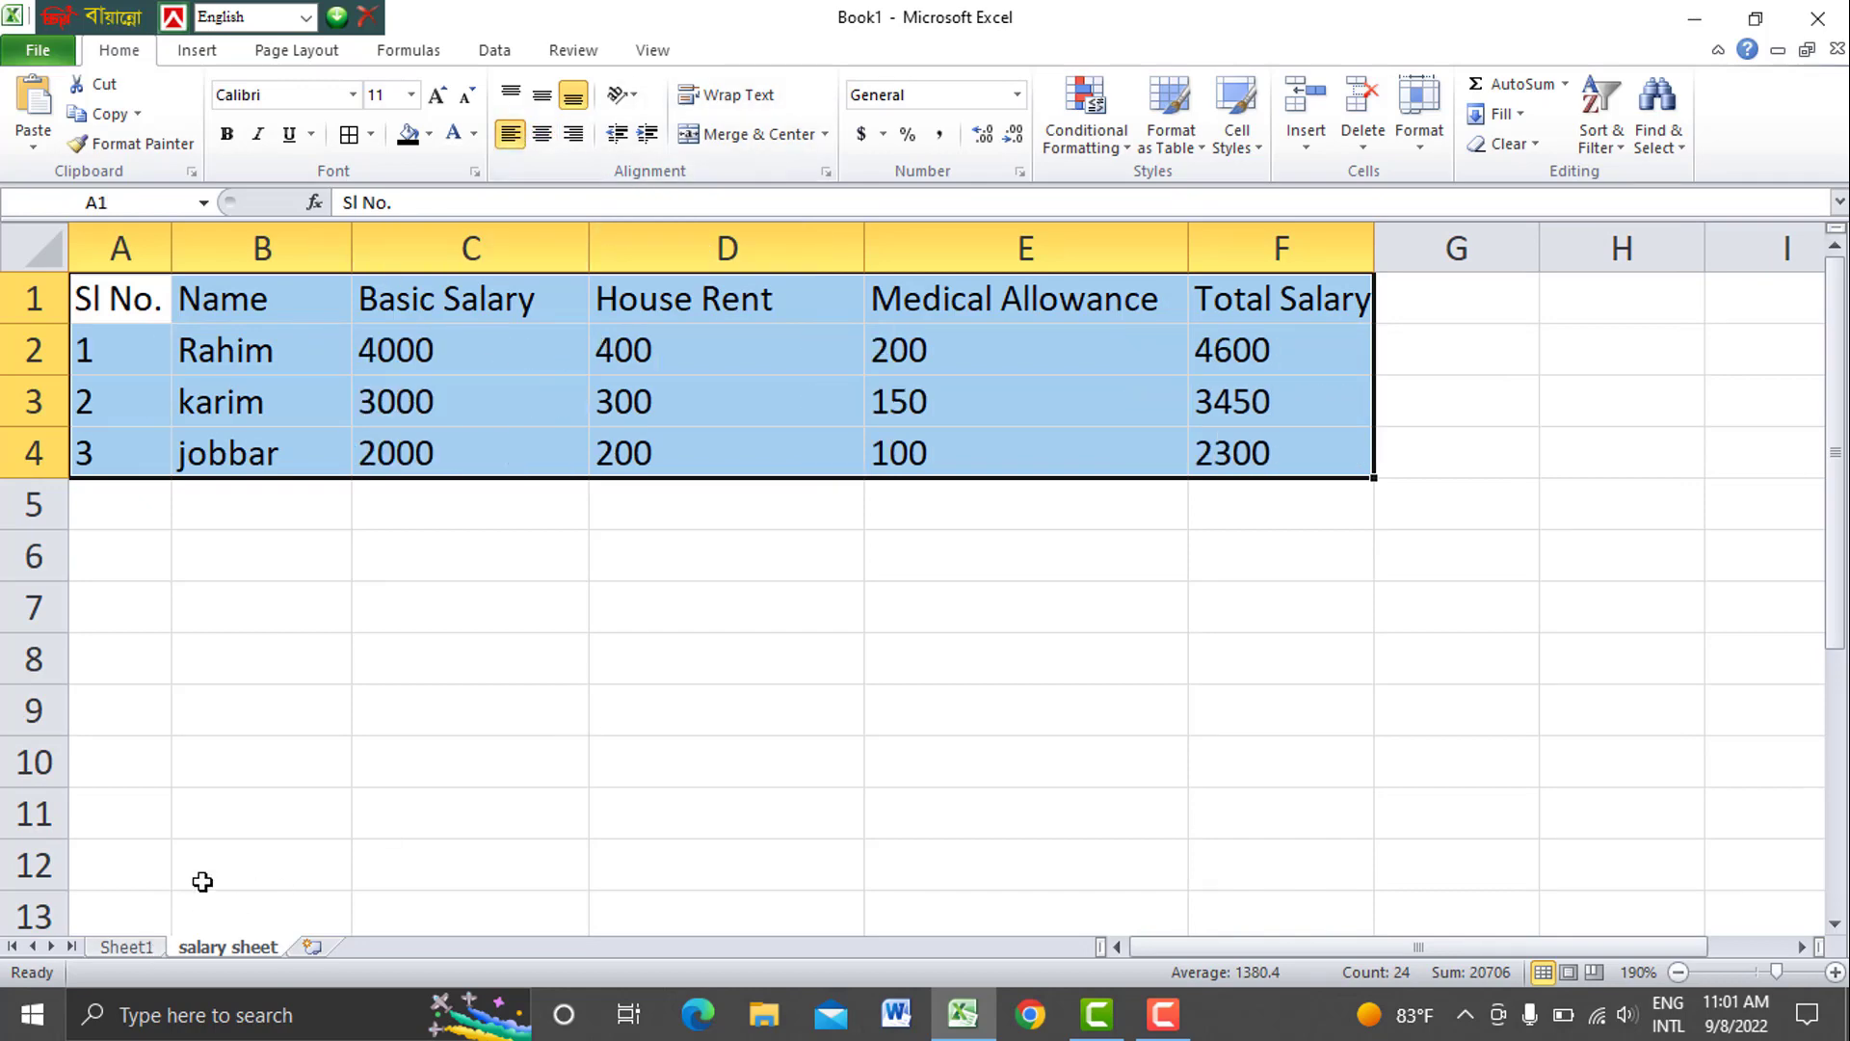
Give the salary table A1:F4 a black cell fill and a white font colour
left_click(436, 141)
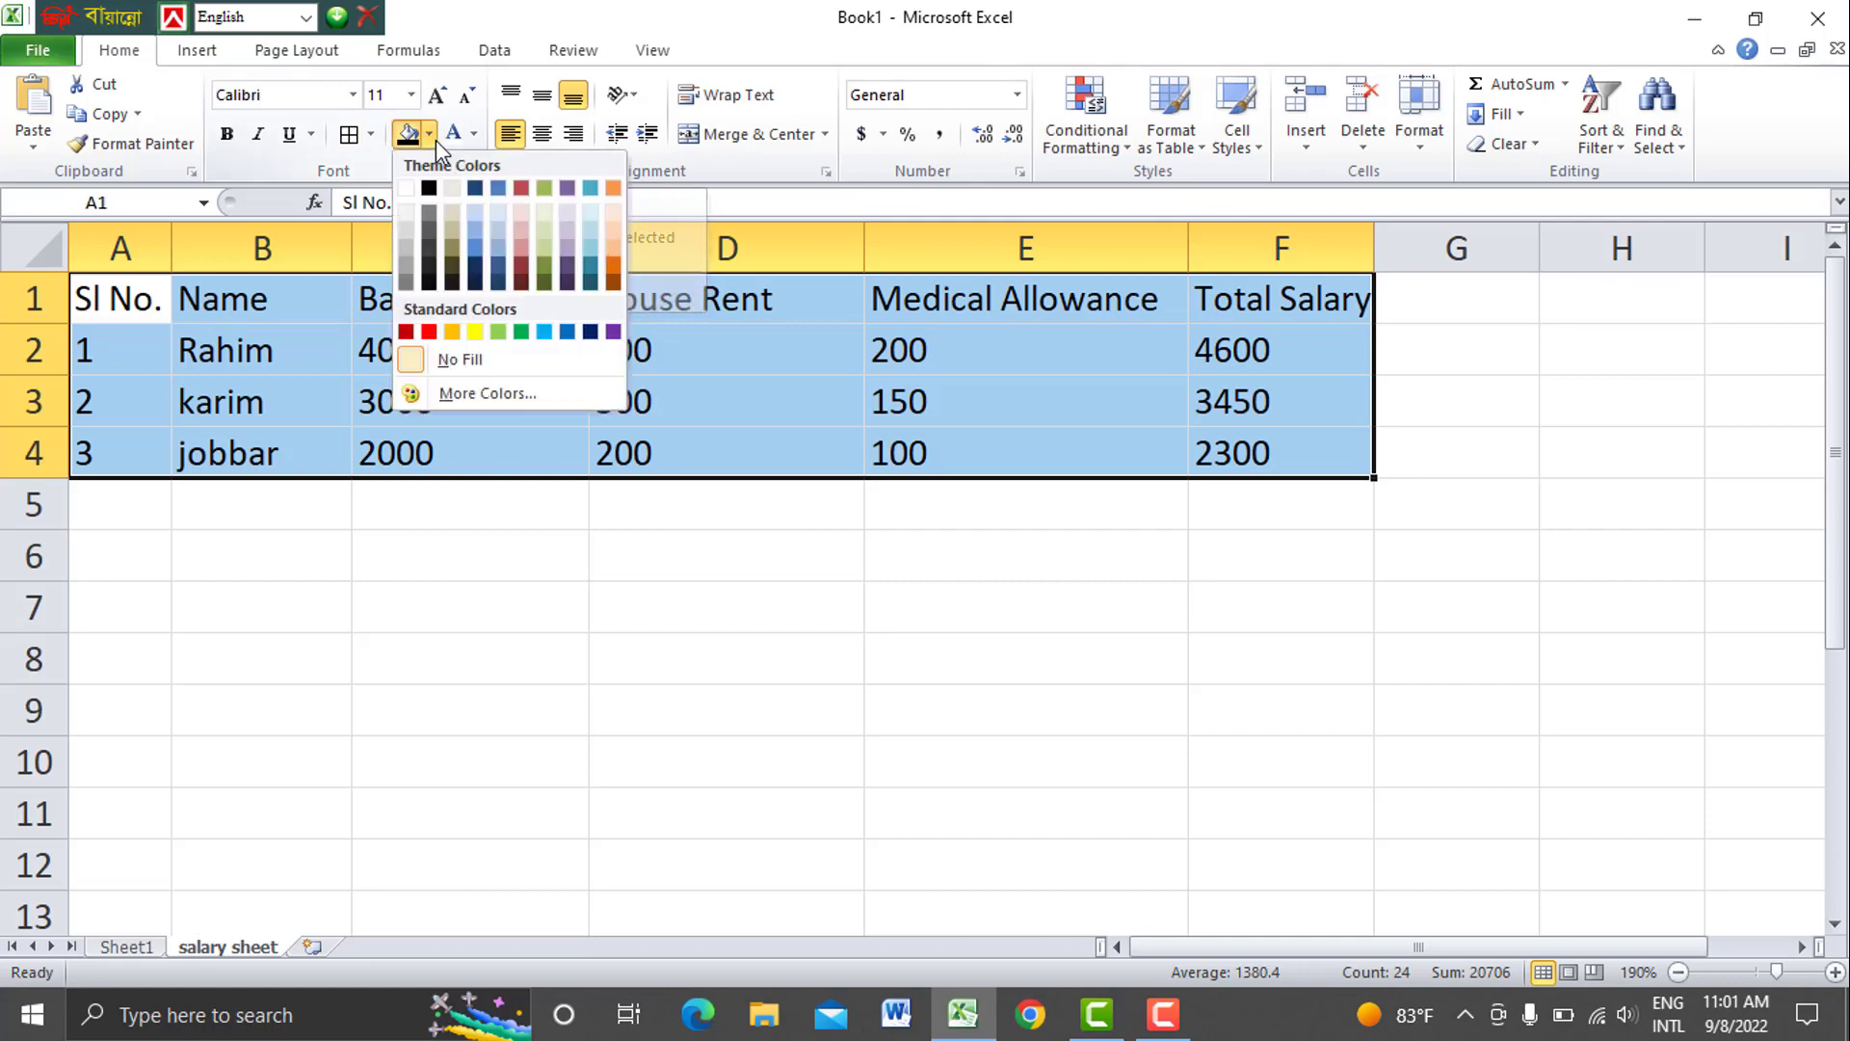
left_click(430, 191)
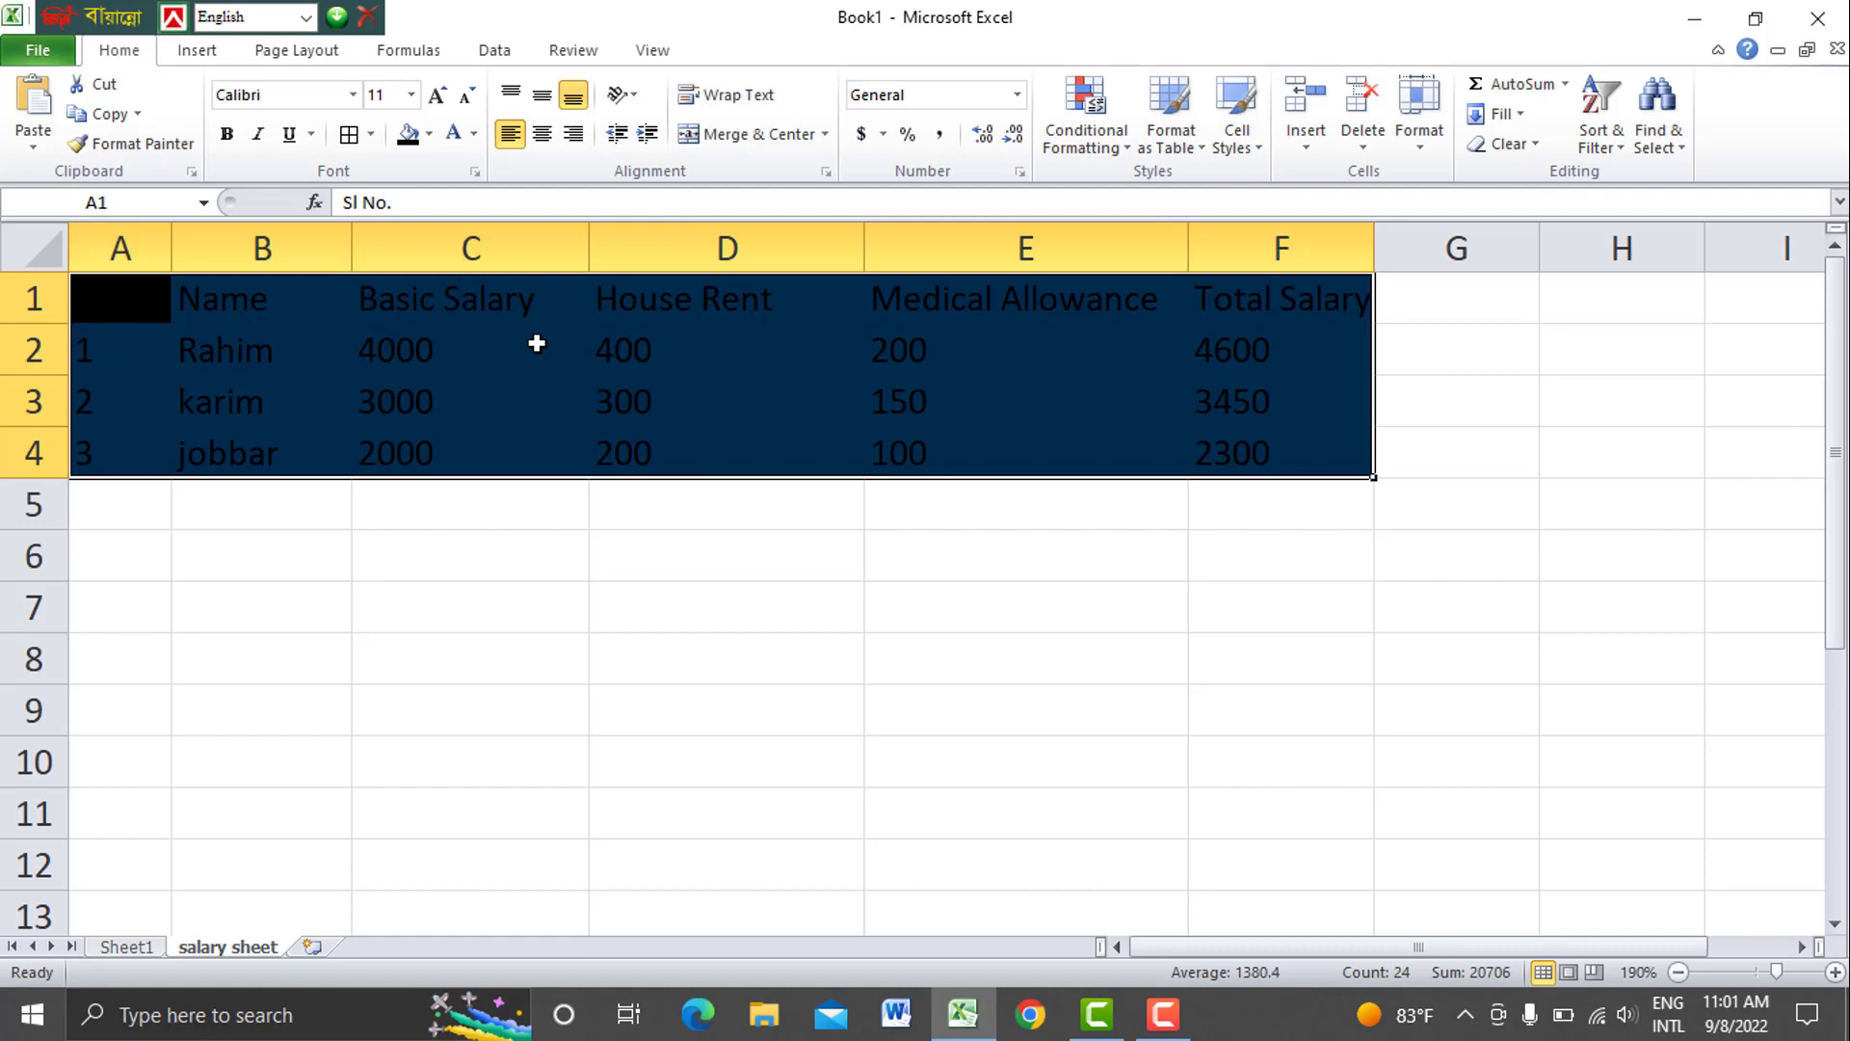
left_click(472, 135)
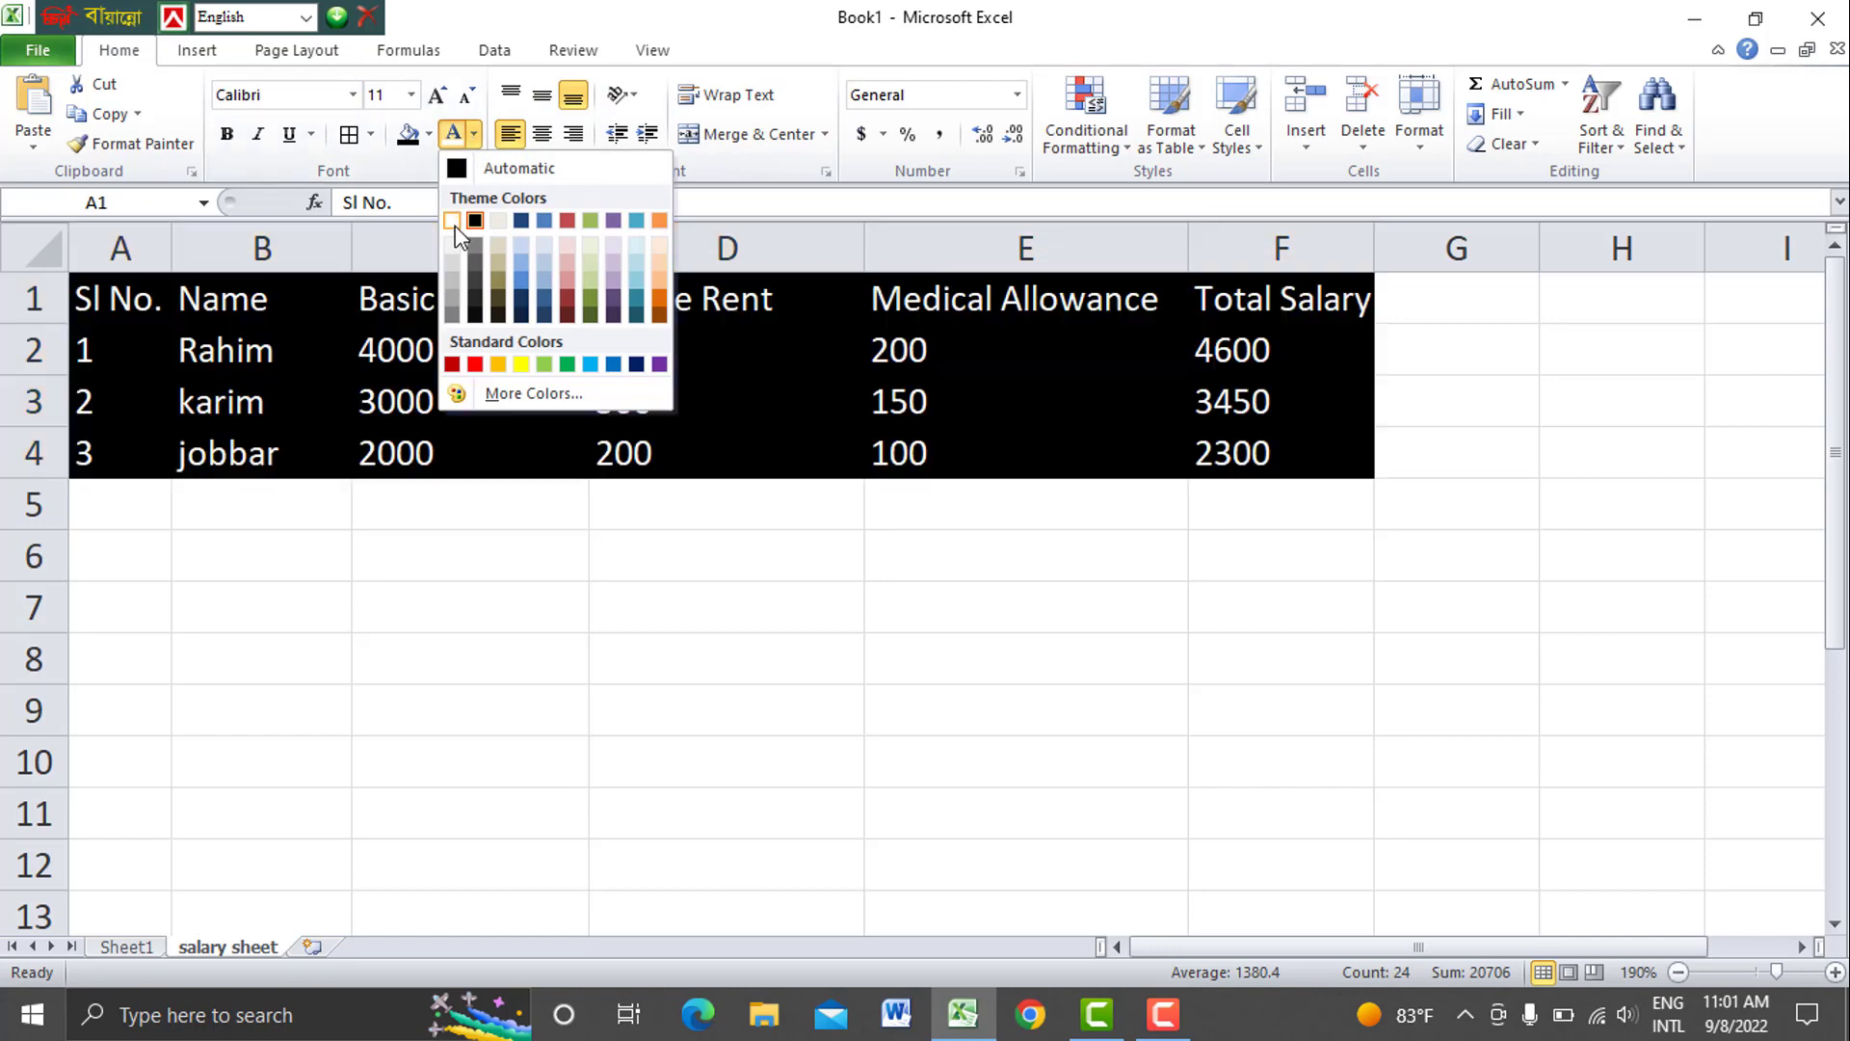
left_click(453, 223)
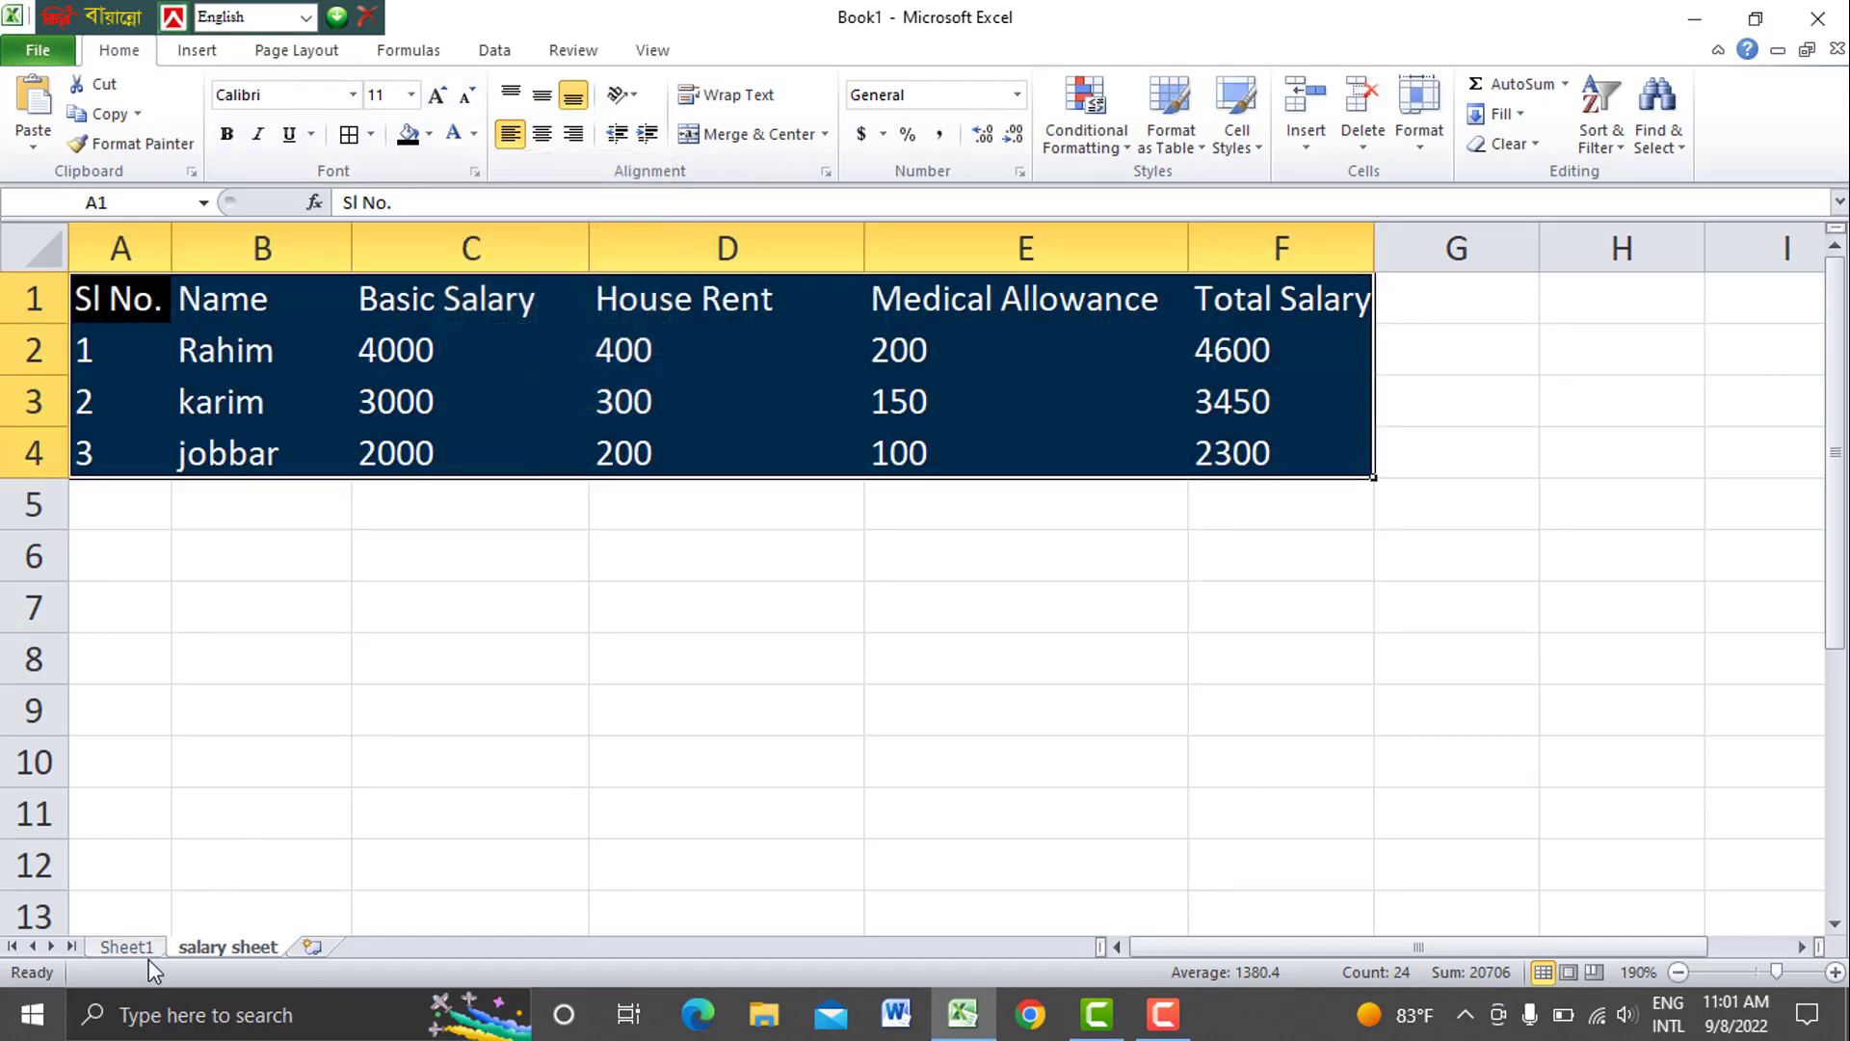
Check the table formatting on Sheet1 and apply All Borders to the salary table A1:F4 on the salary sheet
left_click(126, 947)
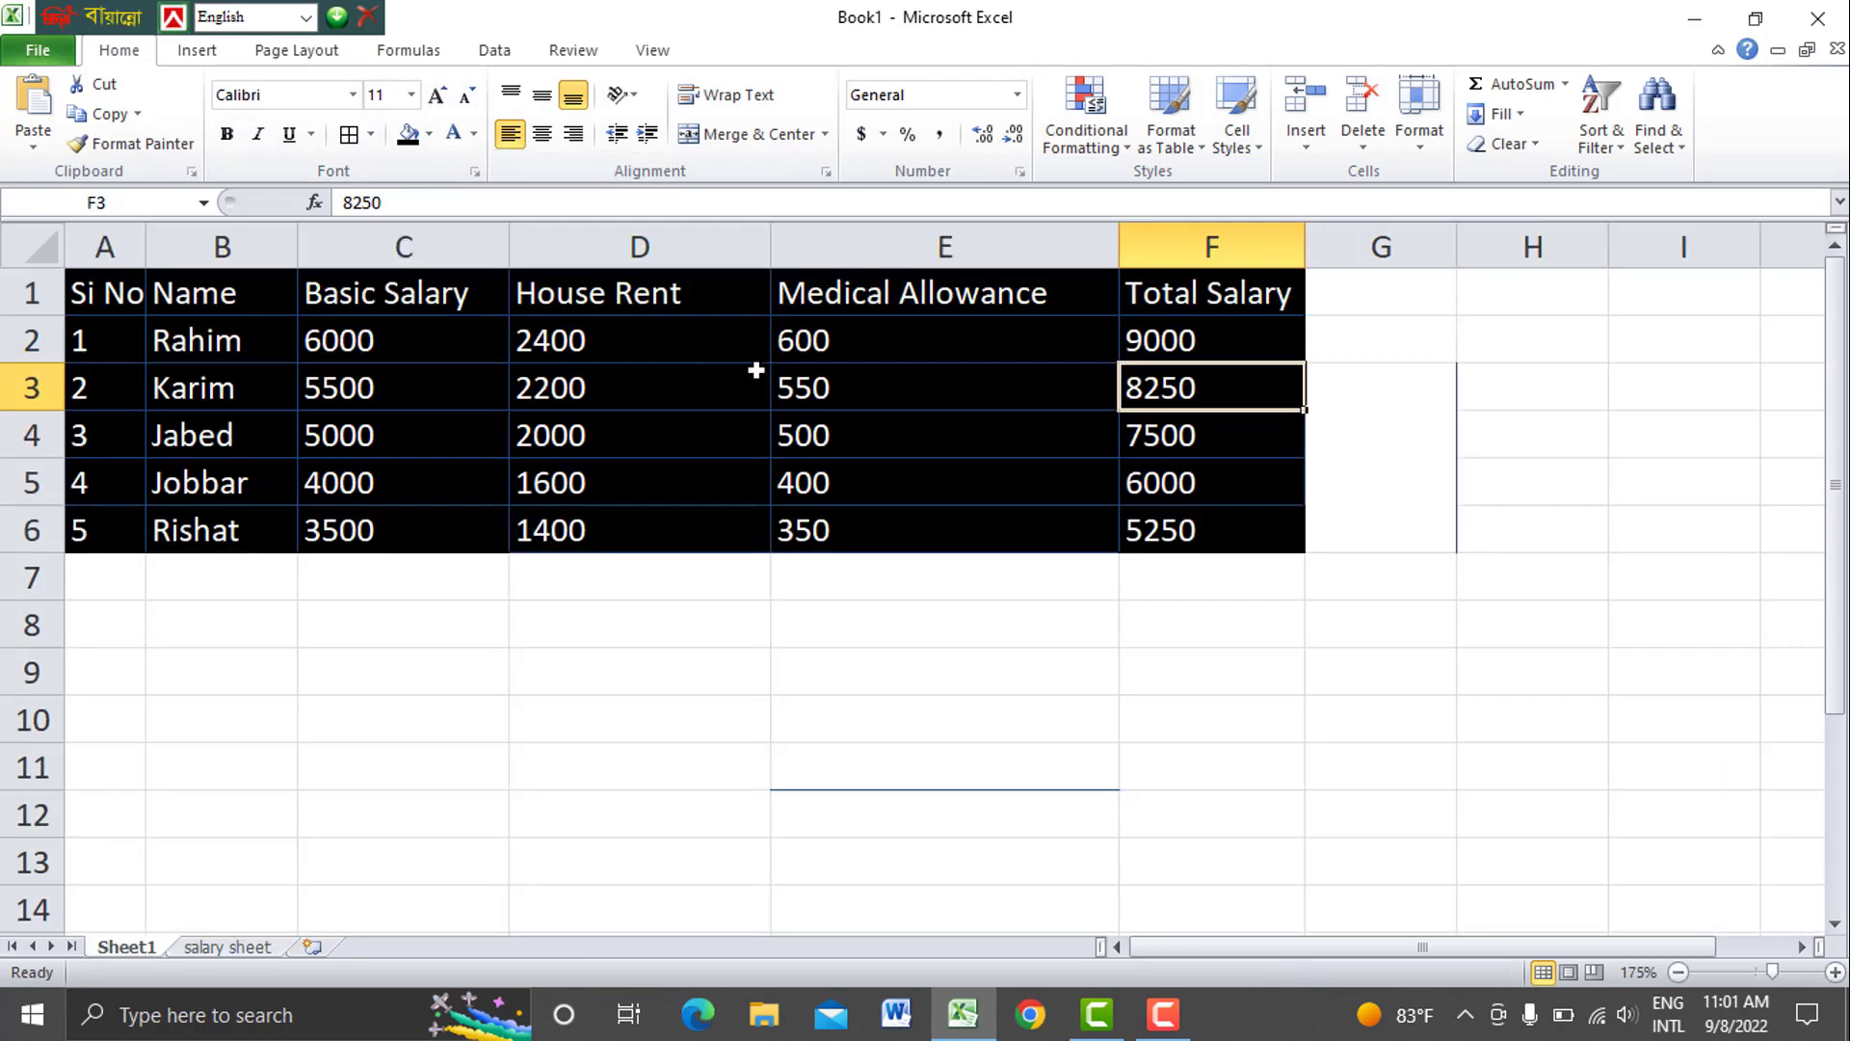
left_click(259, 945)
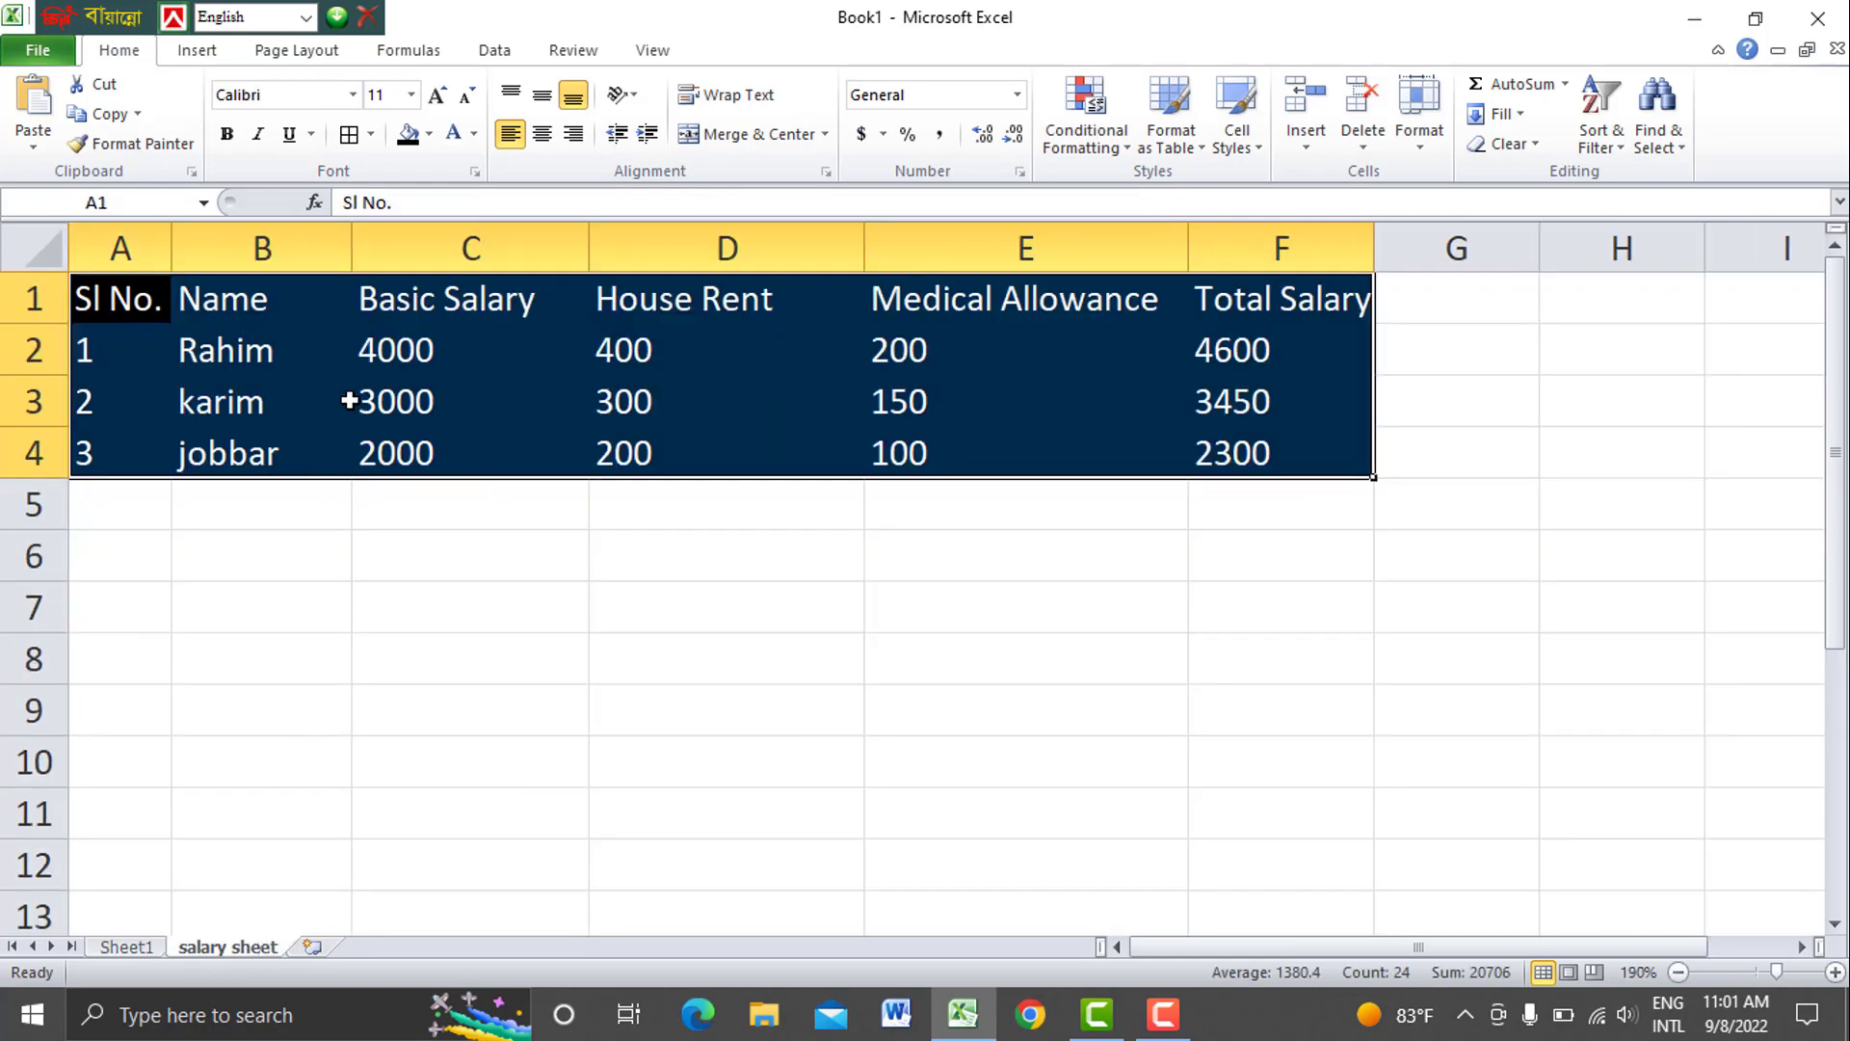
left_click(370, 135)
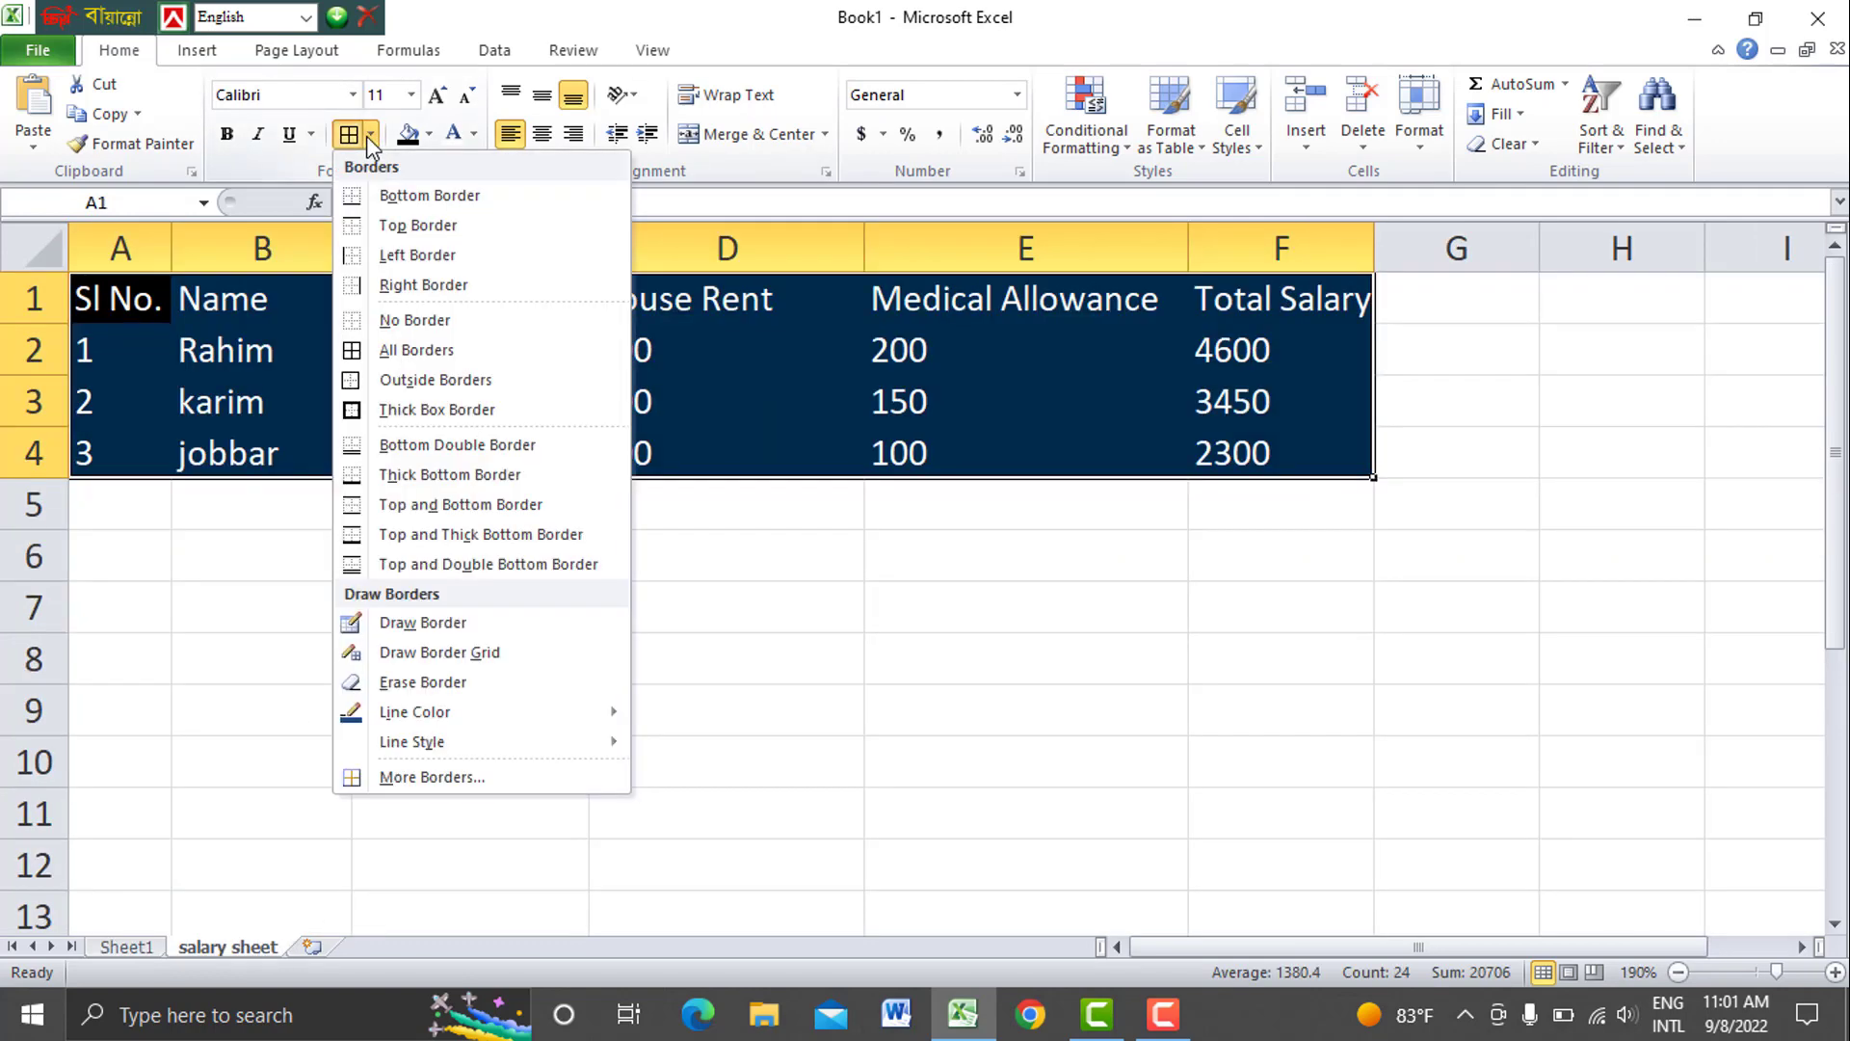
left_click(403, 349)
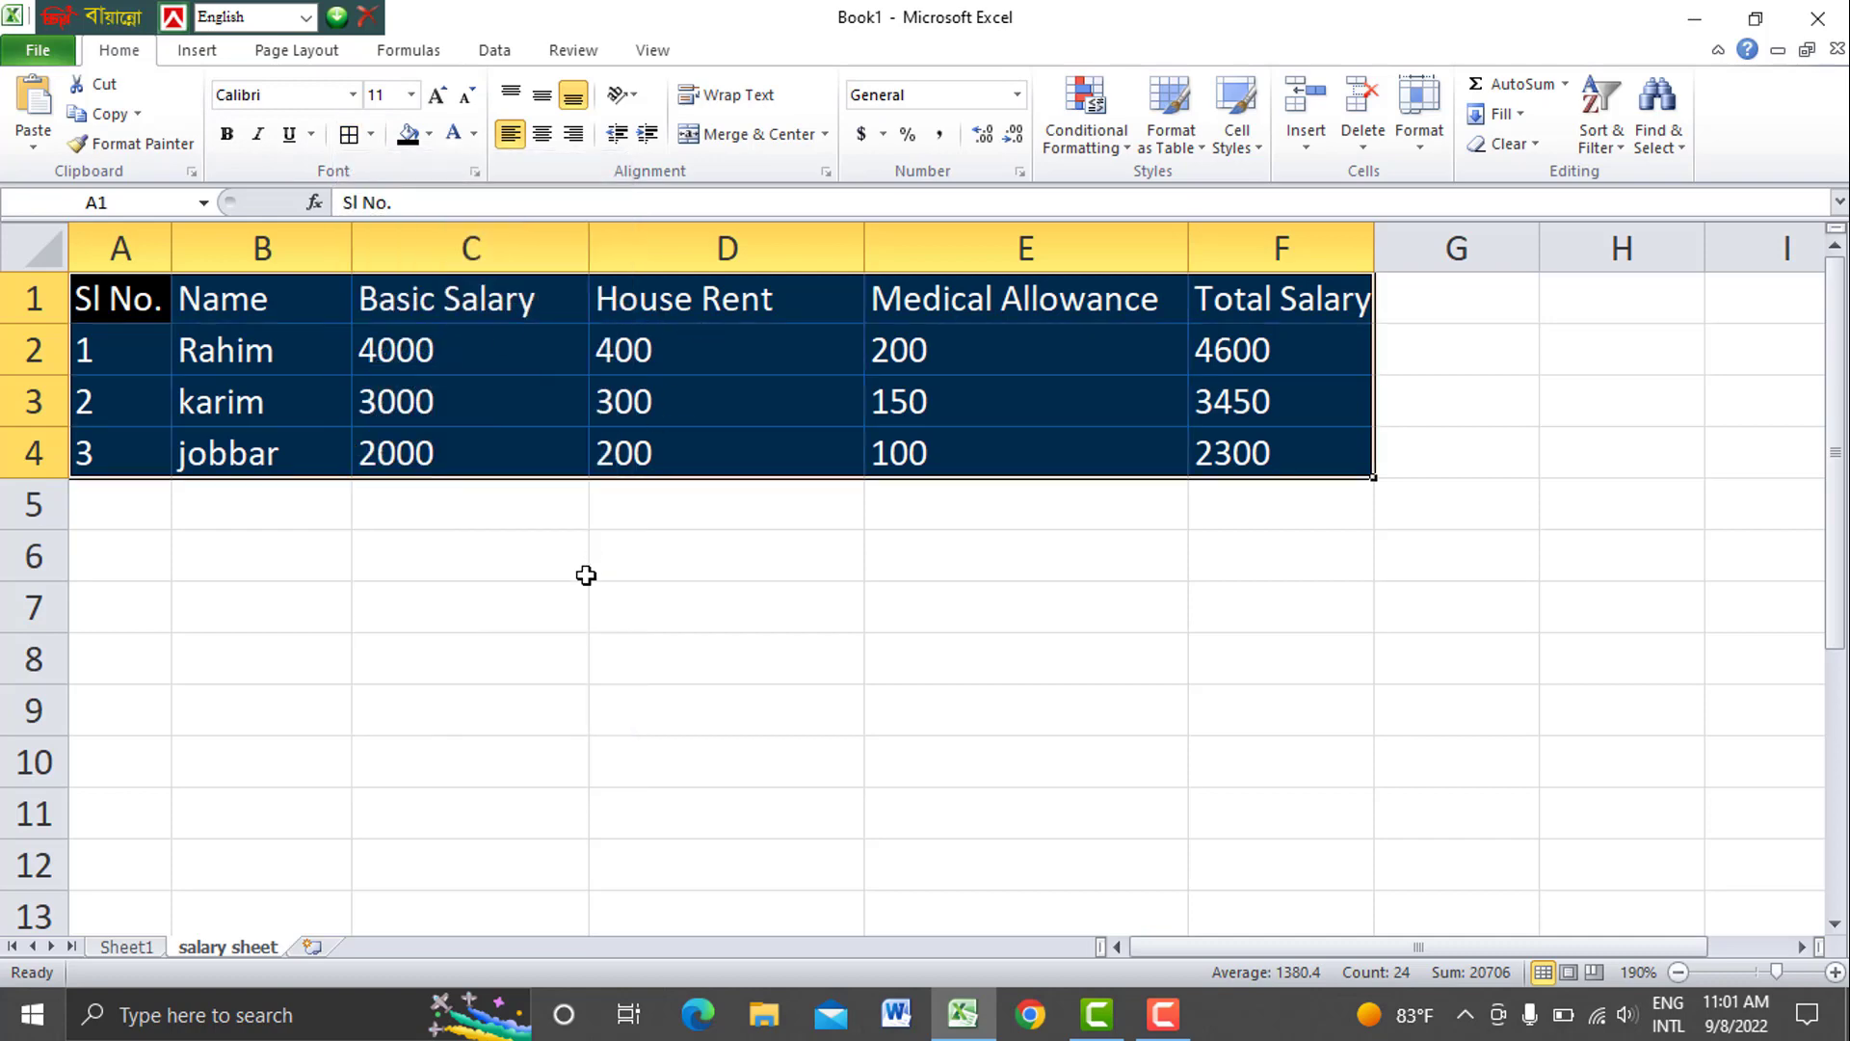
left_click(583, 571)
left_click(1442, 288)
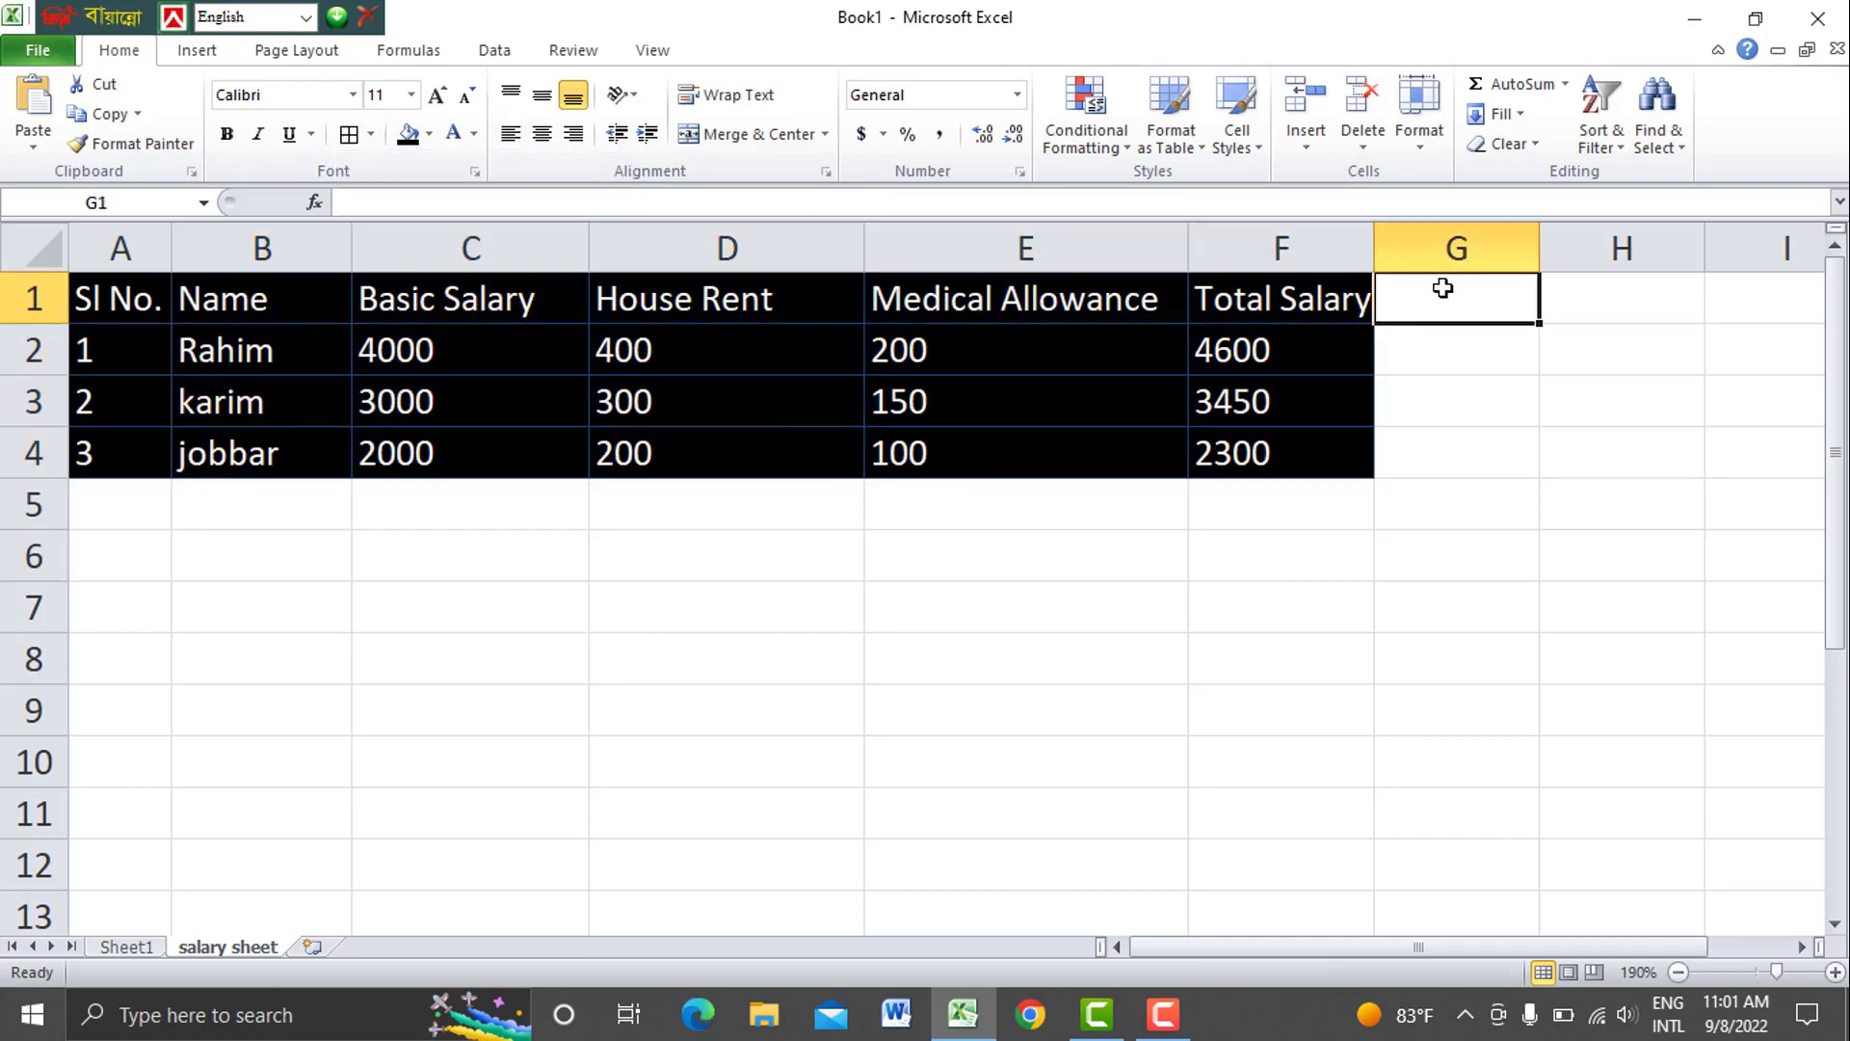
Redraw the salary table's border lines in a lighter blue line colour and compare the table with the one on Sheet1
left_click_drag(130, 302, 1241, 442)
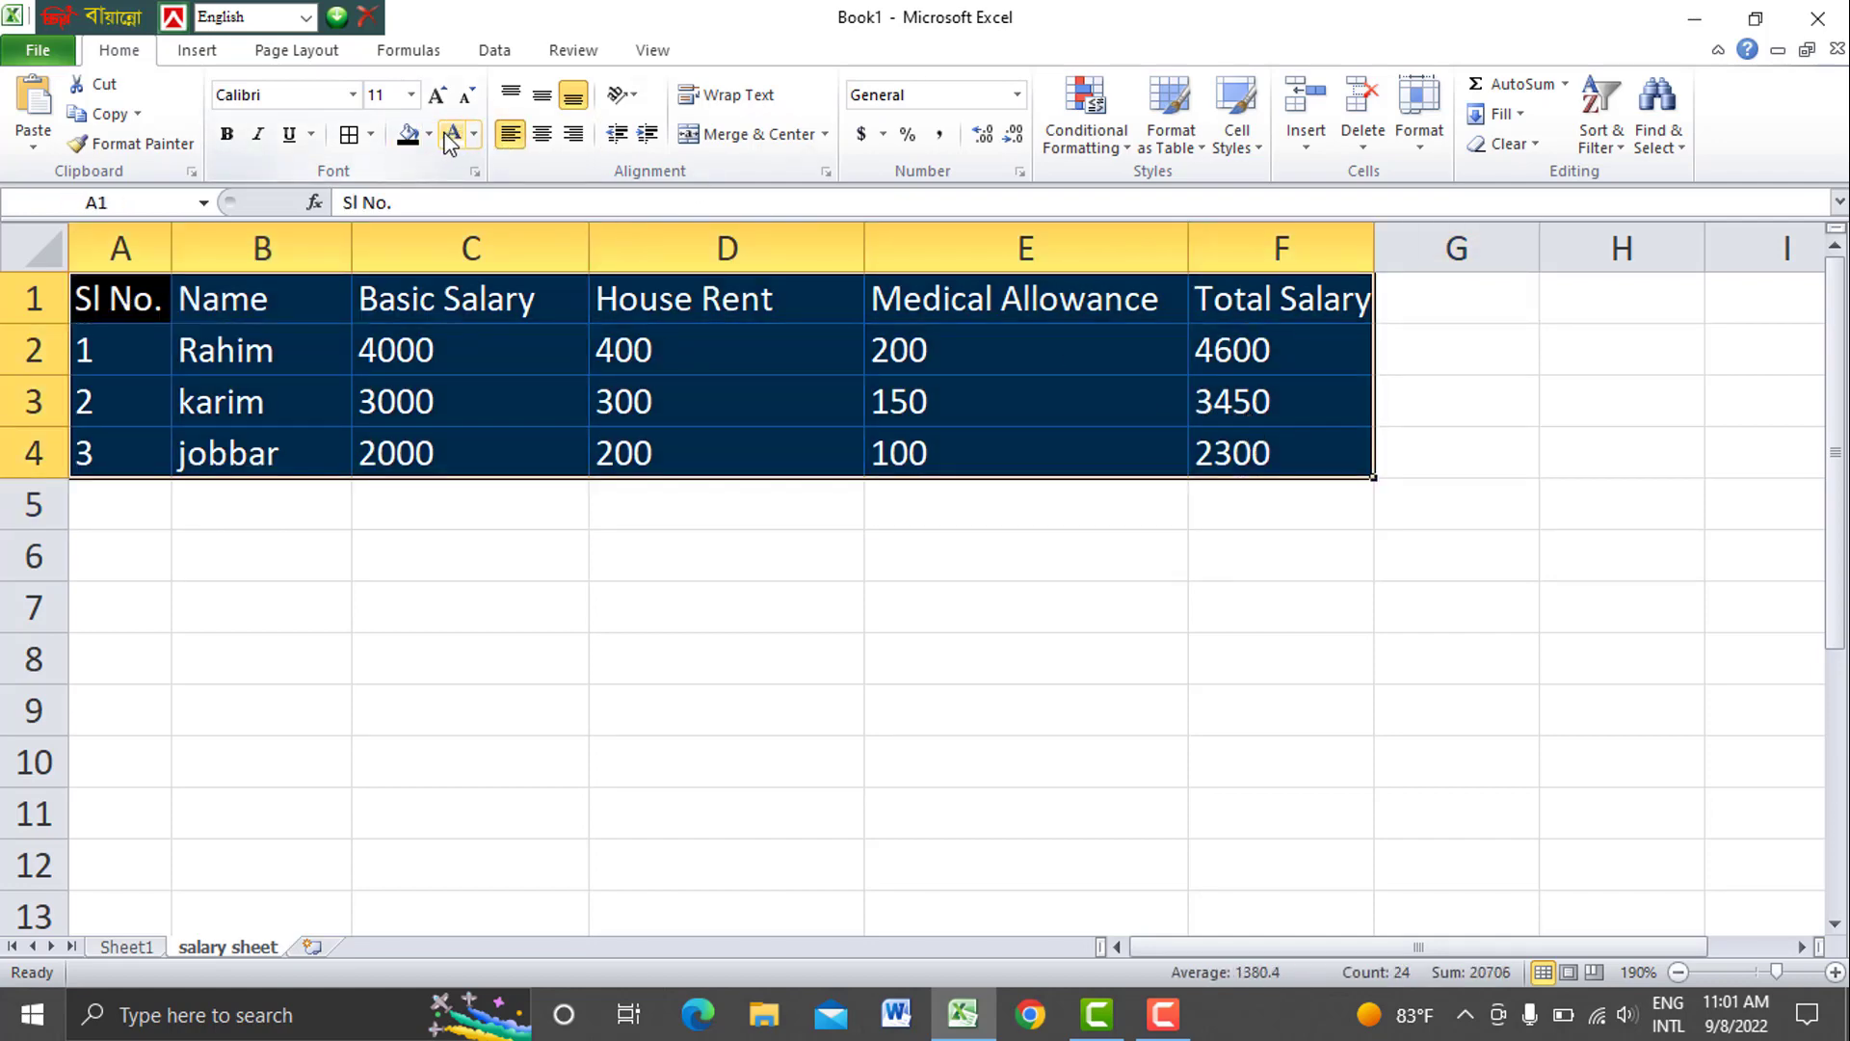
left_click(373, 141)
mouse_move(430, 711)
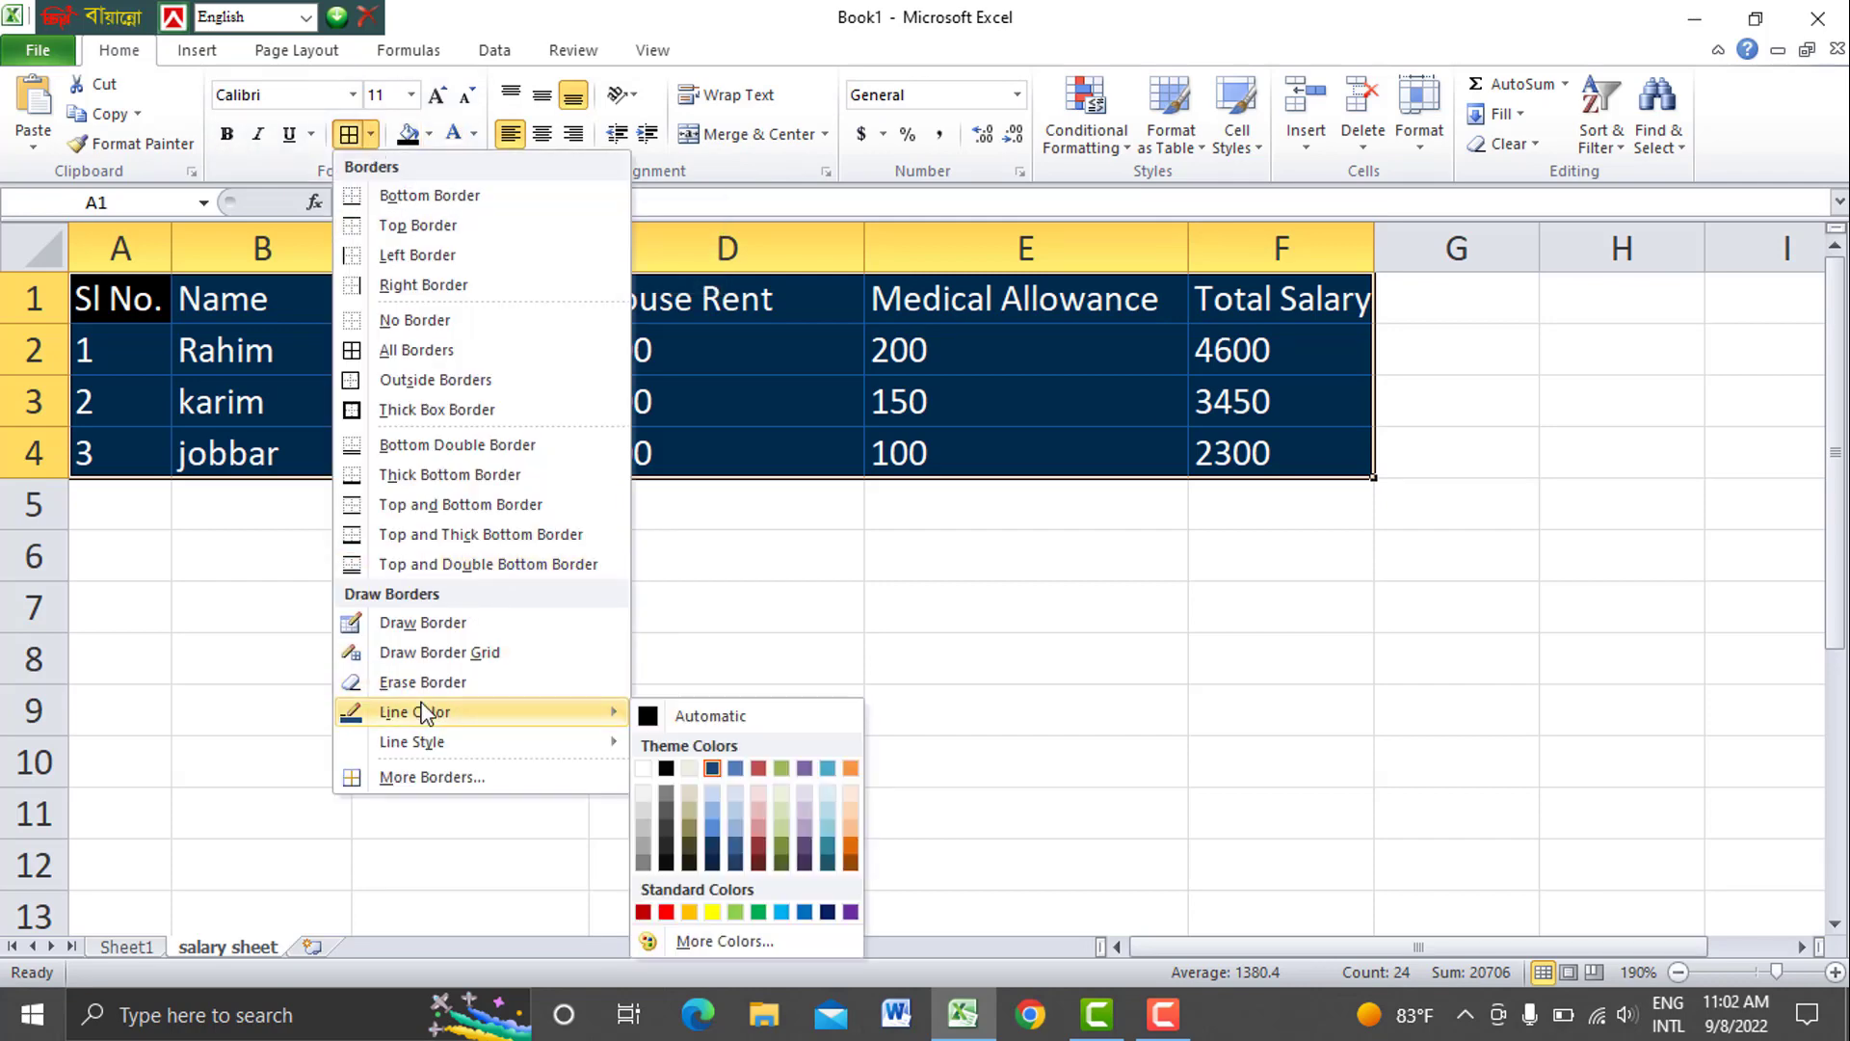
left_click(715, 819)
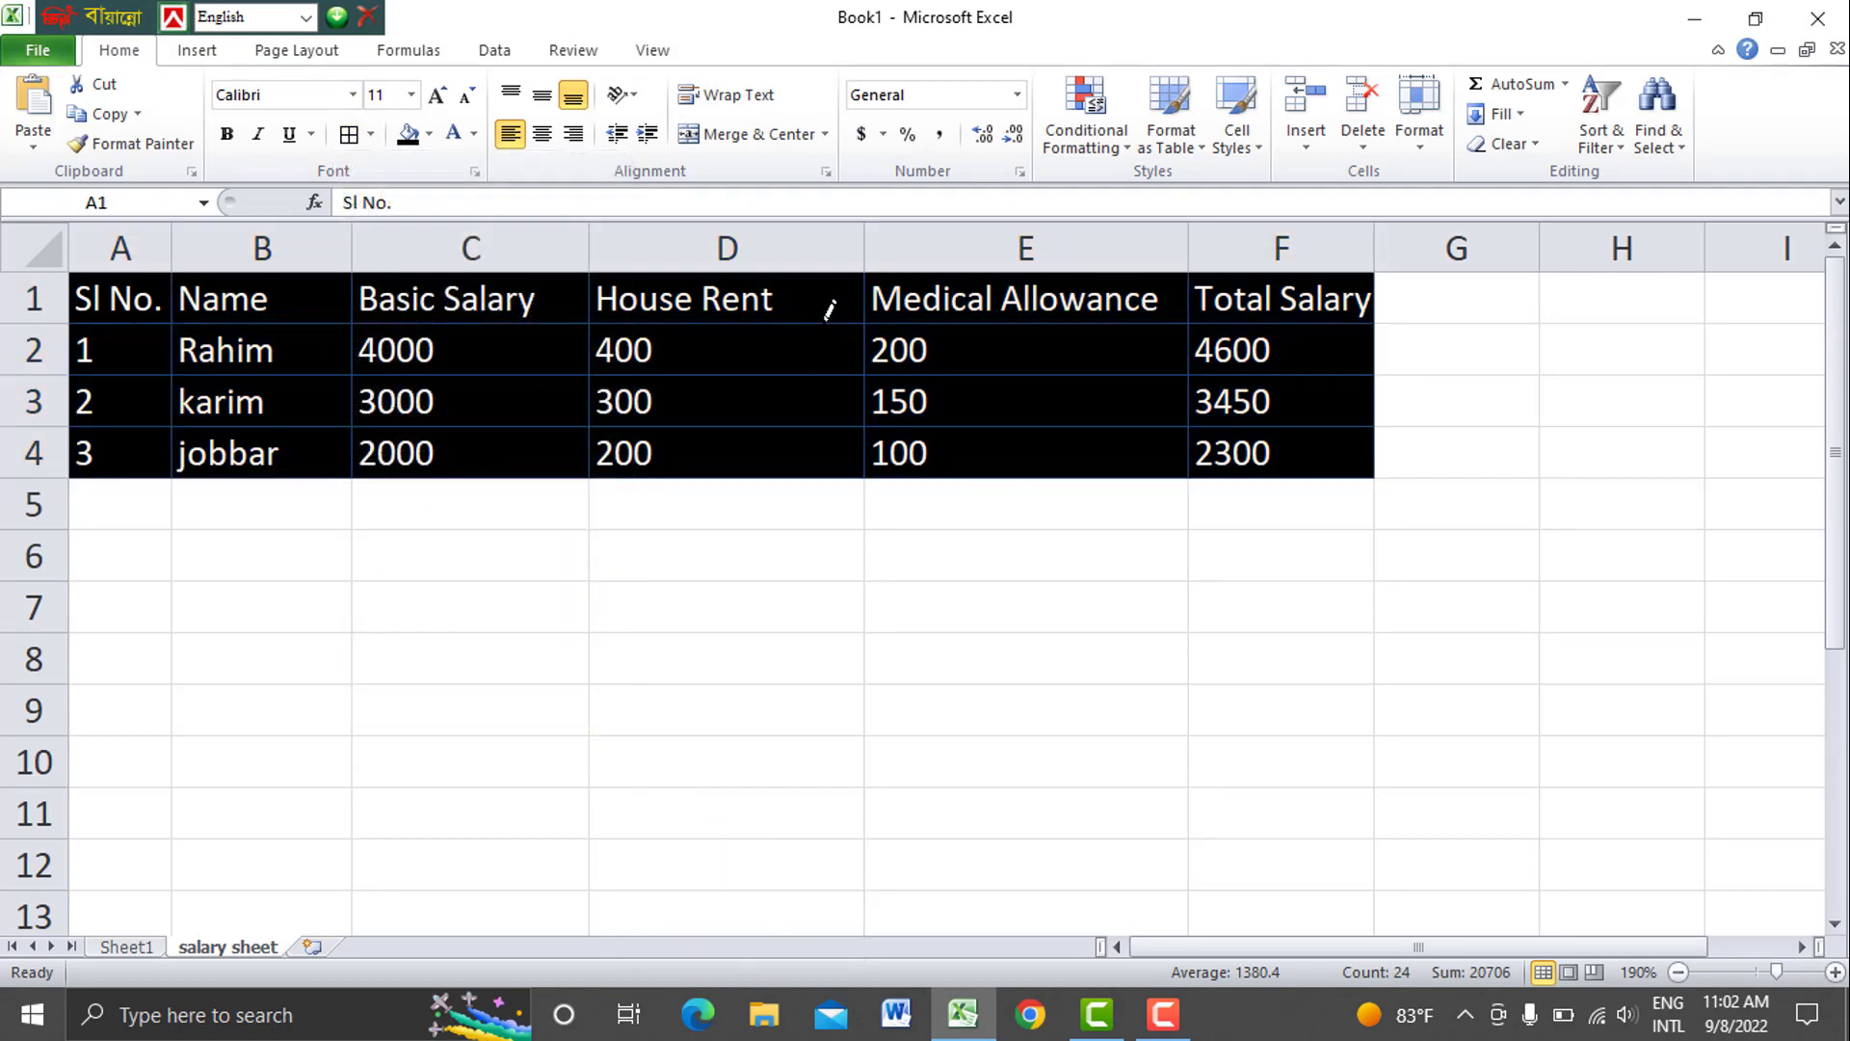
mouse_move(826, 319)
left_mouse_down()
mouse_move(1326, 332)
mouse_move(757, 401)
mouse_move(70, 413)
left_mouse_up()
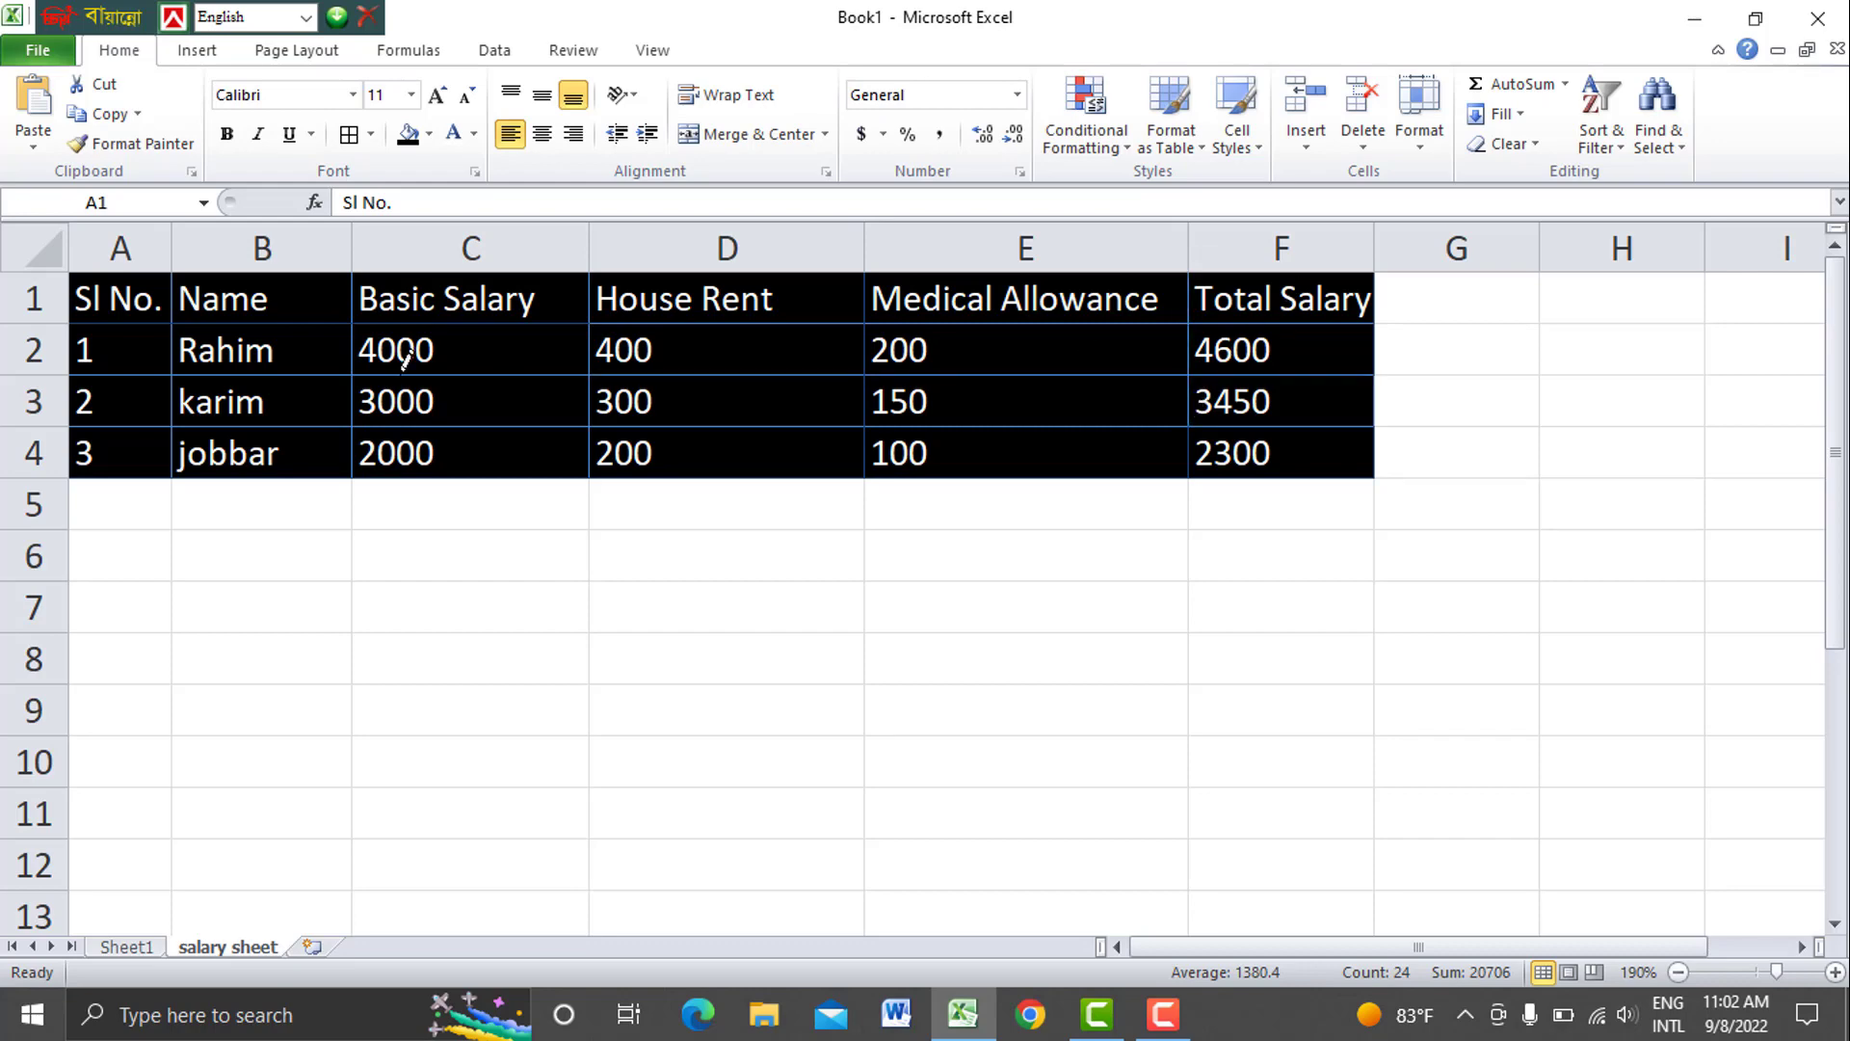
left_click(136, 946)
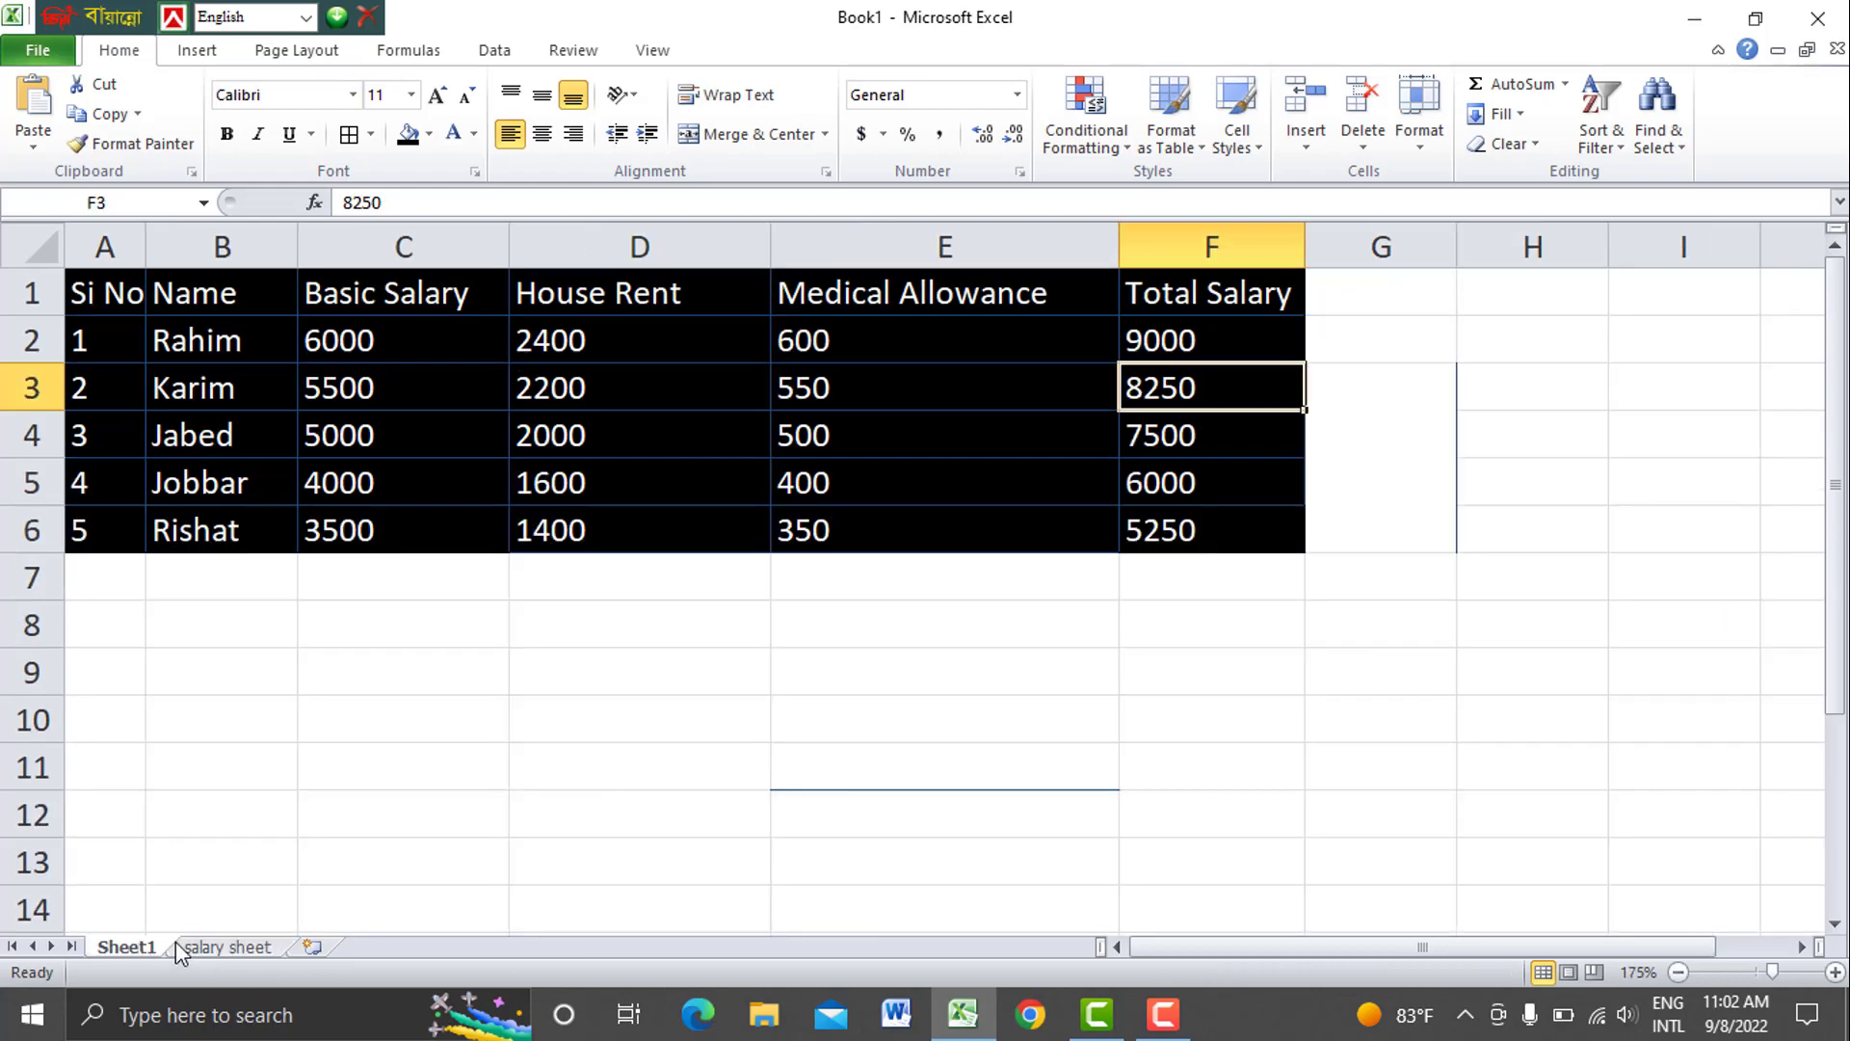
left_click(210, 948)
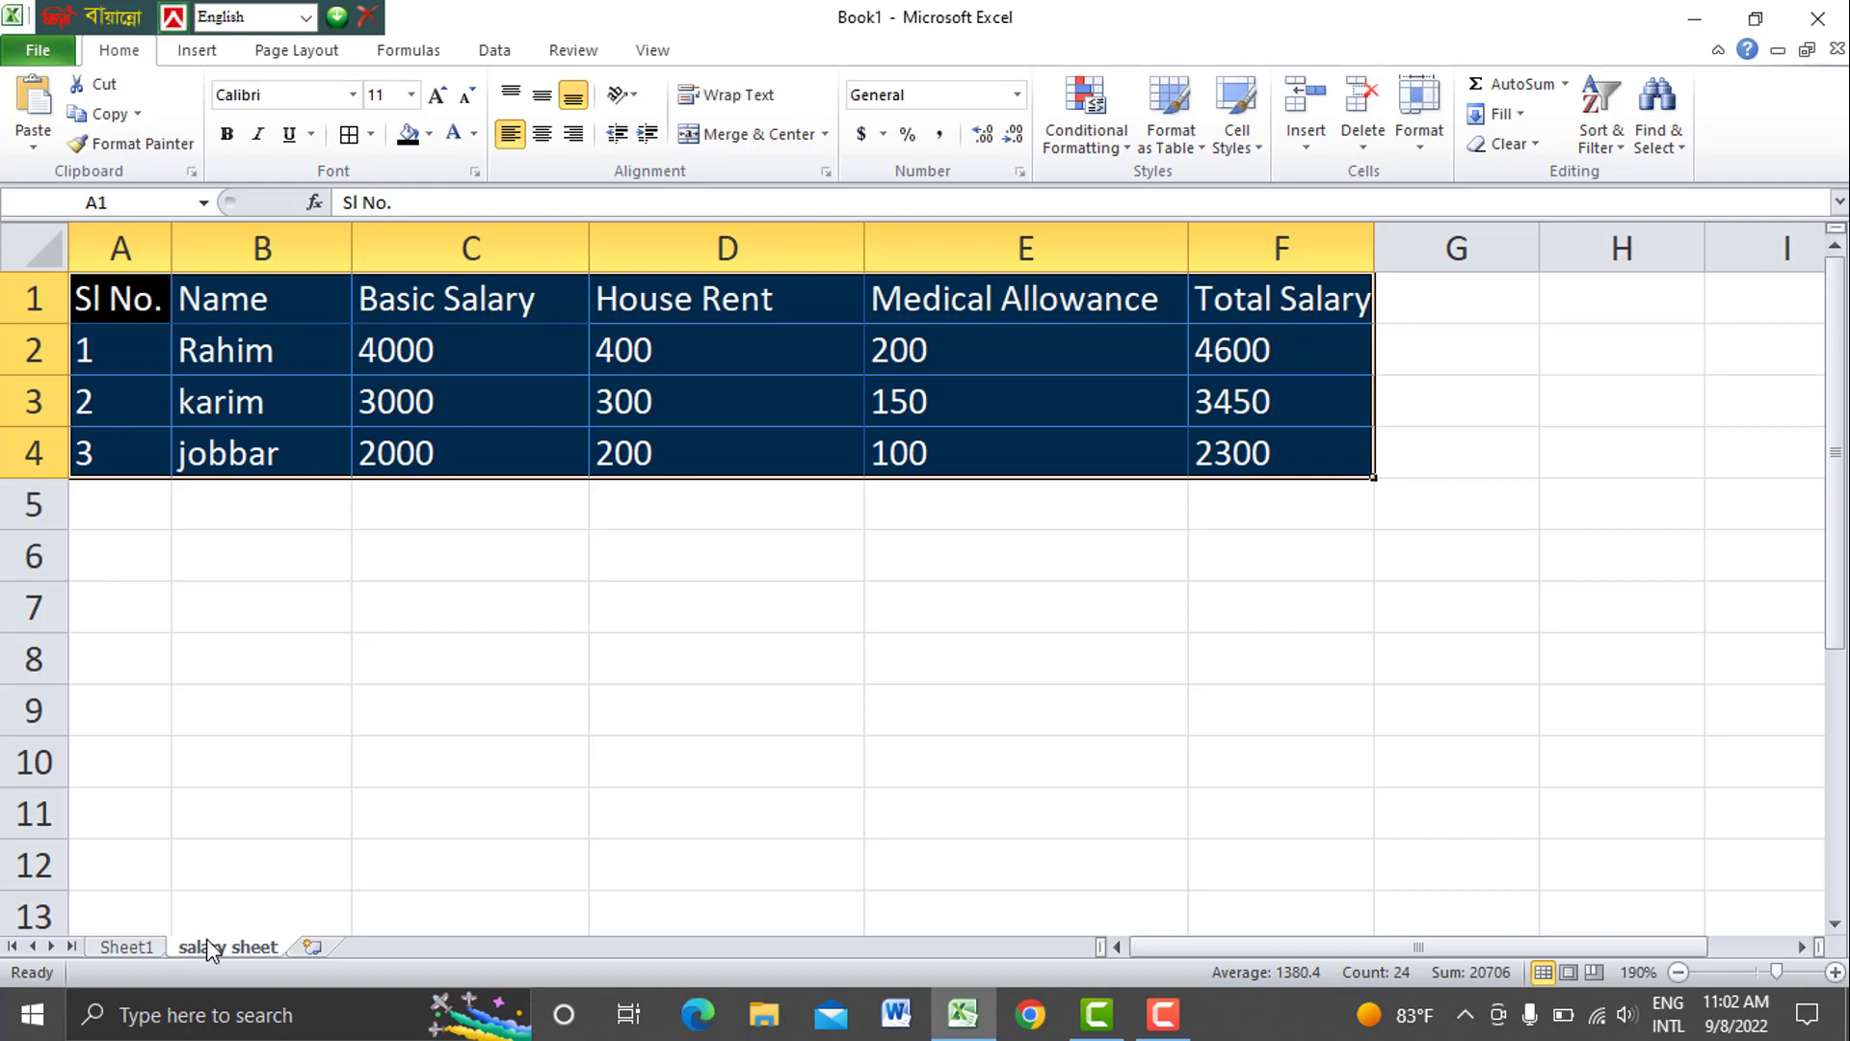
left_click(851, 638)
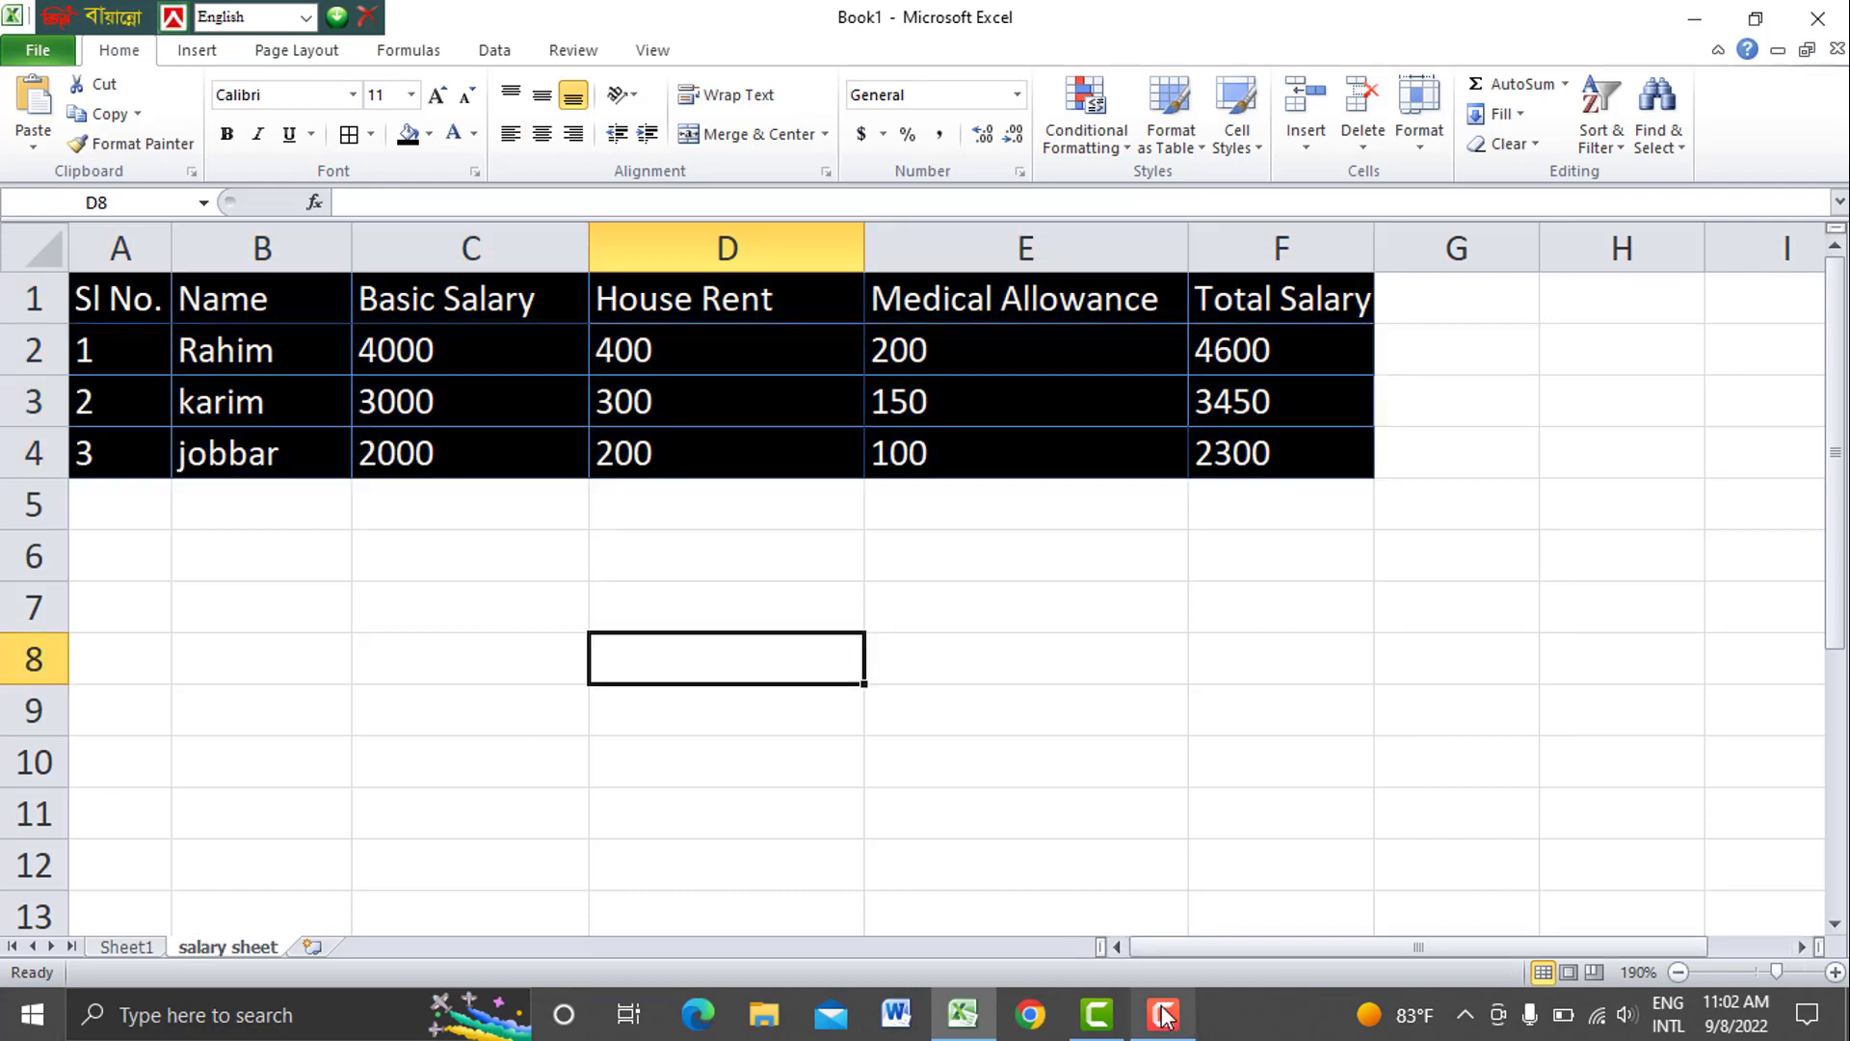